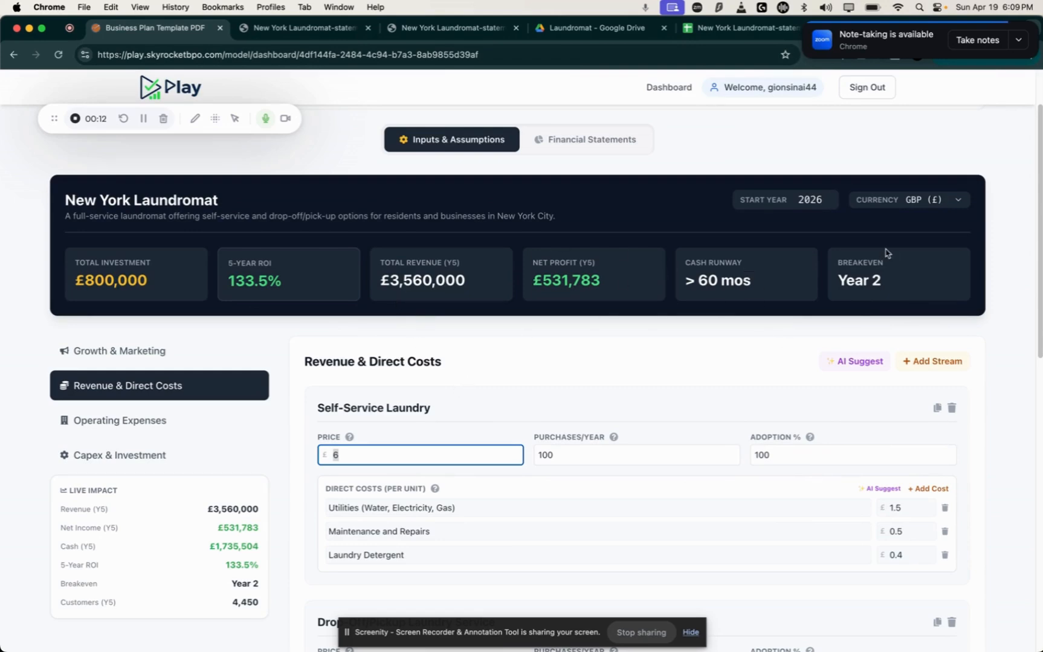
Step: Change the New York Laundromat model's currency to USD ($)
click(920, 201)
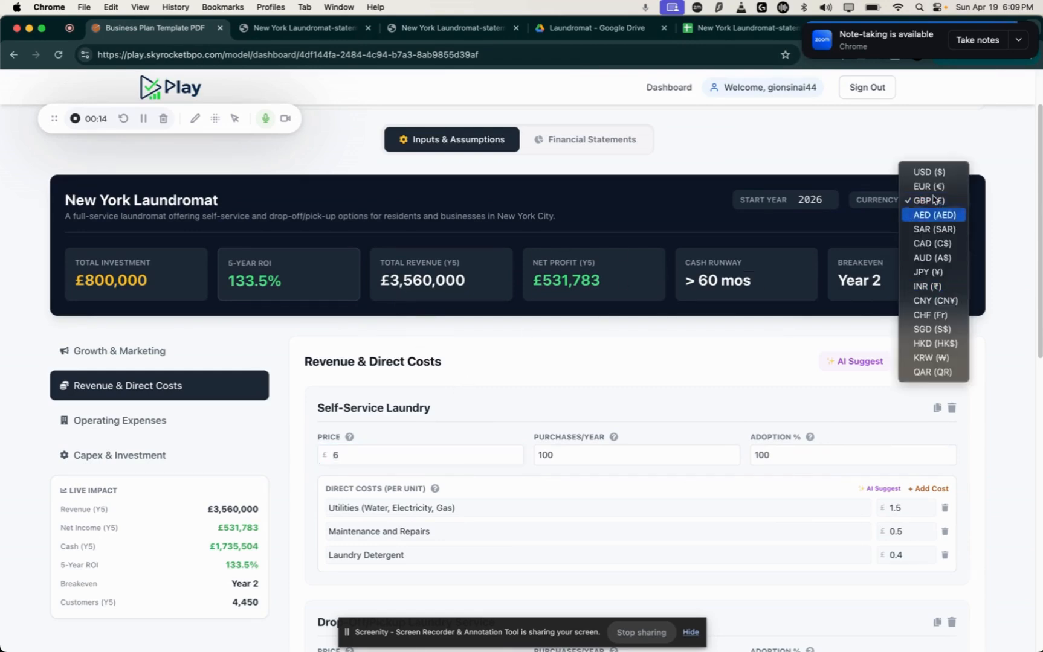
click(928, 172)
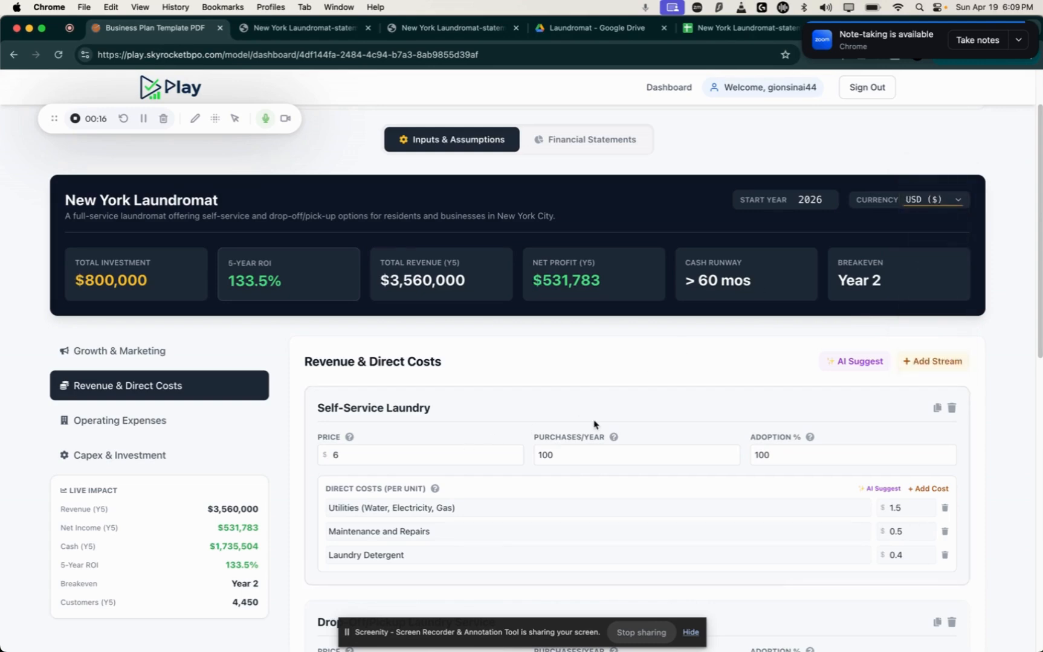
click(946, 203)
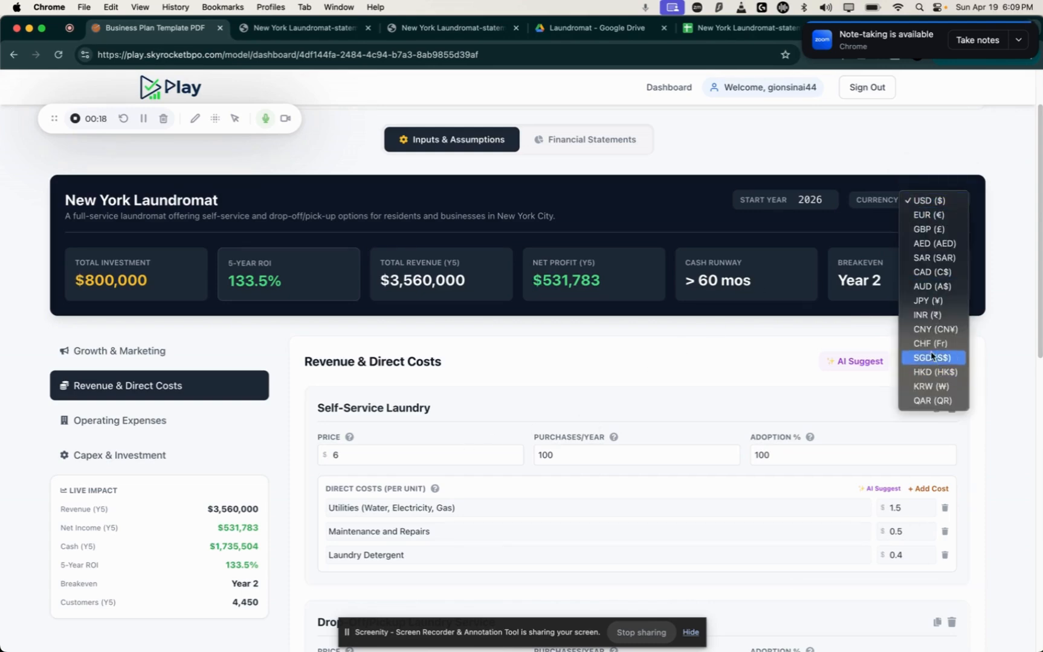
click(637, 379)
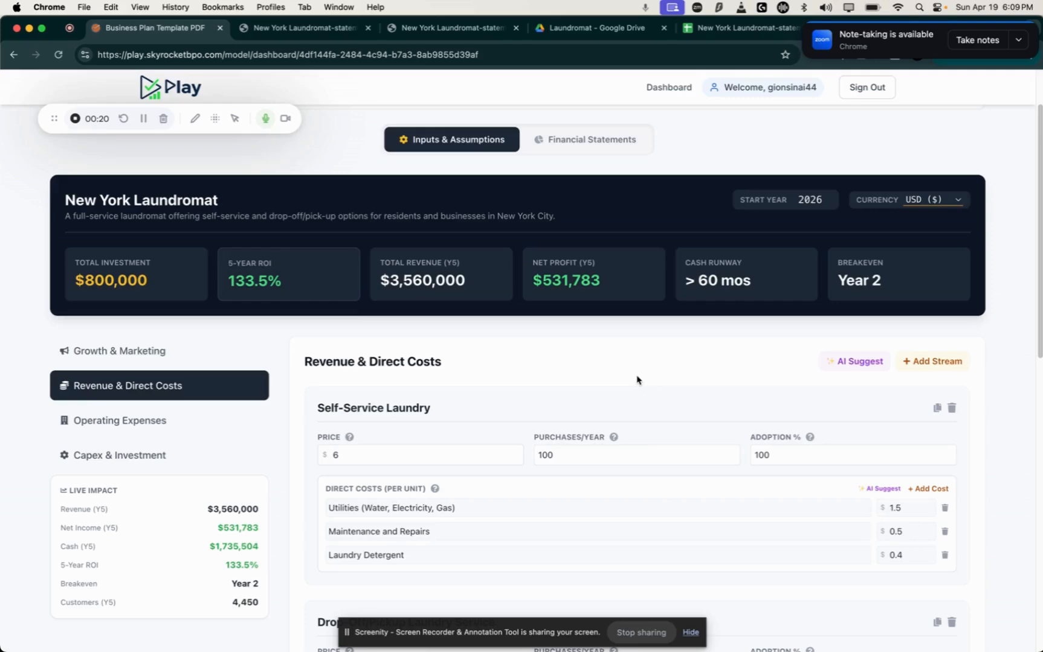
Step: Review the summary metrics and the price and direct cost assumptions of both laundry services
scroll(637, 379, down, 5)
scroll(644, 449, up, 4)
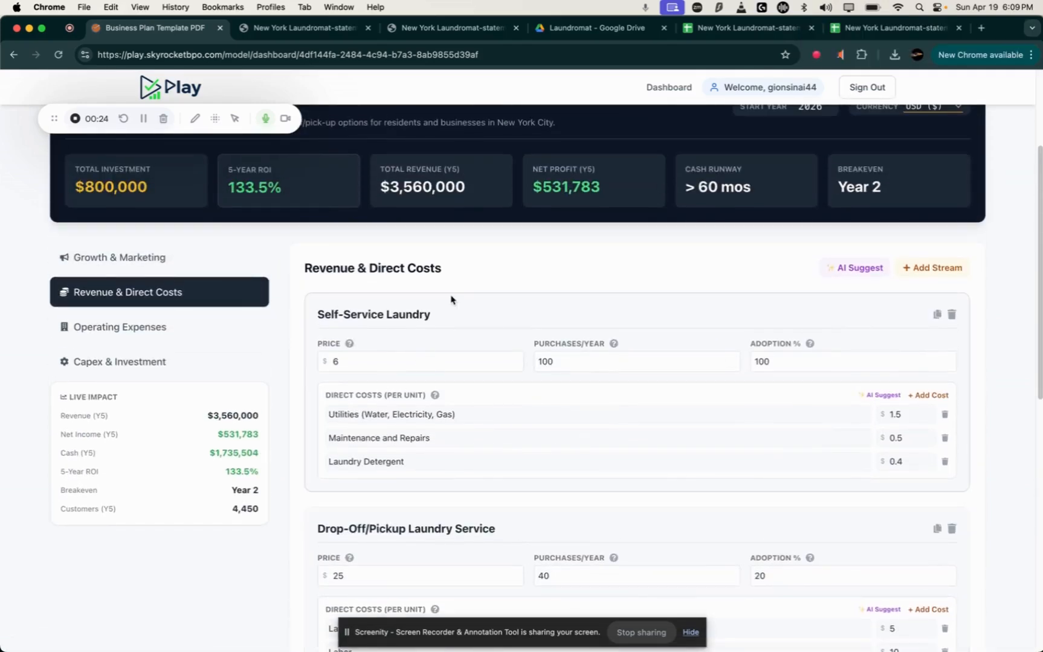
scroll(450, 296, up, 3)
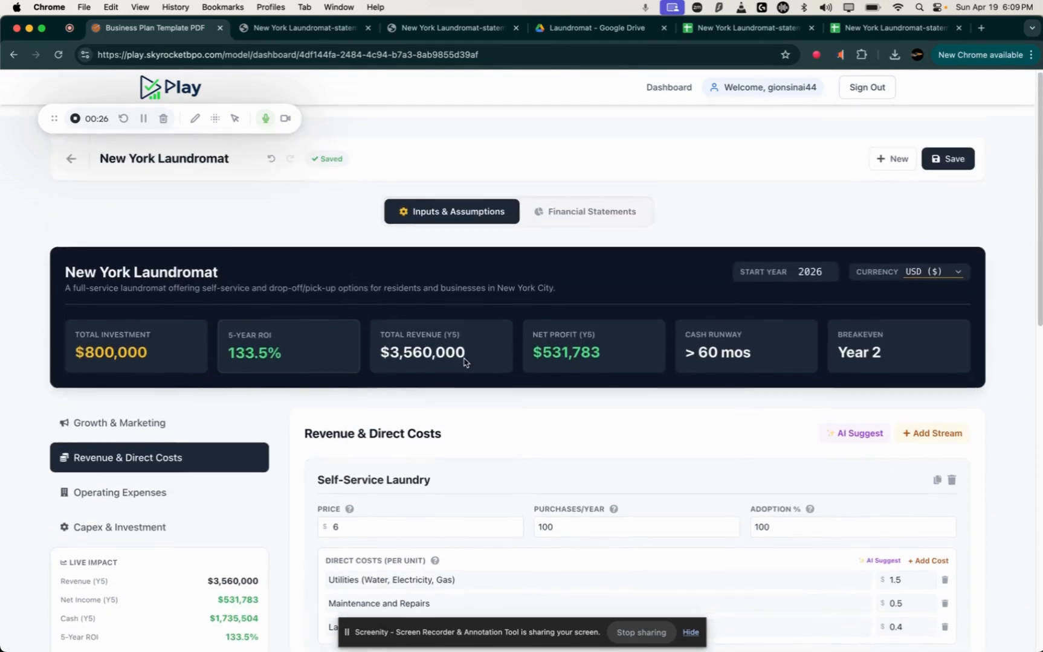
scroll(462, 360, down, 3)
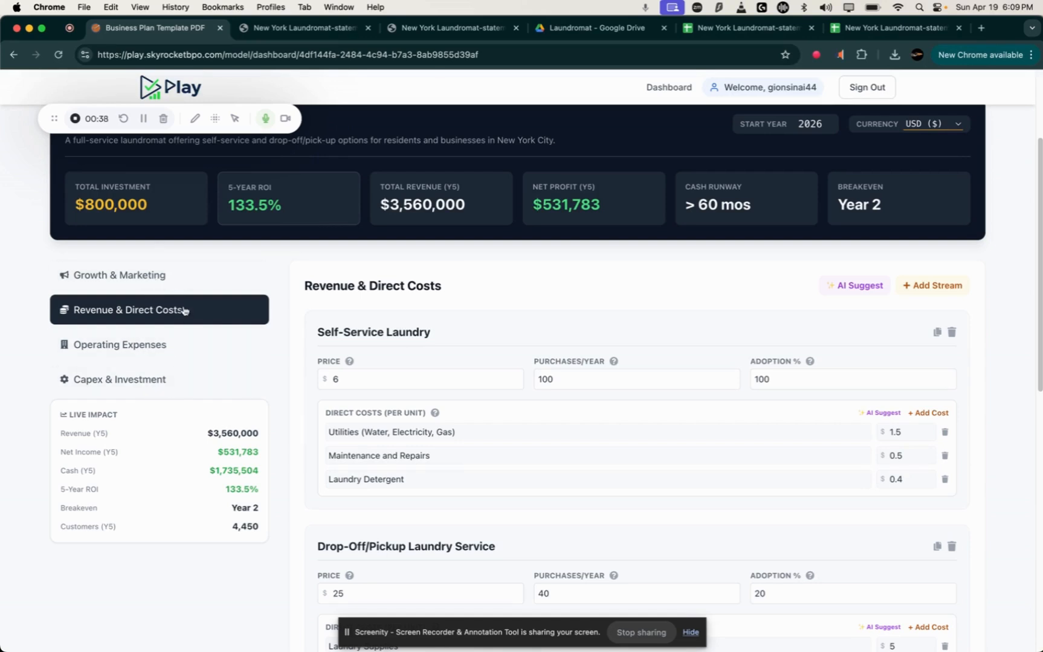
scroll(435, 410, down, 3)
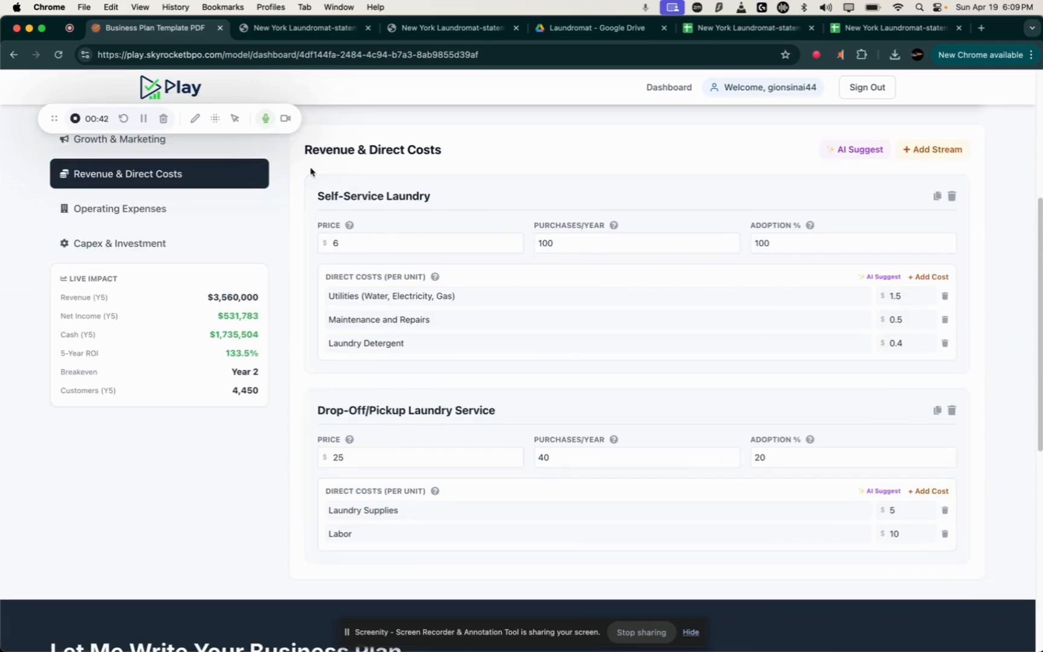
Step: Open the financial statements and skim the charts, cash flow statement, balance sheet and loan repayment schedule
scroll(311, 175, up, 5)
click(631, 214)
scroll(358, 410, down, 5)
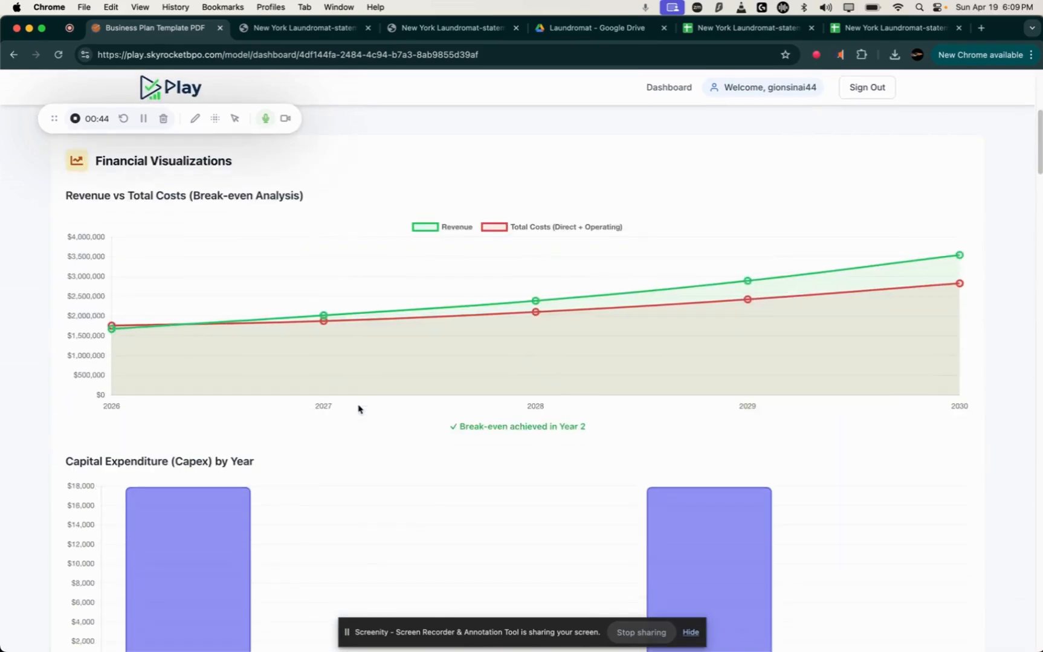
scroll(358, 409, down, 5)
scroll(356, 411, up, 6)
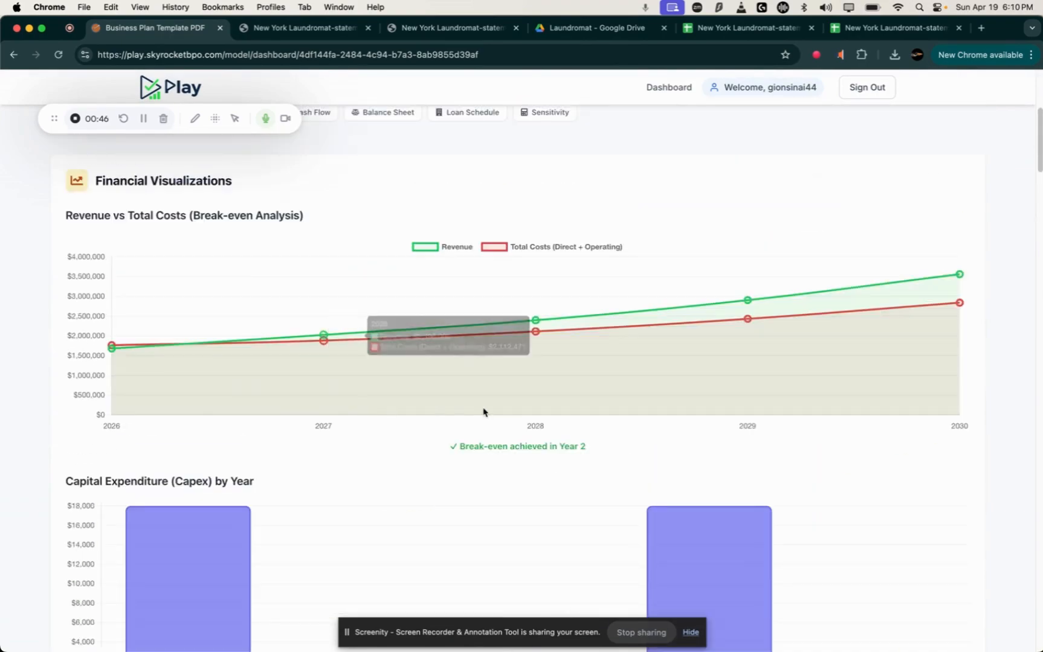
scroll(394, 439, down, 15)
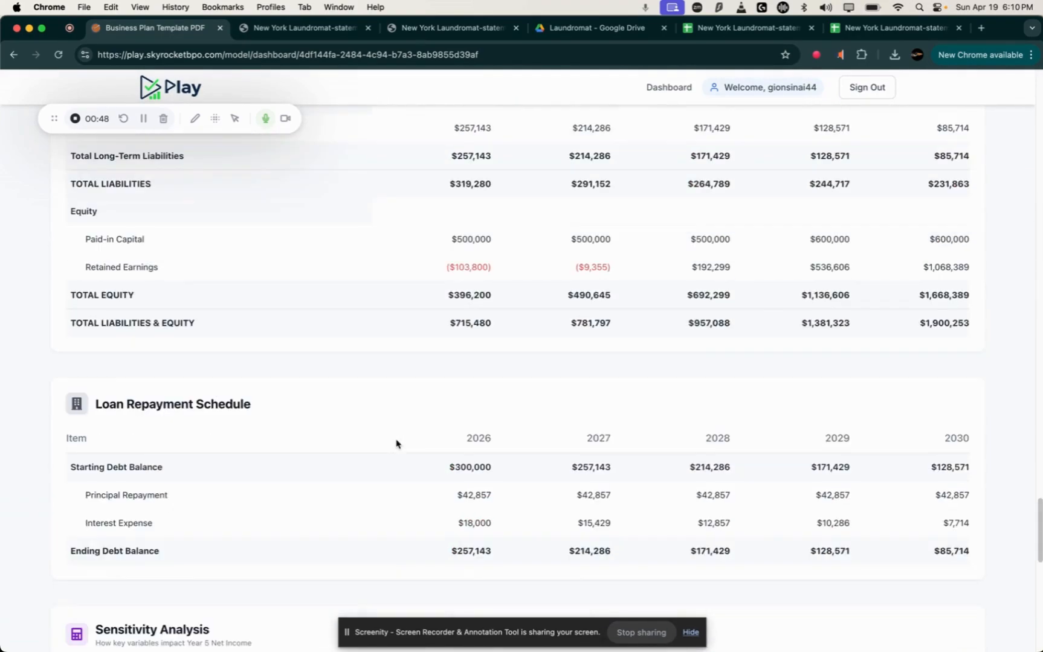
scroll(396, 444, up, 10)
scroll(396, 444, down, 4)
scroll(396, 444, up, 10)
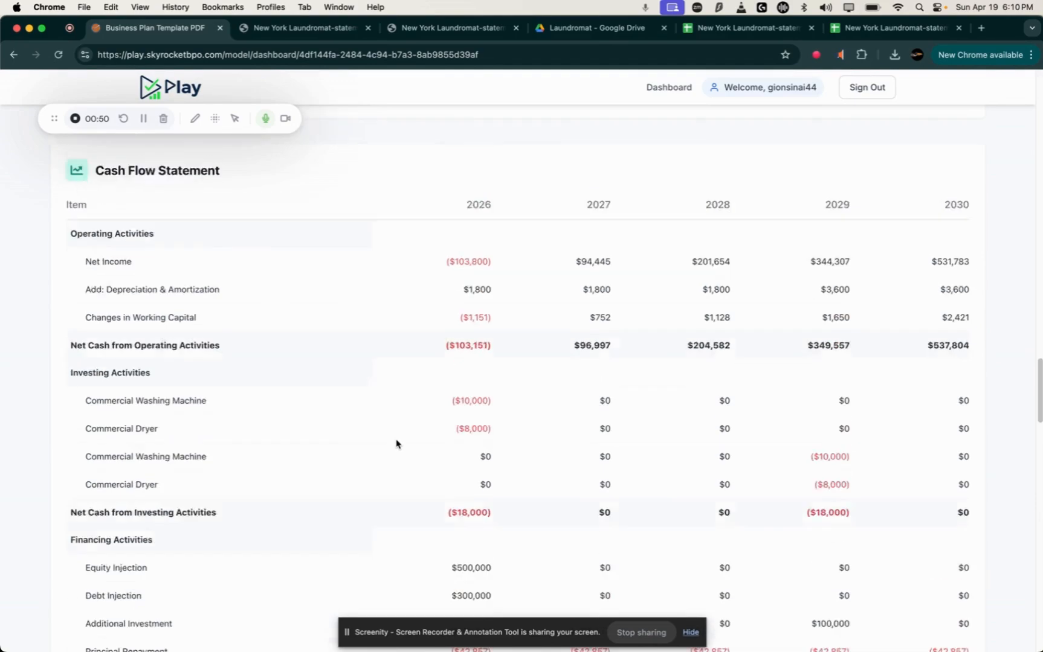
Step: Examine the income statement from direct costs and operating expenses through EBITDA, taxes and net income
scroll(395, 444, up, 3)
scroll(396, 444, down, 5)
scroll(396, 444, up, 12)
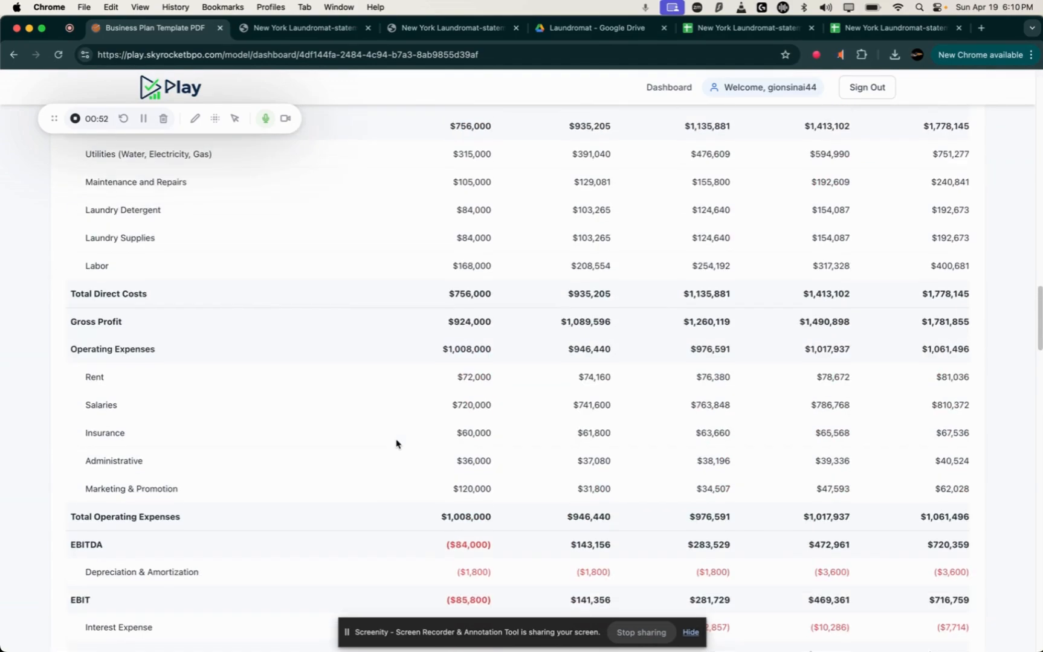
scroll(395, 444, up, 3)
scroll(396, 444, down, 7)
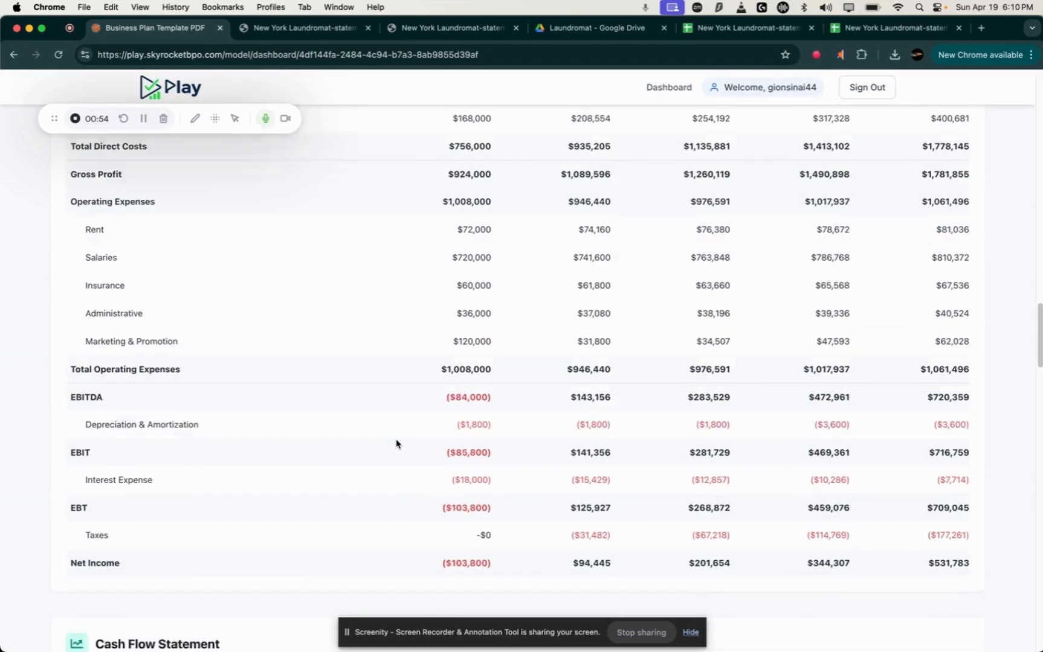
scroll(396, 444, down, 3)
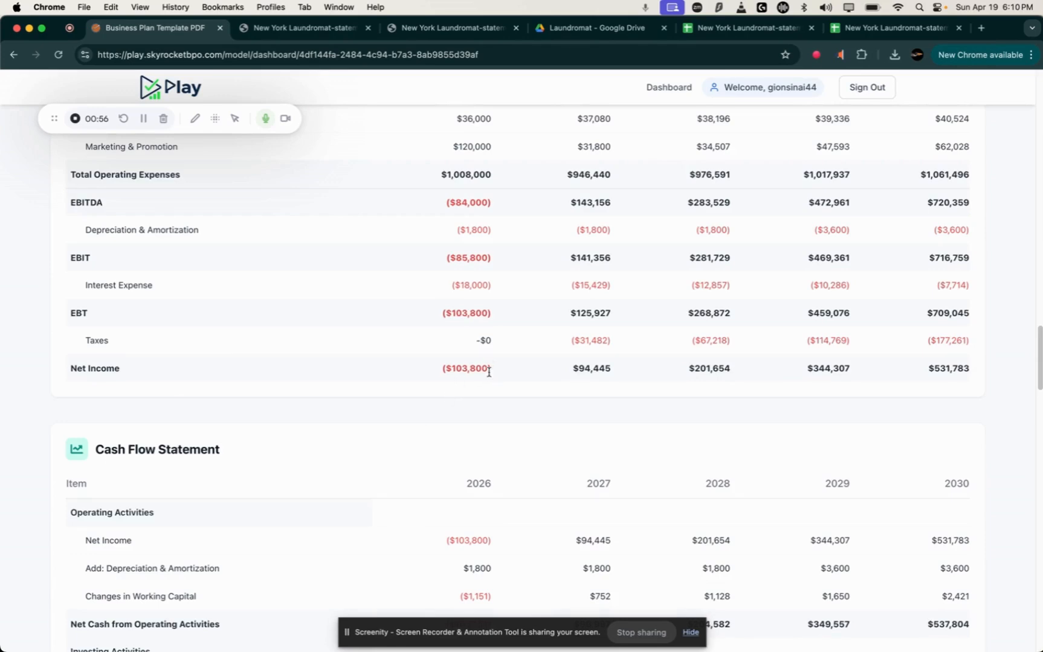
Step: Examine the ending cash balance in the cash flow statement and the balance sheet's assets, liabilities and equity
scroll(500, 414, down, 6)
scroll(337, 368, down, 5)
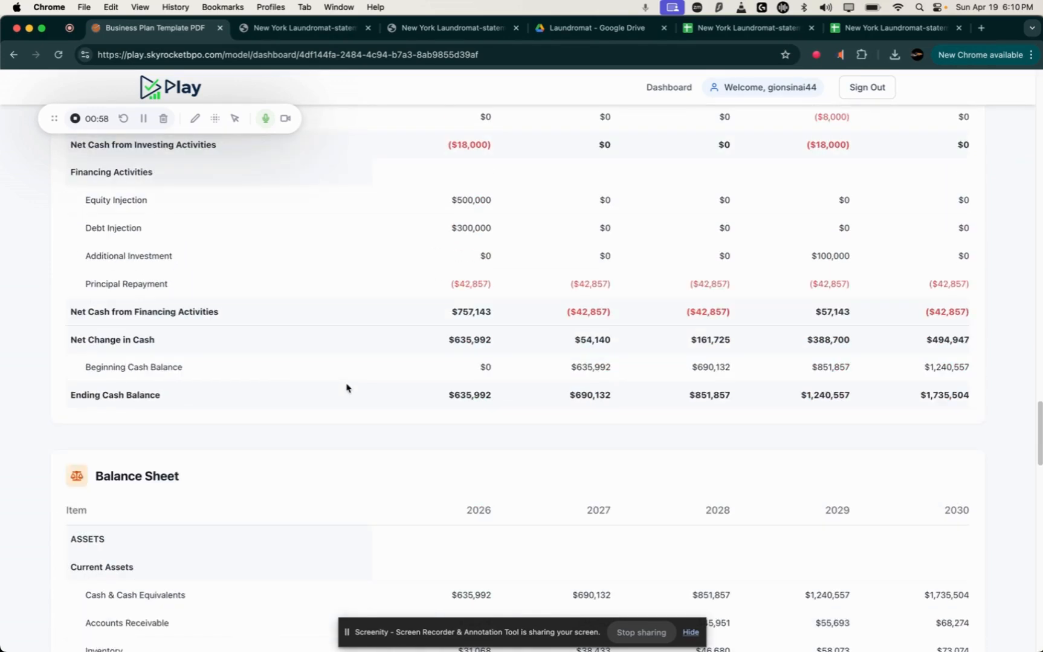
scroll(477, 399, down, 10)
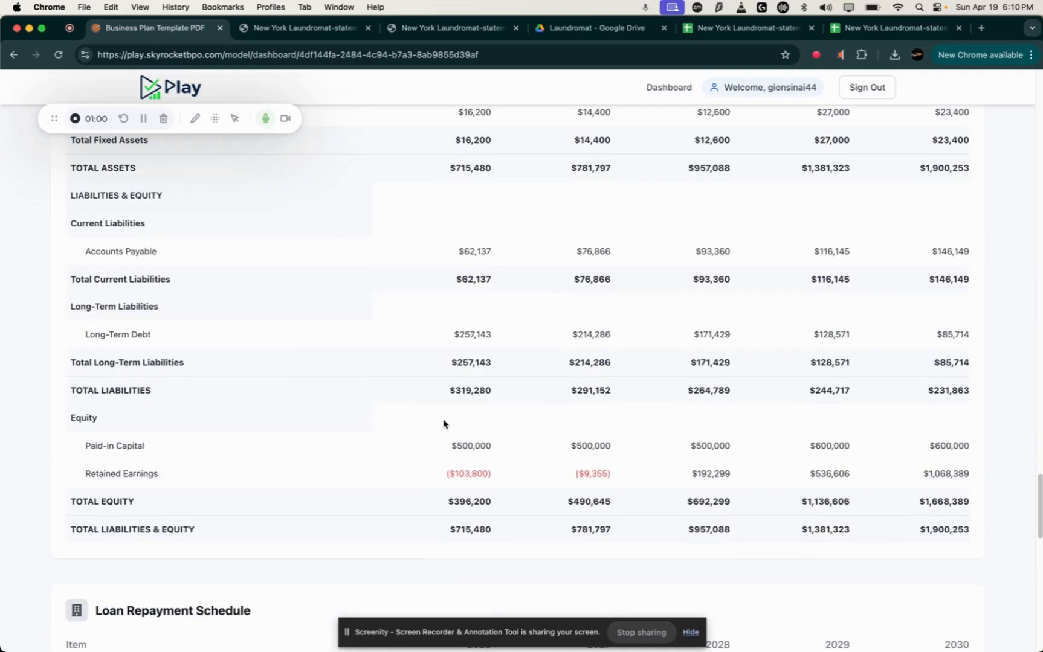
scroll(443, 423, down, 3)
scroll(443, 423, up, 5)
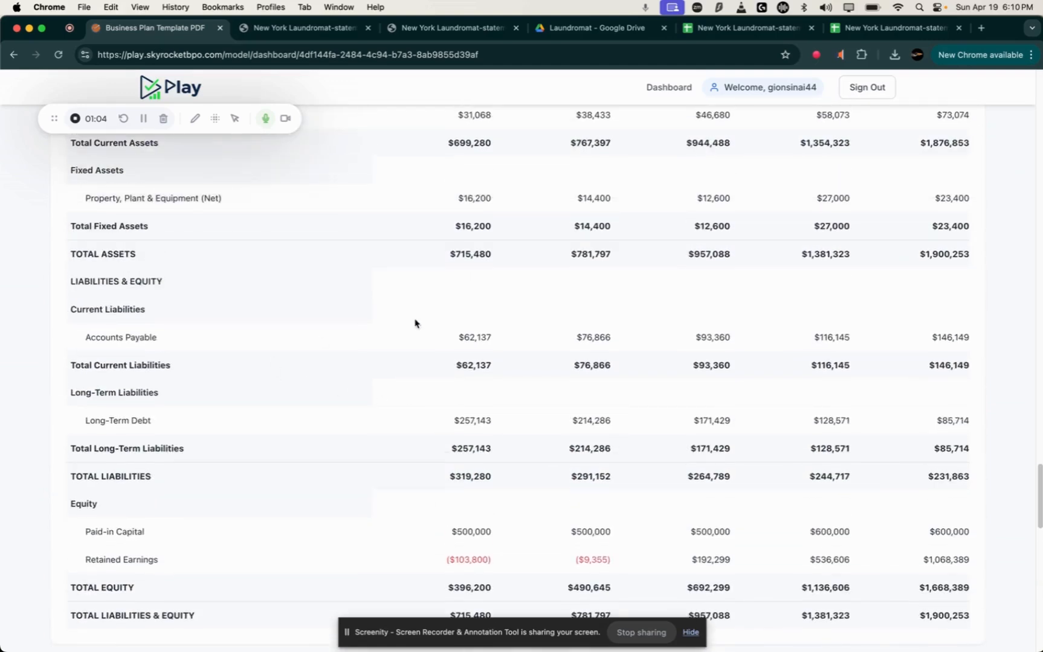
scroll(279, 329, up, 3)
scroll(321, 391, down, 1)
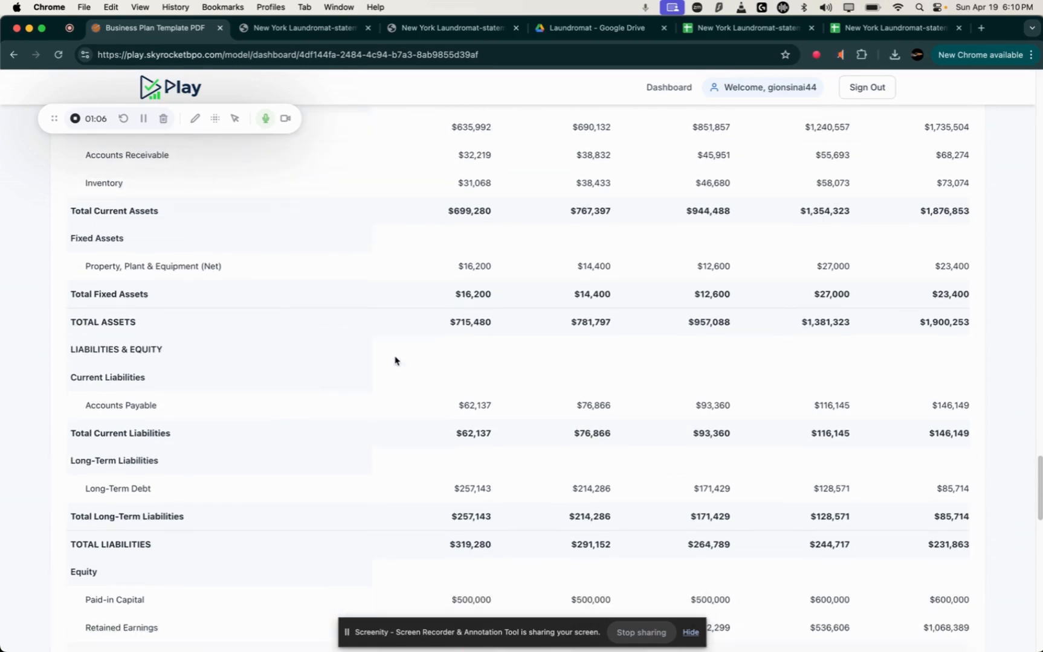
scroll(455, 361, down, 3)
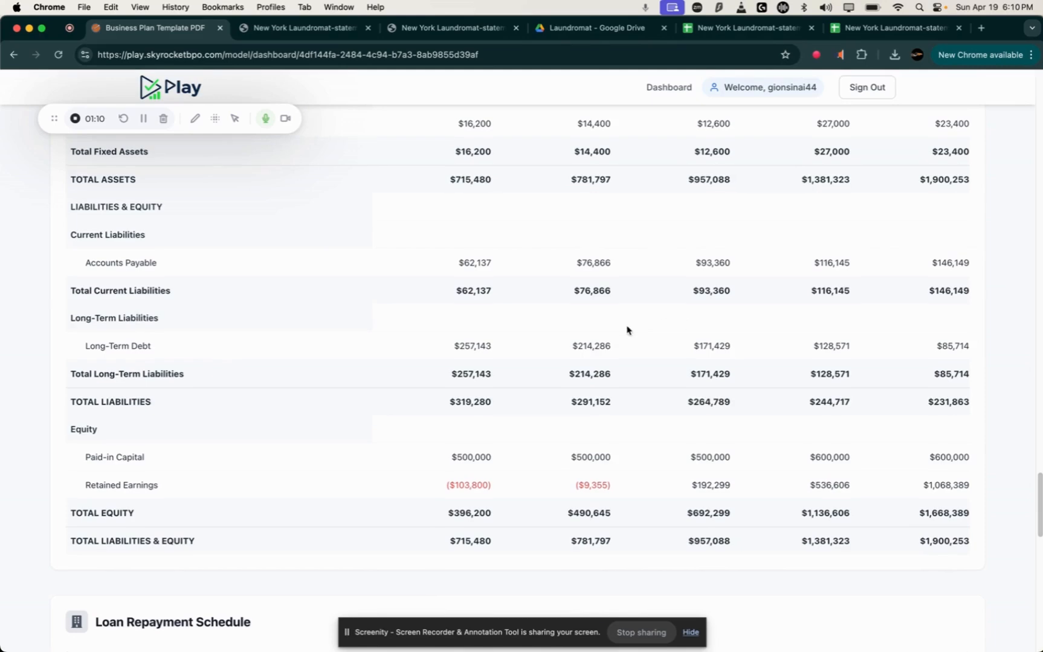
Step: Return to the inputs and assumptions and set the Self-Service Laundry price to 4
scroll(626, 331, up, 20)
click(477, 212)
scroll(423, 362, down, 2)
scroll(361, 438, down, 2)
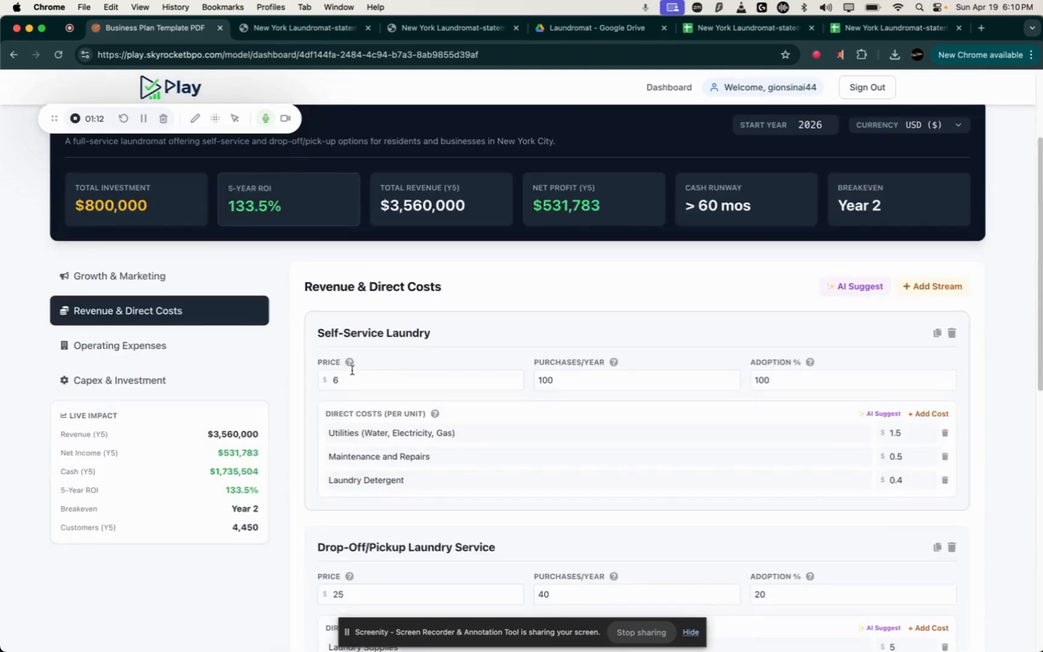
drag(352, 381, 305, 382)
text(4)
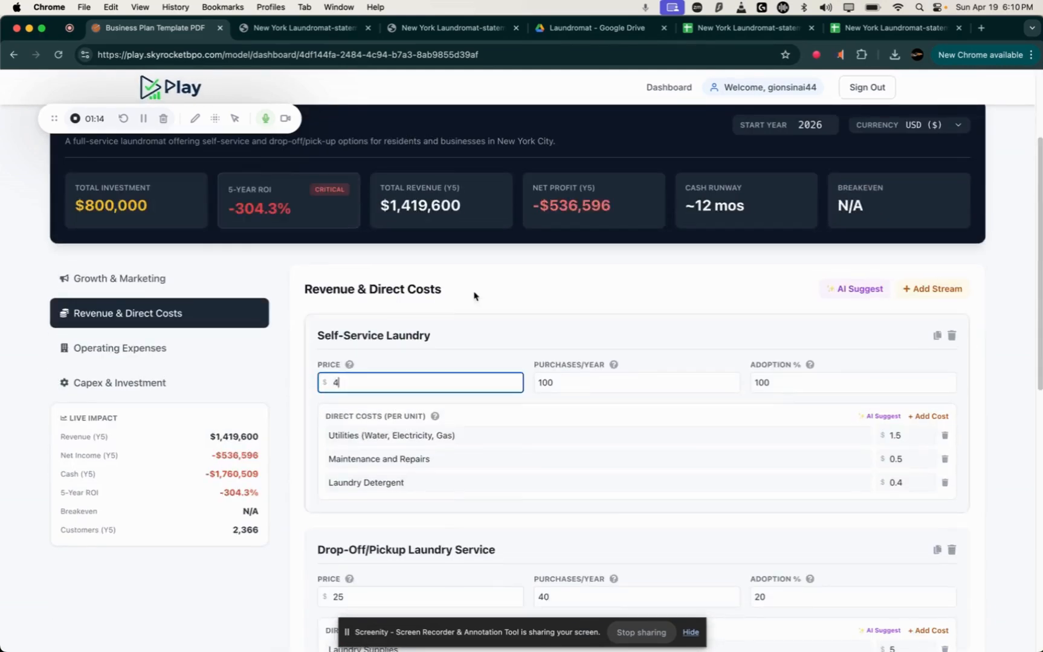
click(582, 282)
Step: Reopen the financial statements and check how the lower price affects the balance sheet's assets, liabilities and equity
scroll(589, 294, up, 3)
click(593, 216)
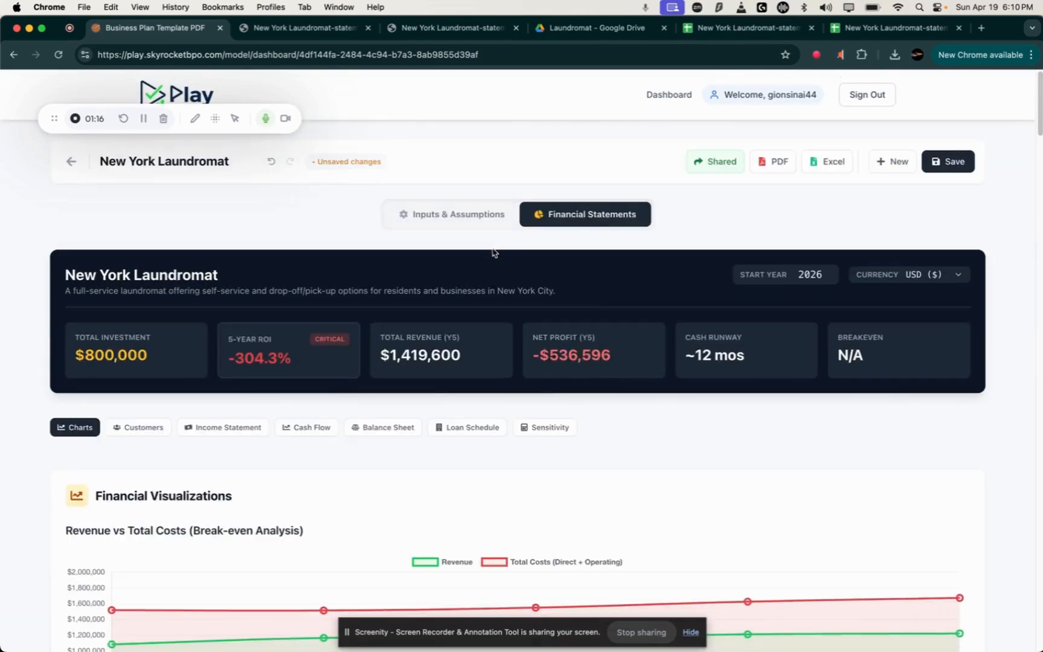
click(384, 428)
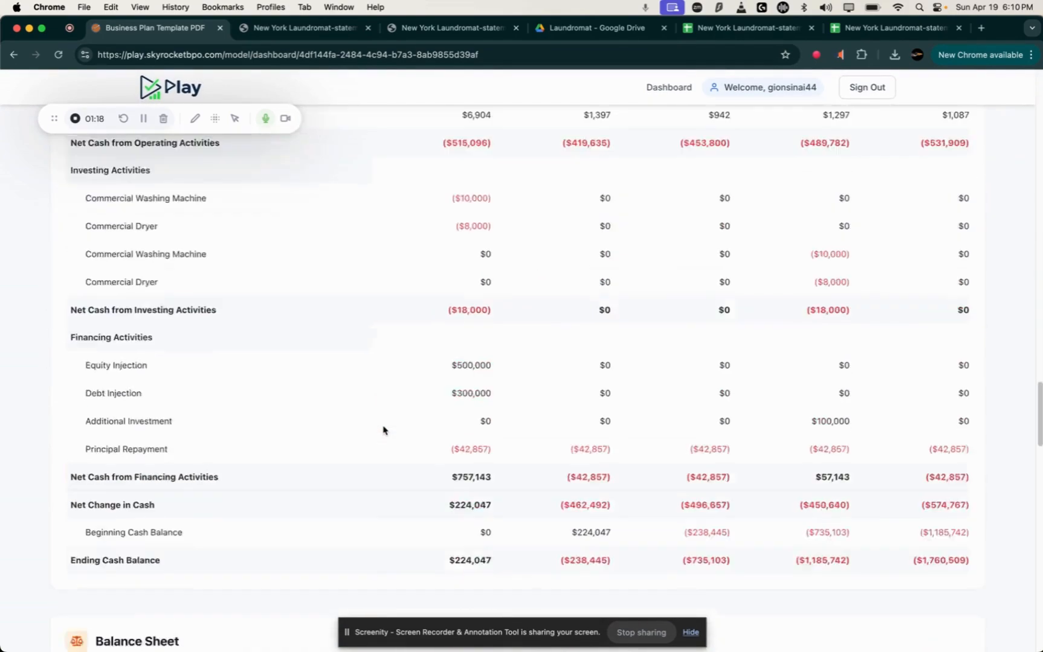
scroll(384, 428, down, 4)
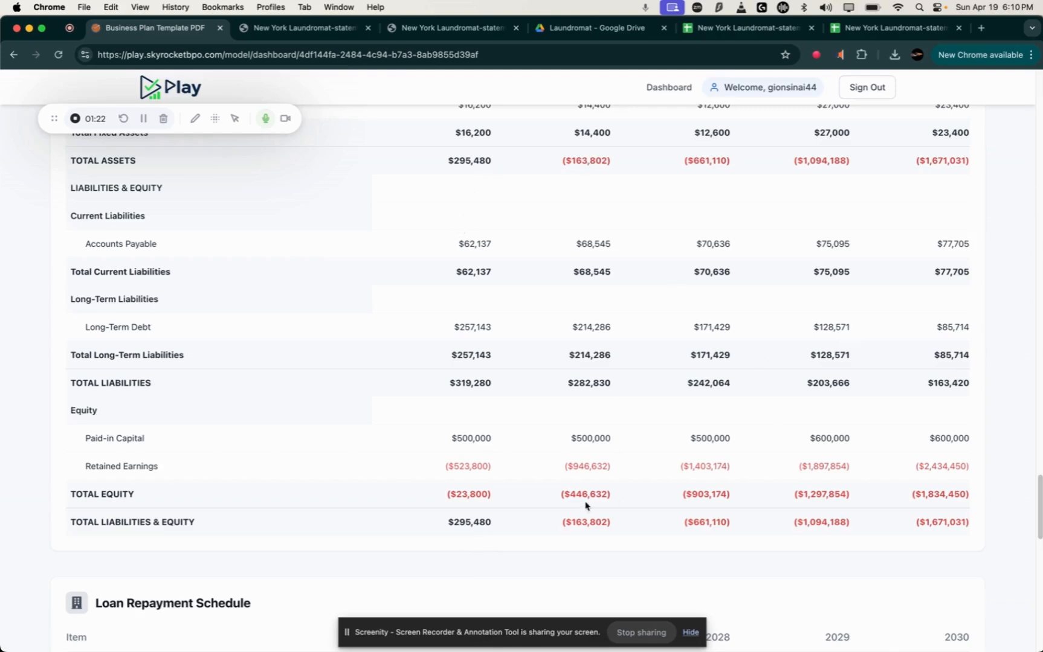
scroll(513, 483, down, 1)
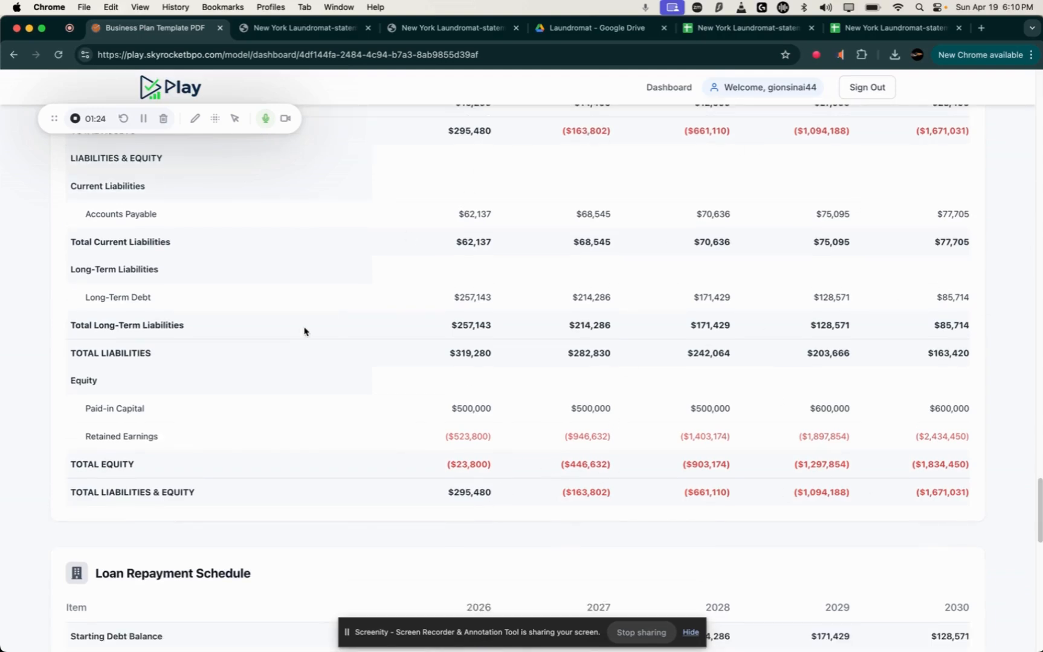
scroll(299, 336, down, 5)
scroll(294, 341, up, 19)
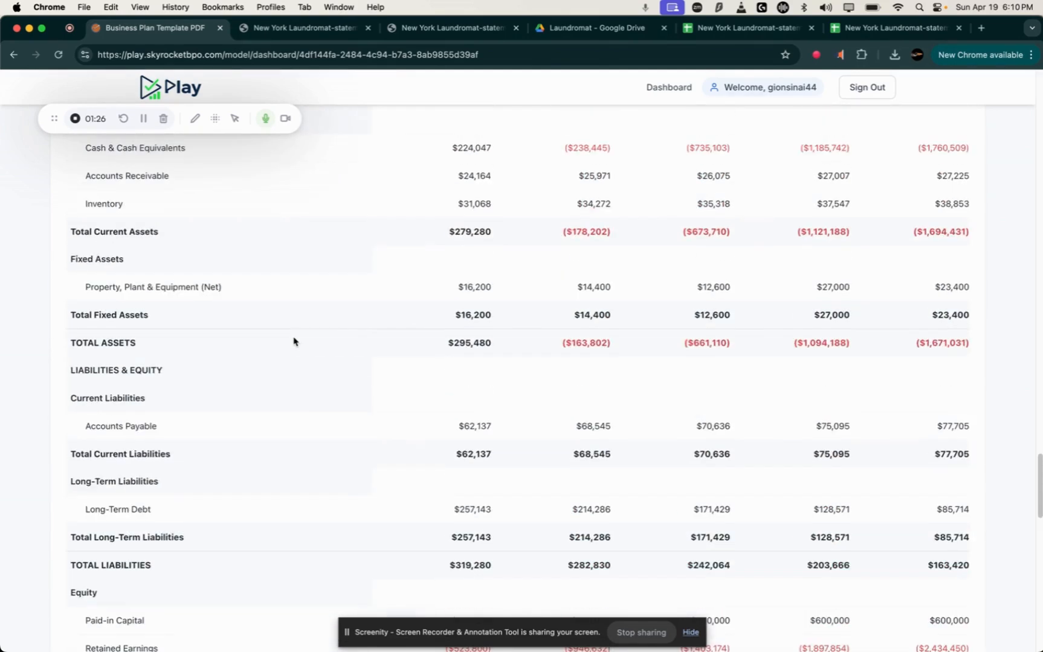
scroll(293, 341, up, 1)
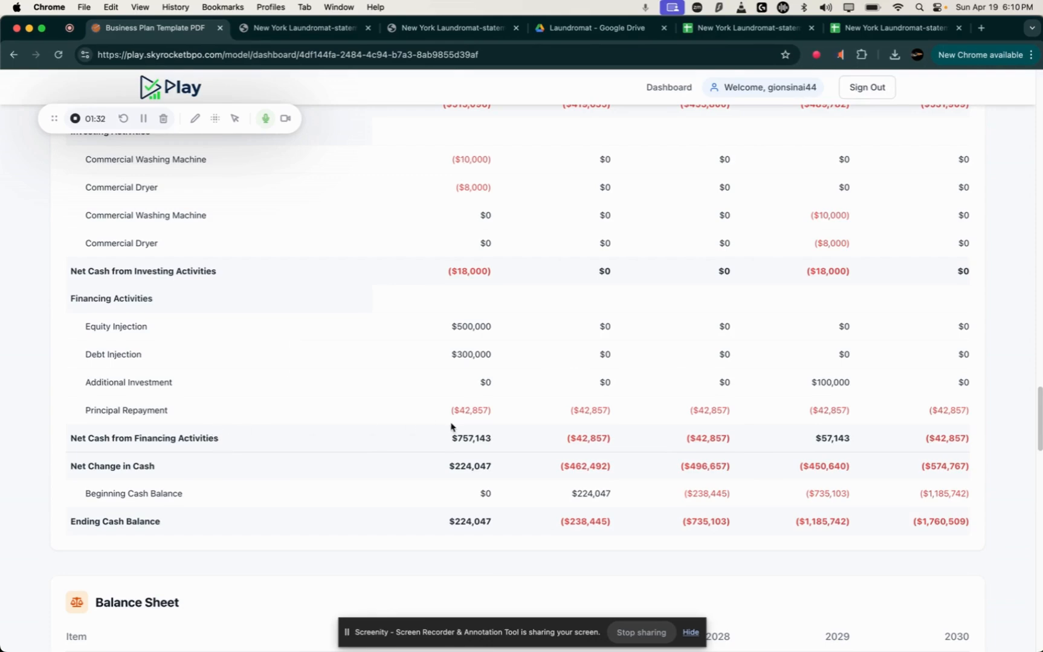
Step: Check the cash flow statement and the income statement under the reduced Self-Service Laundry price
scroll(452, 426, up, 6)
scroll(453, 426, down, 4)
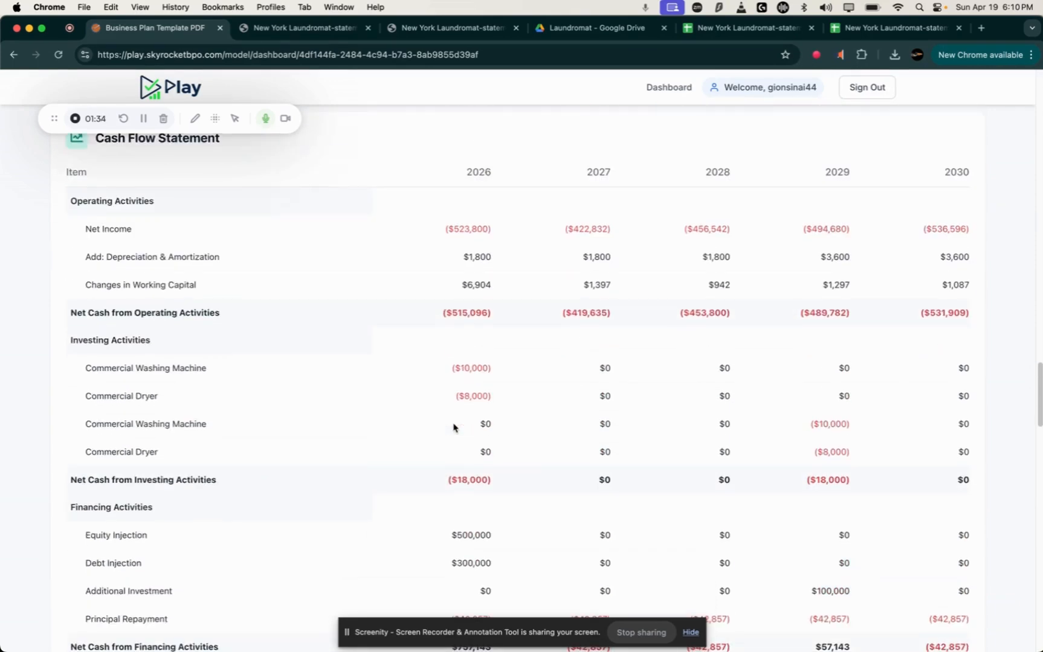
scroll(453, 427, down, 2)
scroll(453, 427, up, 5)
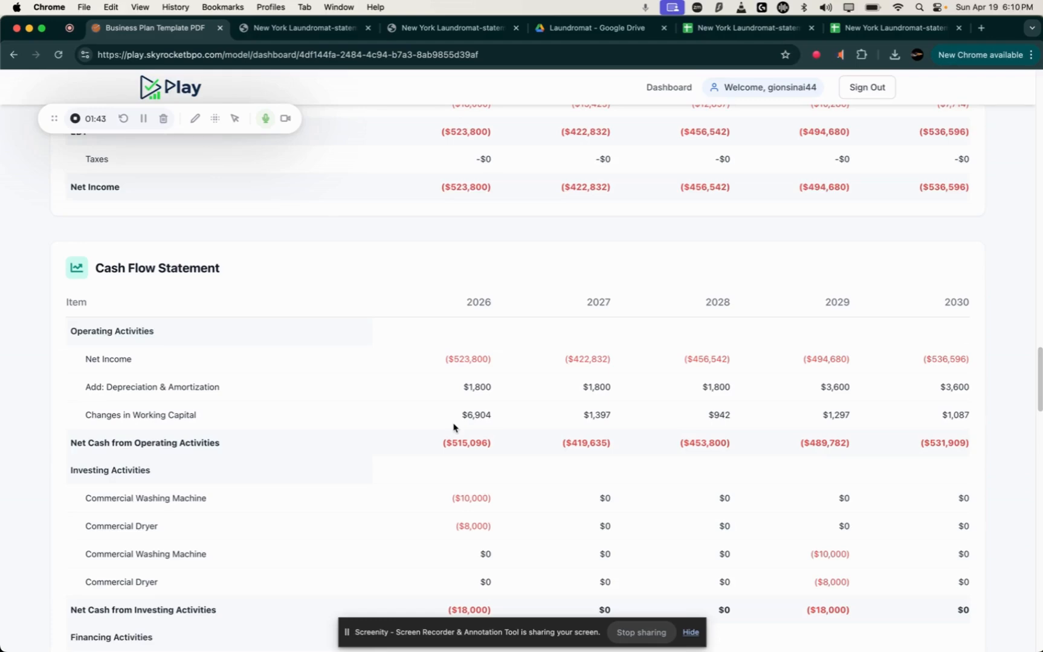
scroll(450, 427, down, 2)
scroll(450, 427, up, 15)
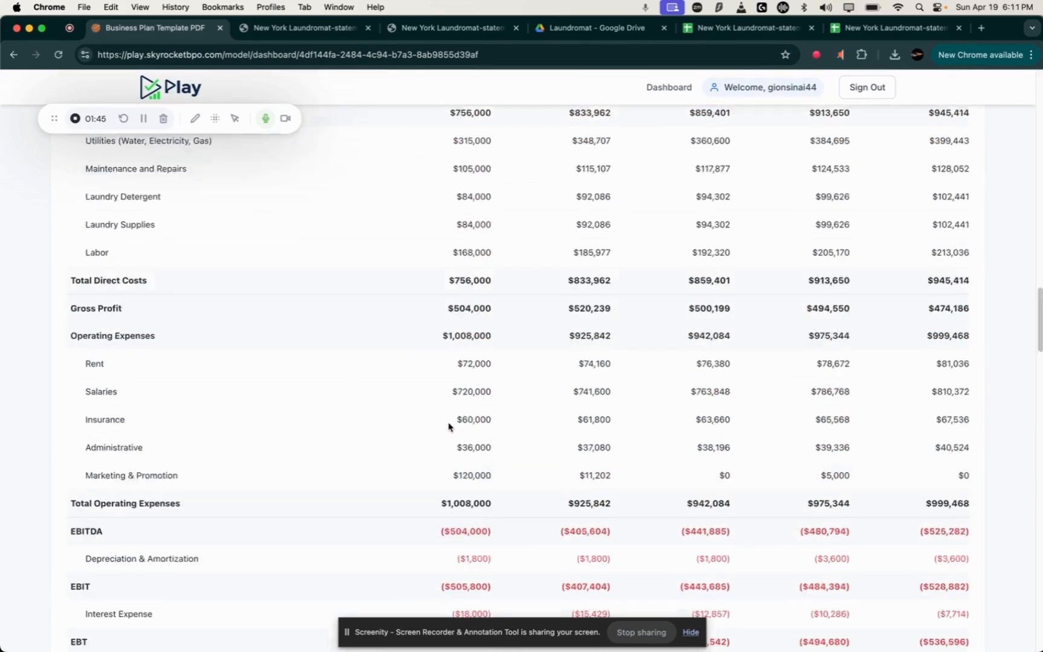
Step: Go back to the inputs and assumptions and set the Self-Service Laundry price to 6
click(461, 212)
scroll(369, 302, down, 5)
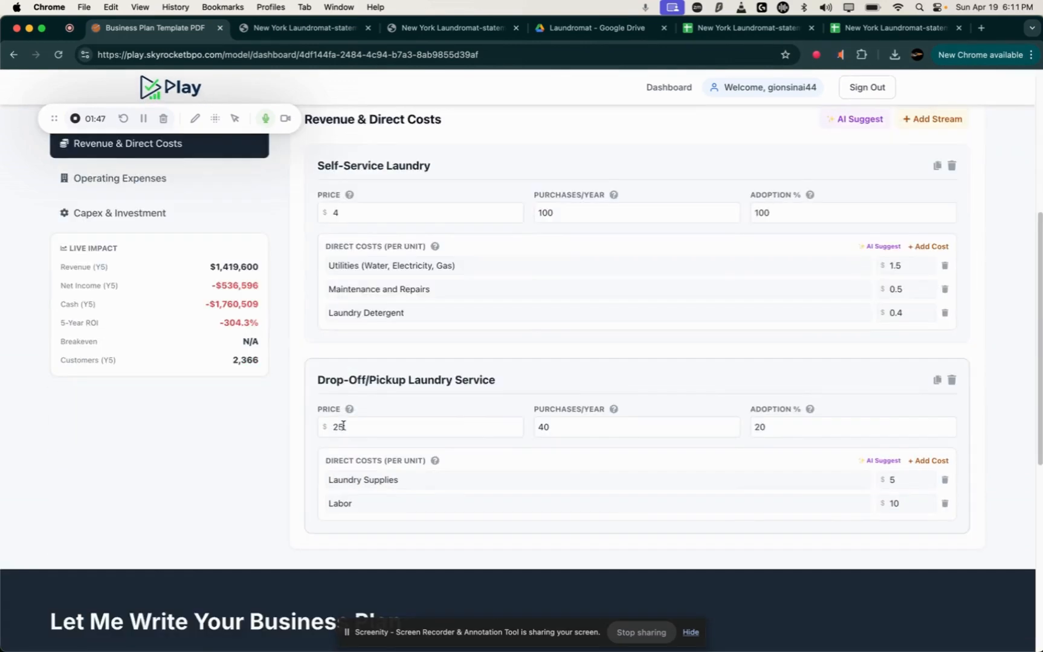
click(326, 229)
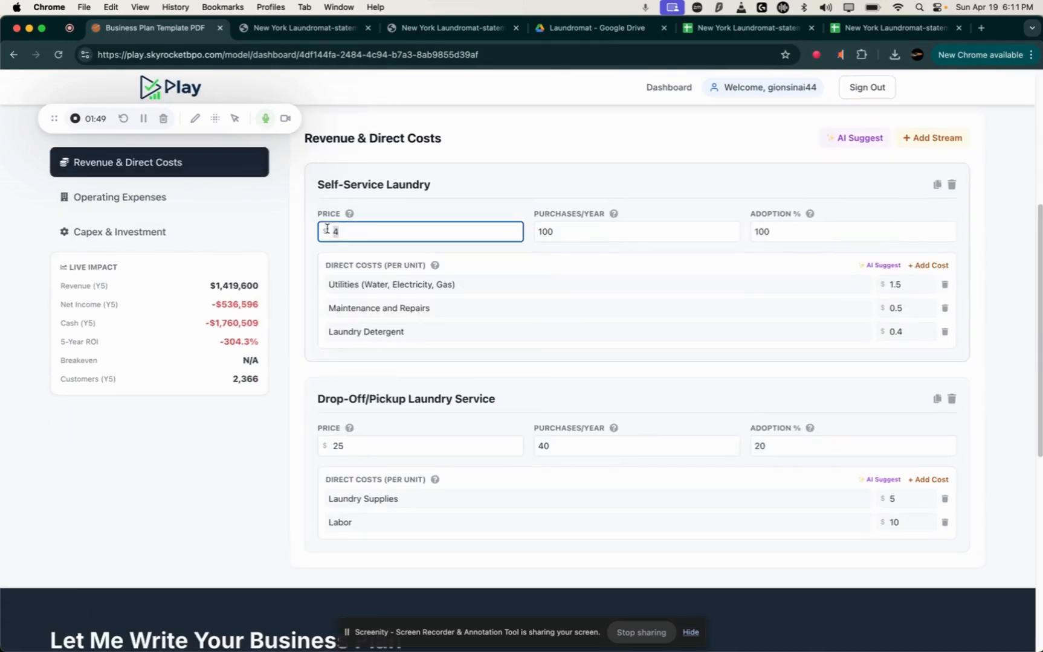
text(6)
click(740, 168)
Step: Have the AI suggest and add further revenue streams under Revenue & Direct Costs
scroll(544, 356, up, 2)
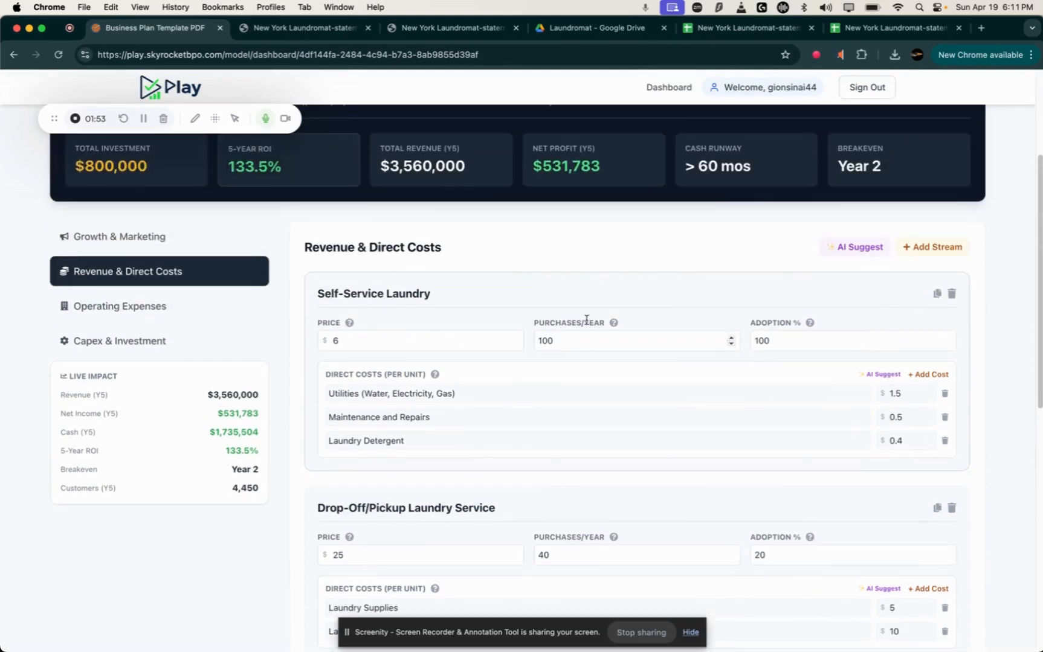
click(852, 249)
scroll(634, 341, down, 3)
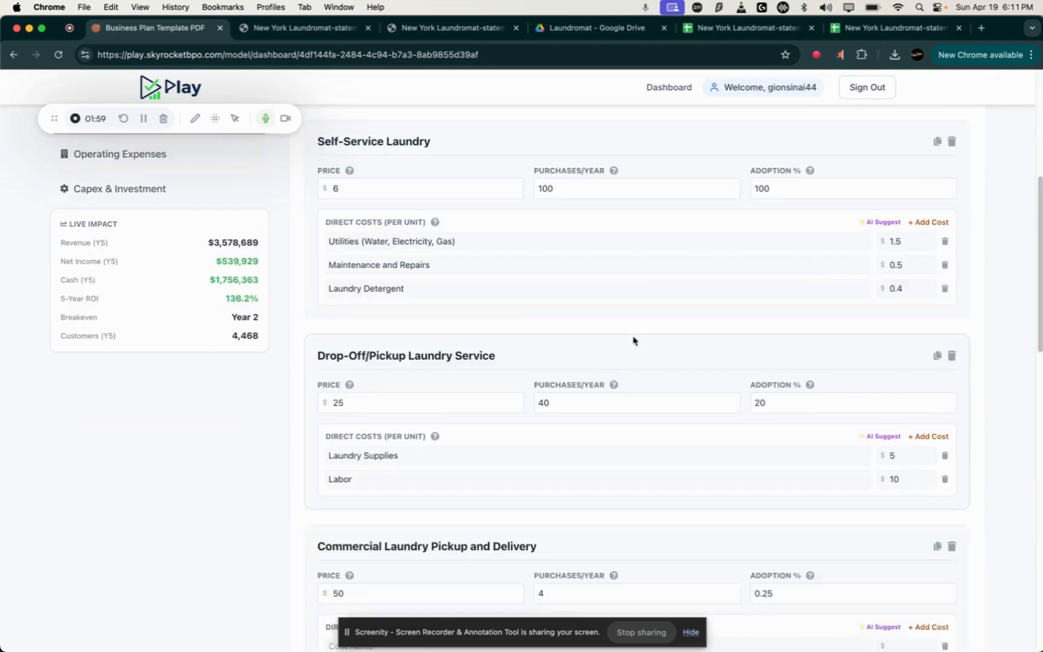
Step: Examine all revenue streams under Revenue & Direct Costs, including the AI-suggested ones, with their prices, yearly purchases, adoption rates and direct costs
scroll(633, 341, down, 5)
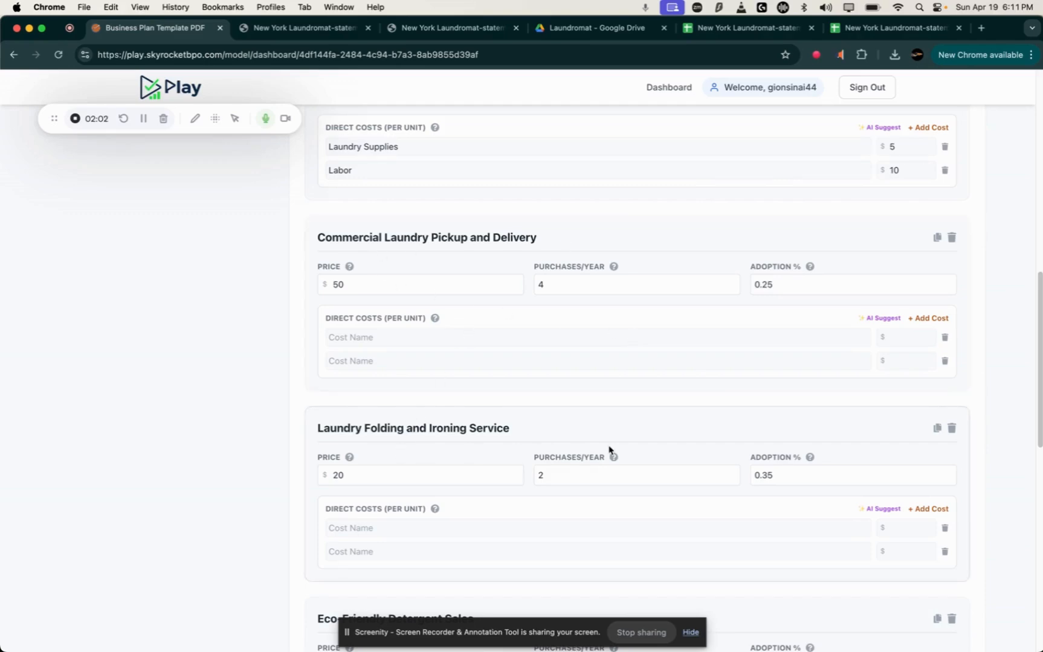
scroll(609, 449, up, 9)
scroll(609, 450, down, 2)
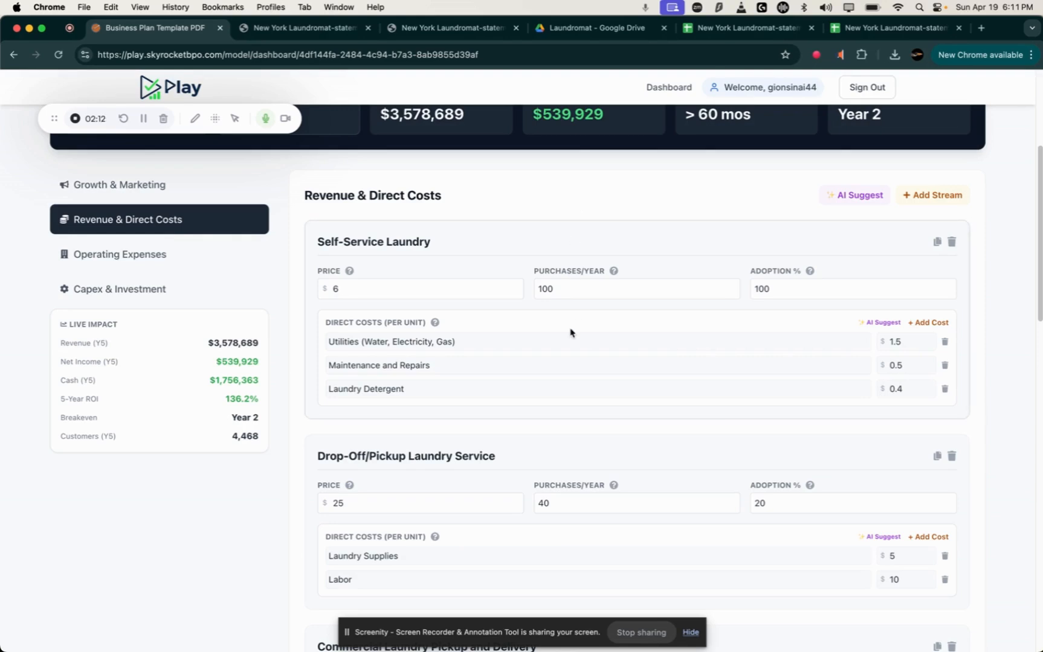
scroll(472, 359, up, 1)
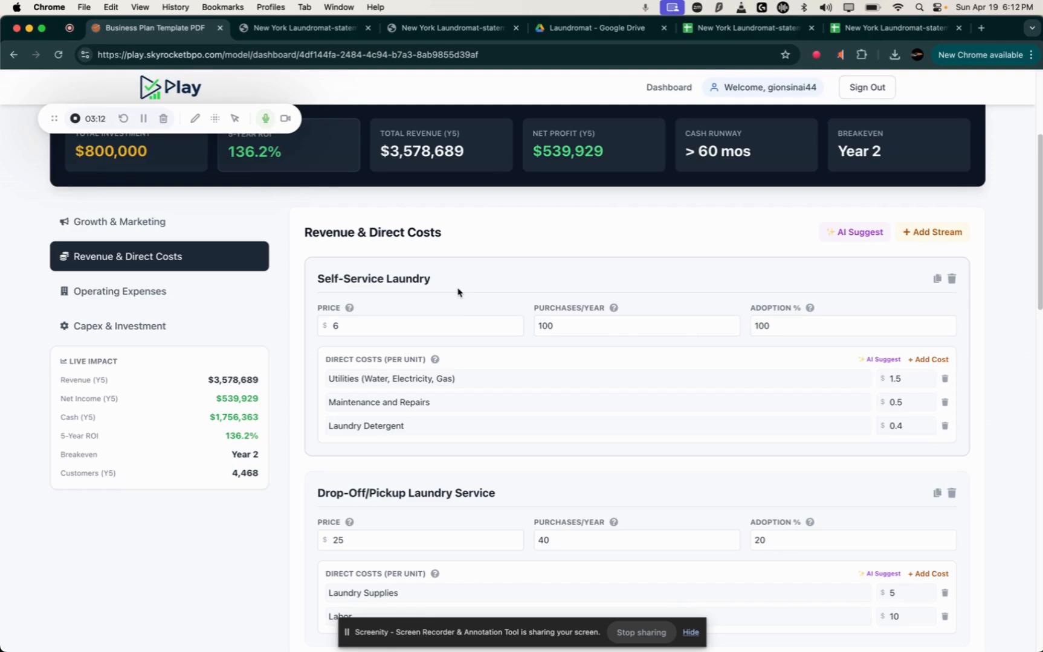
scroll(532, 384, down, 5)
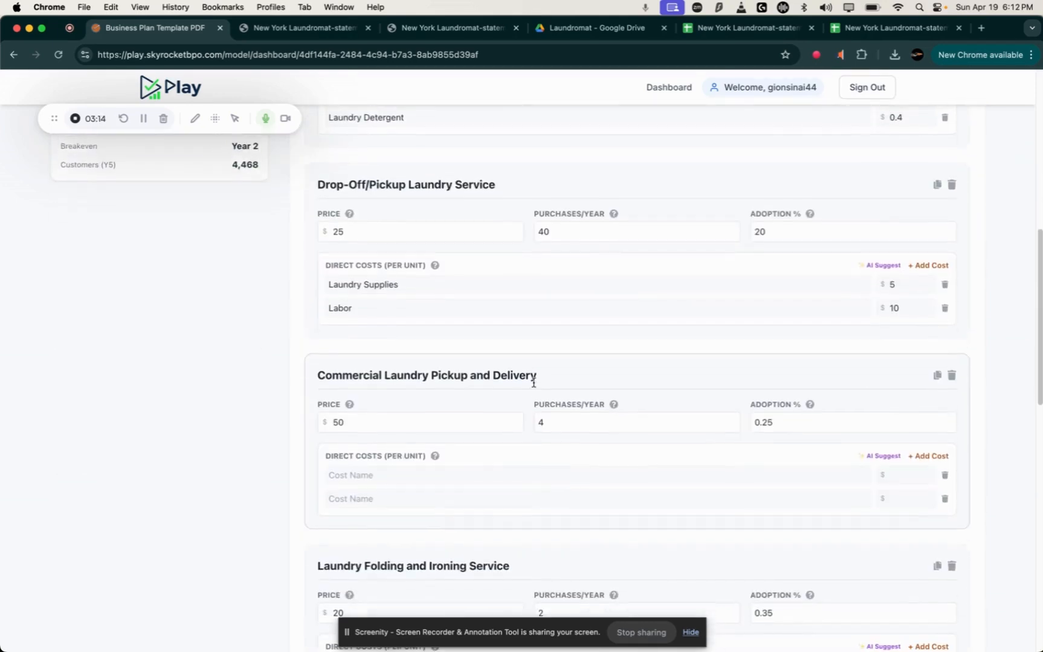
scroll(368, 397, down, 2)
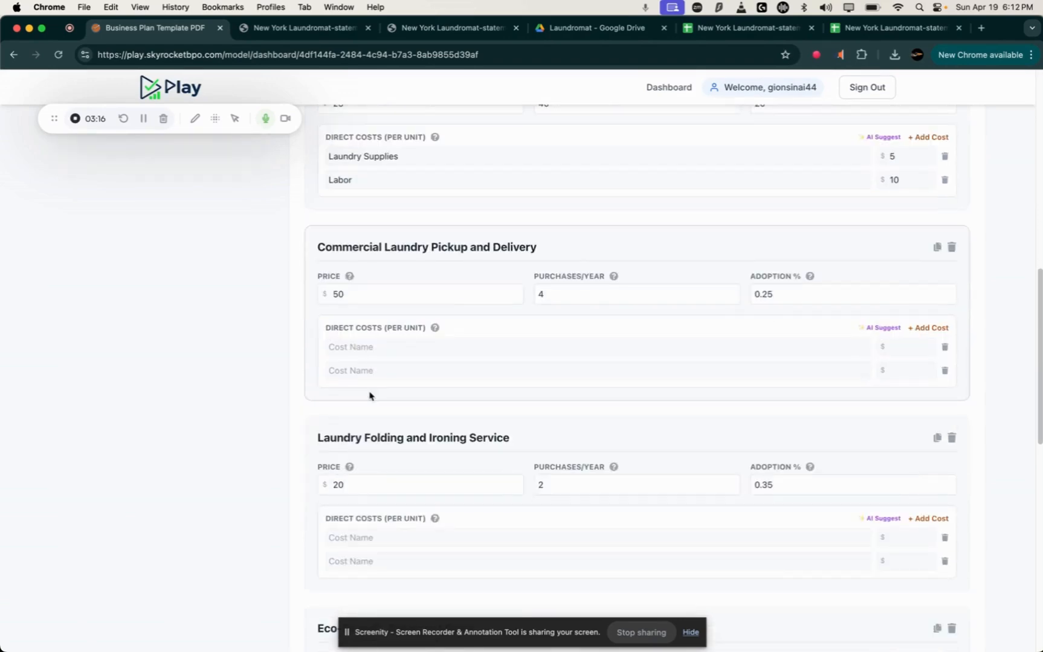
scroll(369, 392, down, 3)
scroll(533, 383, up, 20)
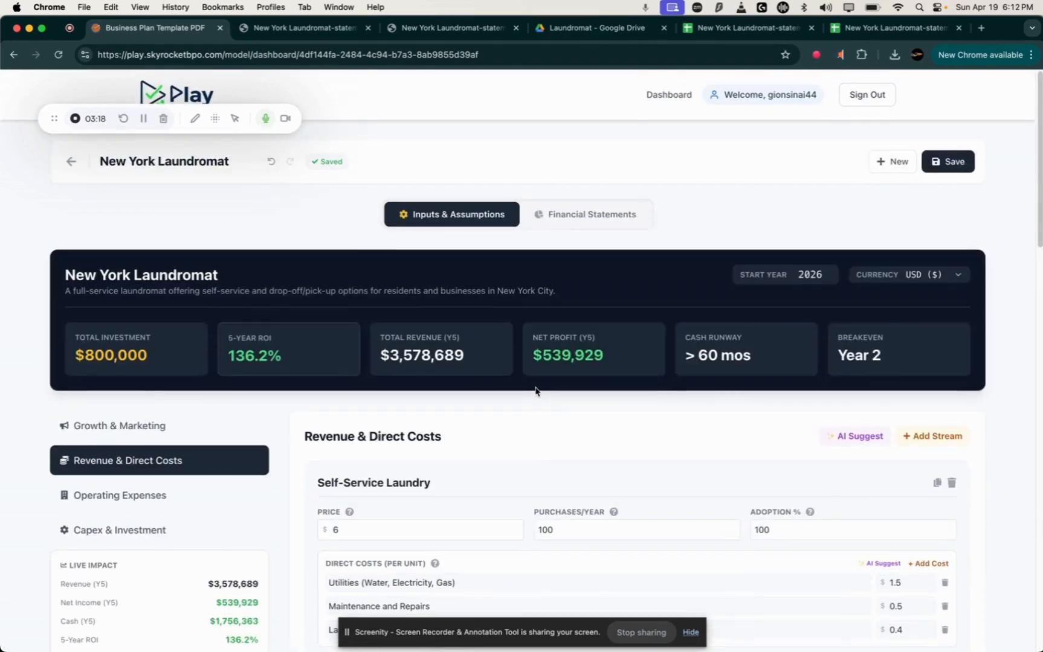
Step: Set the Self-Service Laundry adoption rate to 97%
scroll(535, 391, down, 2)
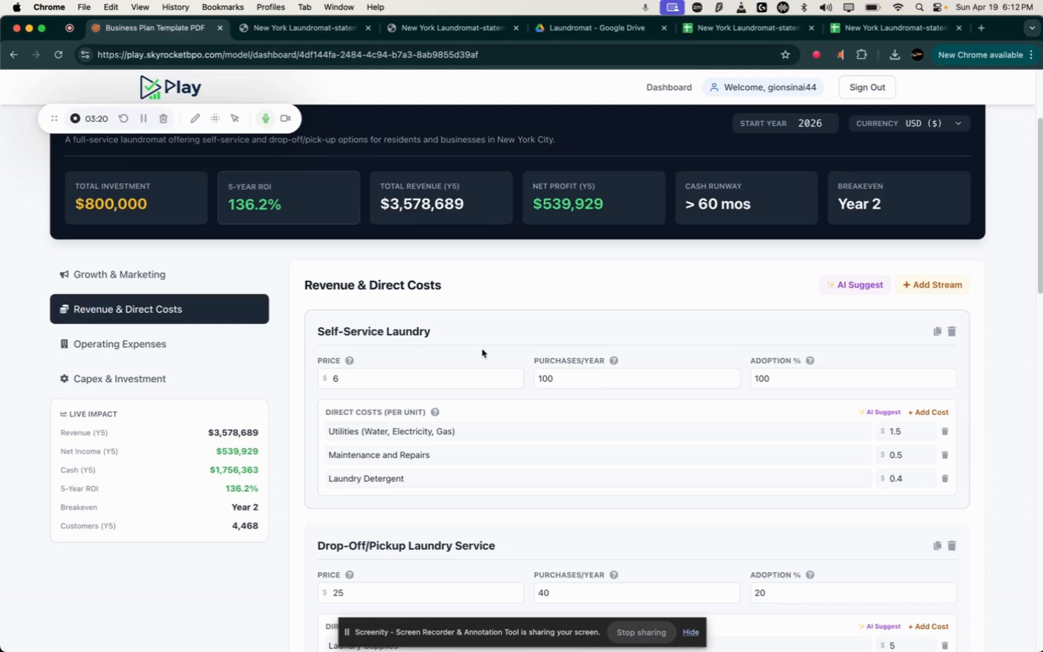
click(785, 377)
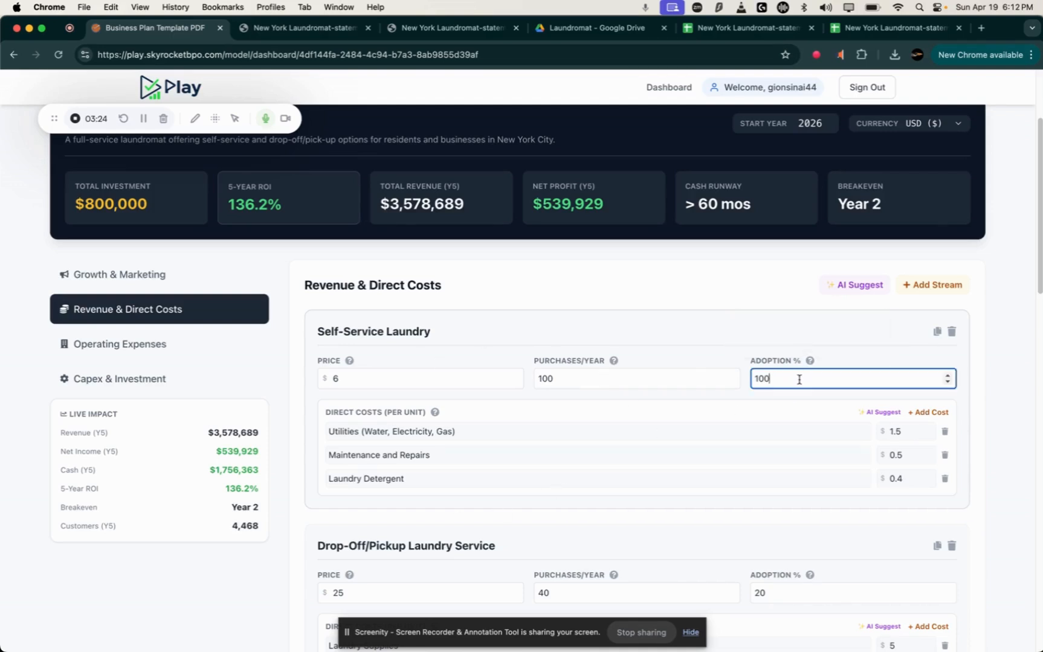
double_click(799, 380)
click(794, 379)
scroll(796, 381, down, 3)
scroll(792, 420, down, 4)
scroll(790, 420, down, 2)
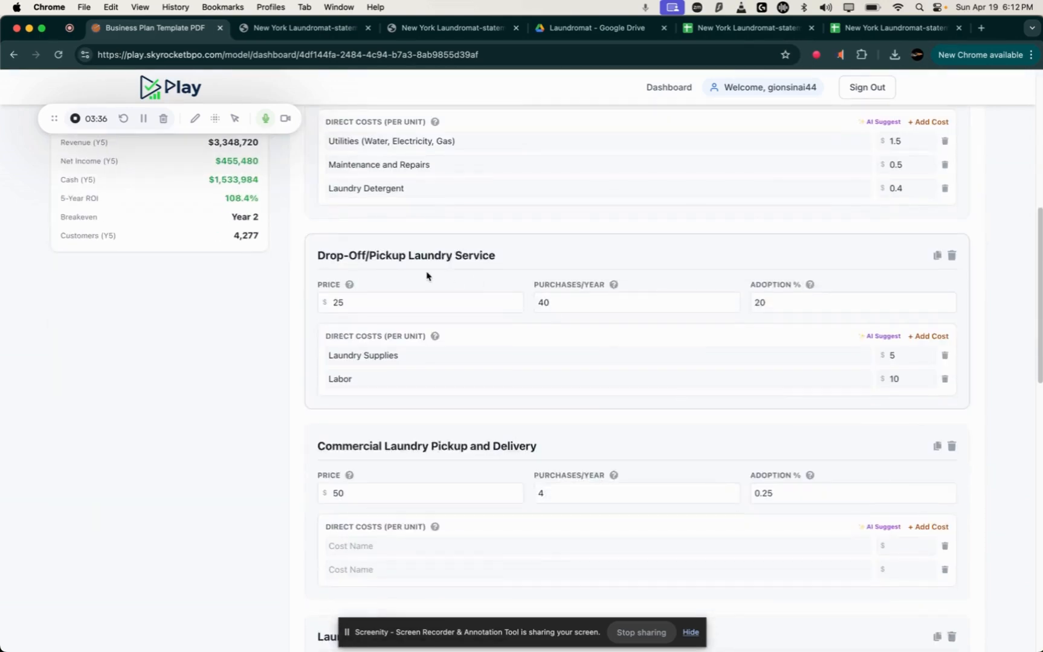
Step: Examine the Drop-Off/Pickup Laundry Service's adoption, yearly purchases and price, along with the other streams and the summary figures
double_click(768, 303)
scroll(658, 369, up, 1)
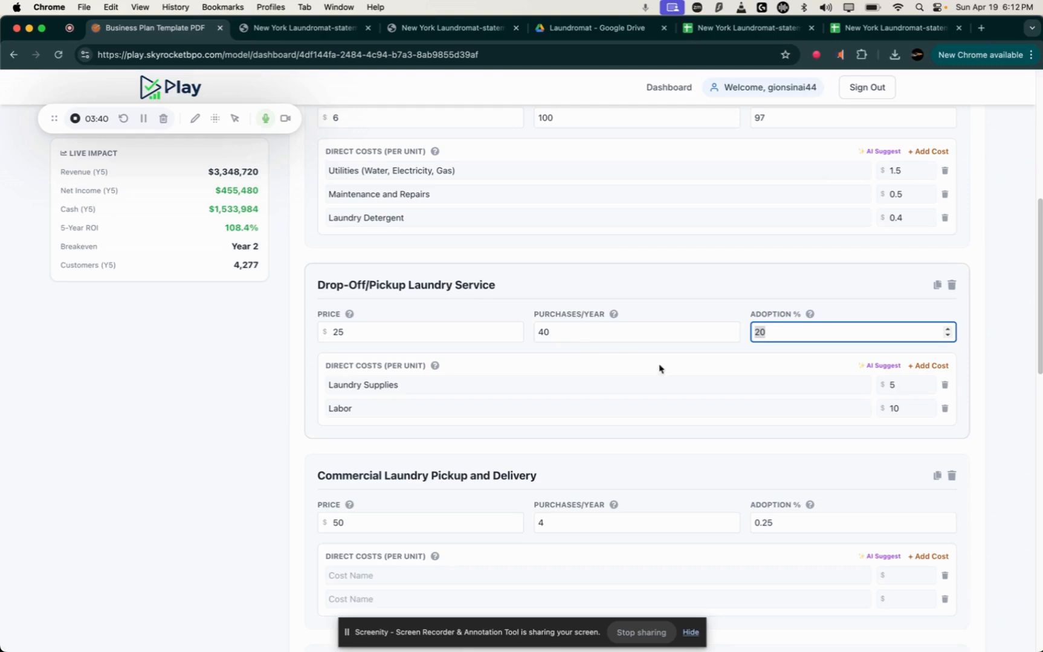
double_click(587, 333)
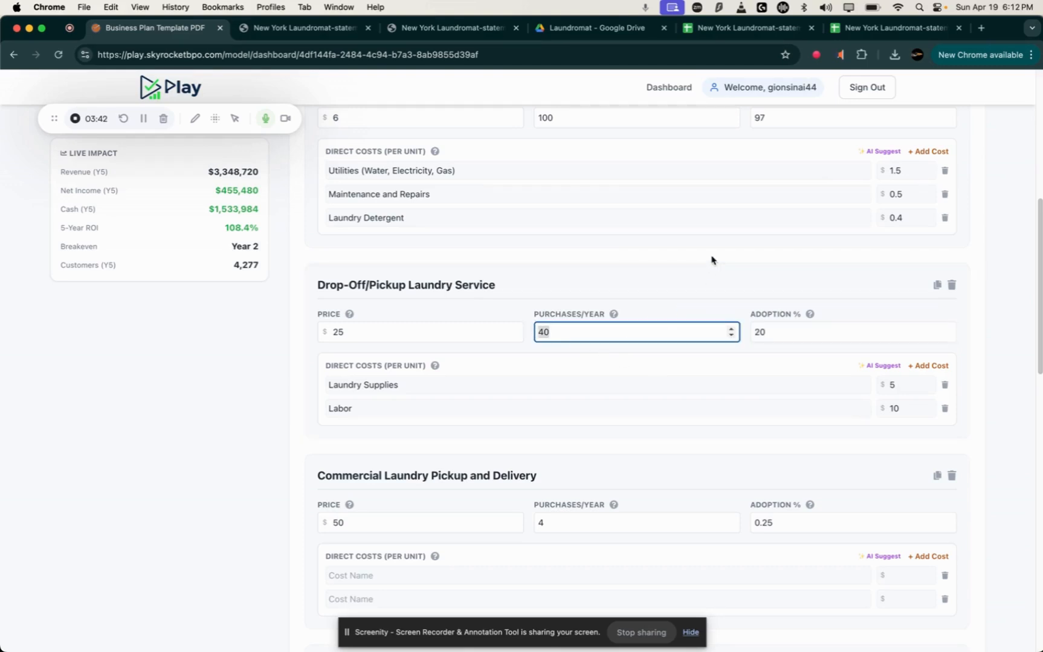
double_click(315, 332)
scroll(526, 315, up, 3)
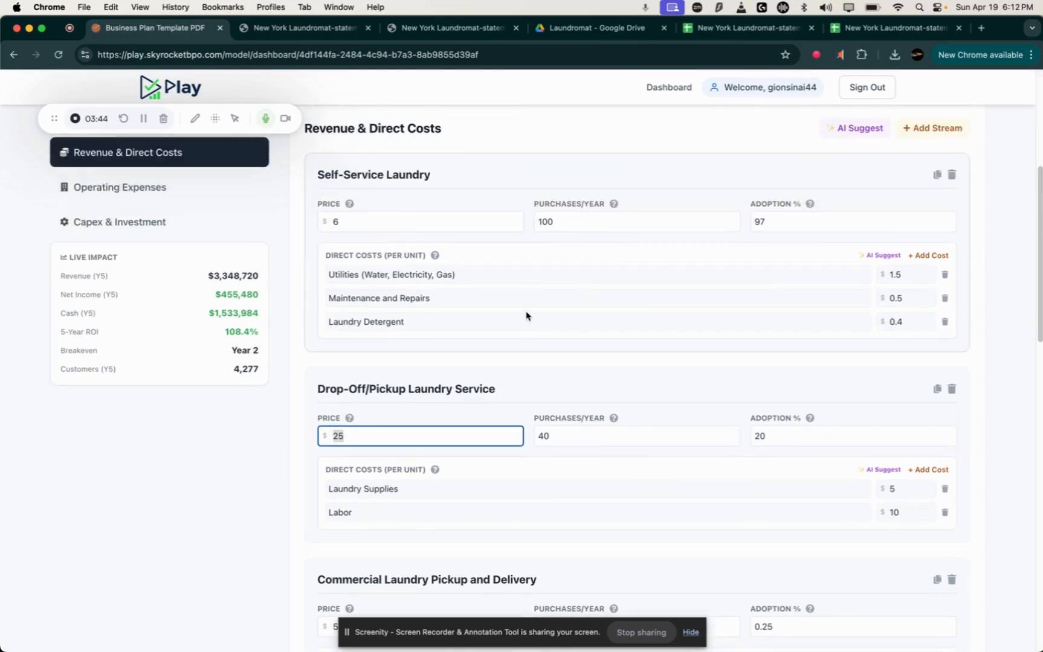
scroll(528, 321, down, 8)
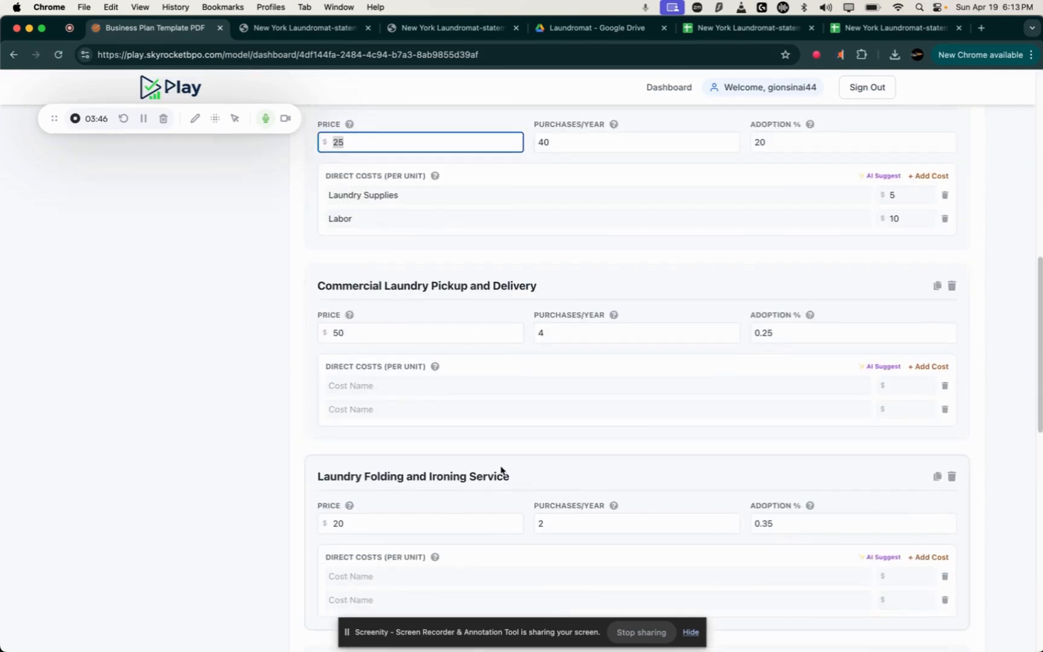
scroll(500, 471, up, 15)
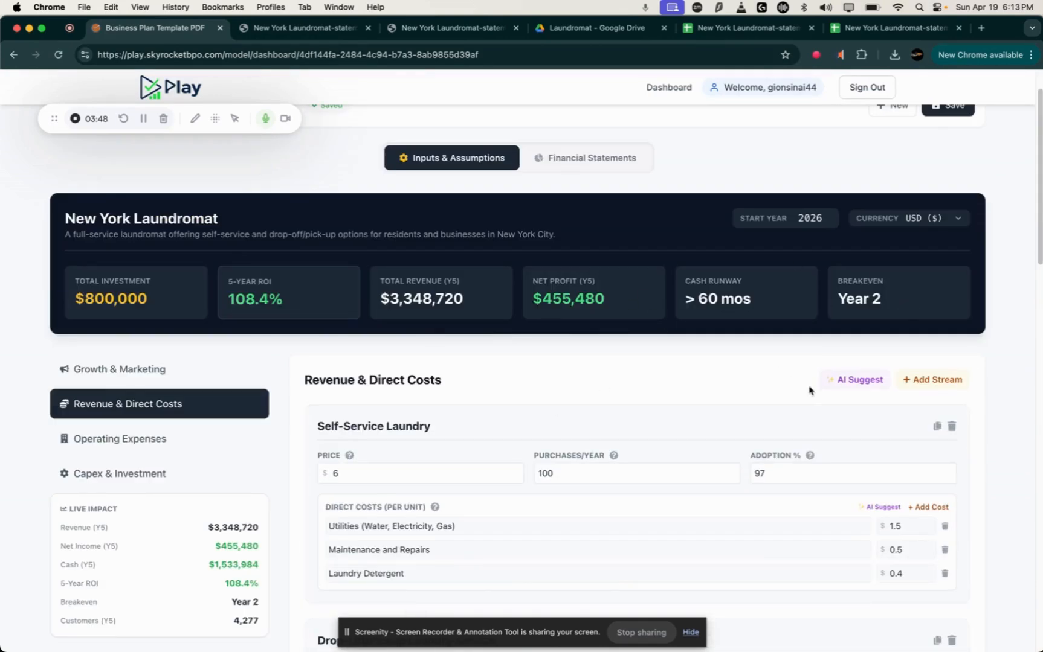
scroll(631, 366, down, 9)
scroll(626, 370, up, 3)
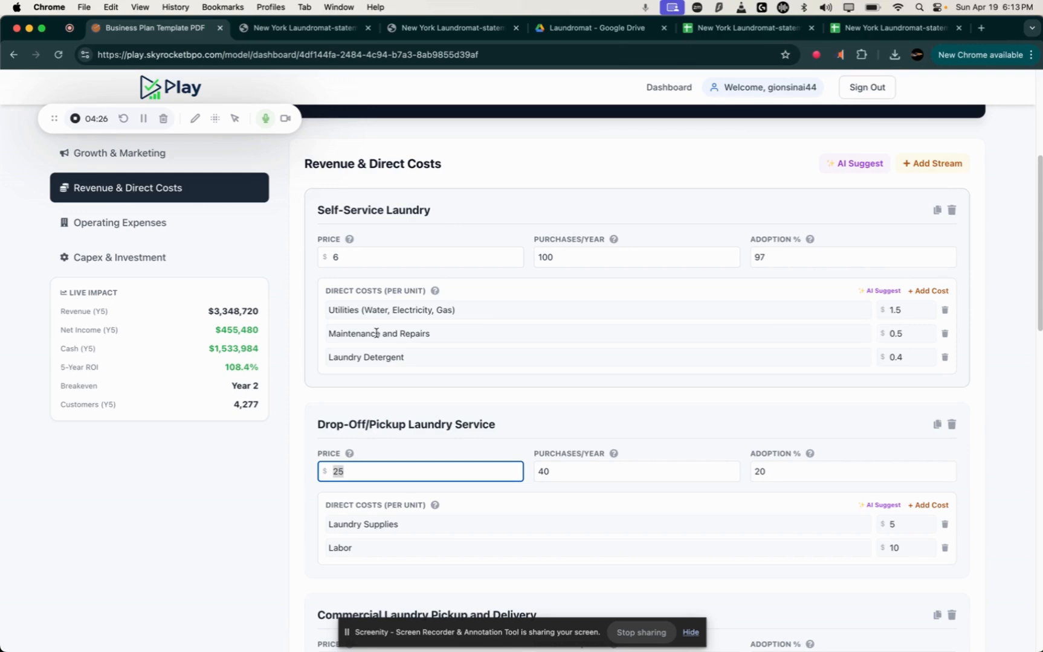
Step: Compare the fixed operating expenses such as rent, salaries and insurance with the per-unit direct costs of the revenue streams
click(189, 236)
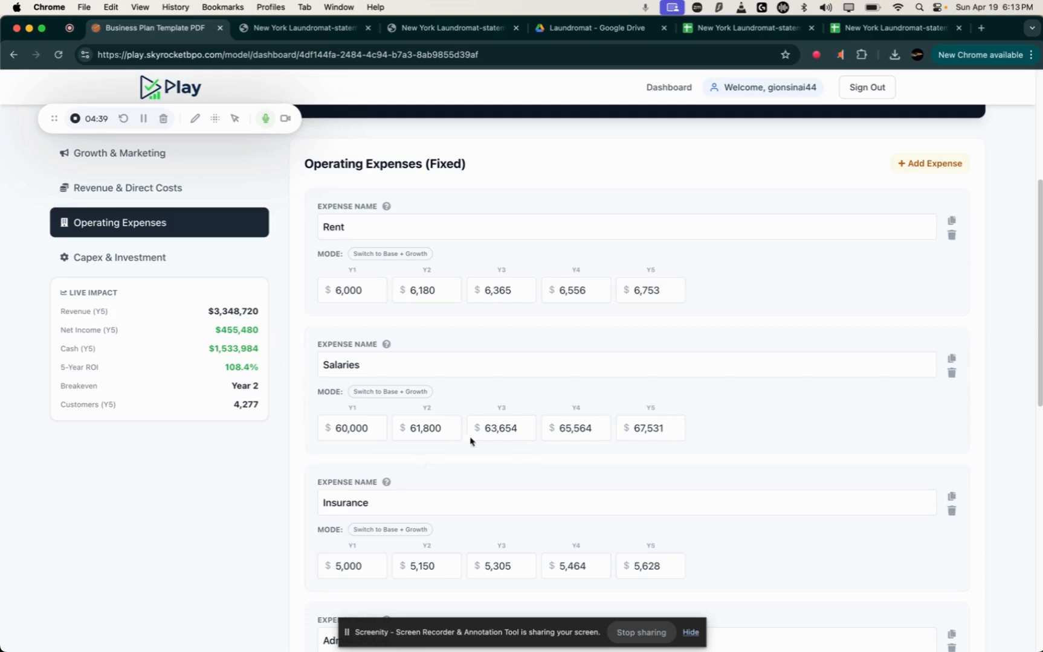
scroll(155, 242, up, 1)
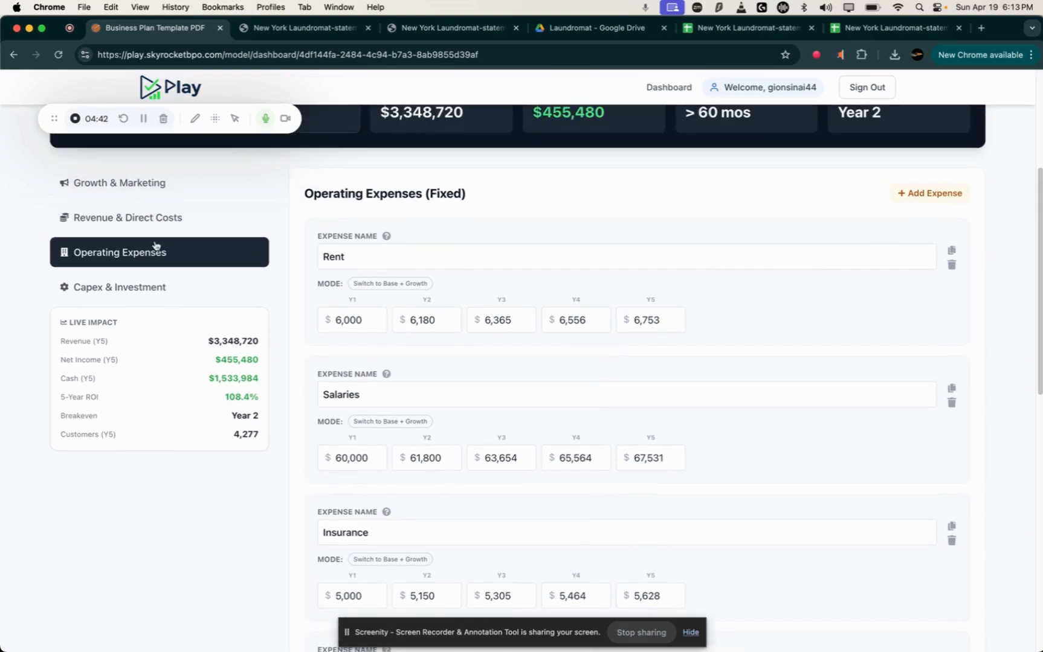
click(160, 227)
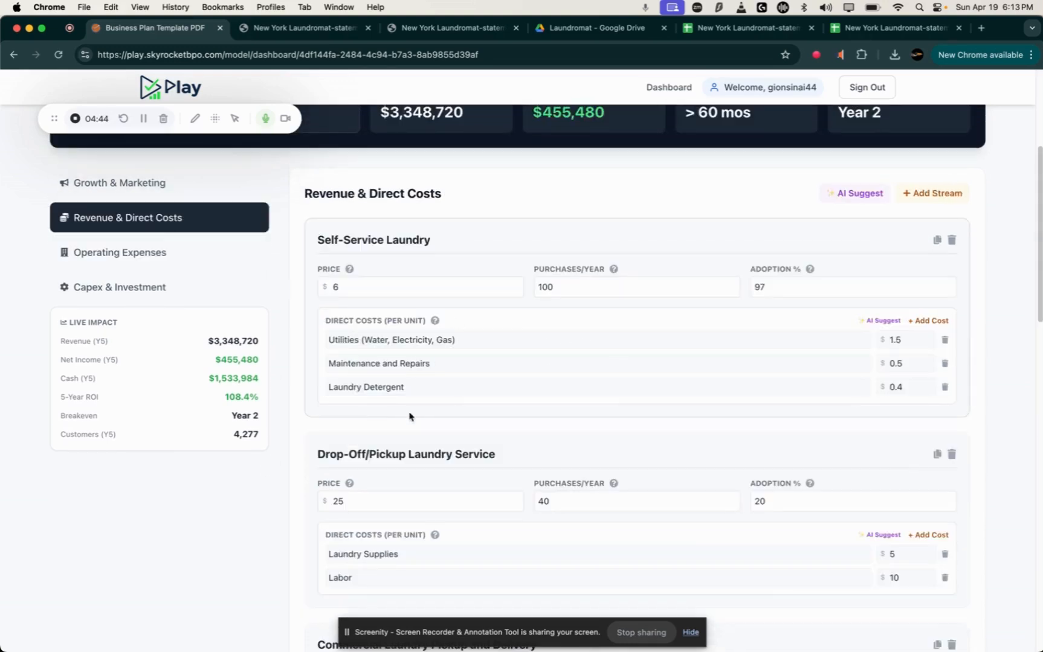
click(161, 256)
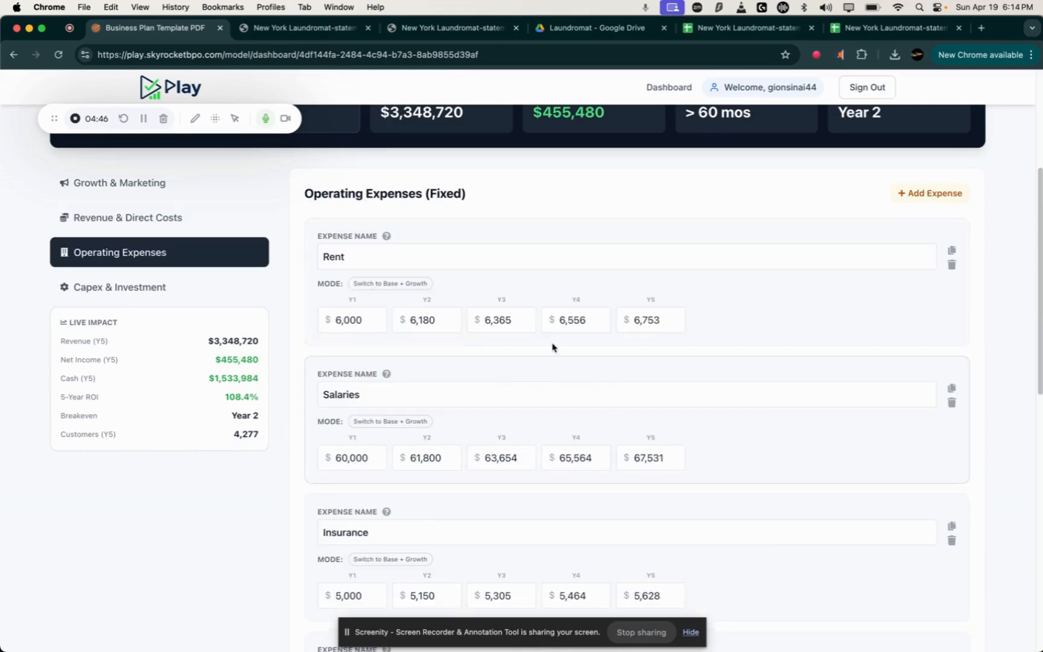
click(187, 225)
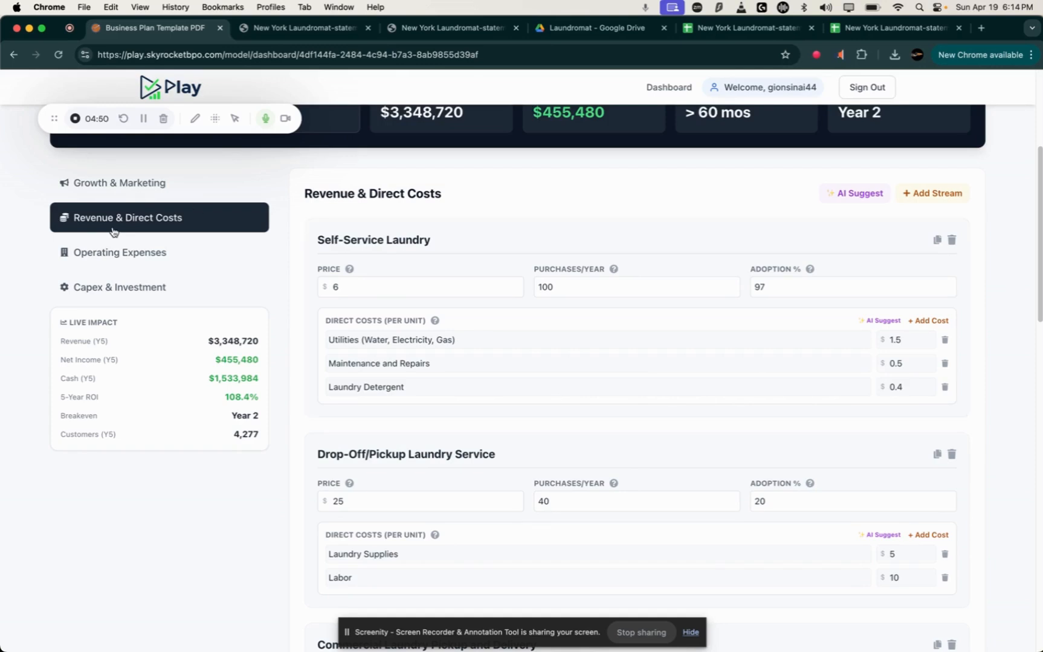
click(119, 254)
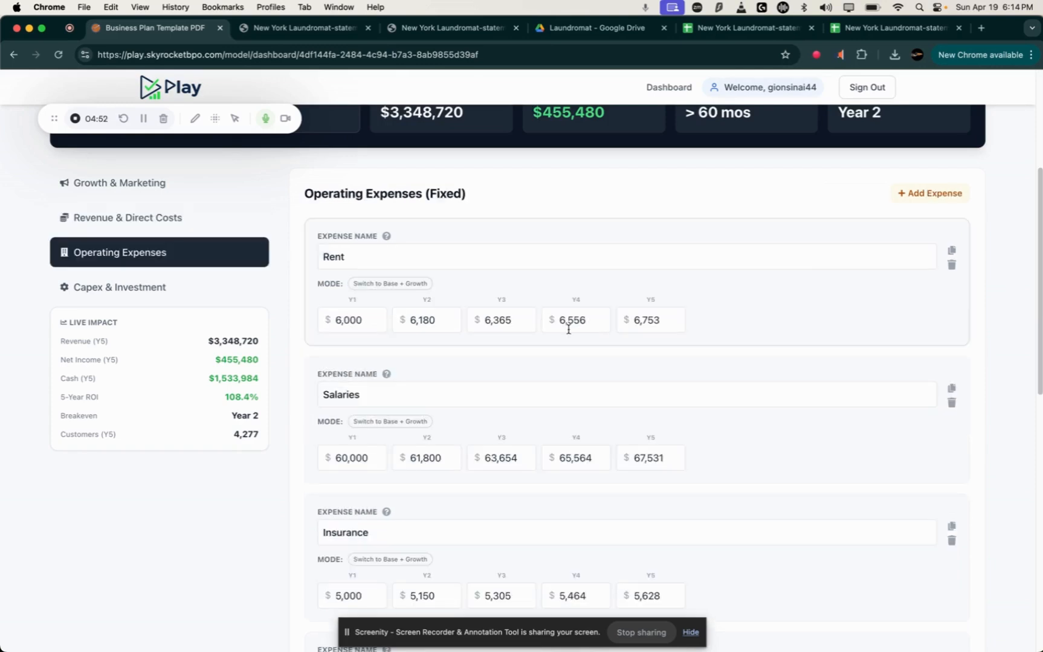
click(165, 228)
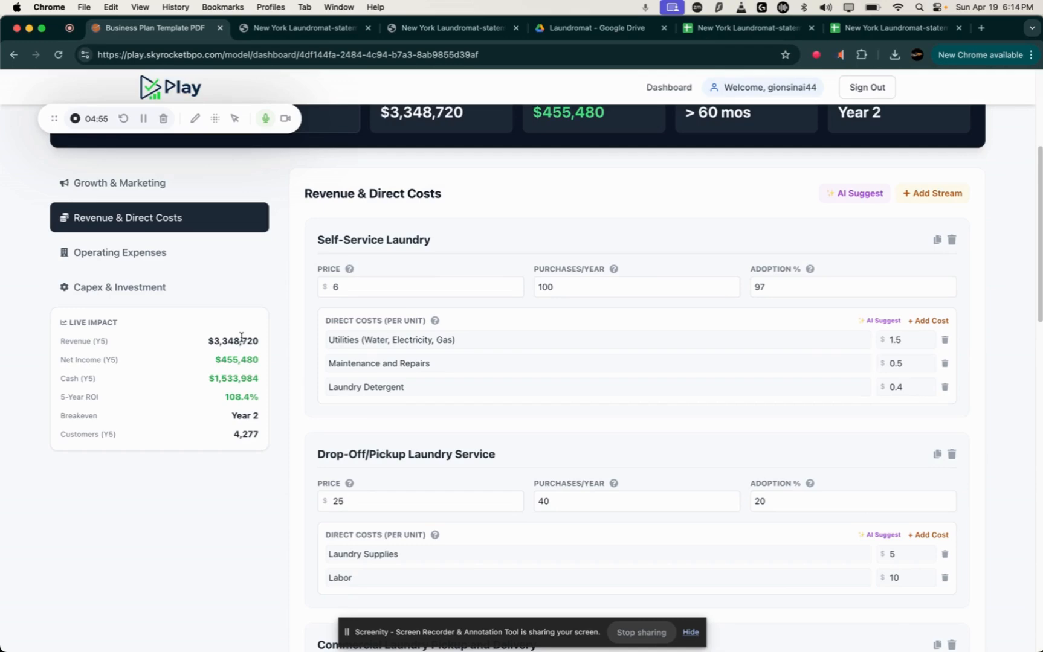
Step: Review the model's summary figures and the Self-Service Laundry price, yearly purchases and adoption inputs
scroll(693, 444, up, 5)
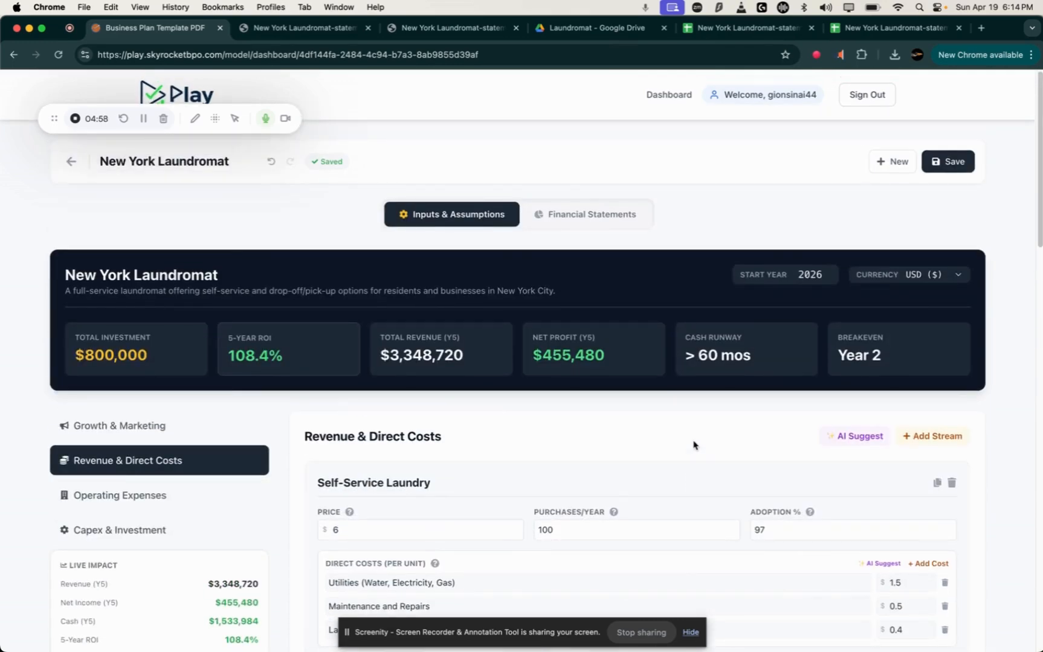
scroll(692, 441, down, 3)
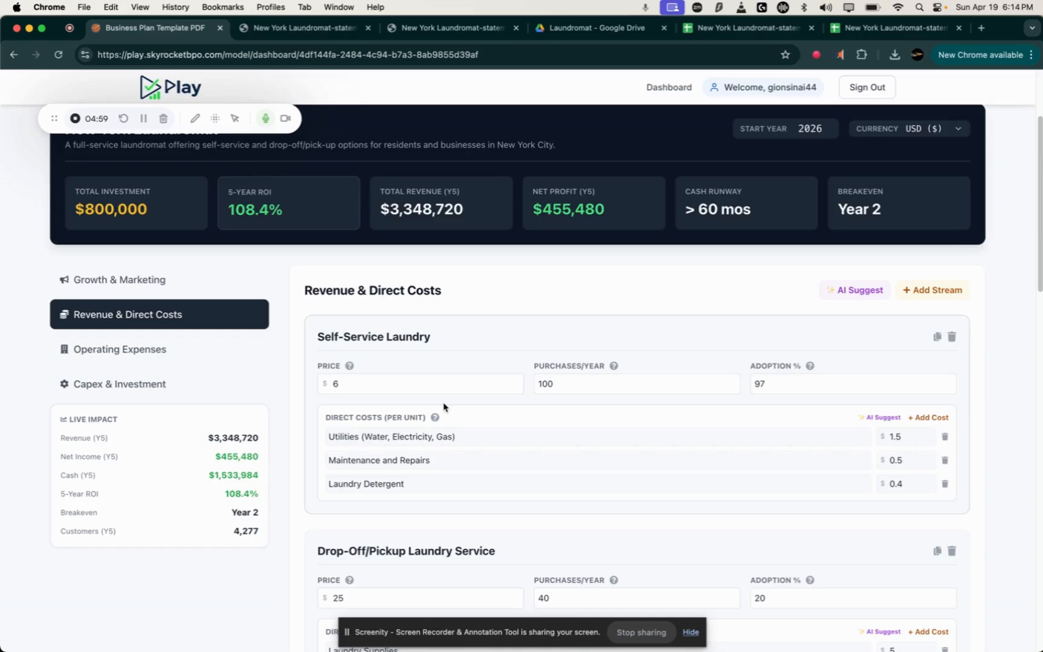
scroll(450, 399, down, 3)
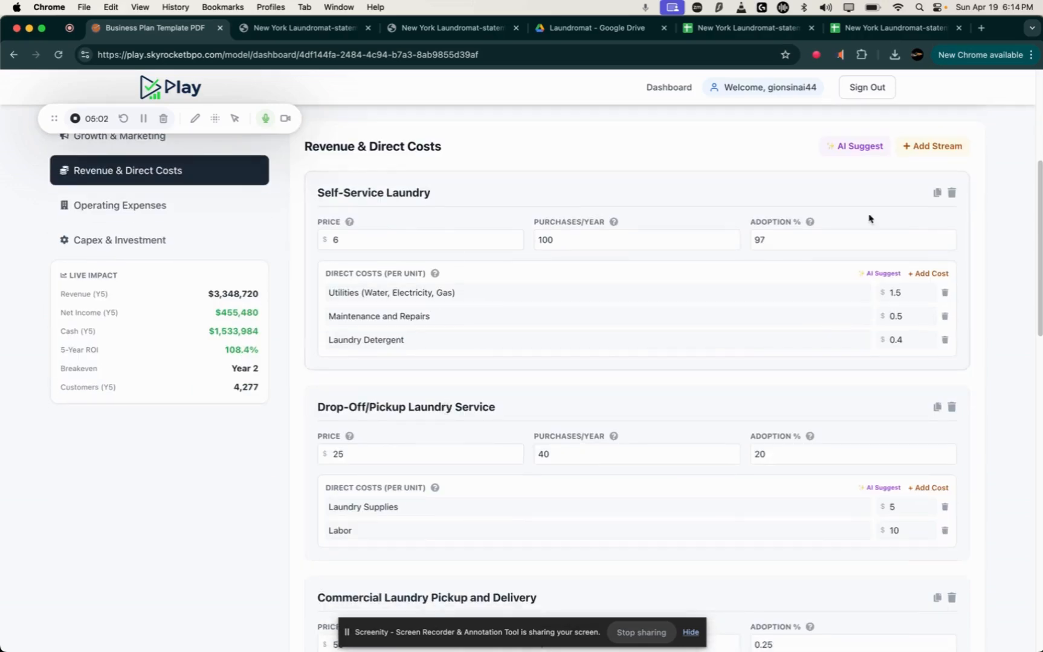
click(440, 245)
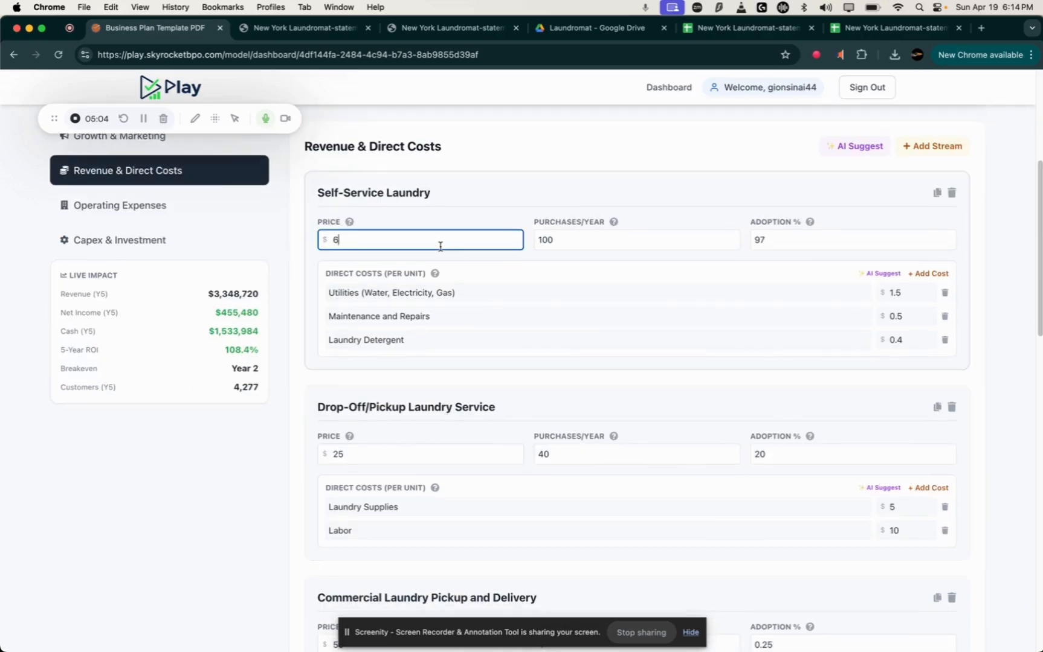
click(654, 238)
click(784, 238)
scroll(486, 410, up, 6)
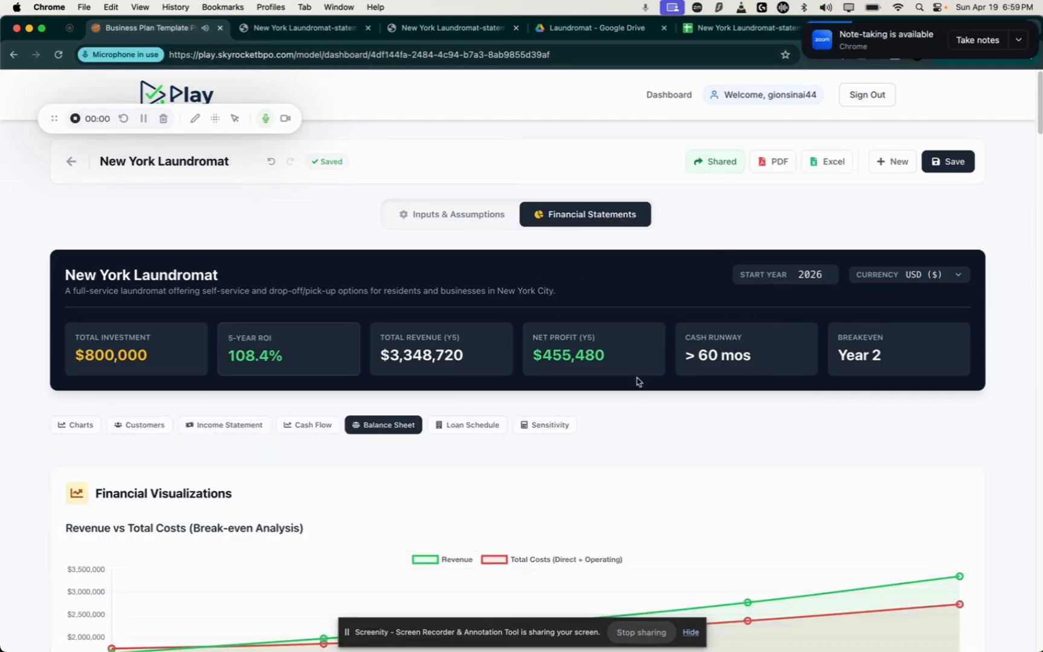
Step: Switch to the New York Laundromat-statements (2) spreadsheet in Google Sheets and examine the exported income statement's revenue, cost and net income lines
click(690, 632)
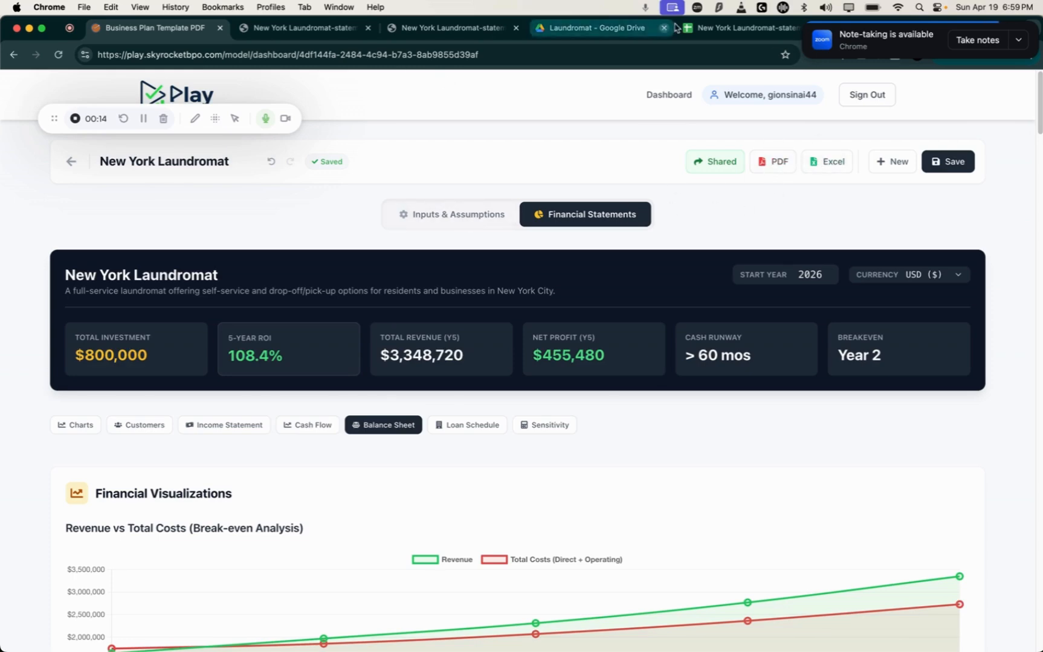
click(700, 27)
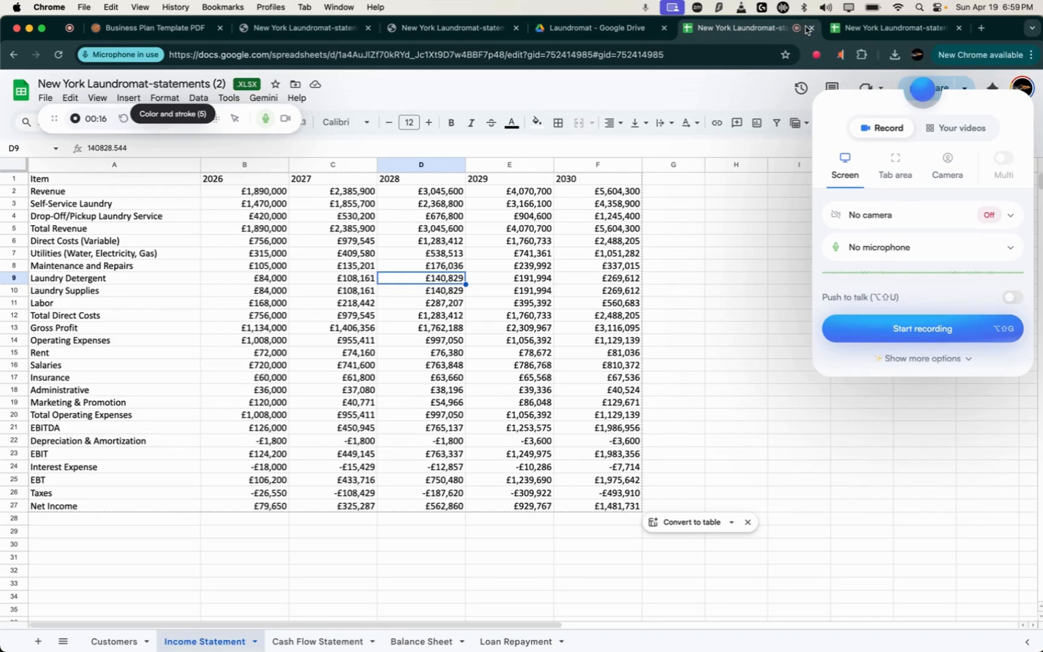
click(663, 292)
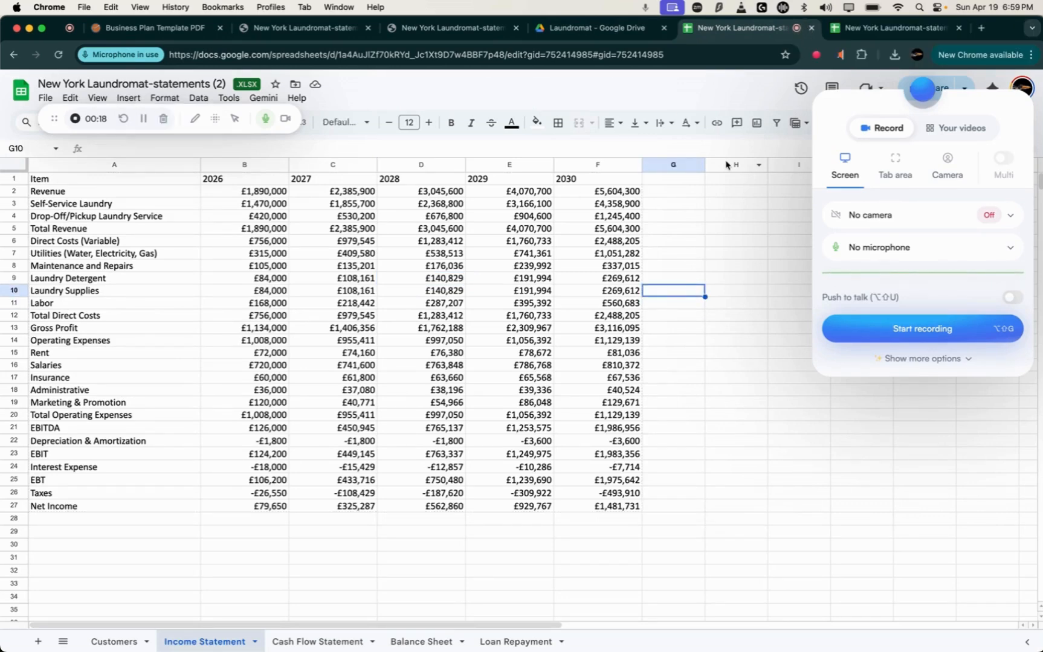
scroll(426, 365, down, 5)
scroll(425, 365, up, 5)
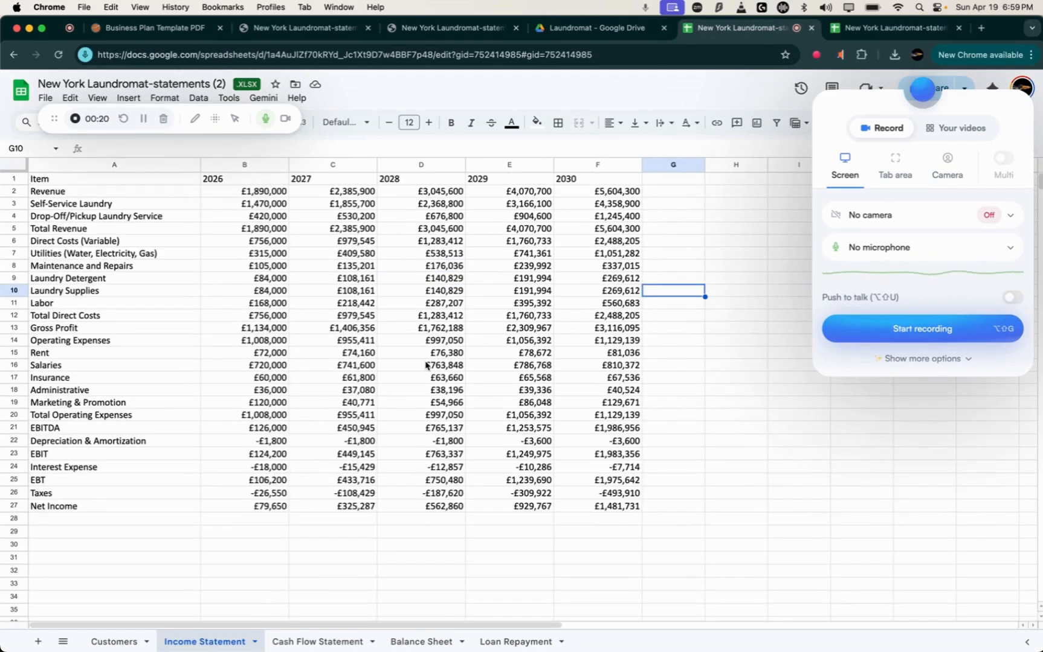
click(249, 270)
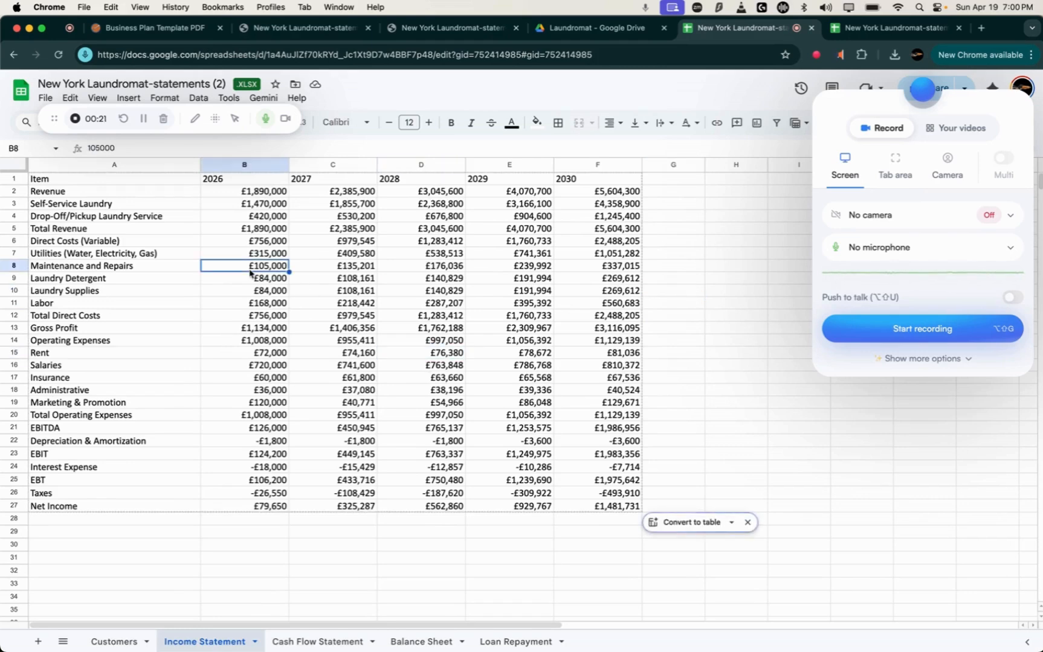
click(140, 217)
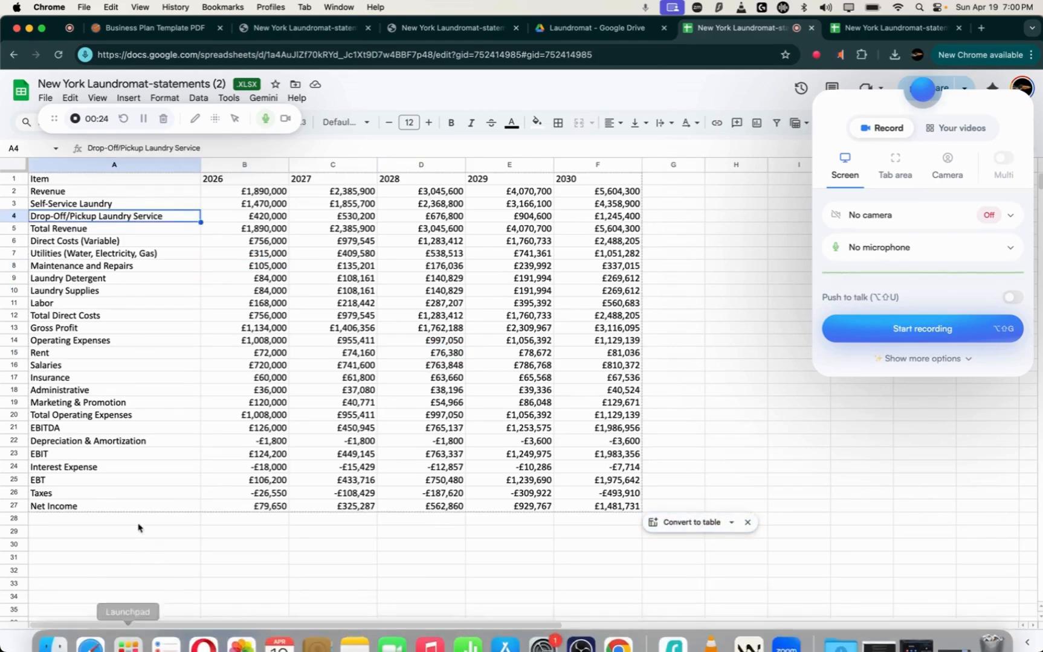
Step: Review the exported customer figures, income statement, cash flow statement and balance sheet in the New York Laundromat-statements (2) spreadsheet
click(113, 641)
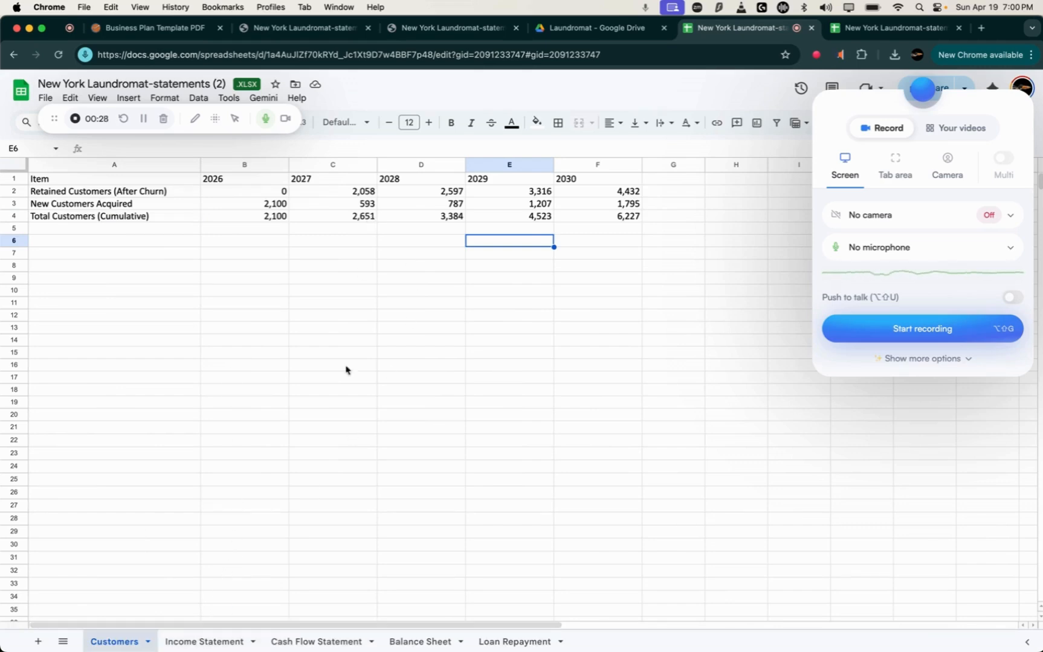
click(200, 644)
click(342, 643)
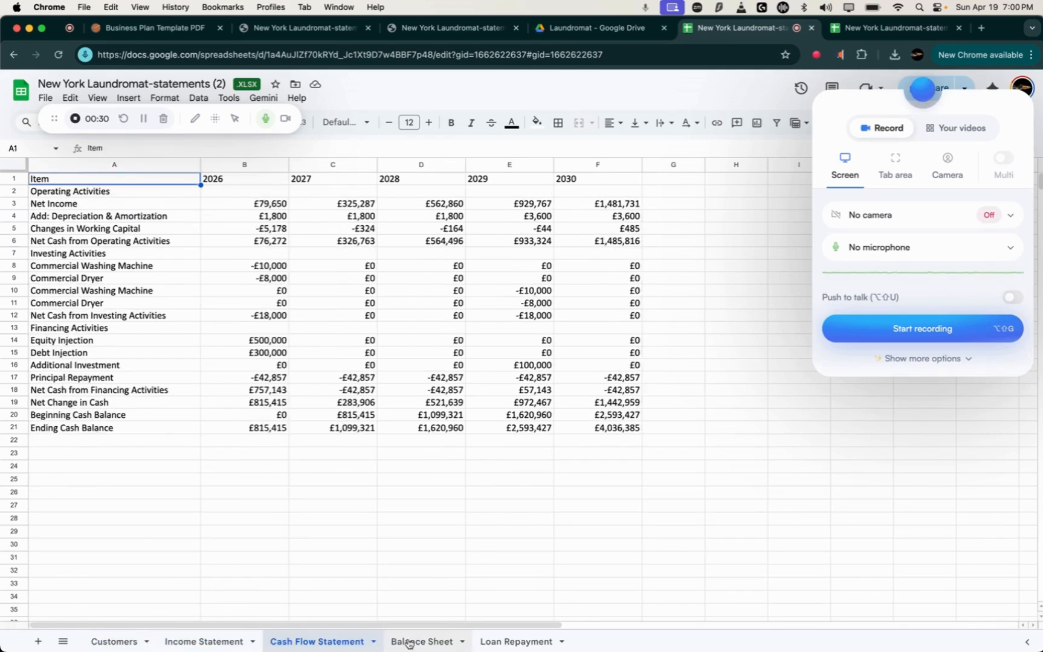
click(423, 642)
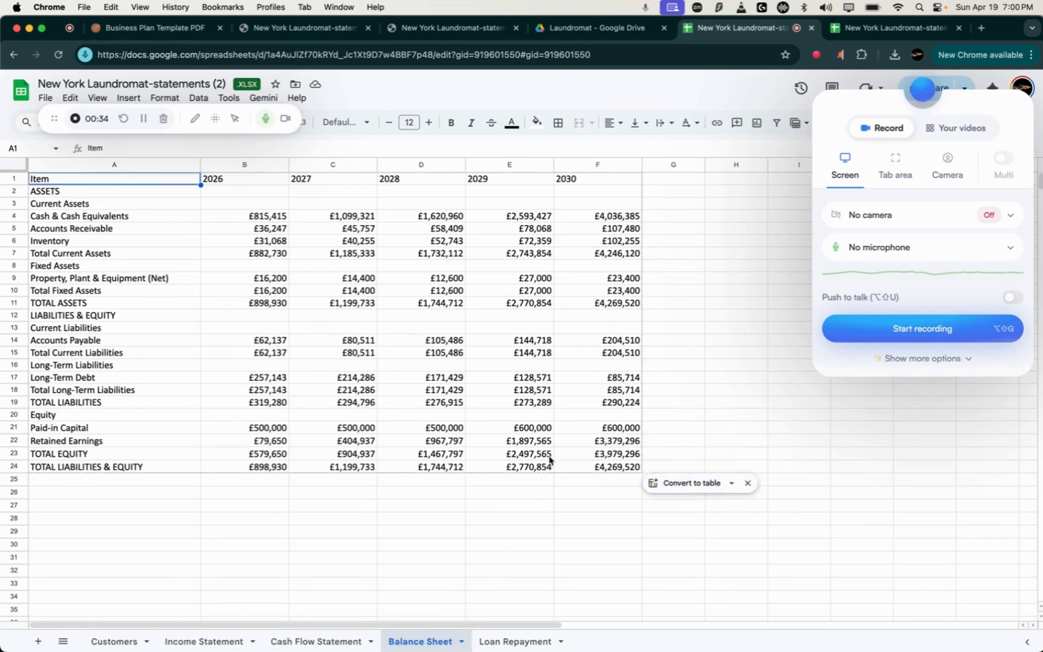
Step: Switch to New York Laundromat-statements (4).pdf and look through its customer table, income statement, cash flow statement and balance sheet
click(324, 33)
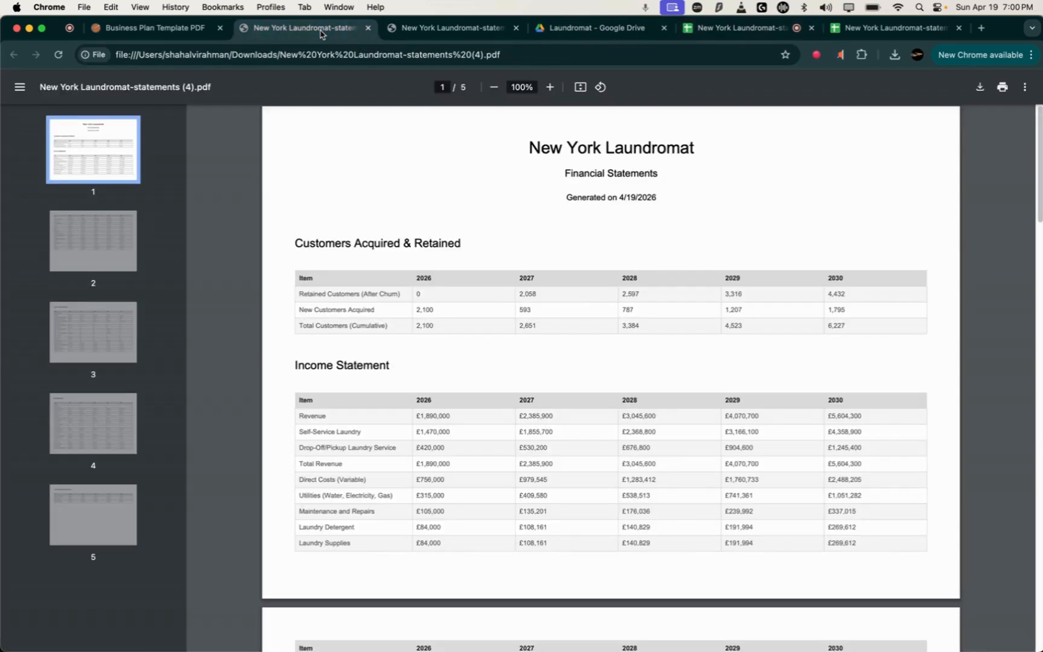
scroll(442, 349, down, 15)
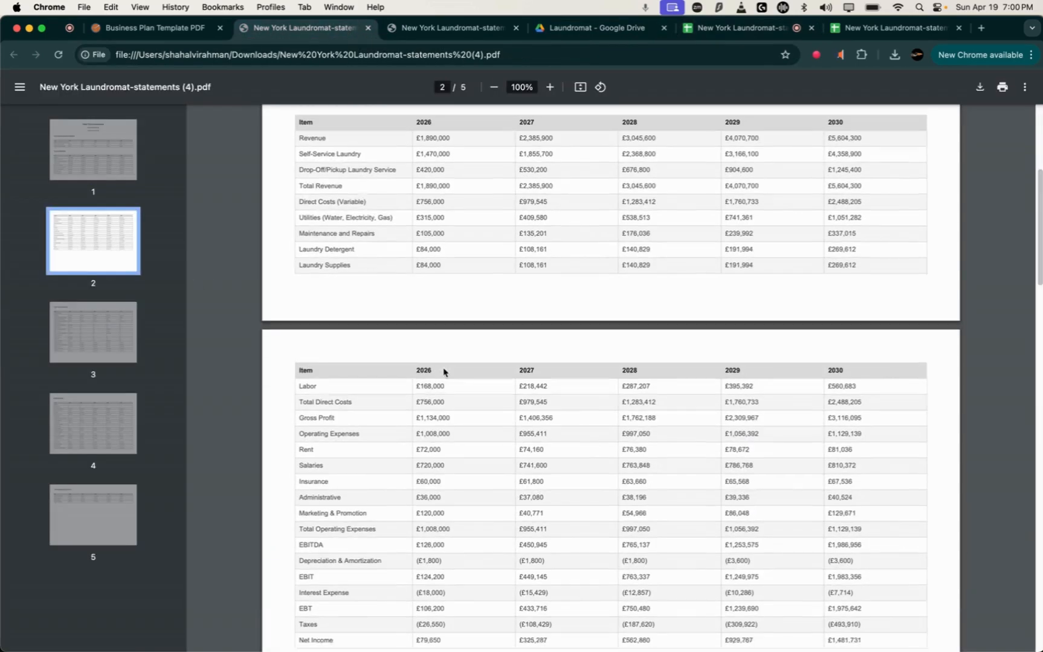
scroll(443, 373, up, 15)
scroll(443, 373, down, 20)
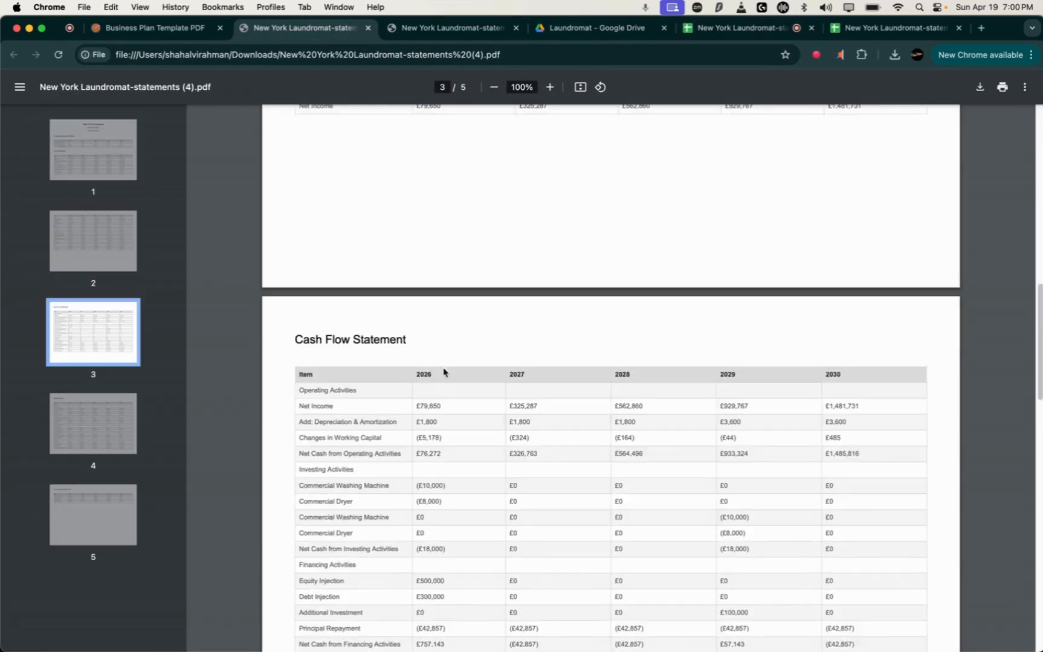
scroll(443, 373, down, 3)
scroll(443, 373, up, 20)
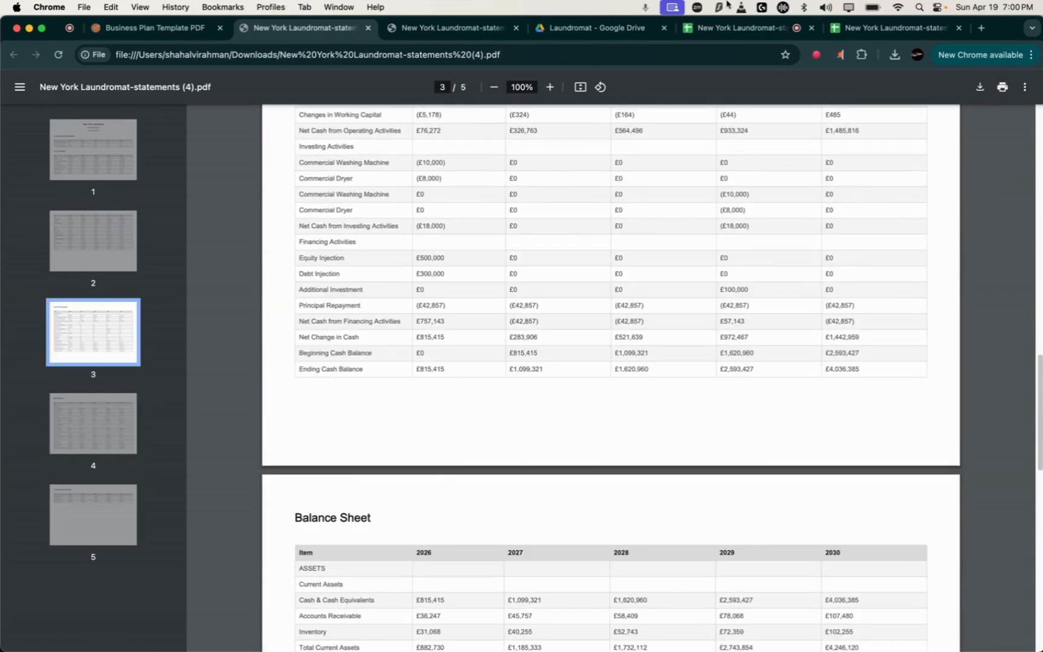
Step: Return to the exported spreadsheet's balance sheet and check which file options are available
click(713, 35)
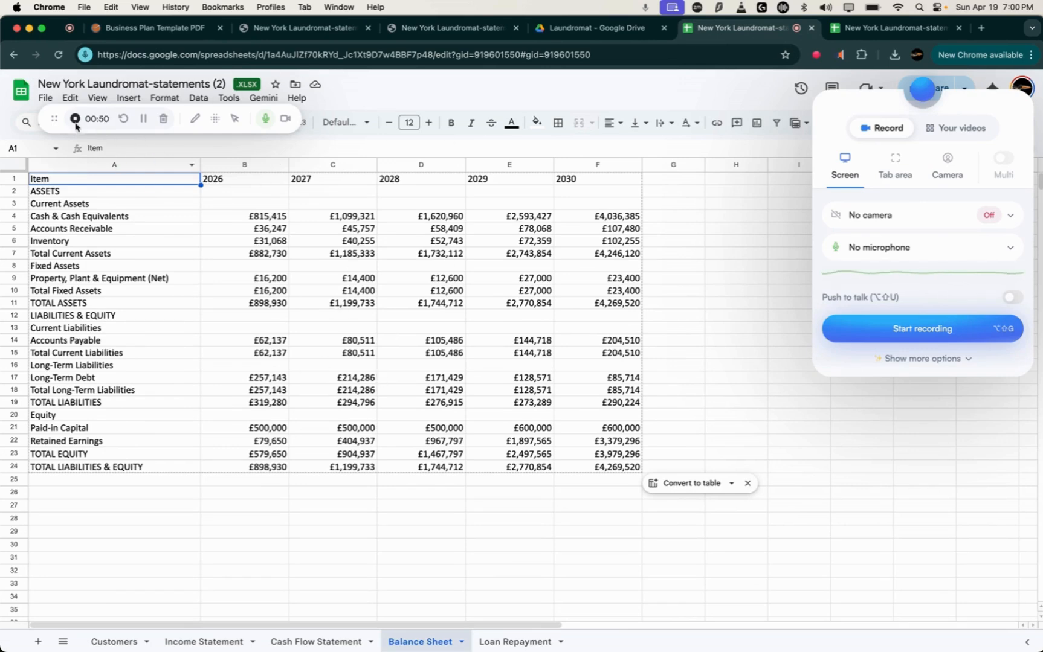
click(48, 99)
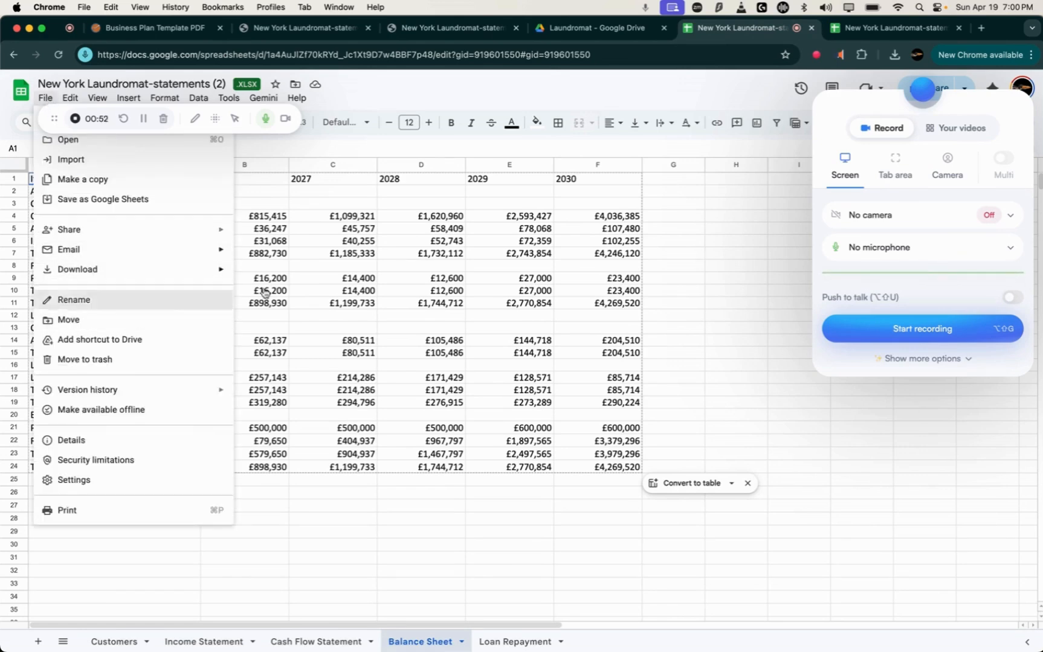
click(460, 256)
Step: Switch to the New York Laundromat model in Play and view the break-even chart, then its revenue and direct cost assumptions
click(181, 28)
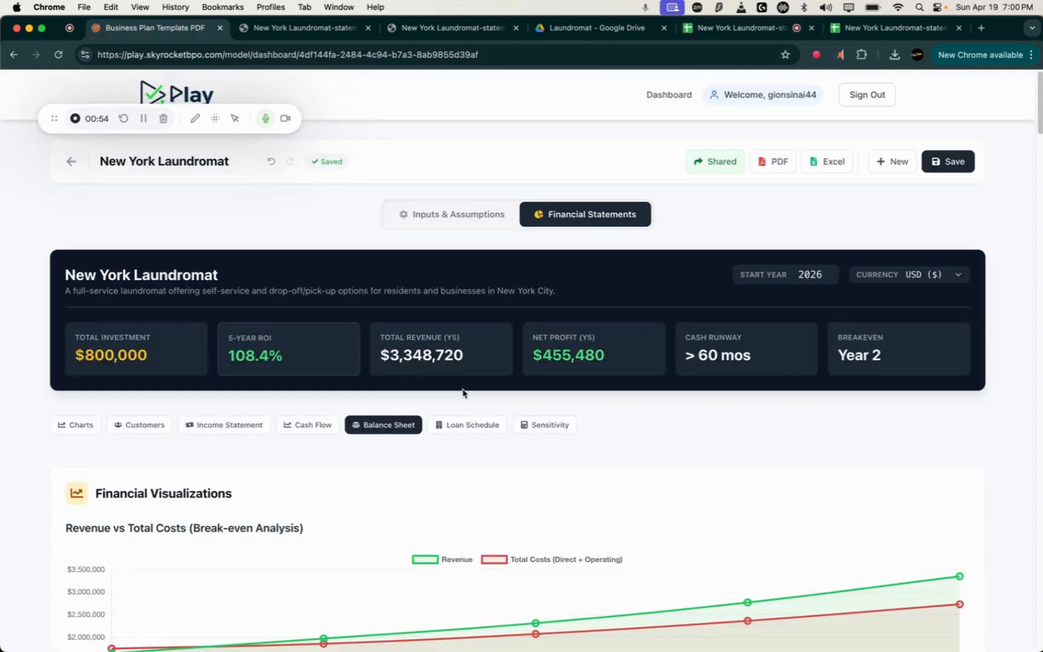
scroll(462, 394, down, 3)
scroll(463, 392, up, 3)
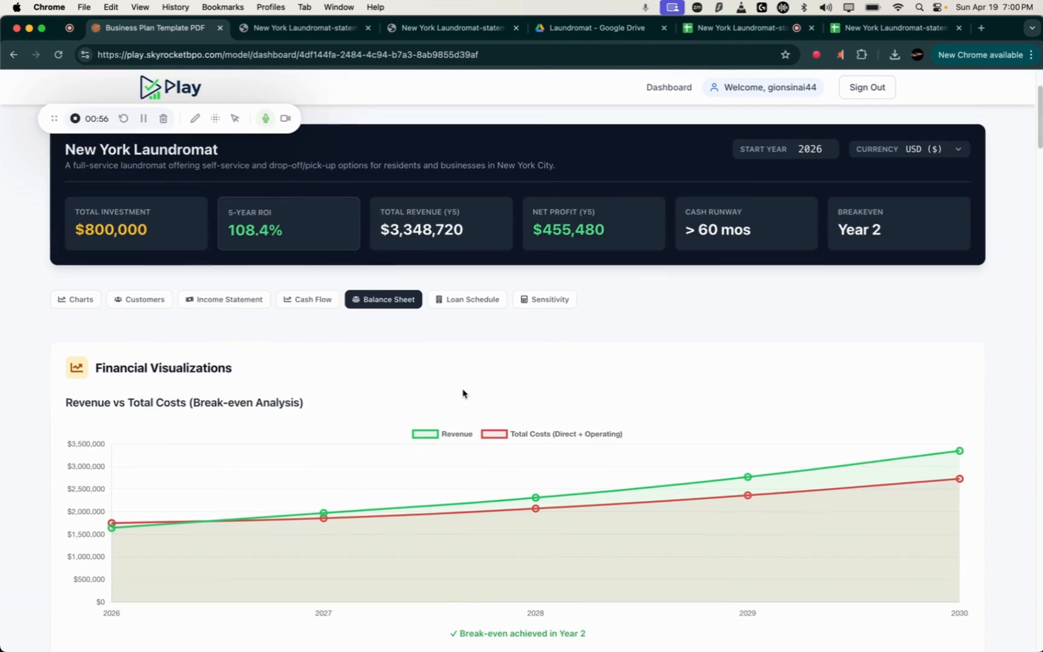
click(476, 216)
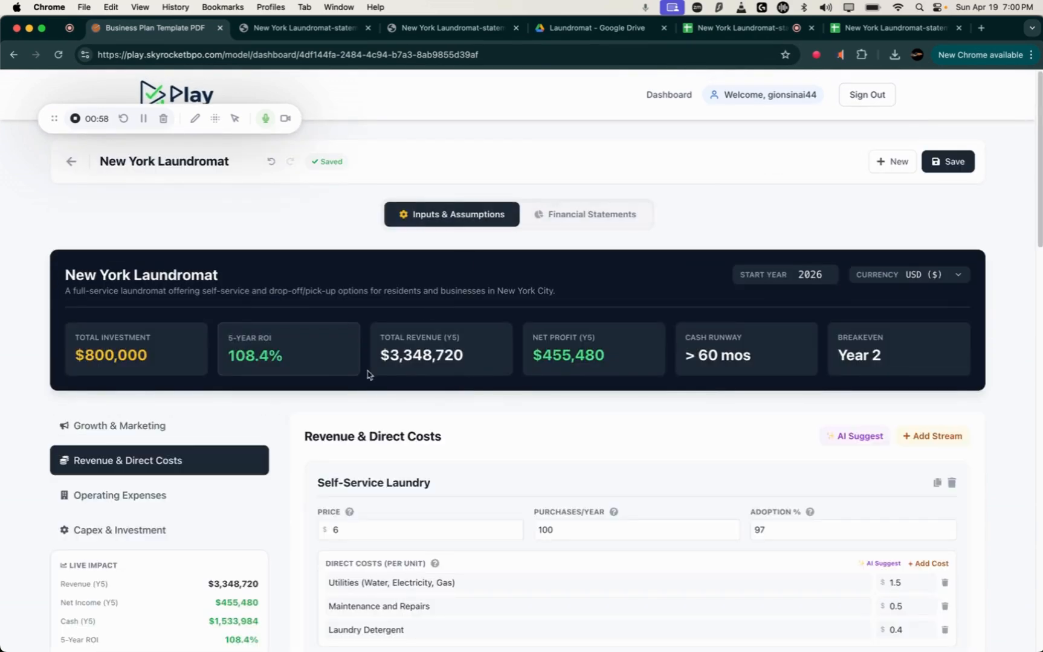
scroll(370, 375, down, 2)
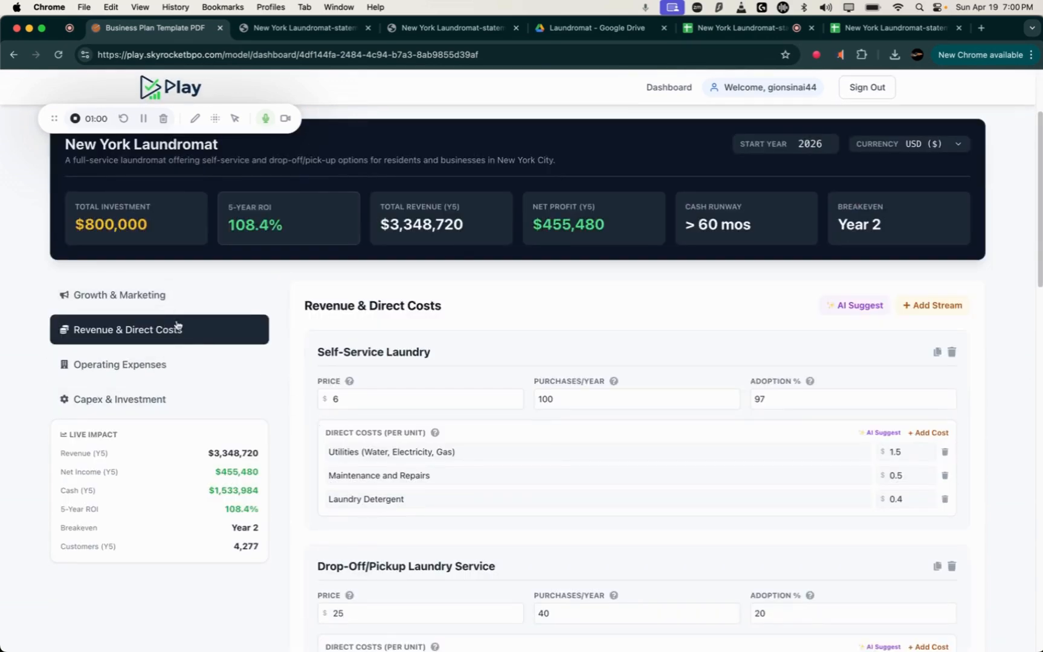
Step: Look through the growth and marketing, revenue and direct cost, operating expense, and capex input sections of the model
click(171, 294)
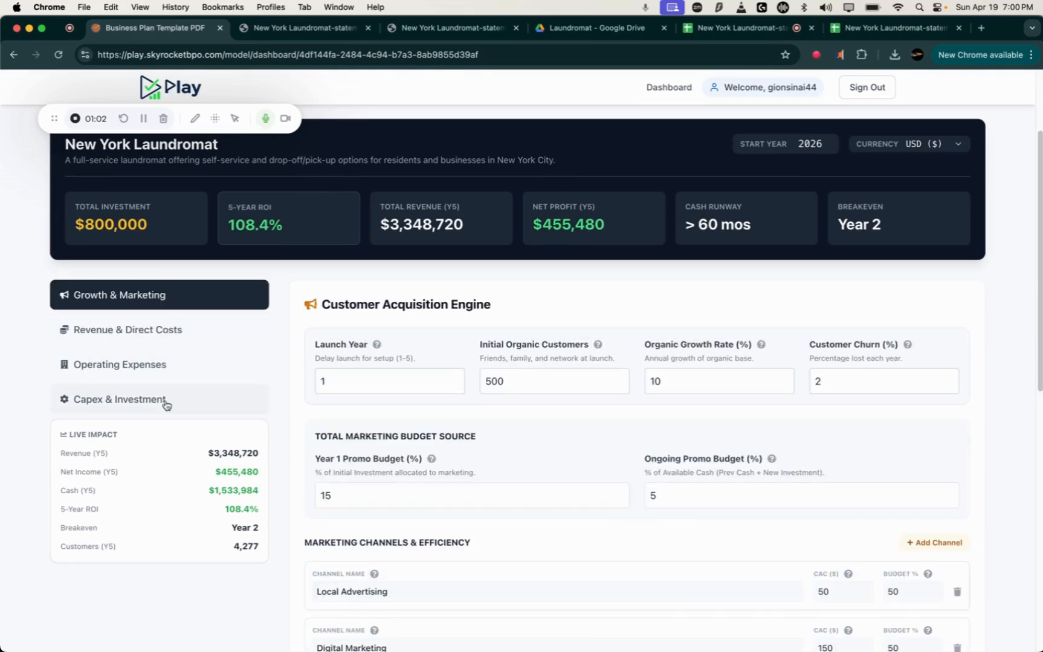
click(188, 342)
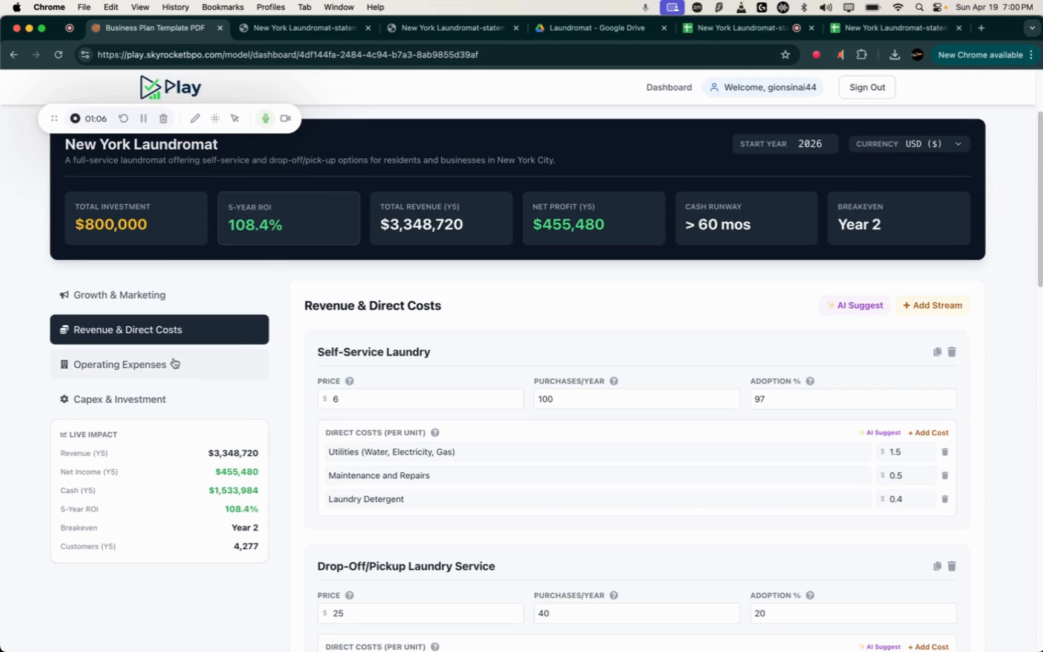
click(173, 363)
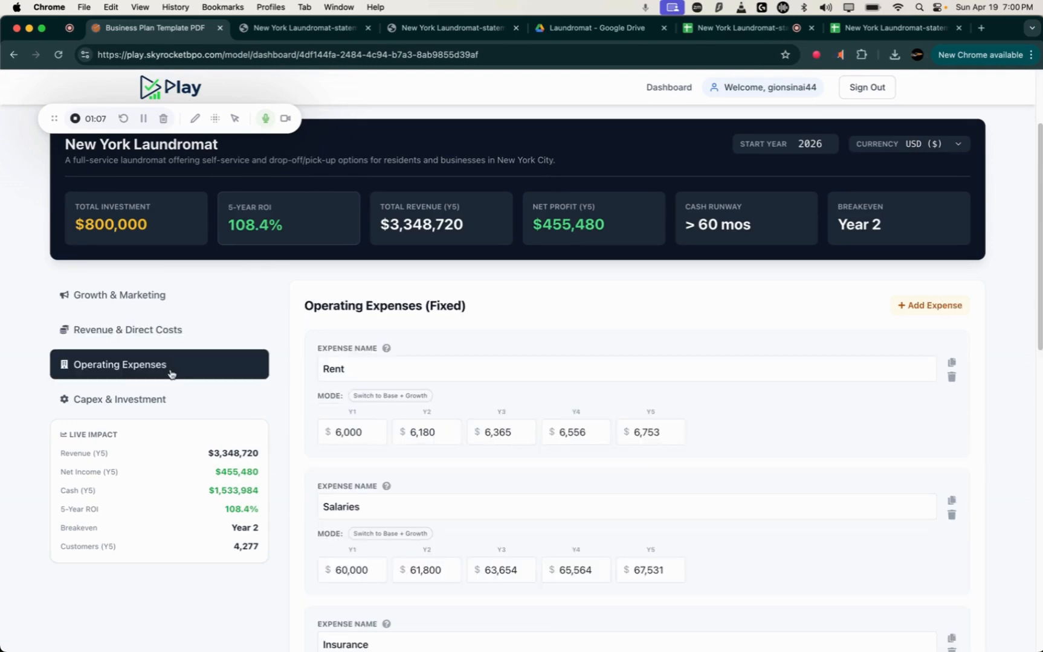
click(156, 408)
click(188, 301)
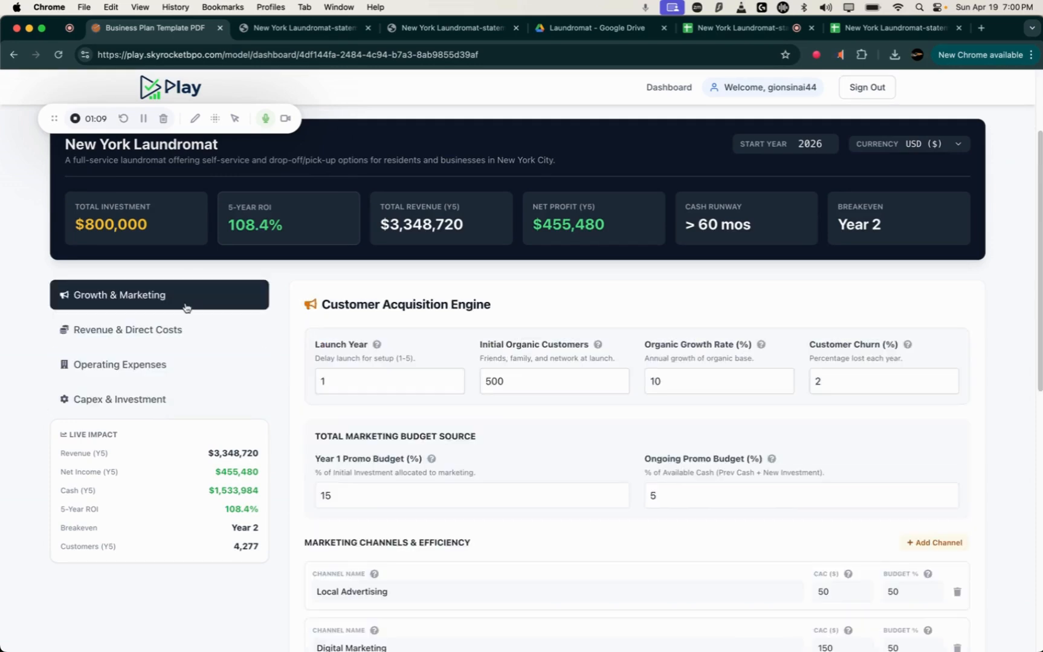
click(180, 341)
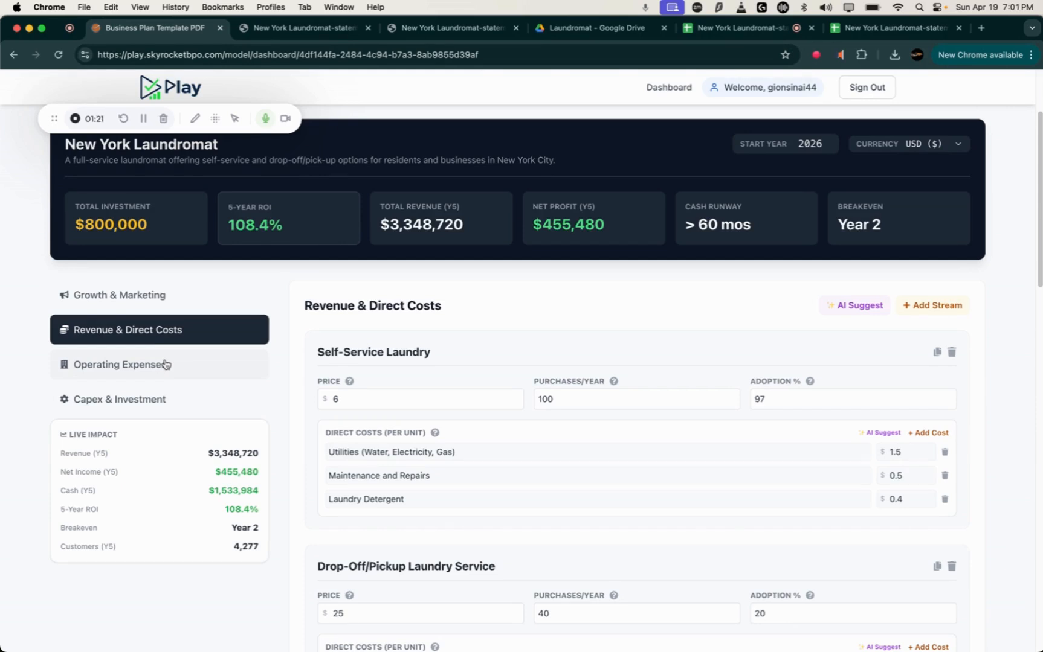
Step: Examine the Capex & Investment inputs, focusing on the Year 1 Commercial Washing Machine's lifespan
click(124, 409)
scroll(369, 507, down, 10)
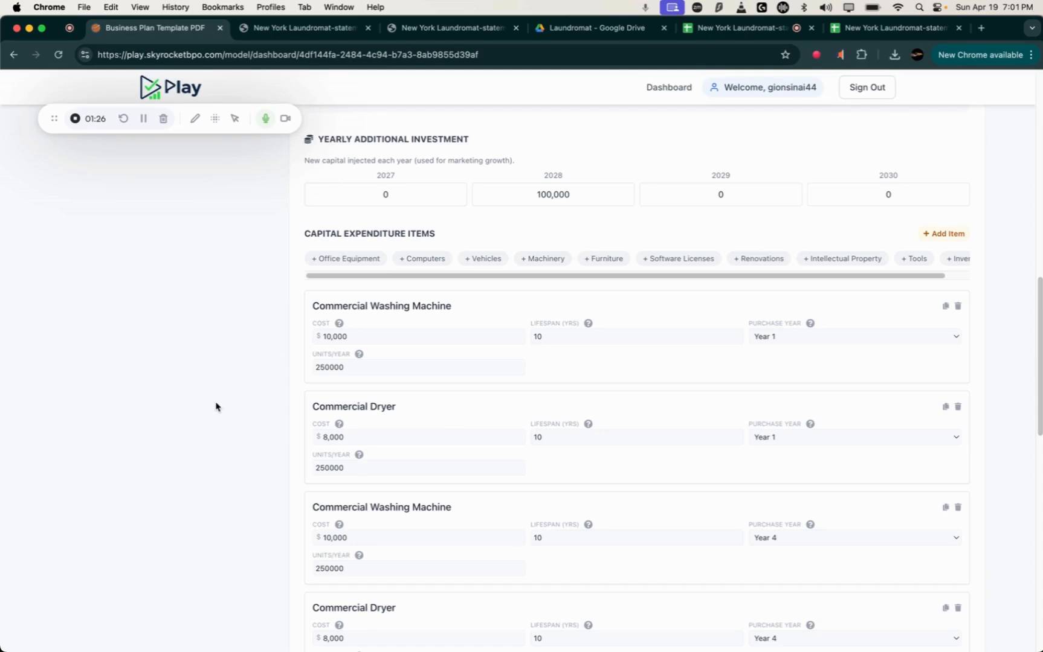
click(570, 335)
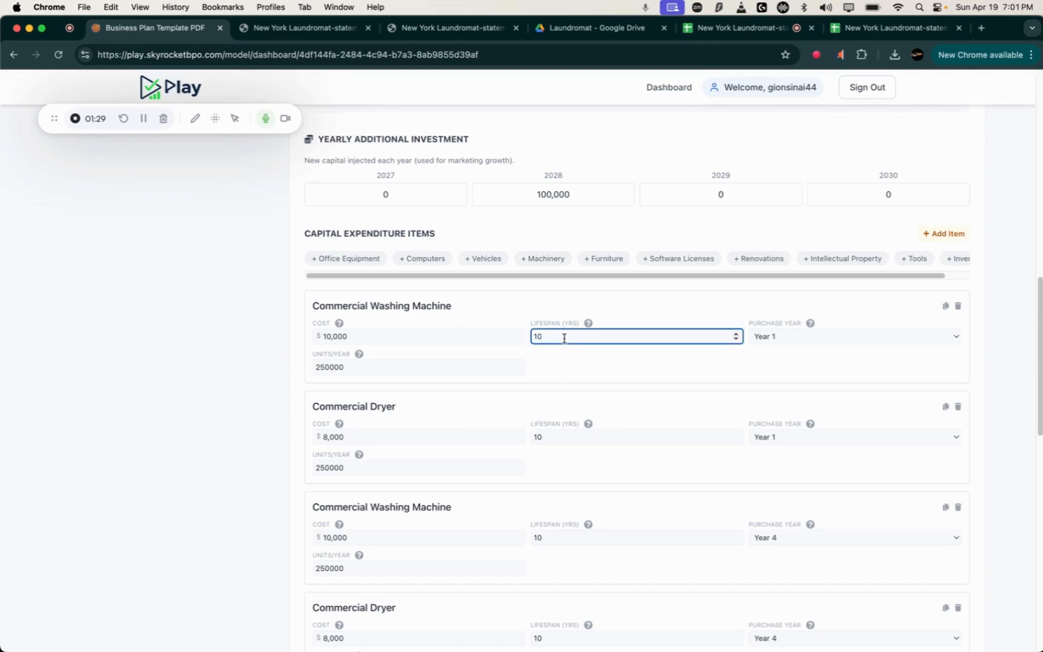
drag(561, 337, 531, 337)
scroll(537, 363, up, 12)
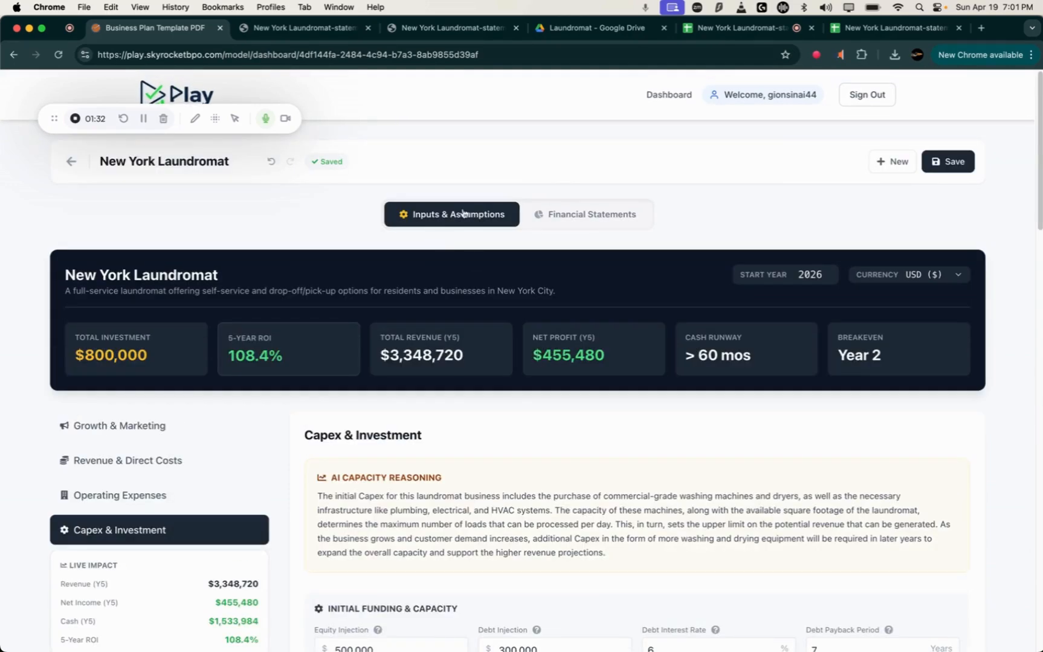
Step: Inspect the Year 1 Commercial Washing Machine's cost along with the working capital and additional investment assumptions
scroll(449, 443, down, 9)
scroll(447, 444, down, 5)
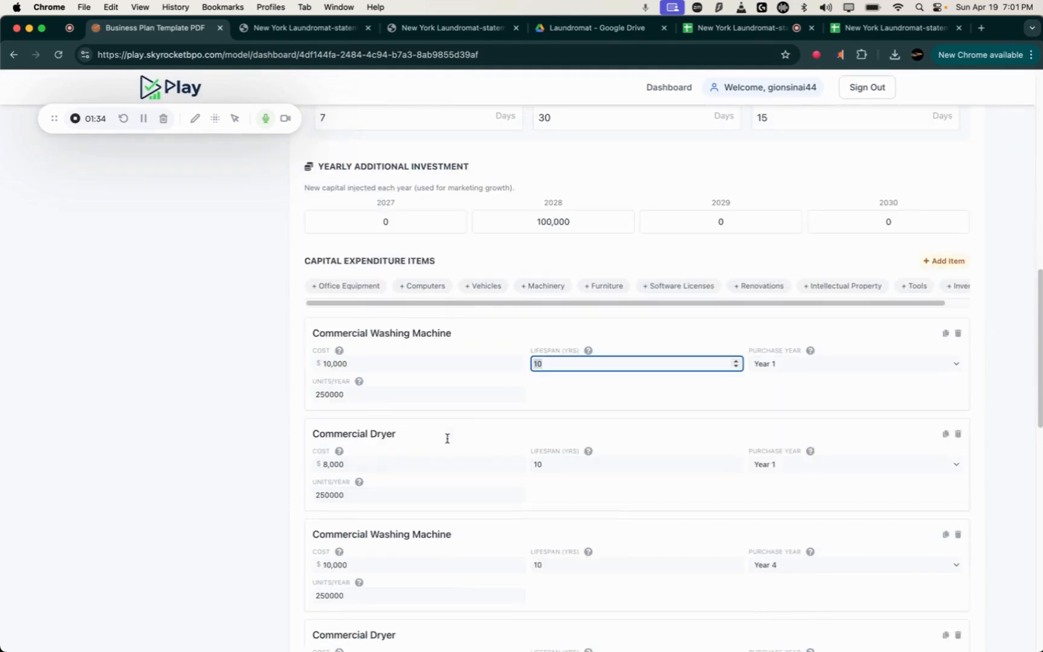
click(419, 363)
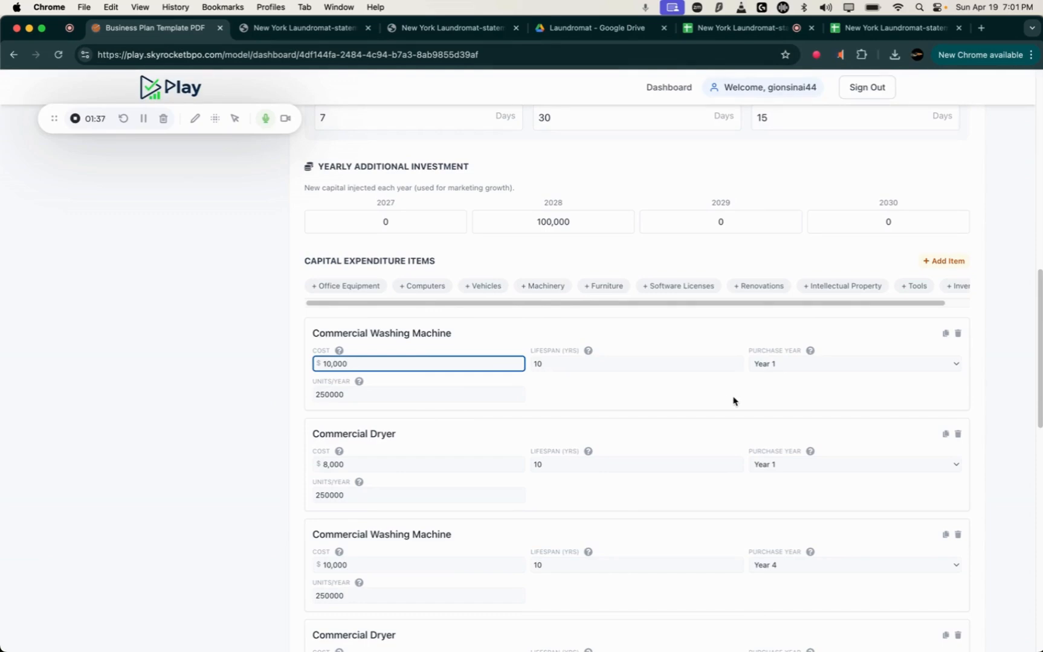
scroll(710, 450, down, 9)
scroll(710, 450, up, 17)
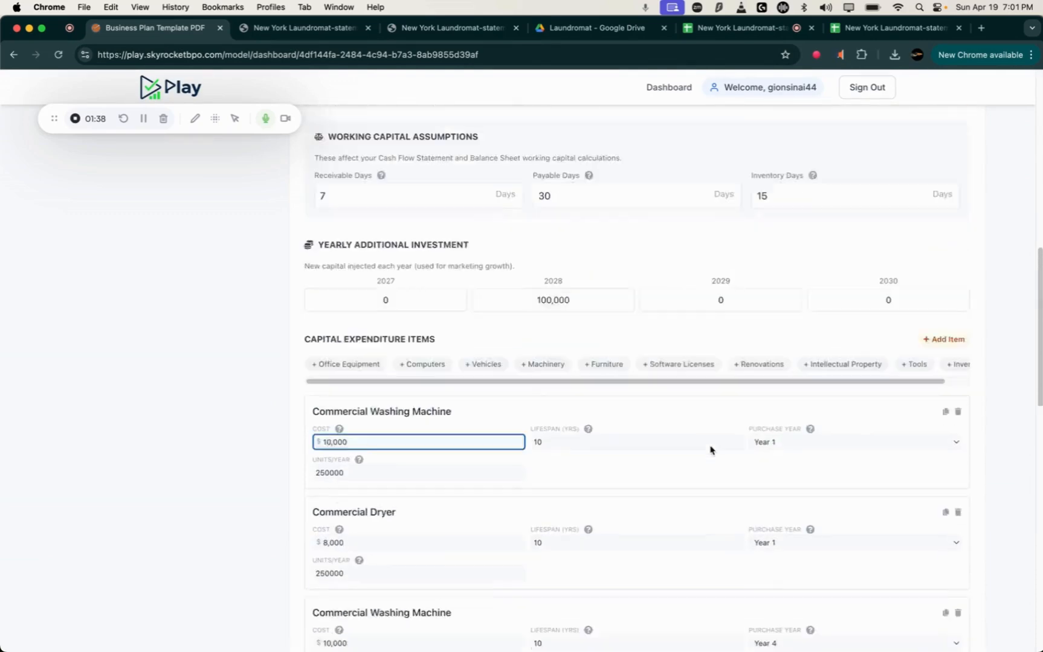
scroll(710, 450, down, 10)
scroll(710, 450, up, 15)
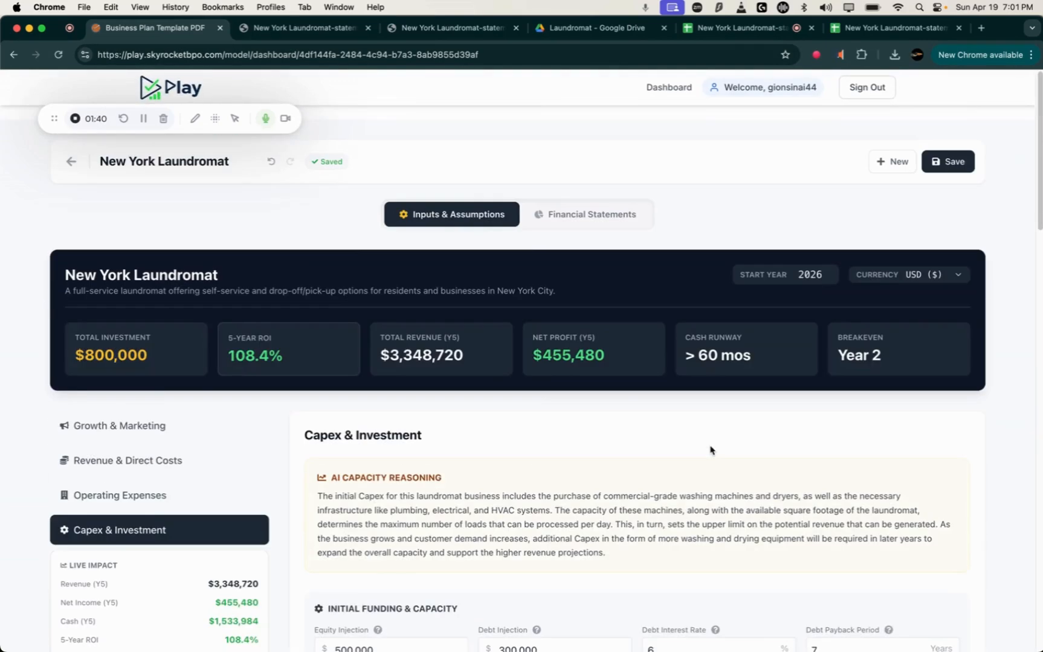
Step: Read the AI capacity reasoning and compare the Year 1 and Year 4 washing machine and dryer purchases with the equipment summary
scroll(323, 384, down, 3)
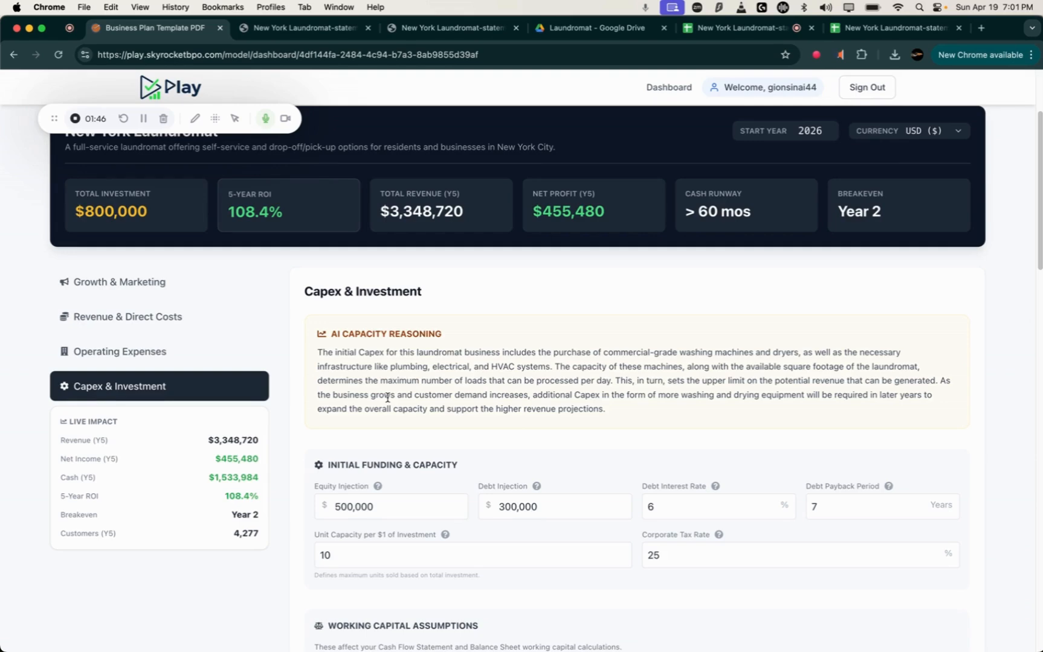
scroll(387, 398, up, 3)
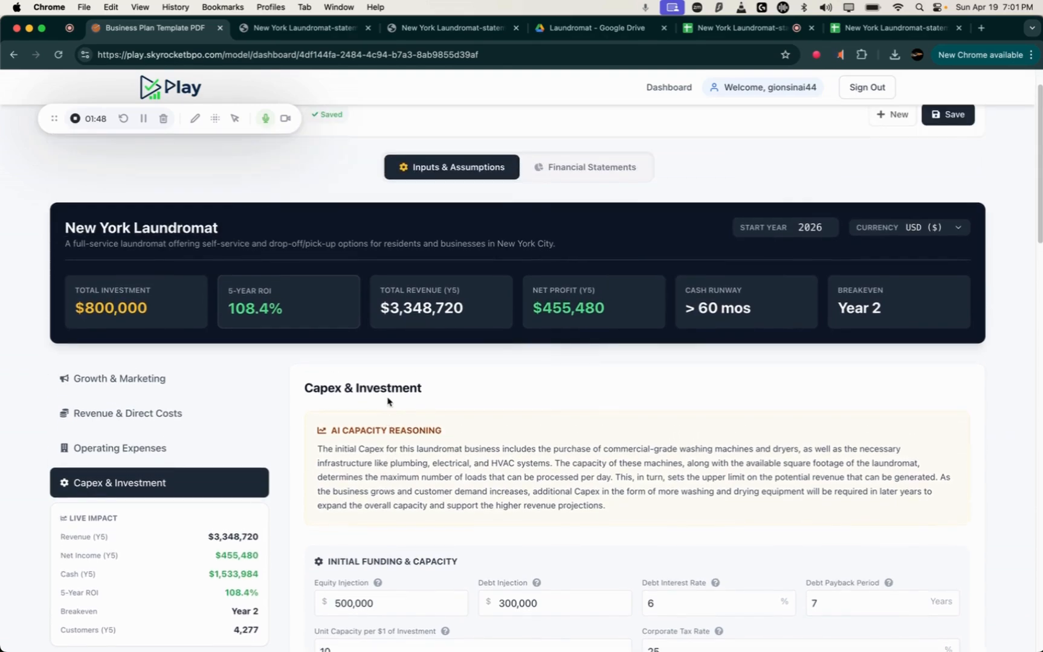
scroll(512, 412, down, 1)
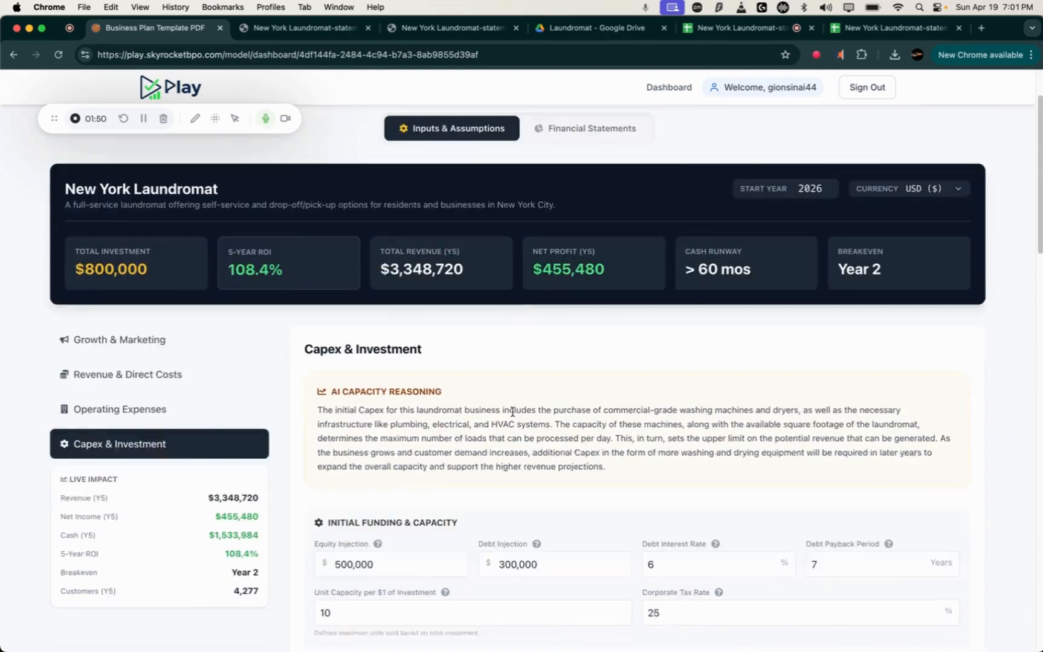
scroll(513, 412, down, 15)
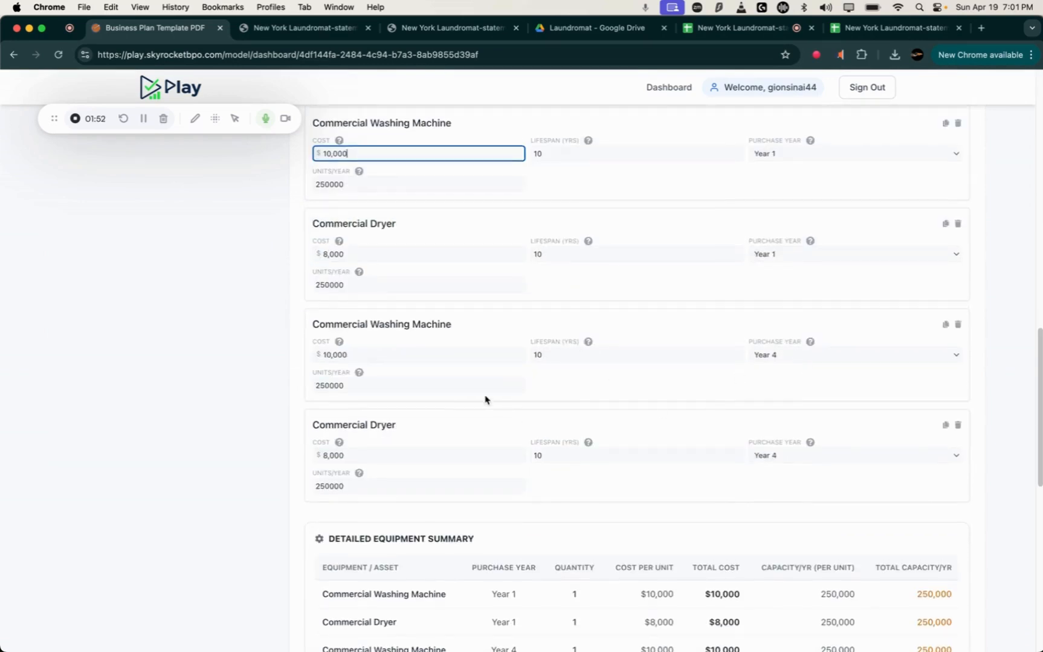
scroll(484, 400, up, 3)
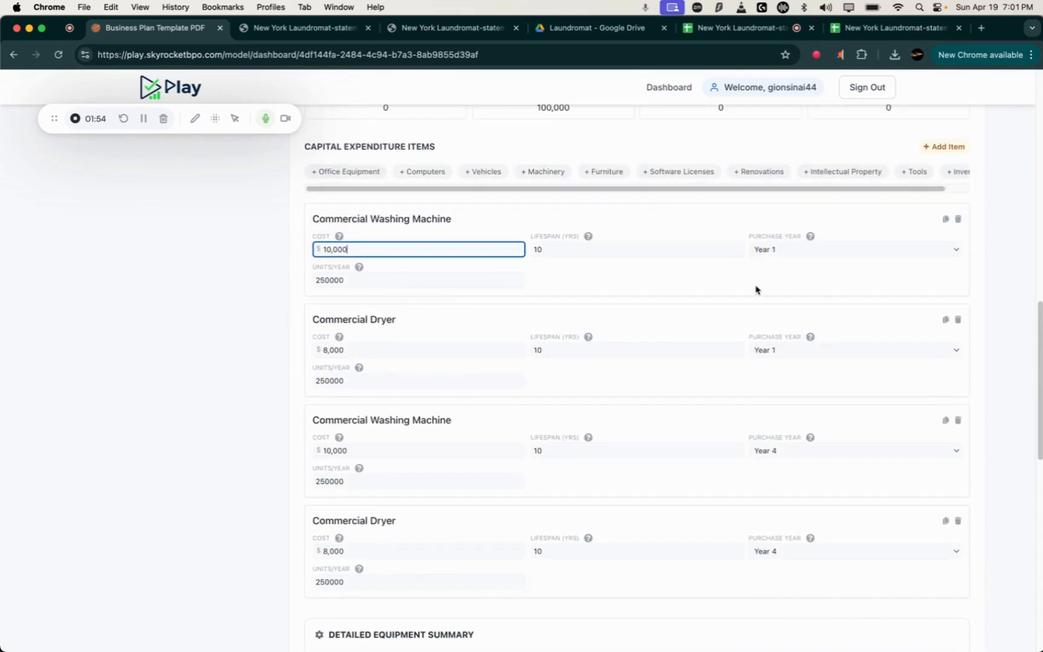
scroll(755, 452, down, 3)
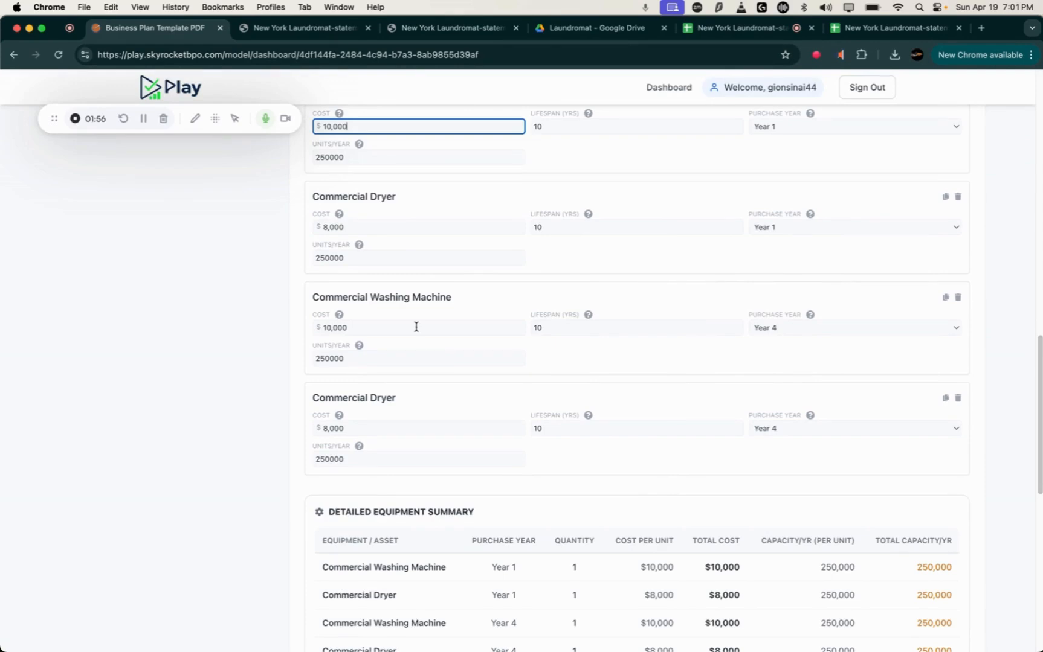
scroll(368, 348, up, 16)
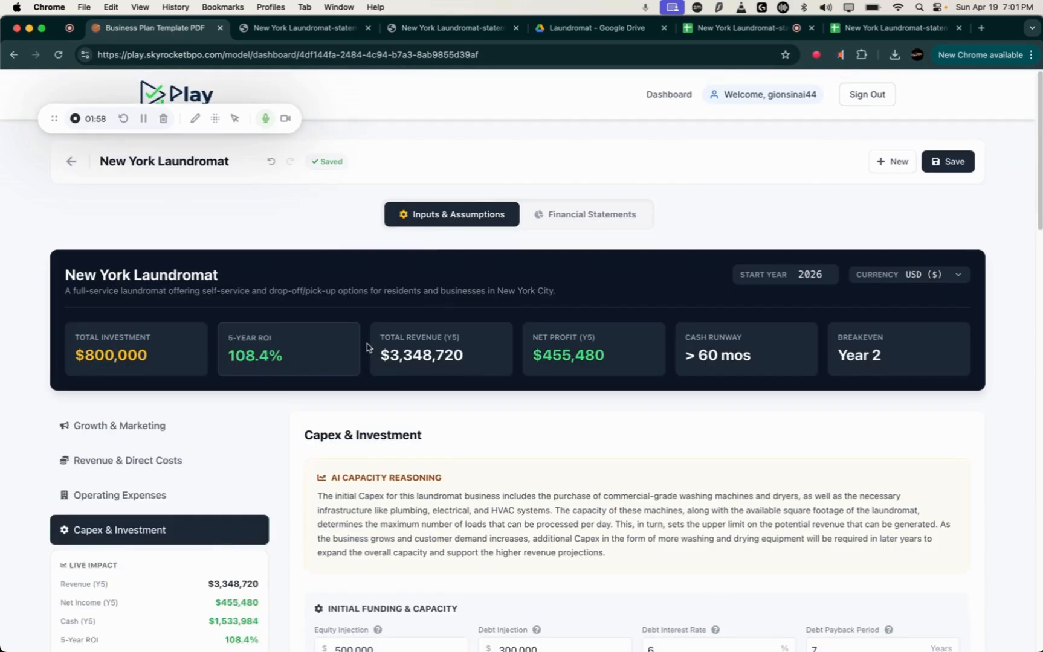
Step: Open the model's financial statements and examine the income statement's revenue streams and direct costs for 2026 to 2030
click(553, 214)
scroll(314, 396, down, 5)
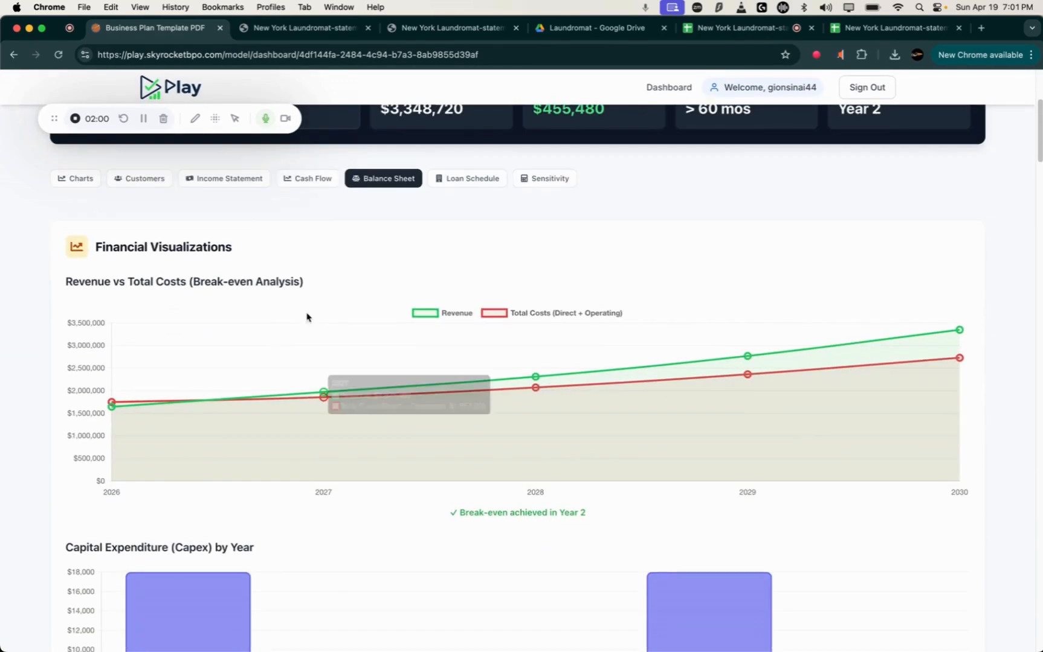
click(224, 178)
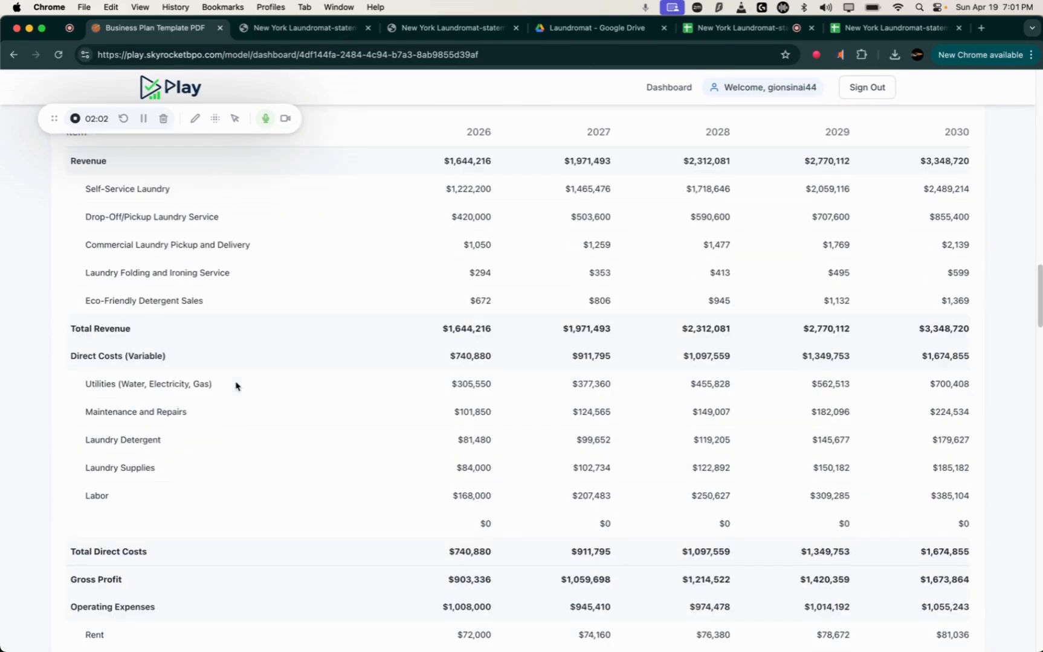
scroll(237, 386, up, 1)
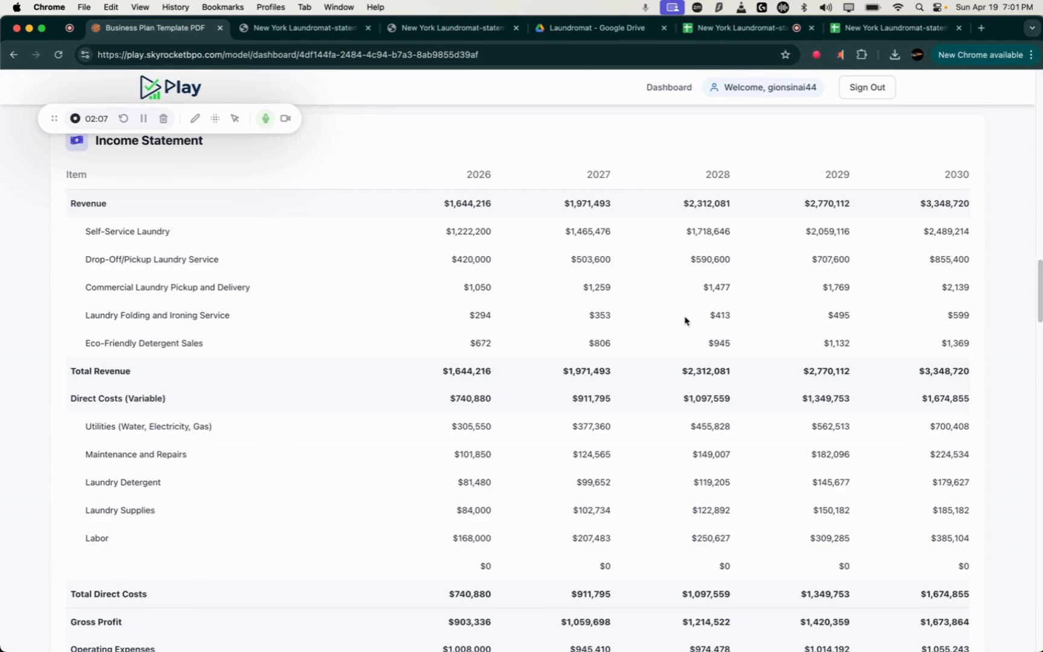
Step: Return to the Capex & Investment assumptions and review the equity, debt, interest rate, payback period and corporate tax rate inputs
scroll(684, 321, up, 15)
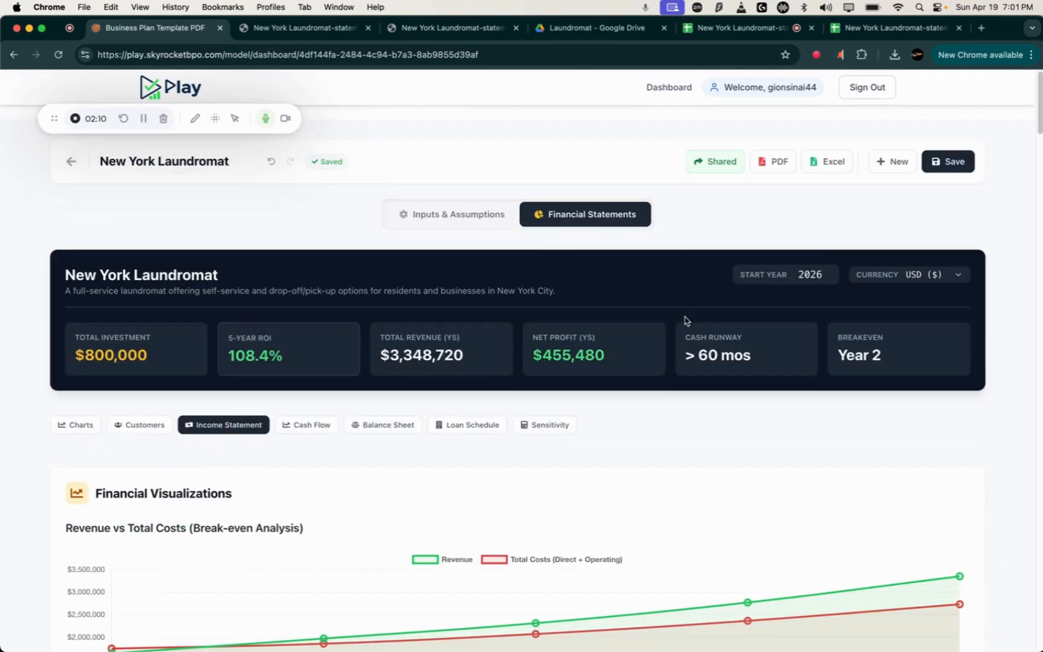
click(426, 214)
scroll(124, 387, down, 2)
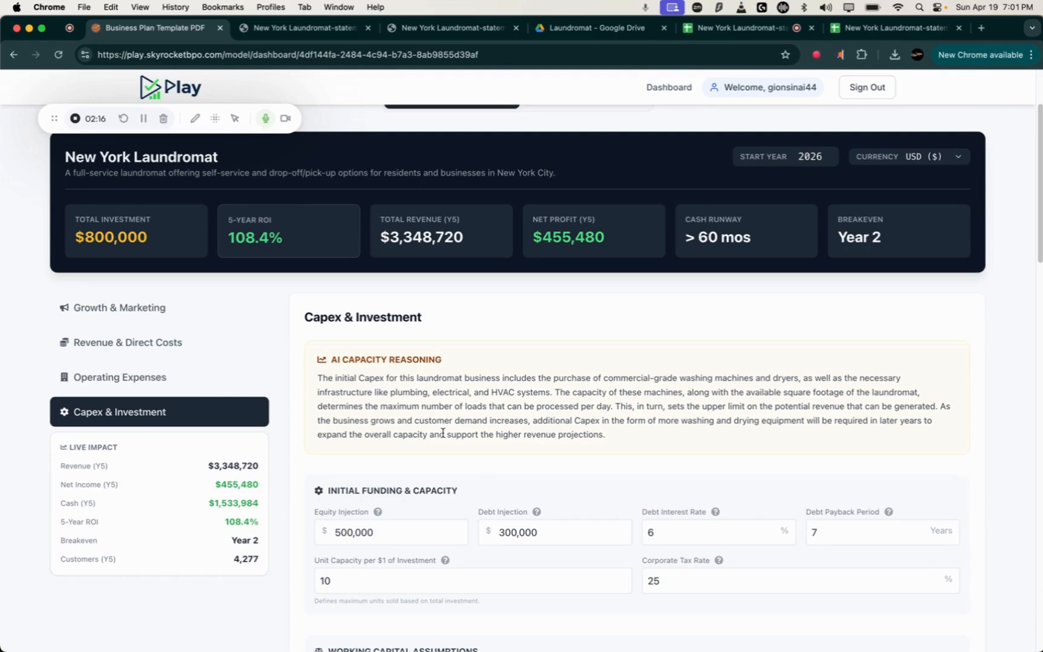
scroll(442, 433, down, 5)
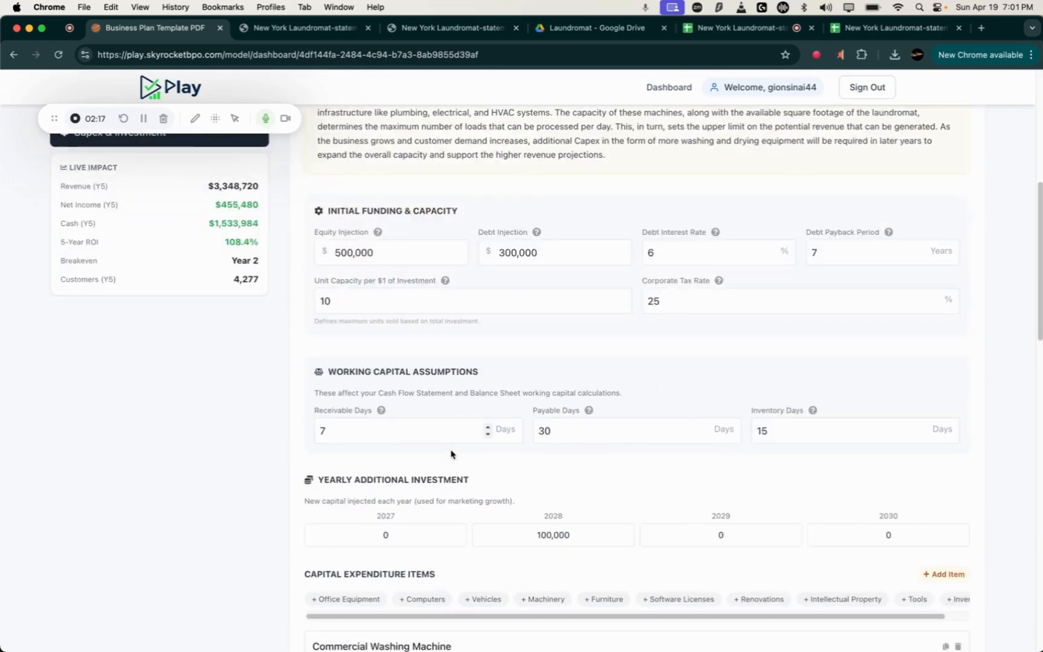
scroll(451, 455, down, 1)
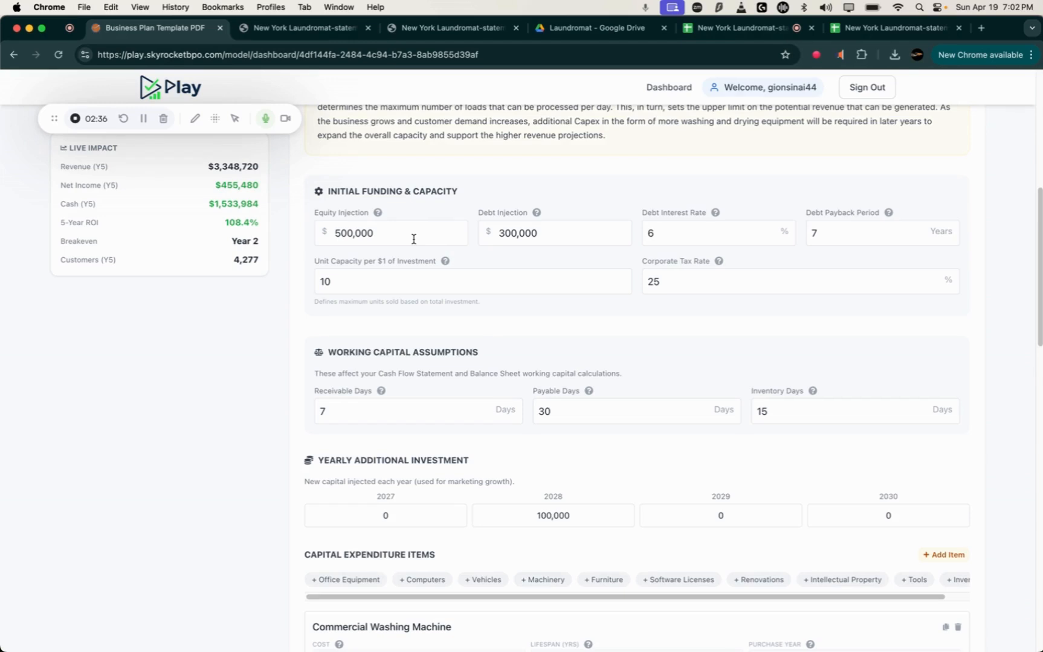
click(628, 233)
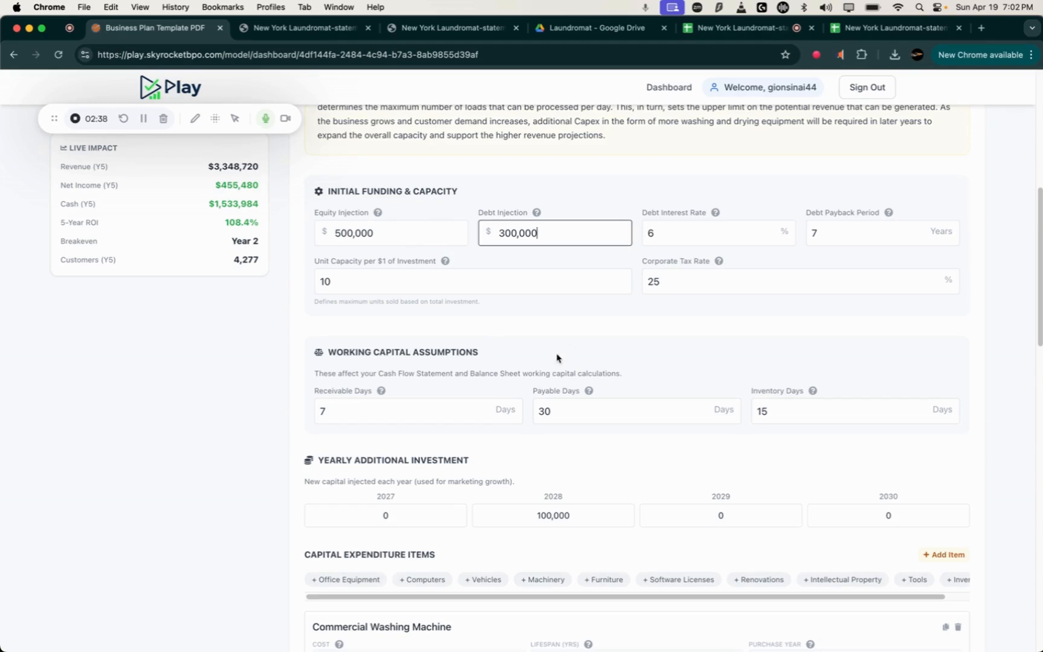
click(676, 238)
click(850, 234)
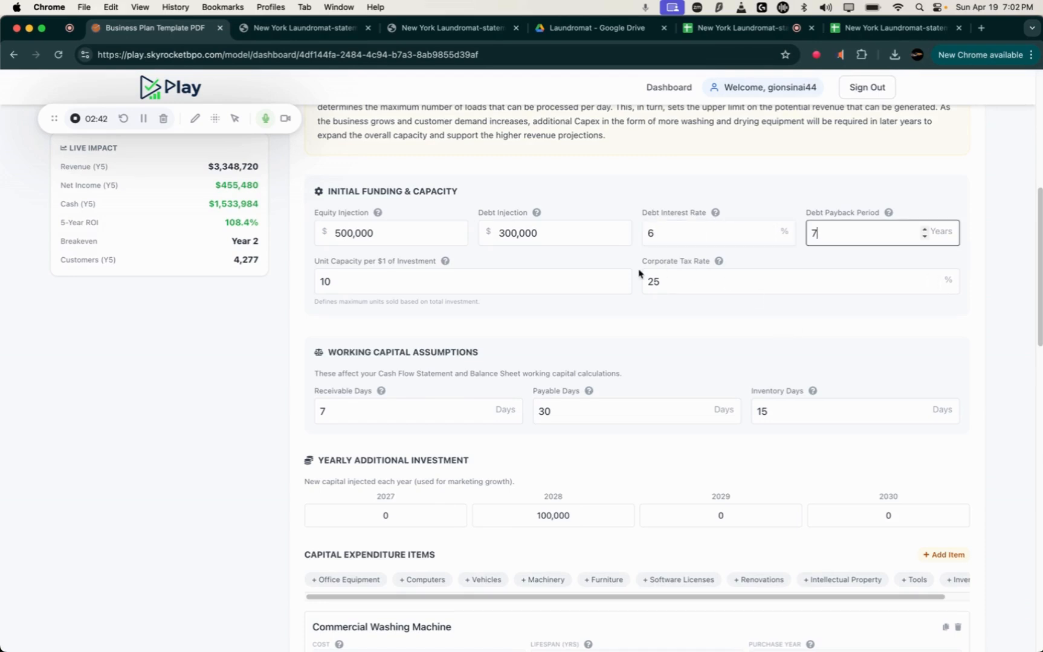
click(742, 288)
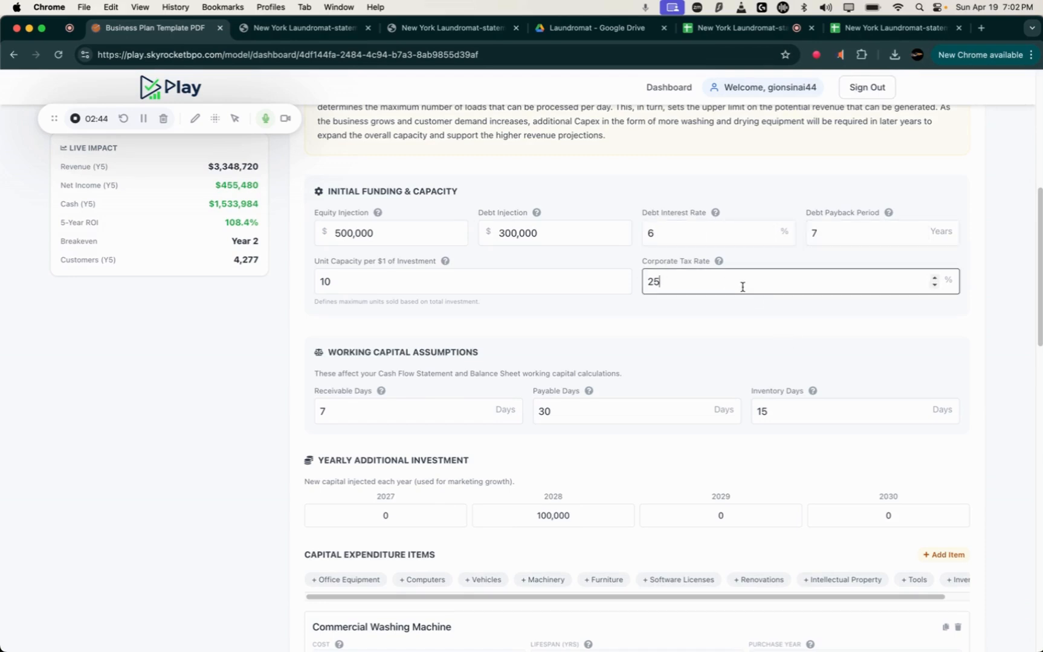
Step: Open the financial statements and check depreciation, interest expense, taxes and net income in the income statement
scroll(521, 286, up, 5)
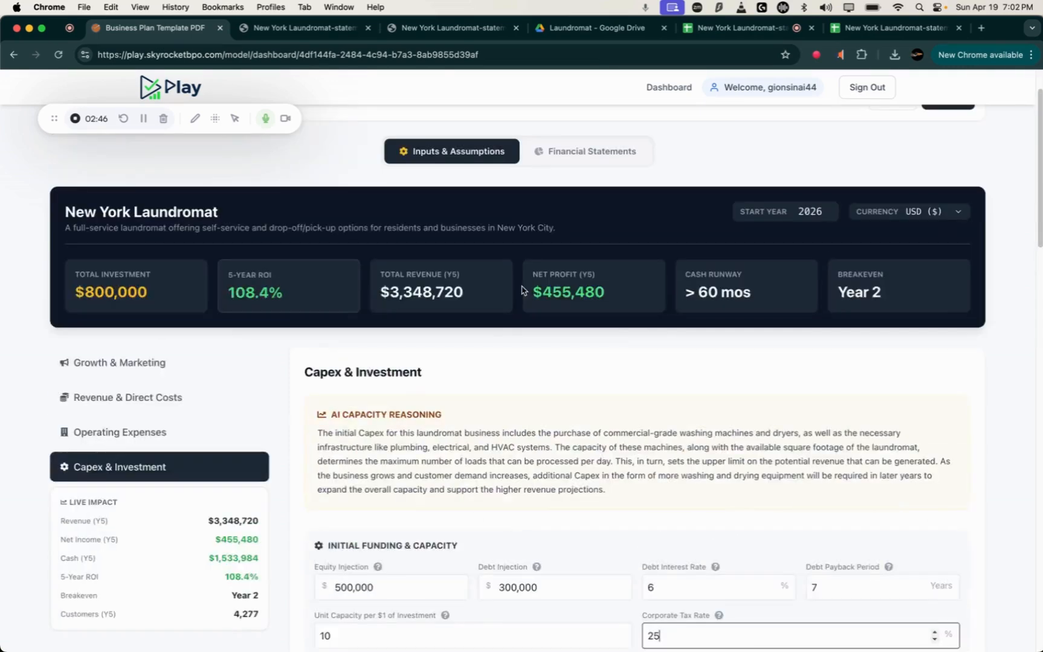
click(561, 158)
scroll(445, 342, down, 20)
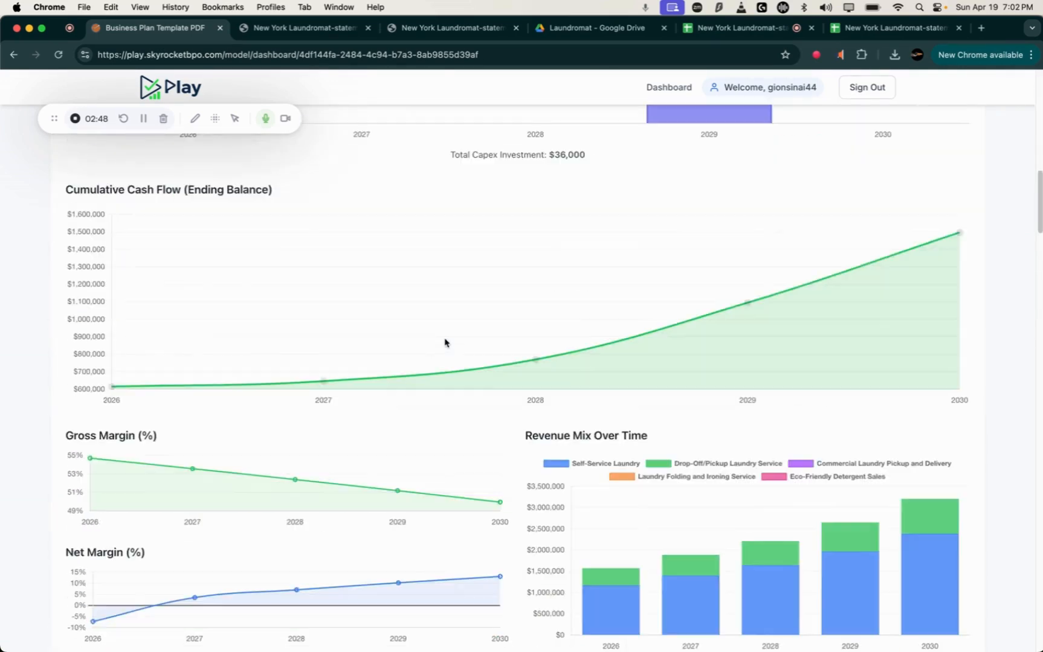
scroll(445, 343, down, 4)
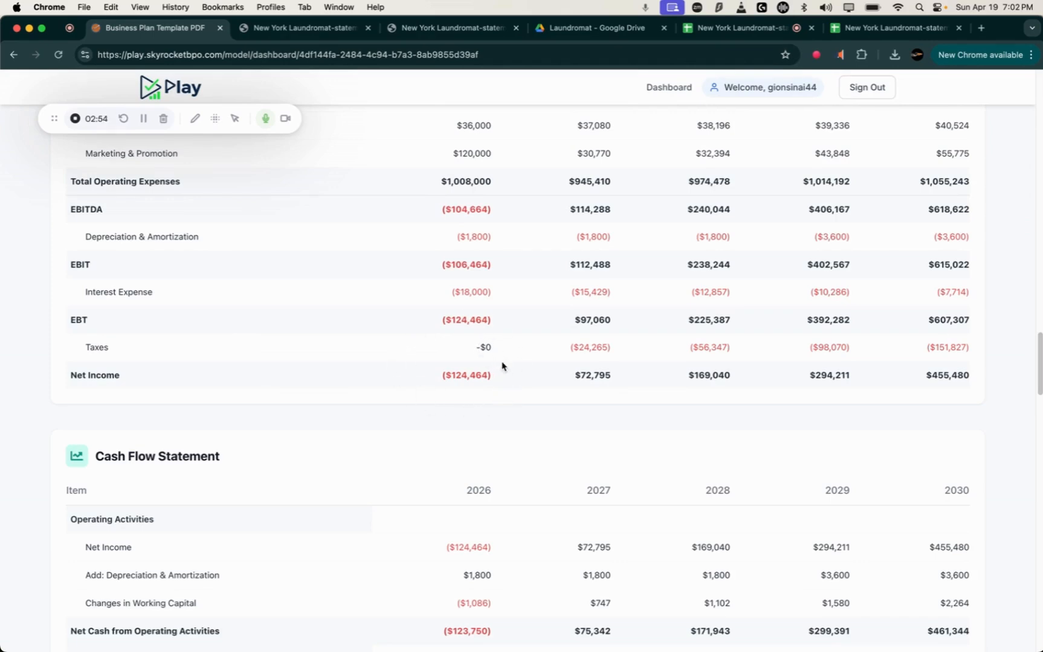
Step: Go back to the Capex & Investment assumptions and review the funding, working capital, yearly investment and capital expenditure items
scroll(480, 345, up, 20)
click(467, 208)
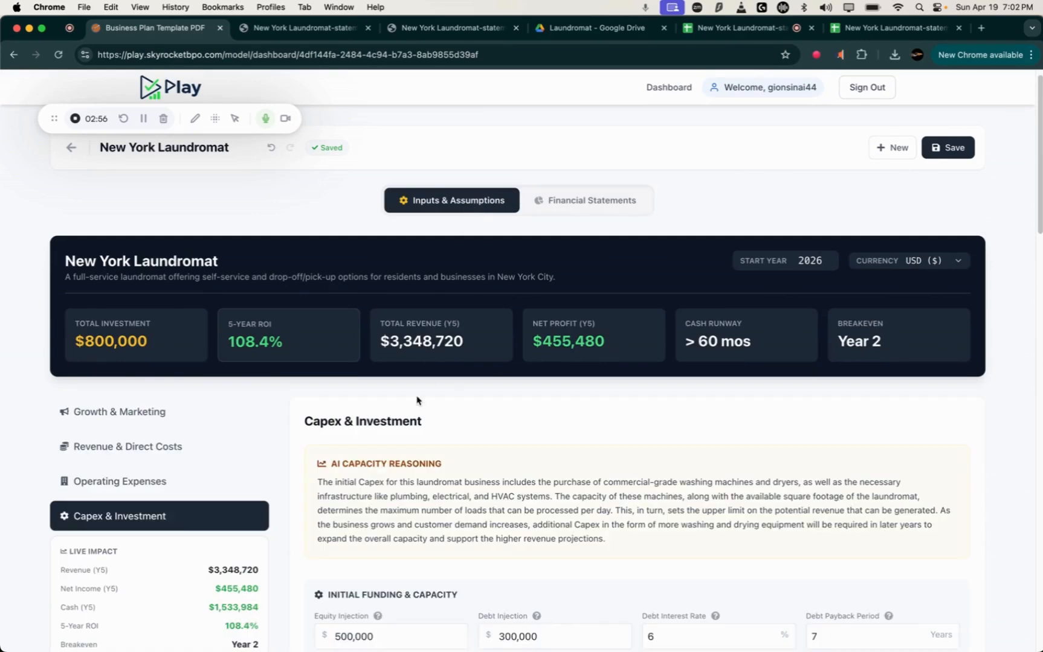
scroll(401, 412, down, 2)
scroll(398, 415, down, 3)
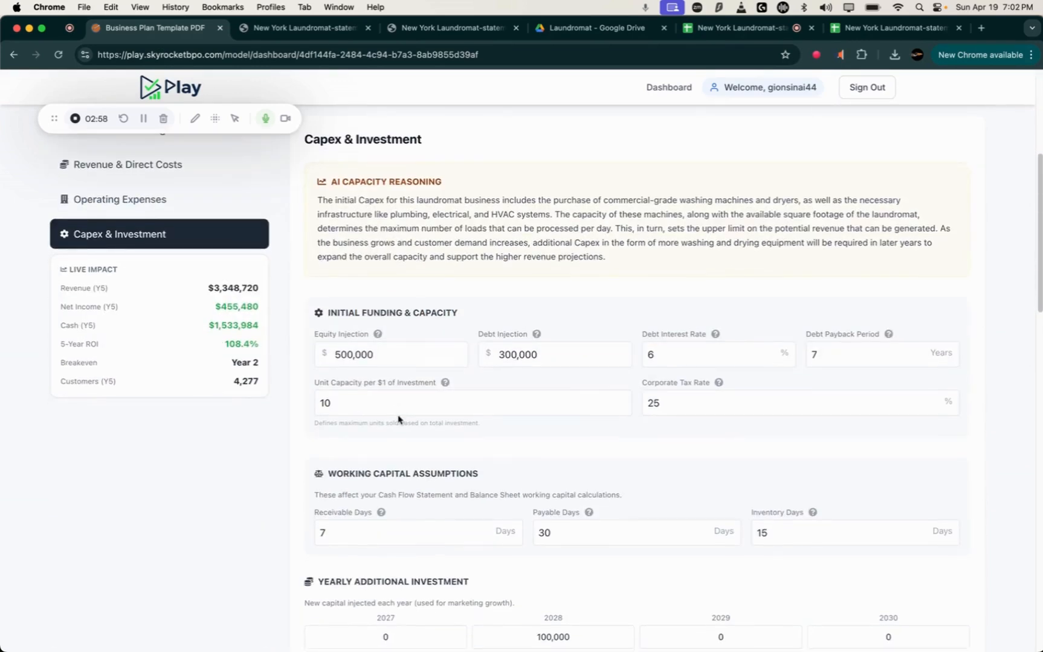
scroll(372, 426, down, 12)
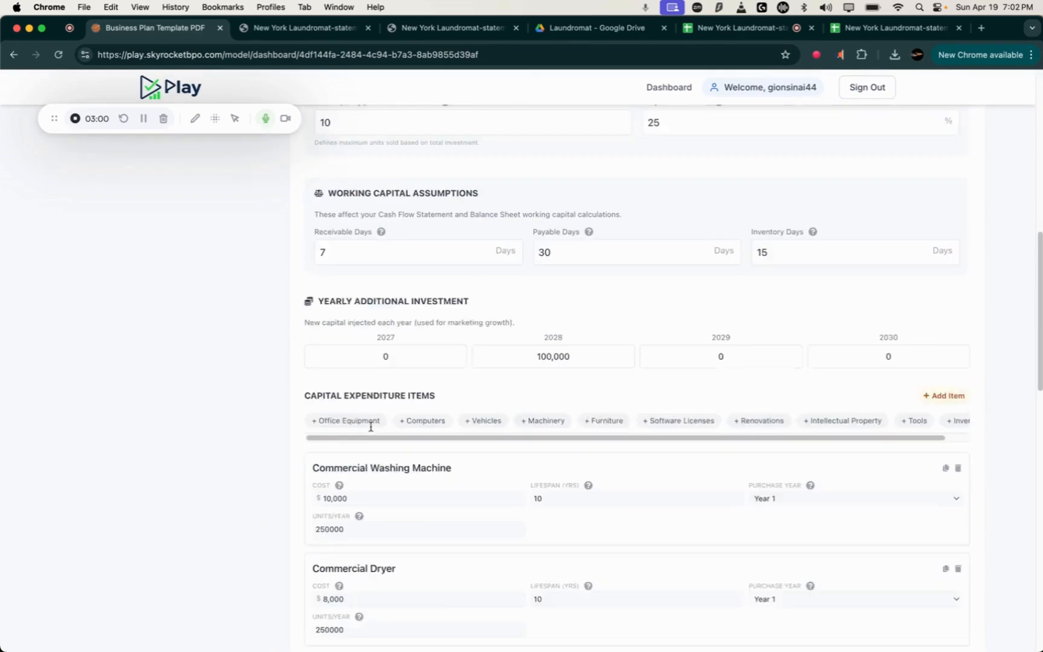
Step: Open the Revenue & Direct Costs assumptions and review each laundry stream's price, purchases, adoption and per-unit direct costs
scroll(369, 428, up, 15)
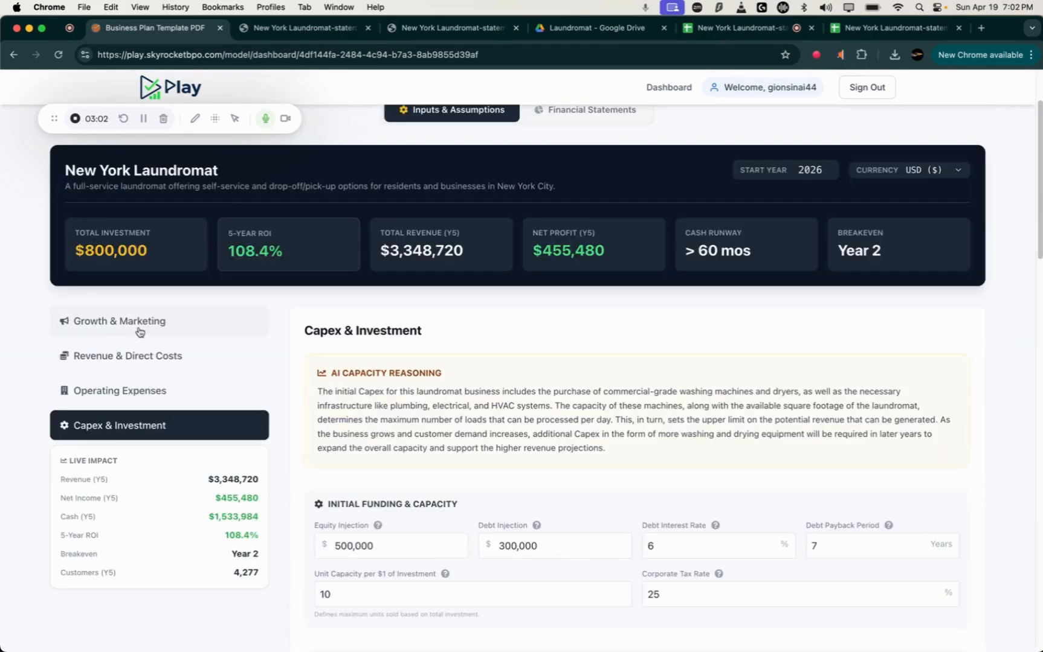
click(152, 370)
scroll(454, 378, down, 4)
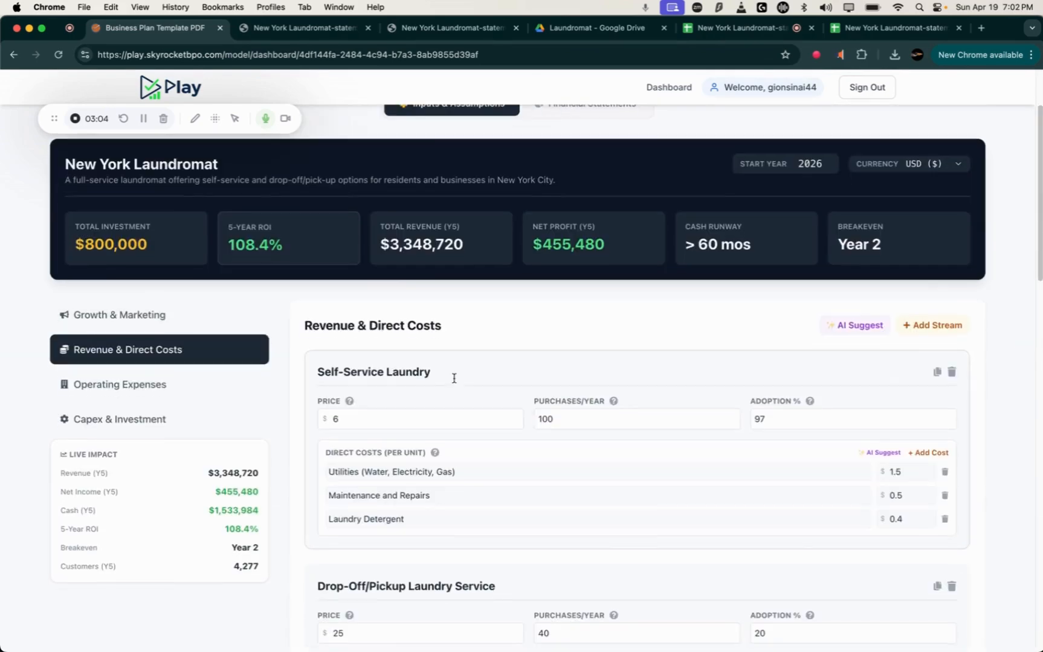
scroll(453, 382, up, 1)
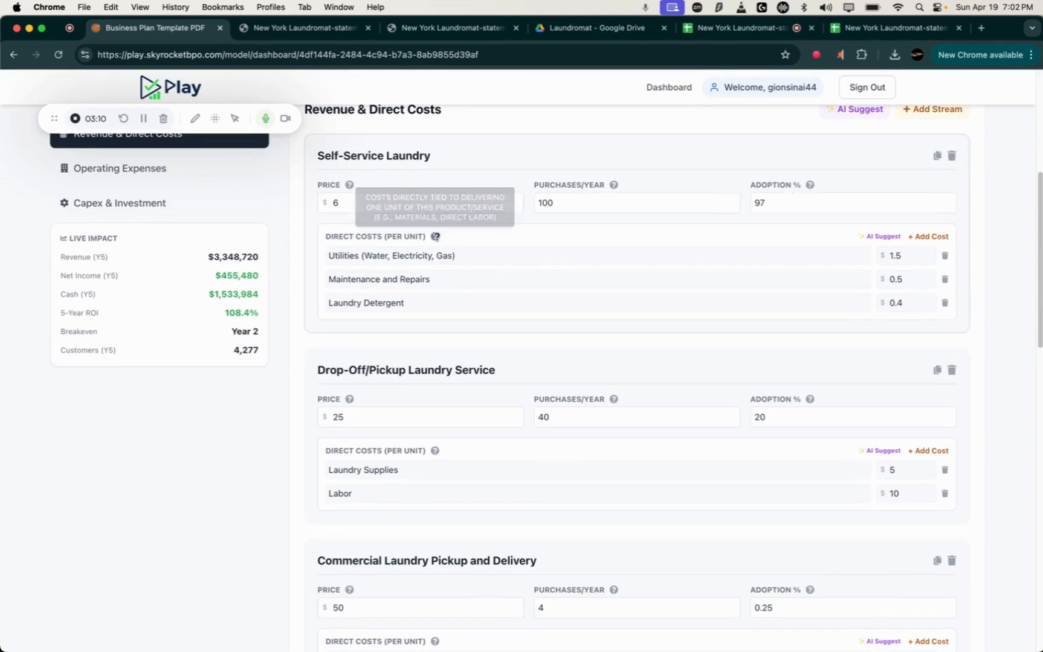
scroll(433, 296, down, 15)
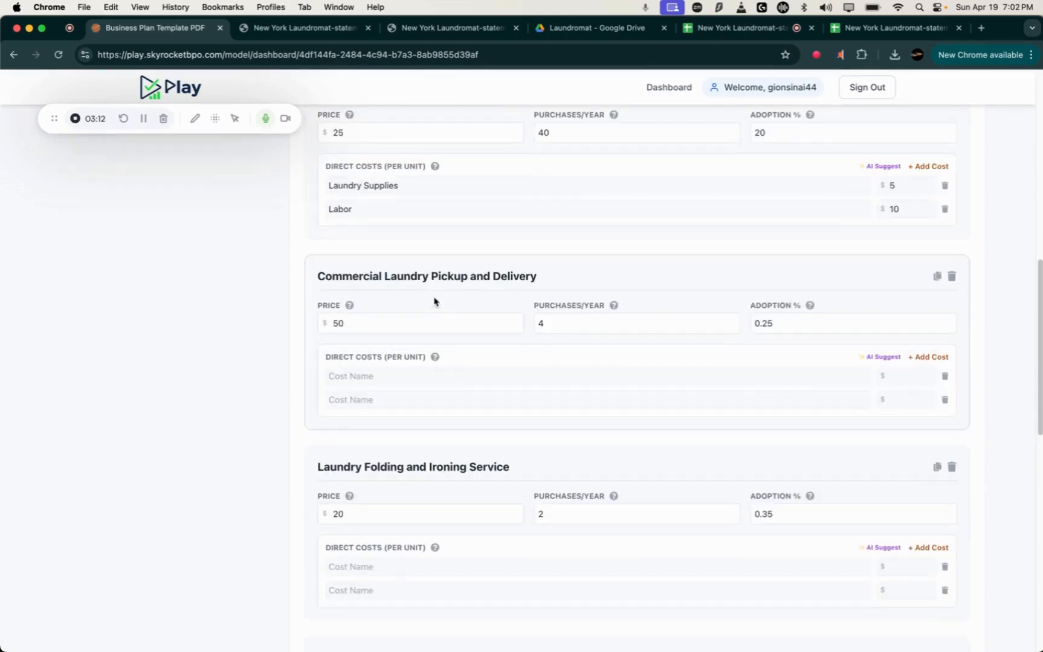
Step: Examine the income statement from revenue streams and direct costs through operating expenses to EBITDA, EBIT and EBT
scroll(433, 297, up, 20)
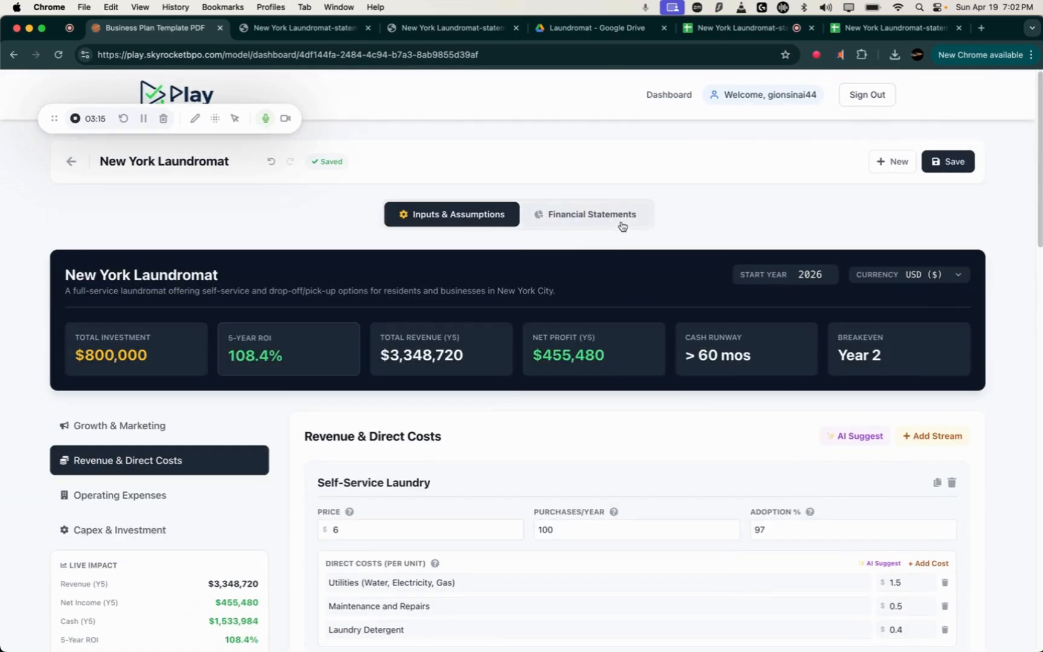
click(616, 217)
scroll(571, 238, down, 6)
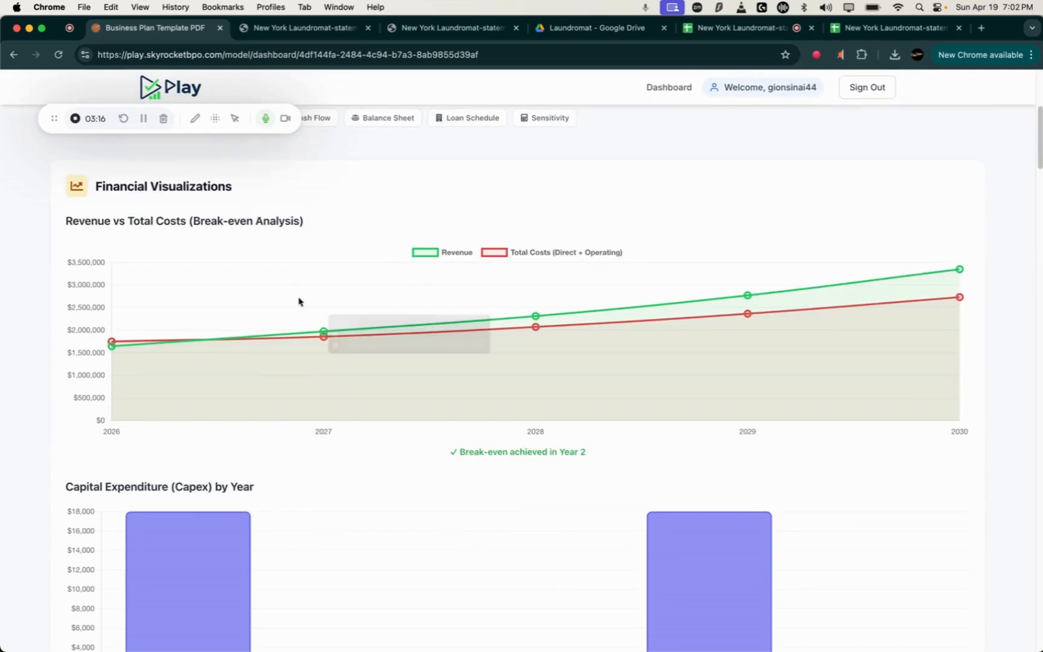
scroll(298, 300, up, 3)
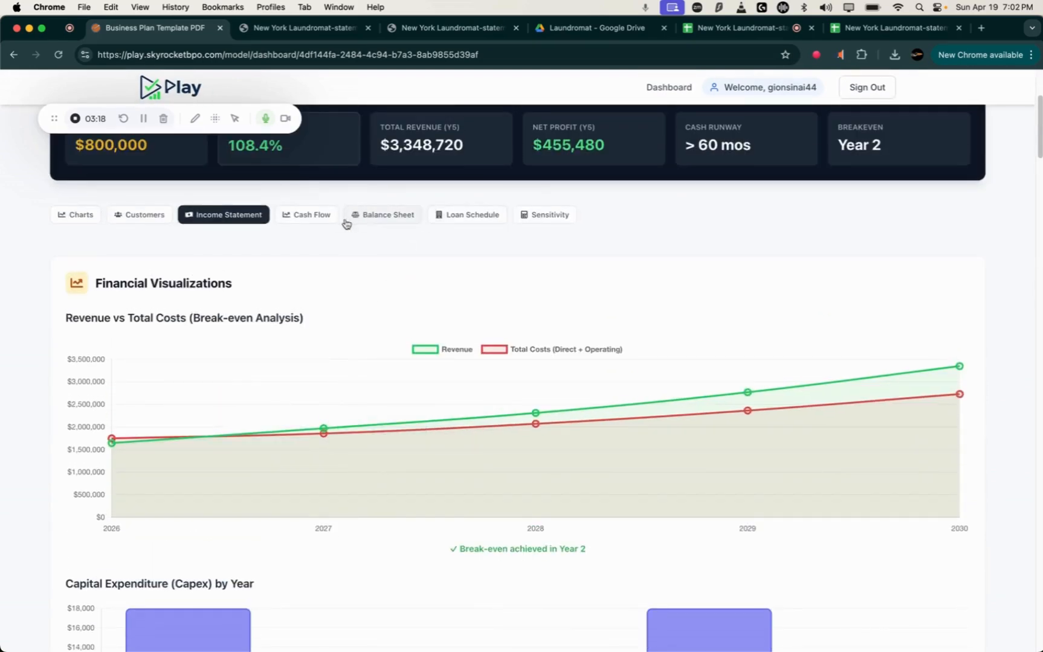
click(234, 216)
scroll(235, 219, down, 2)
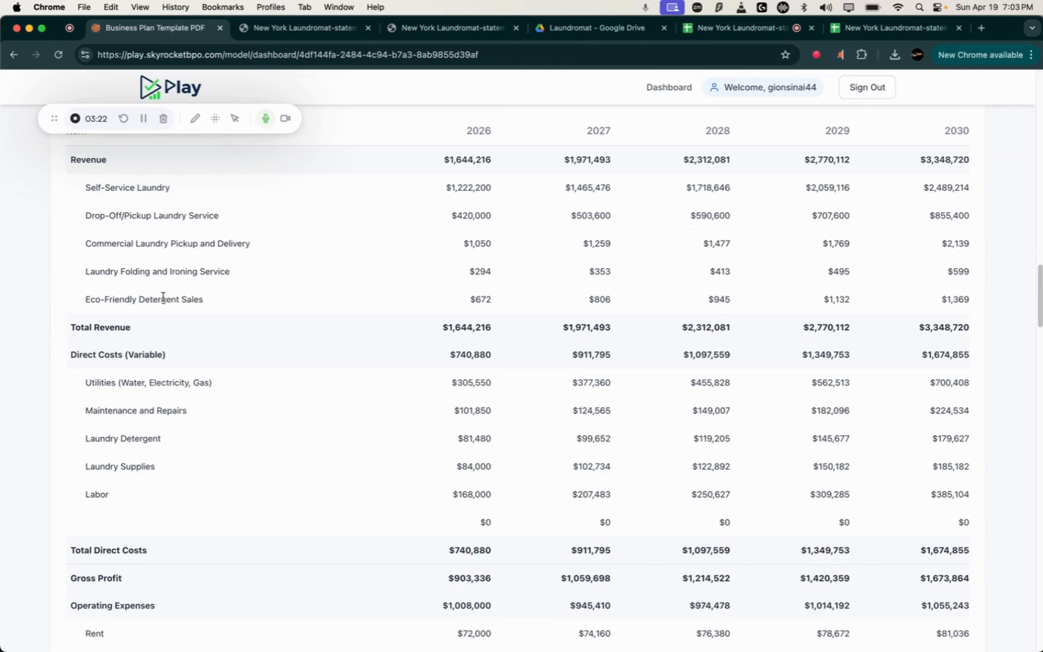
scroll(182, 275, up, 1)
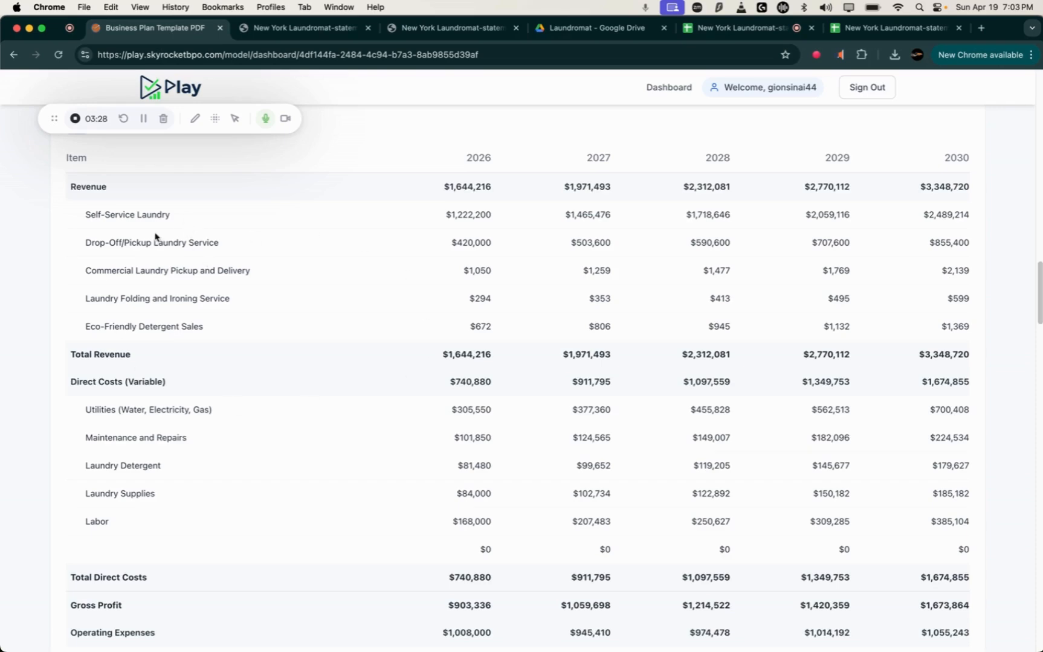
scroll(230, 410, down, 3)
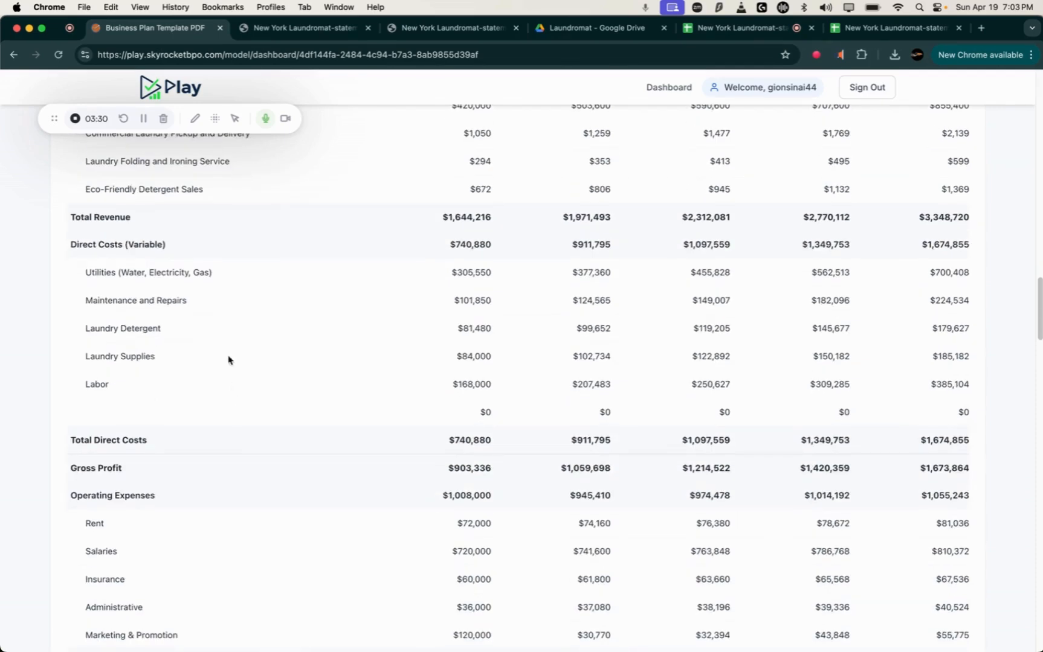
scroll(212, 272, up, 4)
scroll(202, 367, down, 5)
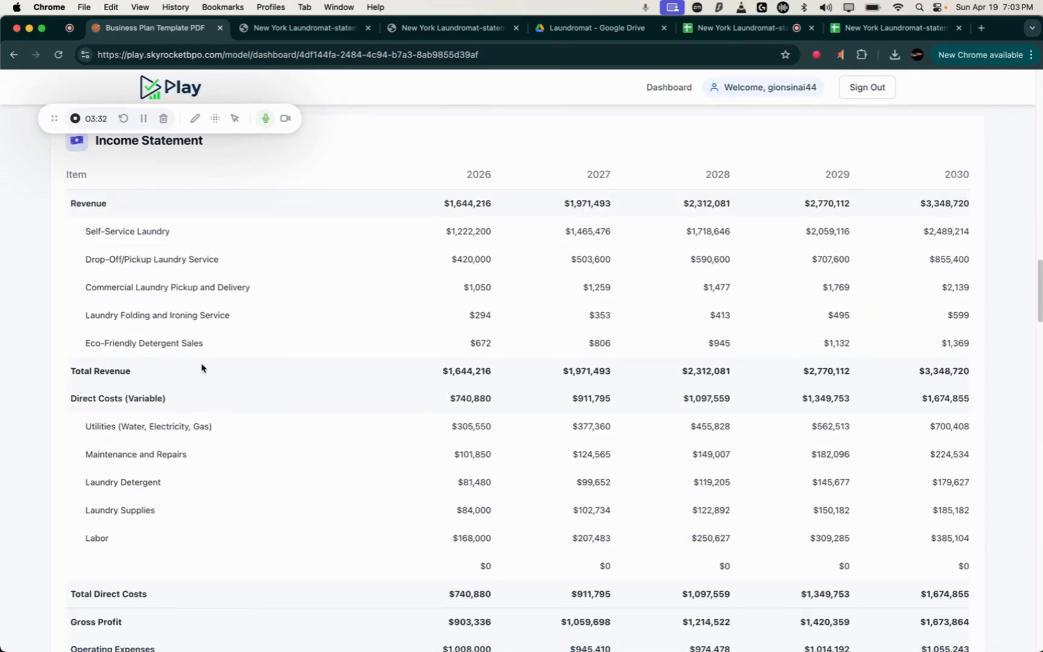
scroll(126, 507, down, 2)
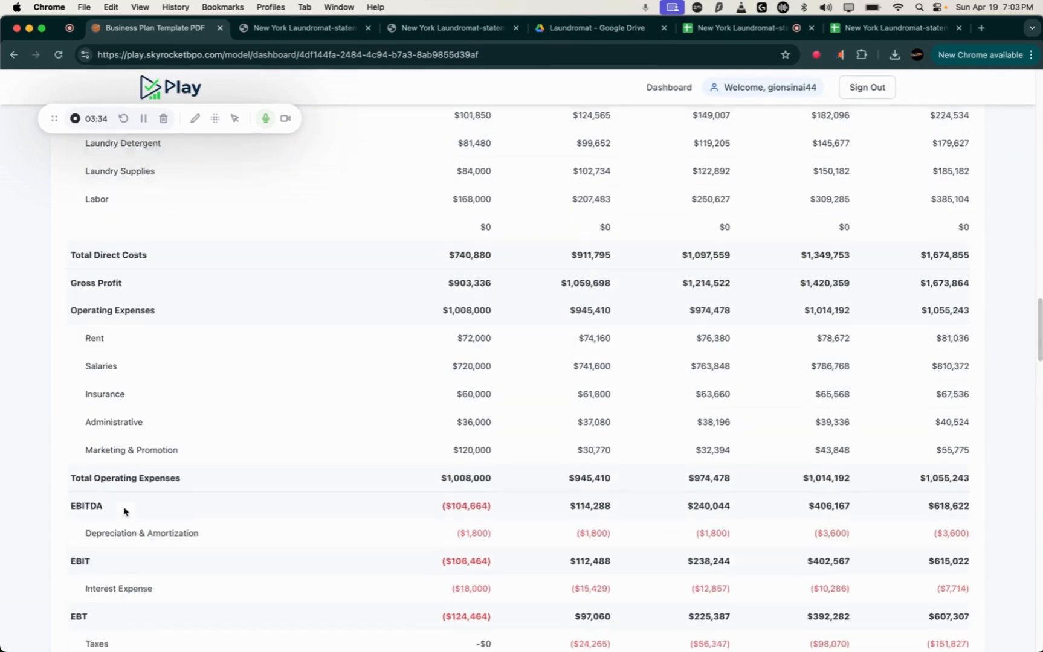
Step: Set the Launch Year to 2 in the Customer Acquisition Engine of the Growth & Marketing assumptions
scroll(183, 454, up, 20)
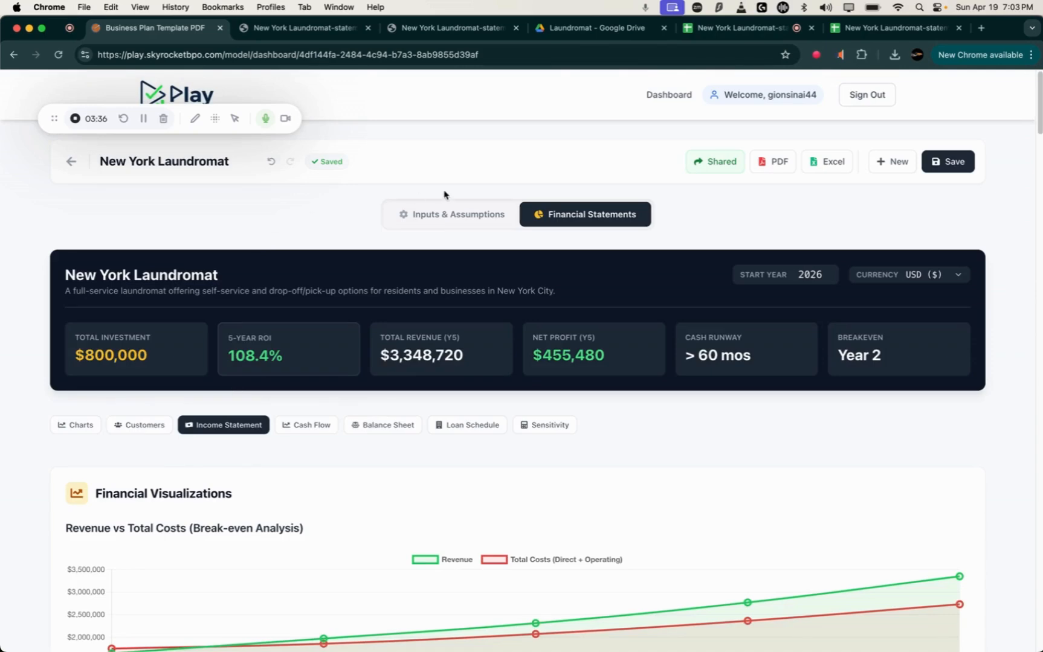
click(460, 215)
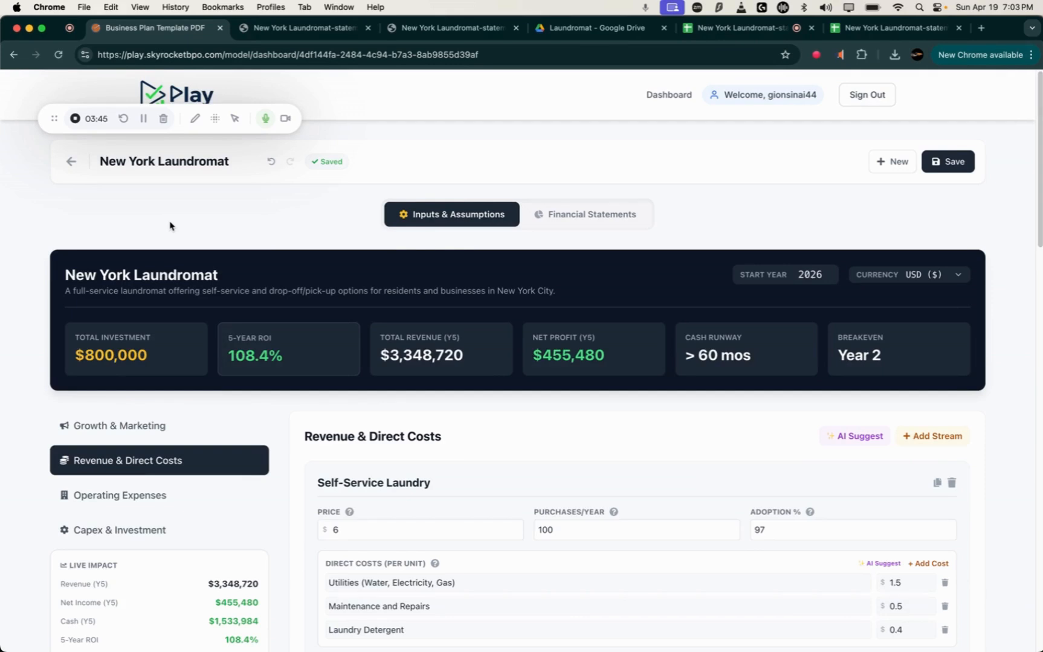
click(143, 427)
scroll(219, 514, down, 3)
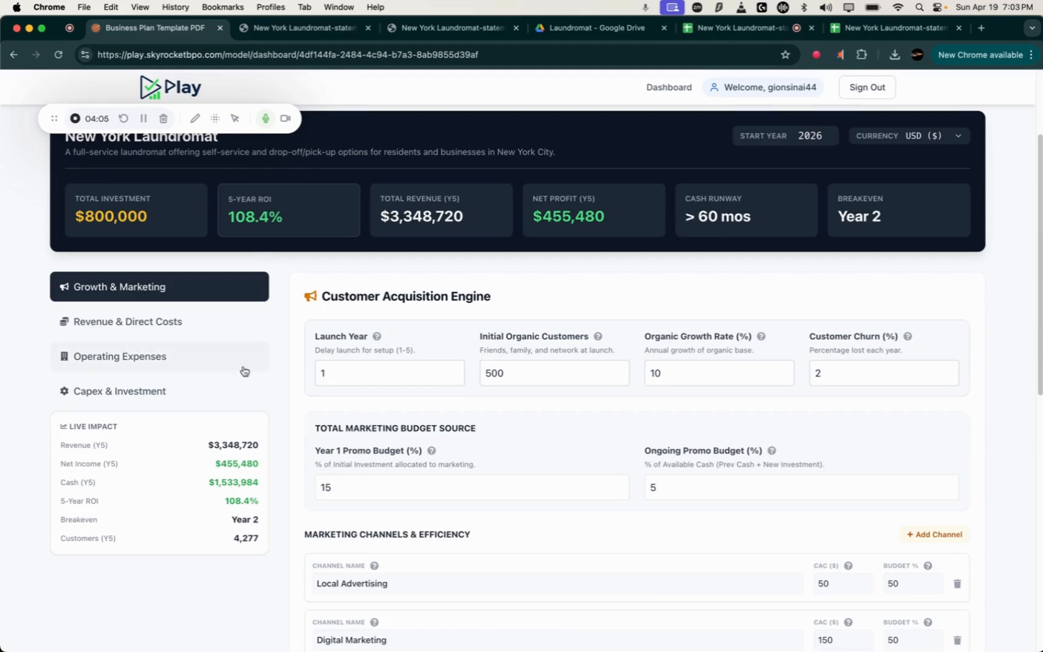
click(336, 374)
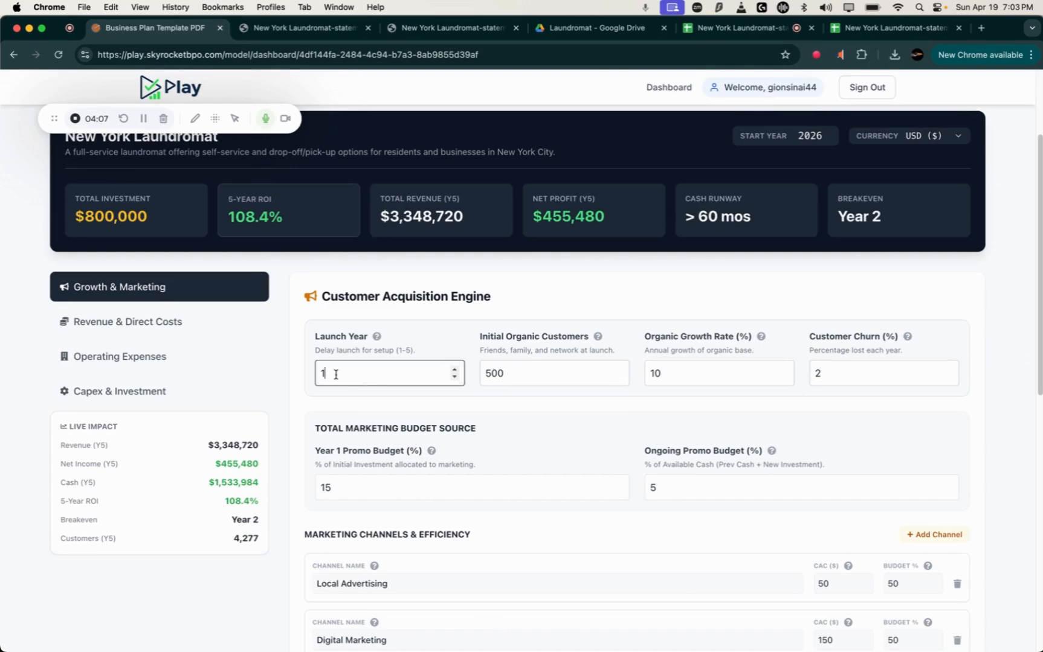
drag(336, 374, 312, 376)
text(2)
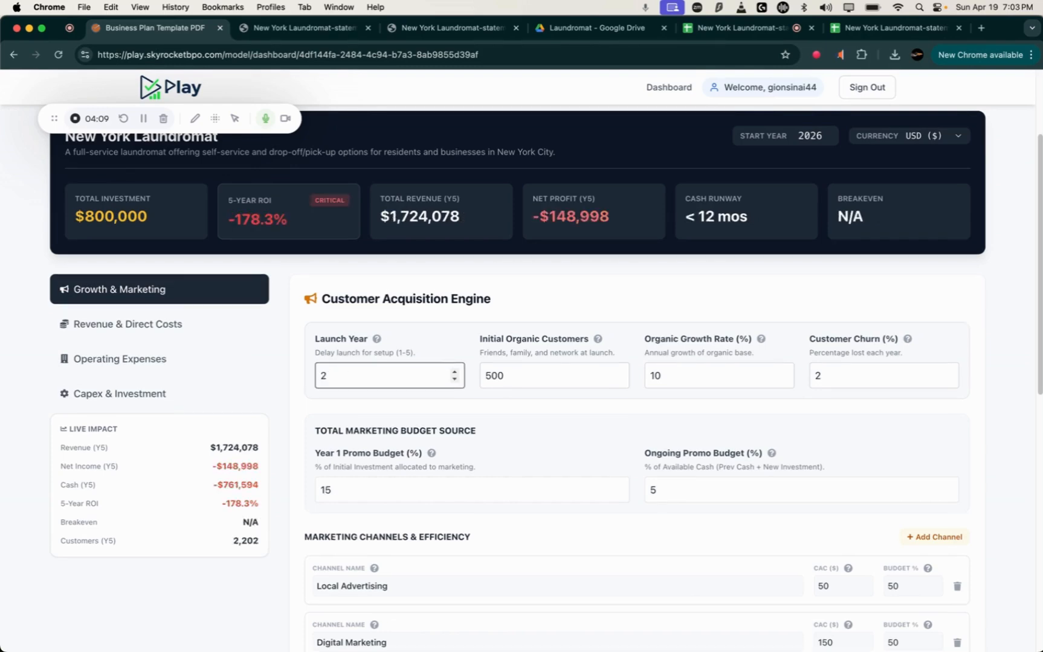
Step: Try a Launch Year of 5 to test its impact on the model, and restore it to 2
key(BackSpace)
text(5)
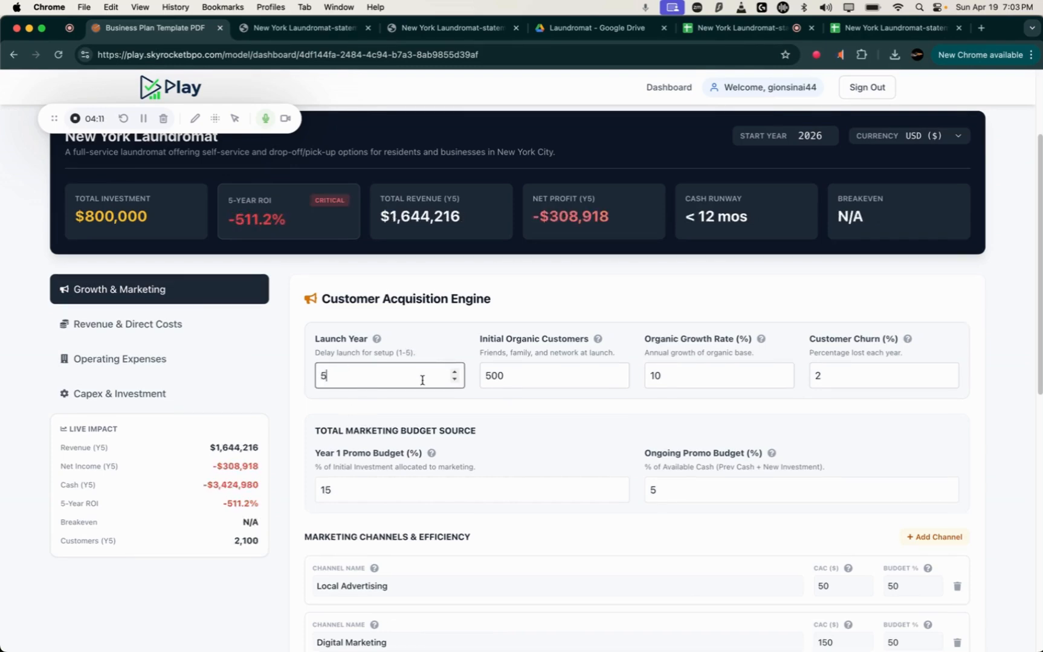
key(BackSpace)
text(2)
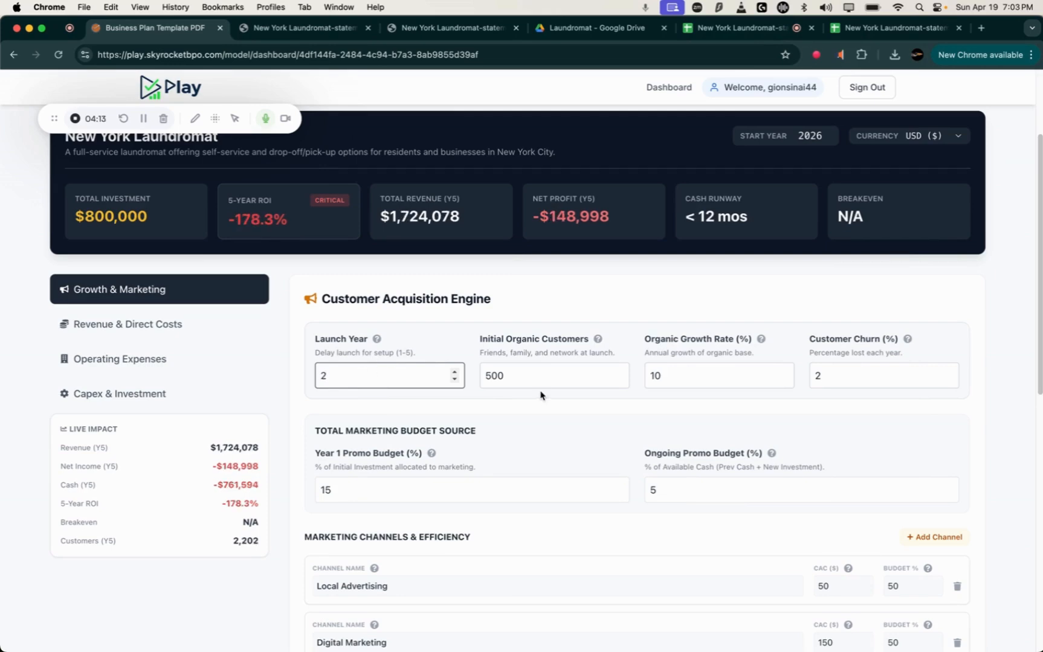
Step: Open the financial statements and examine how the Year 2 launch affects the break-even chart and income statement
scroll(544, 405, up, 3)
click(612, 223)
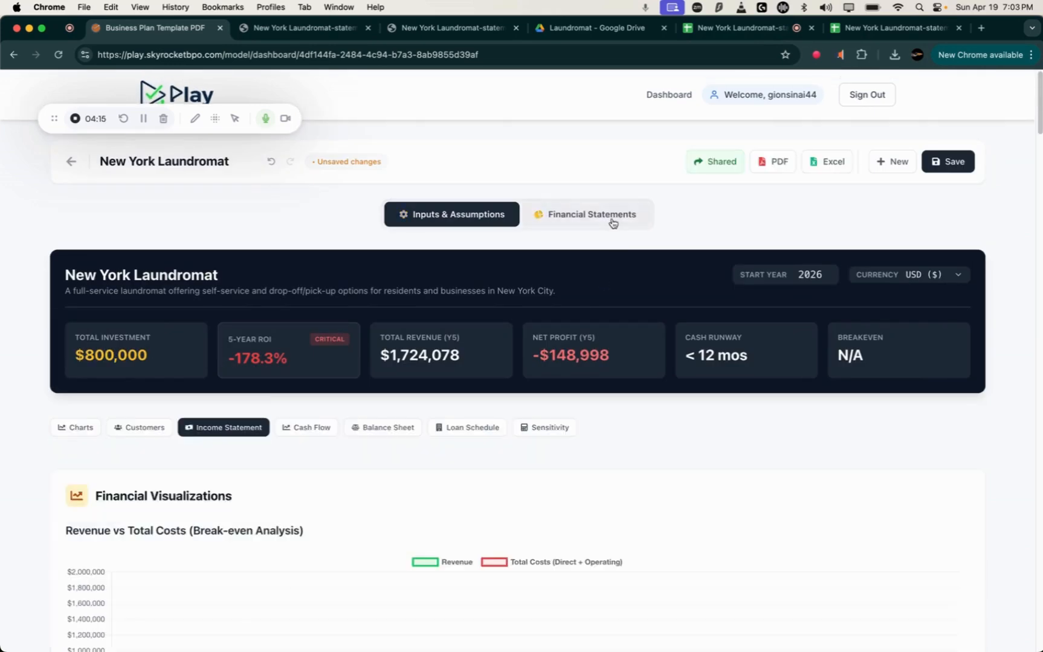
scroll(450, 449, down, 5)
scroll(491, 419, up, 5)
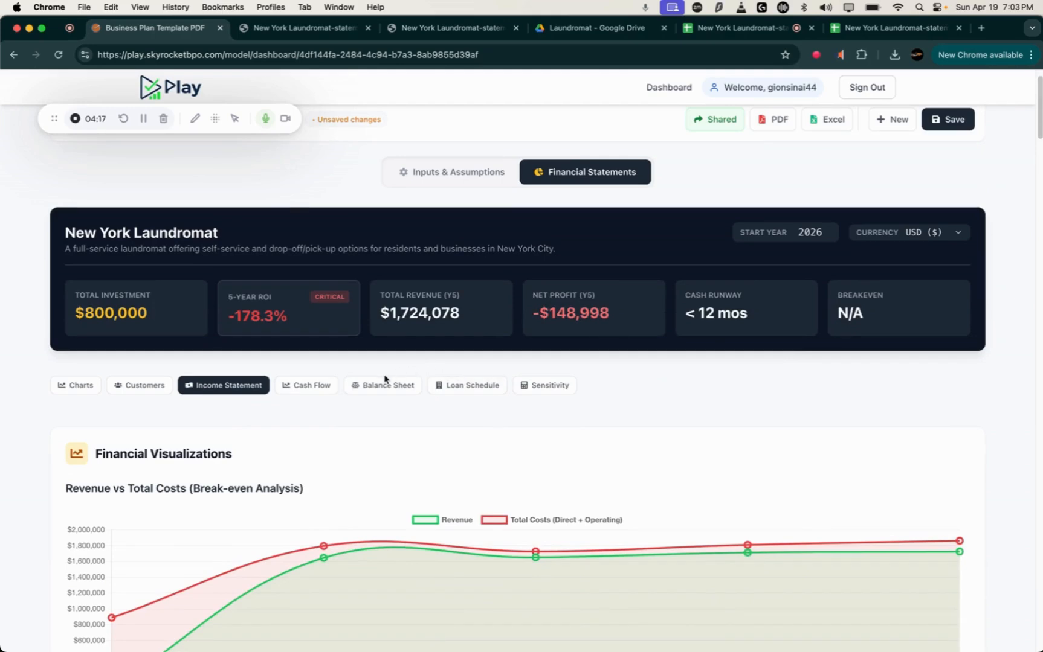
scroll(232, 391, down, 15)
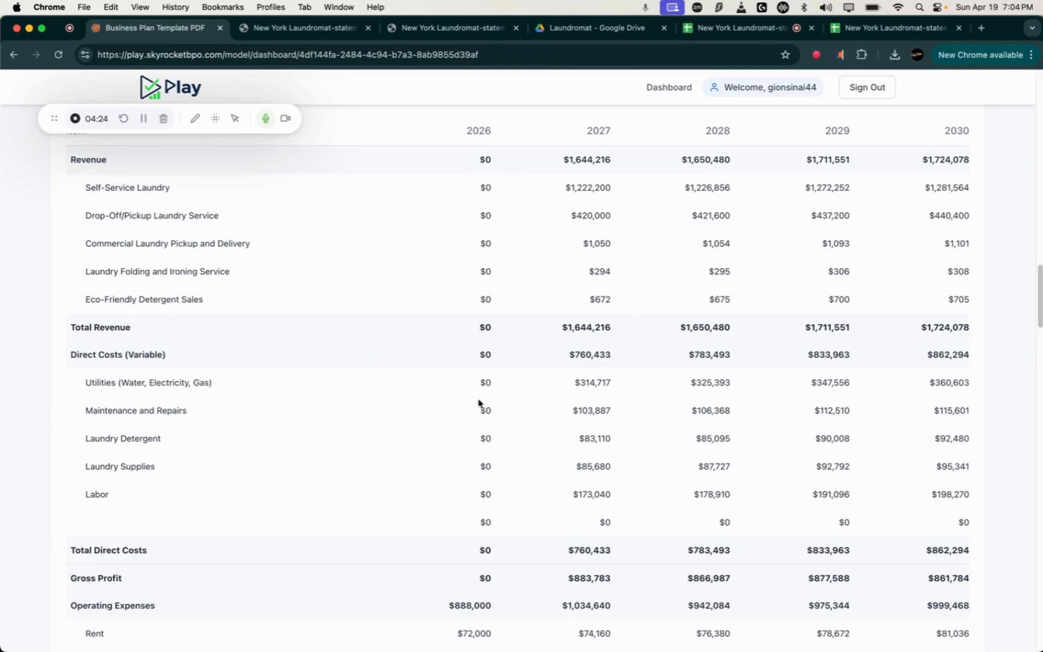
Step: Examine the income statement under the Year 2 launch, comparing pre-launch revenue and direct costs with operating expenses, EBITDA and net income
scroll(456, 540, down, 5)
scroll(455, 542, down, 3)
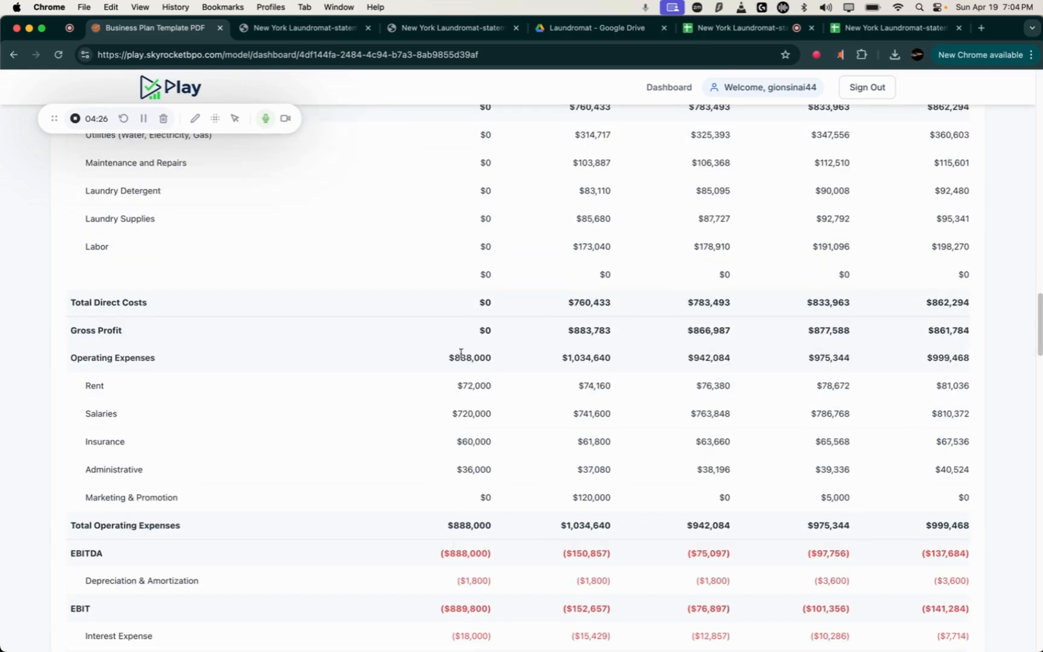
scroll(465, 503, up, 20)
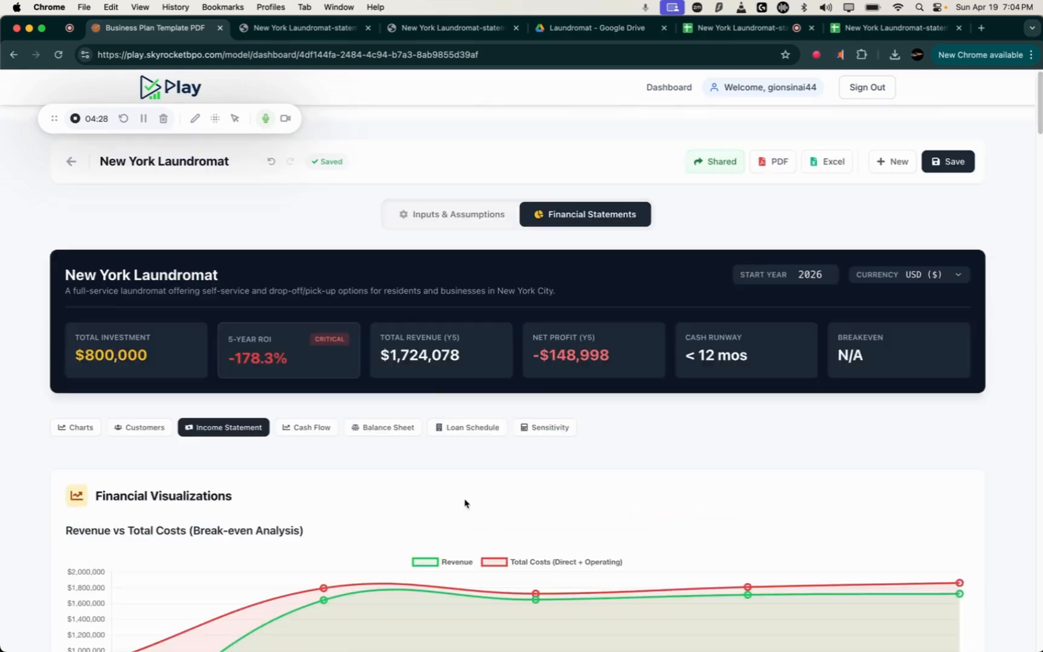
click(464, 210)
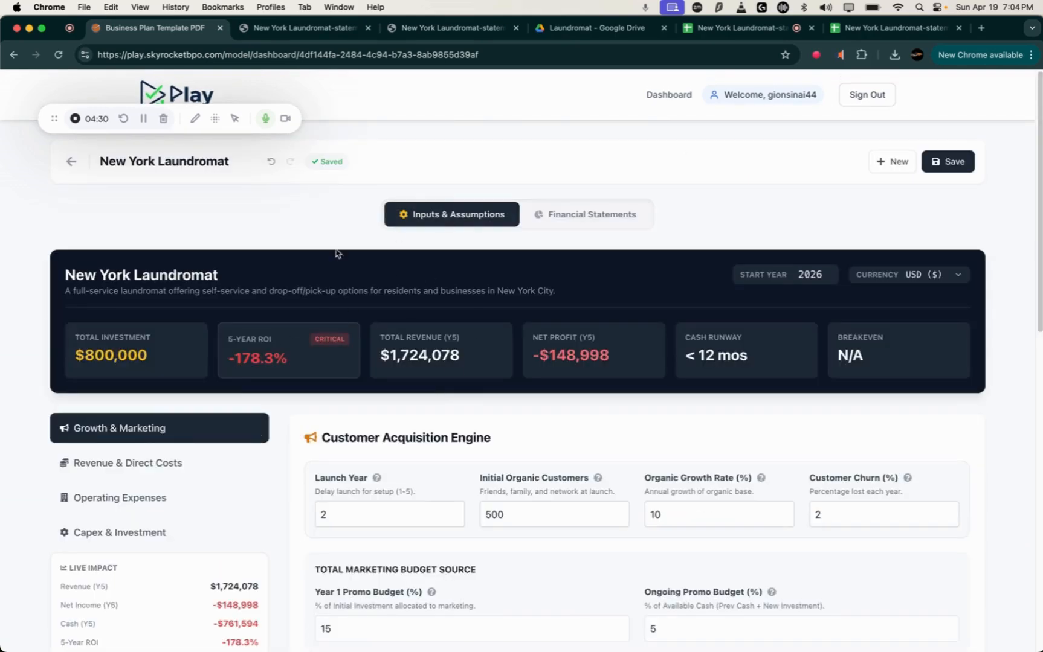
click(538, 218)
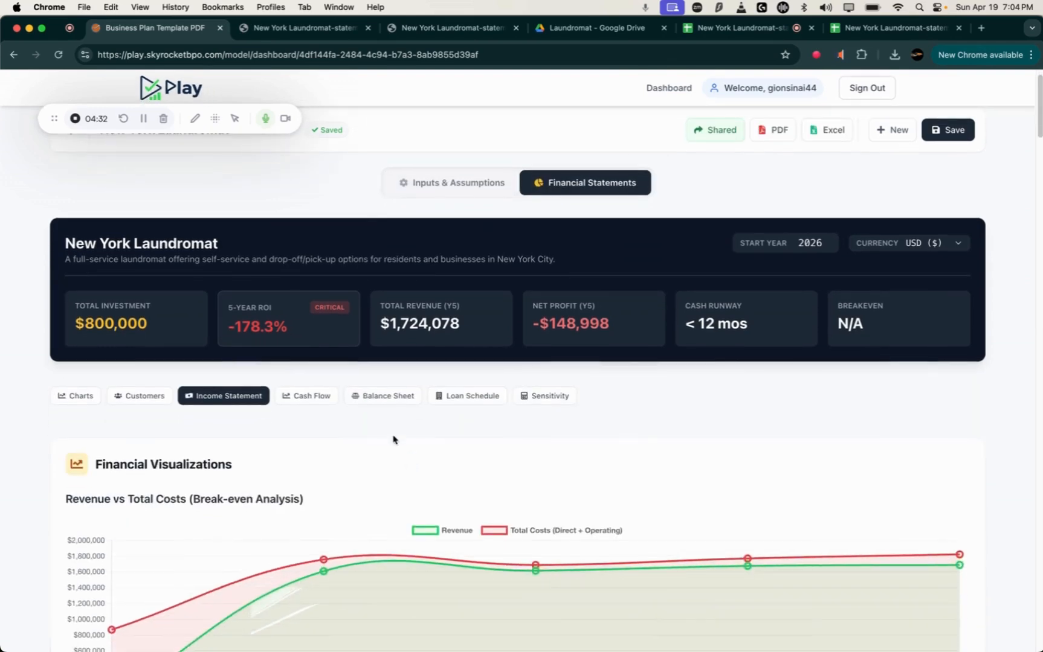
scroll(244, 401, down, 15)
scroll(260, 450, down, 4)
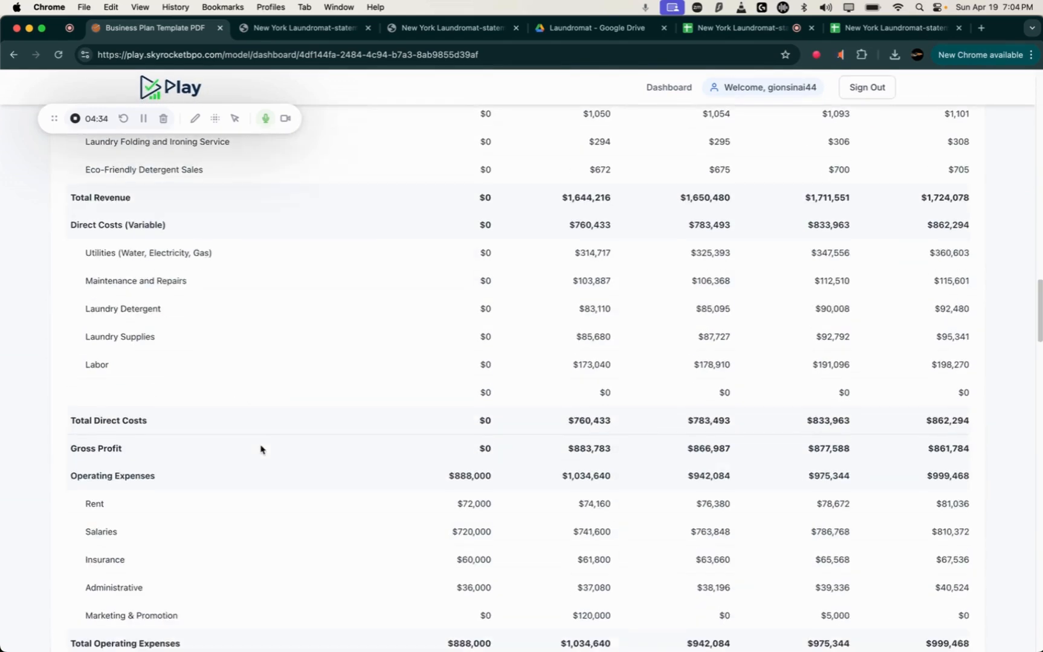
scroll(261, 449, up, 5)
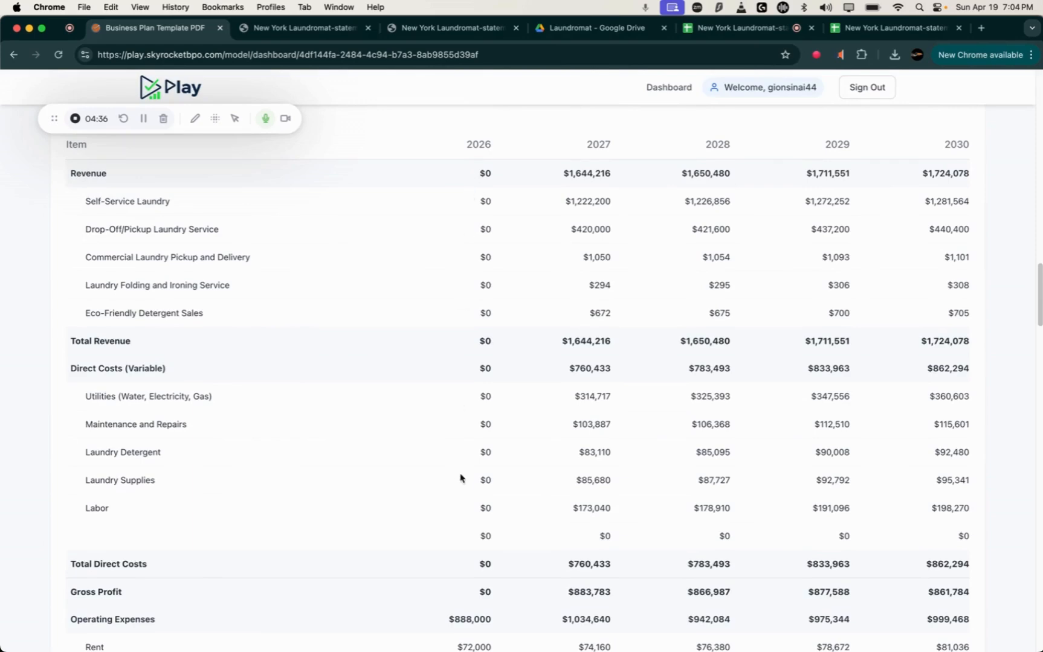
scroll(484, 370, down, 7)
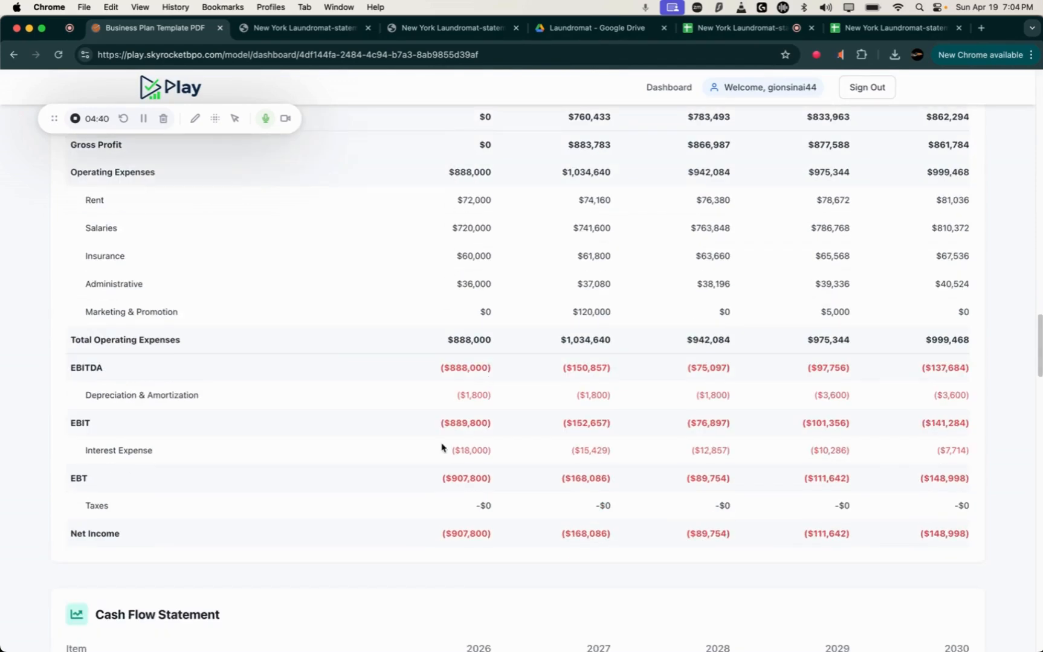
scroll(455, 498, up, 15)
scroll(484, 302, up, 3)
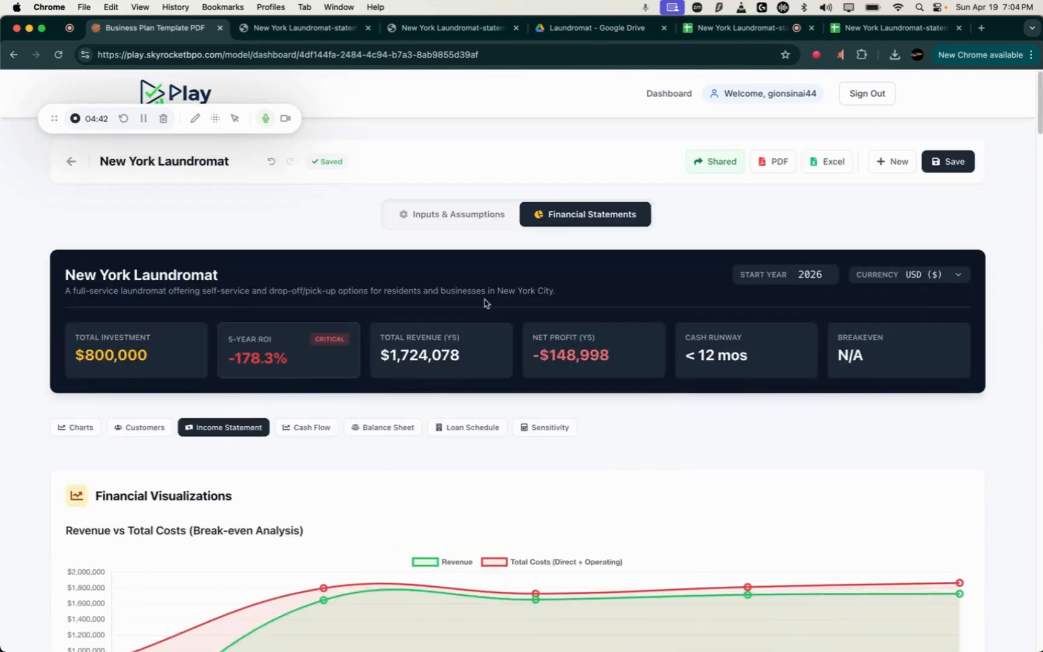
Step: Try a Year 1 Rent of 0 in the Operating Expenses assumptions, and undo the change
click(428, 219)
scroll(150, 465, down, 1)
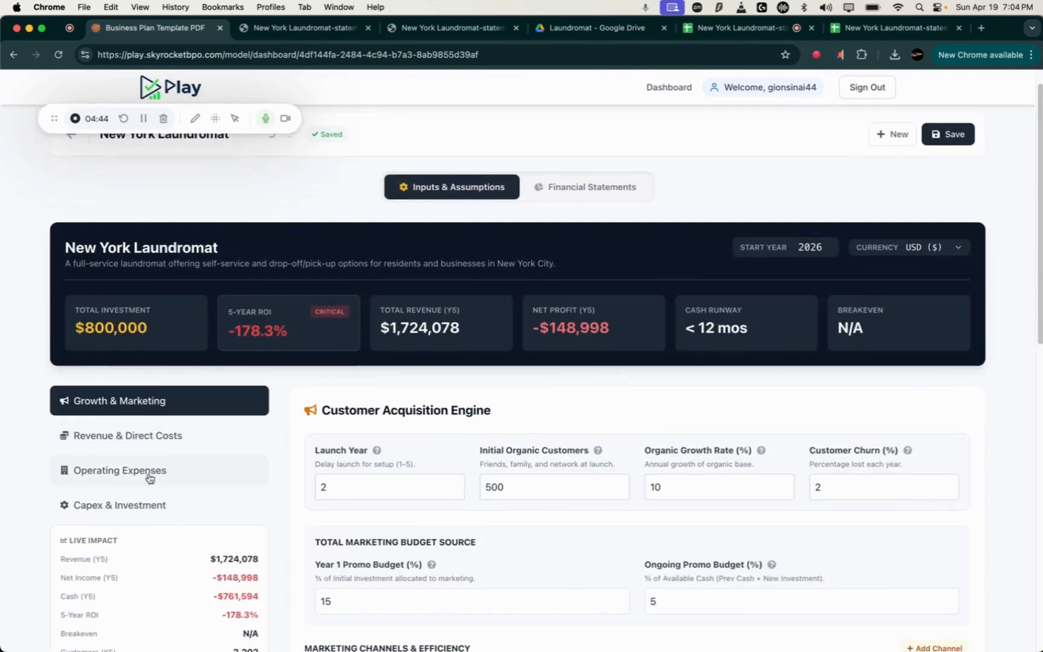
click(147, 471)
scroll(424, 486, down, 5)
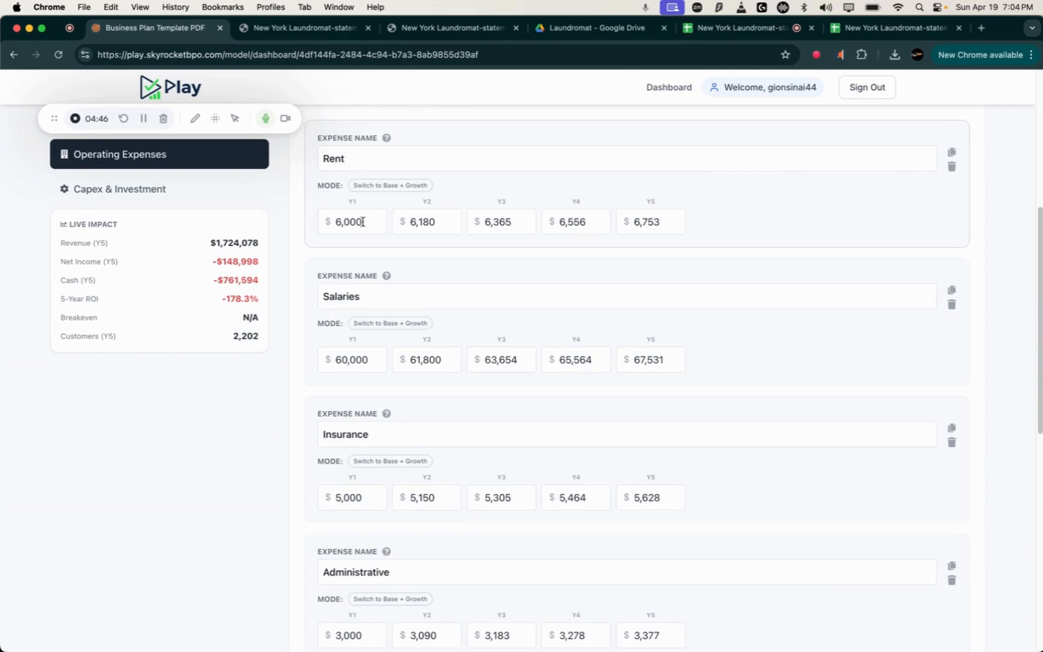
drag(362, 222, 327, 221)
text(0)
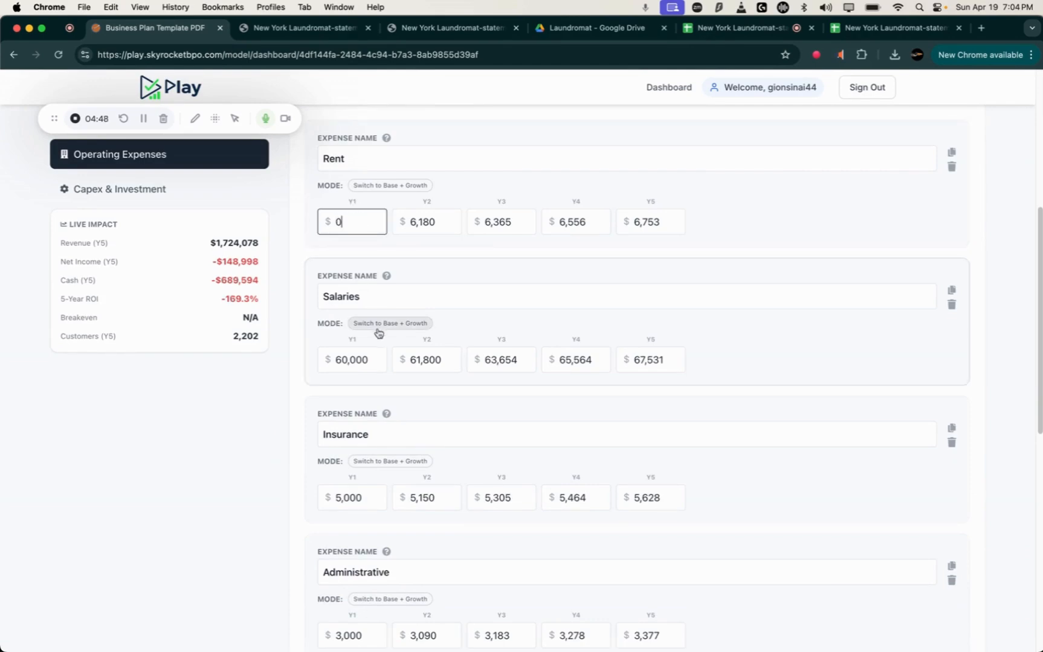
scroll(376, 335, up, 5)
scroll(375, 341, down, 3)
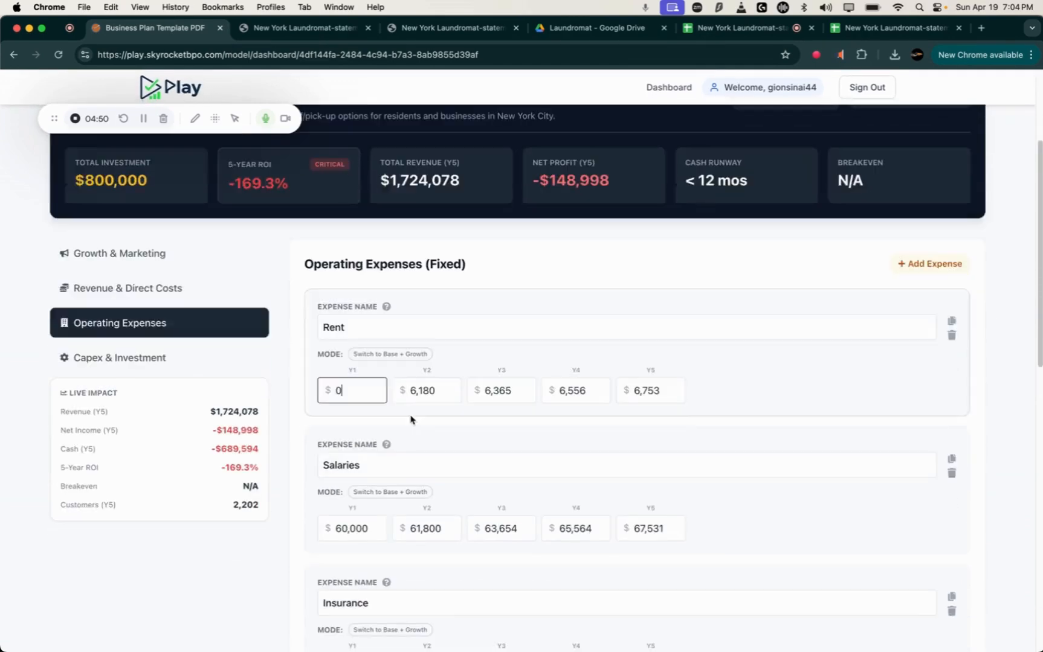
scroll(362, 541, down, 5)
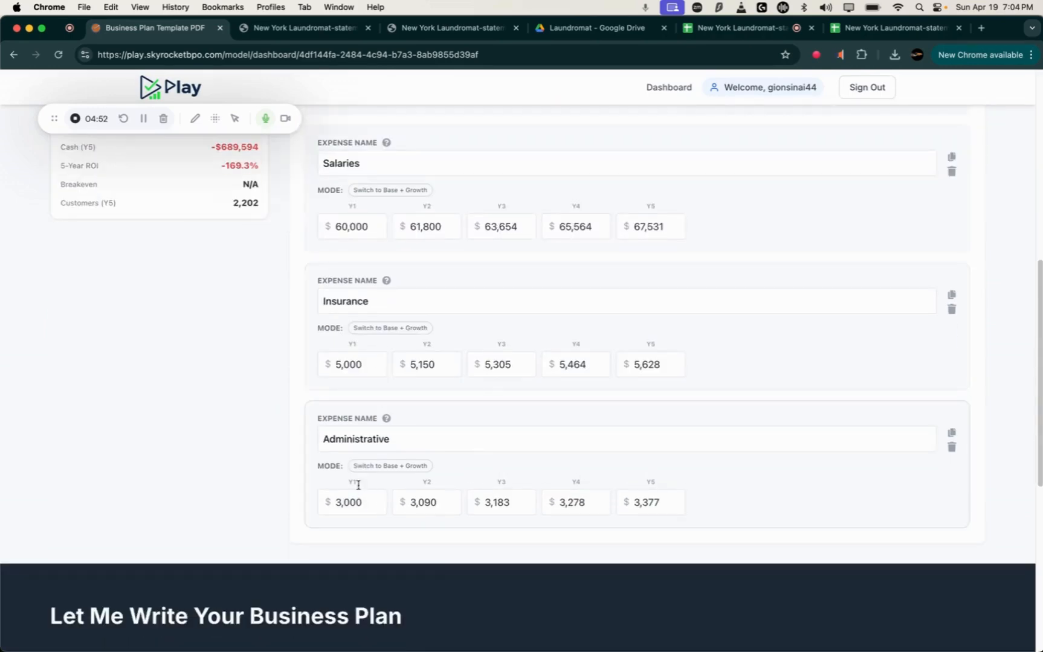
scroll(363, 520, up, 8)
click(272, 161)
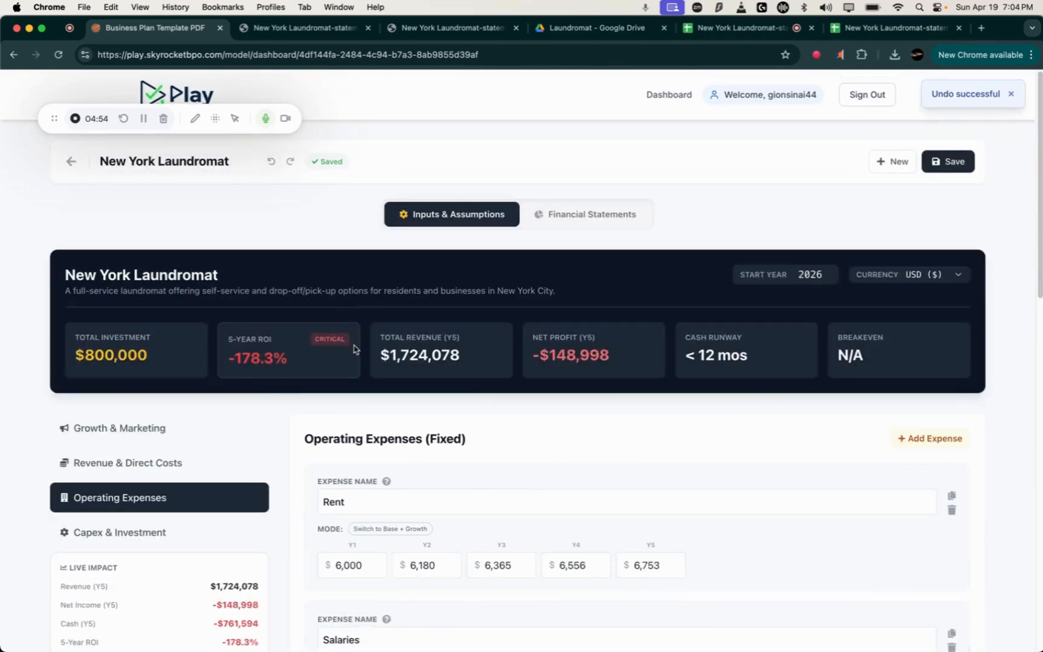
Step: Set the Initial Organic Customers to 40 in the Customer Acquisition Engine of the Growth & Marketing assumptions
click(161, 425)
scroll(457, 397, down, 5)
scroll(457, 397, up, 1)
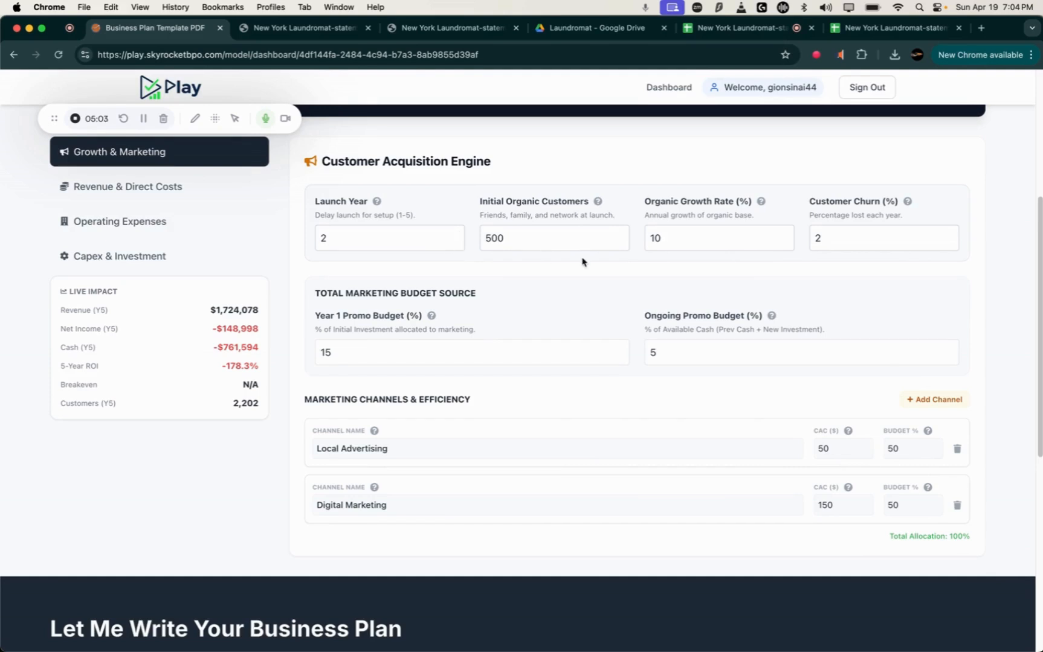
drag(510, 238, 454, 238)
scroll(526, 339, up, 1)
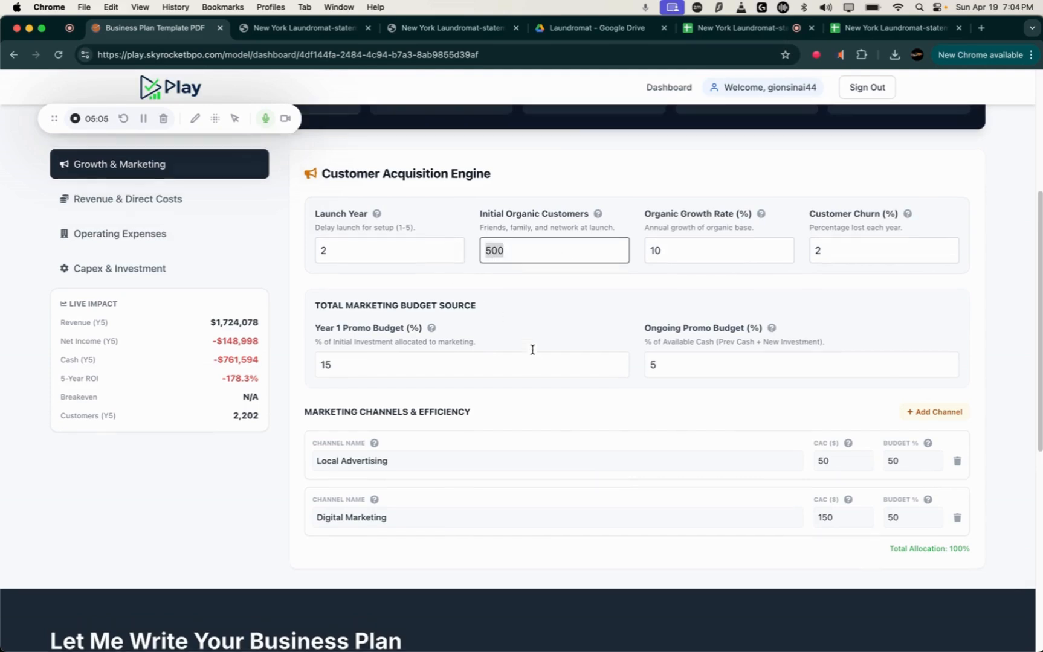
text(40)
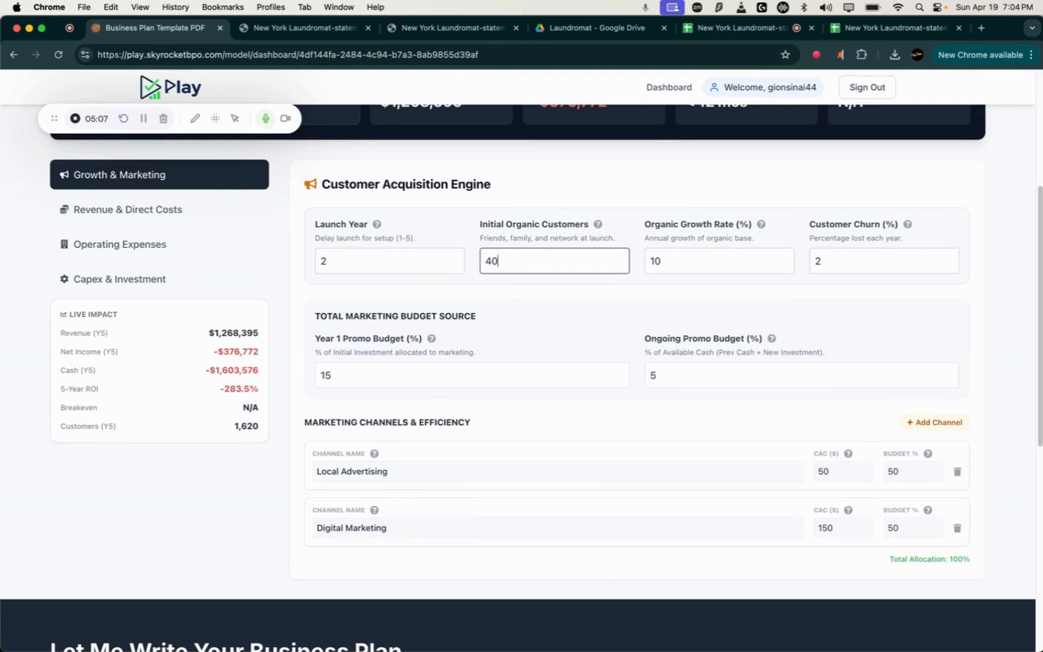
scroll(519, 363, up, 3)
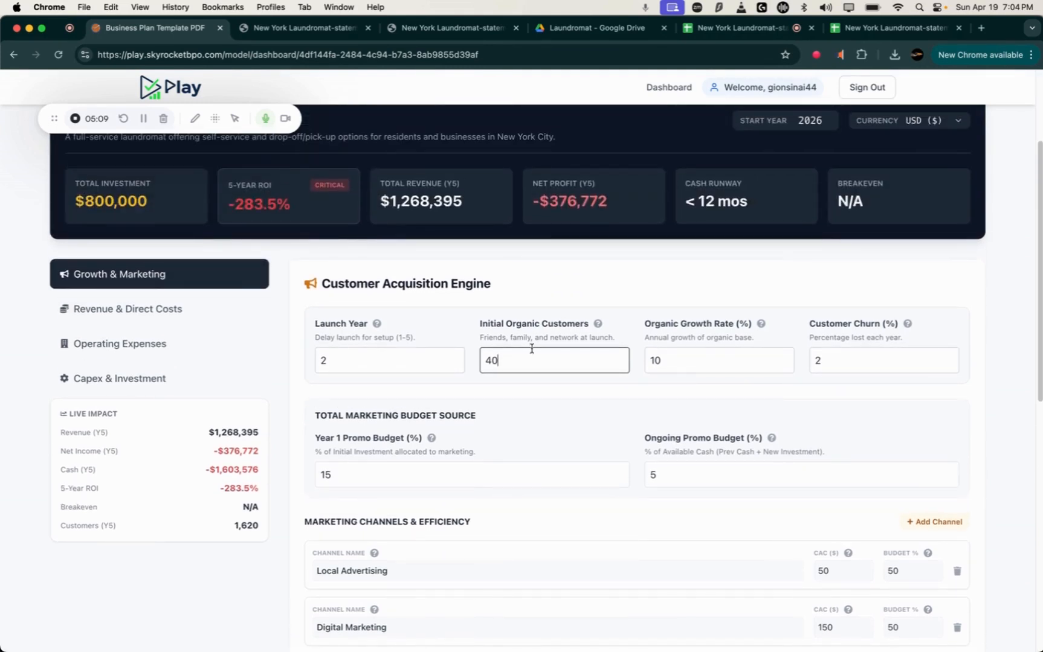
Step: Try 500 Initial Organic Customers again to compare the impact on the model, and return the value to 40
drag(516, 360, 454, 360)
text(500)
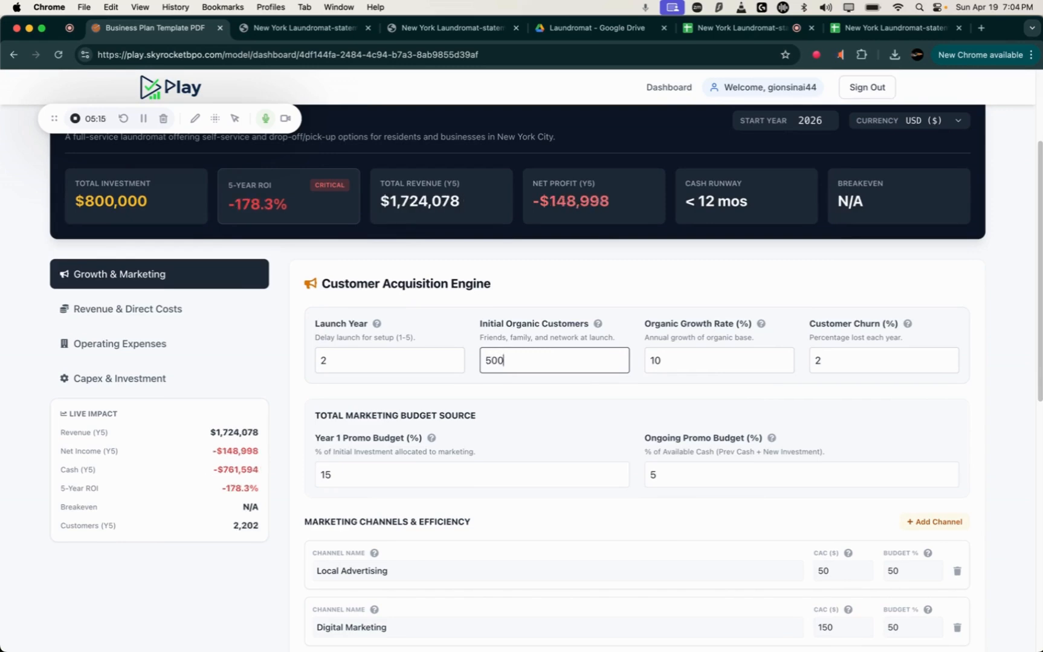
key(BackSpace)
key(BackSpace)
text(40)
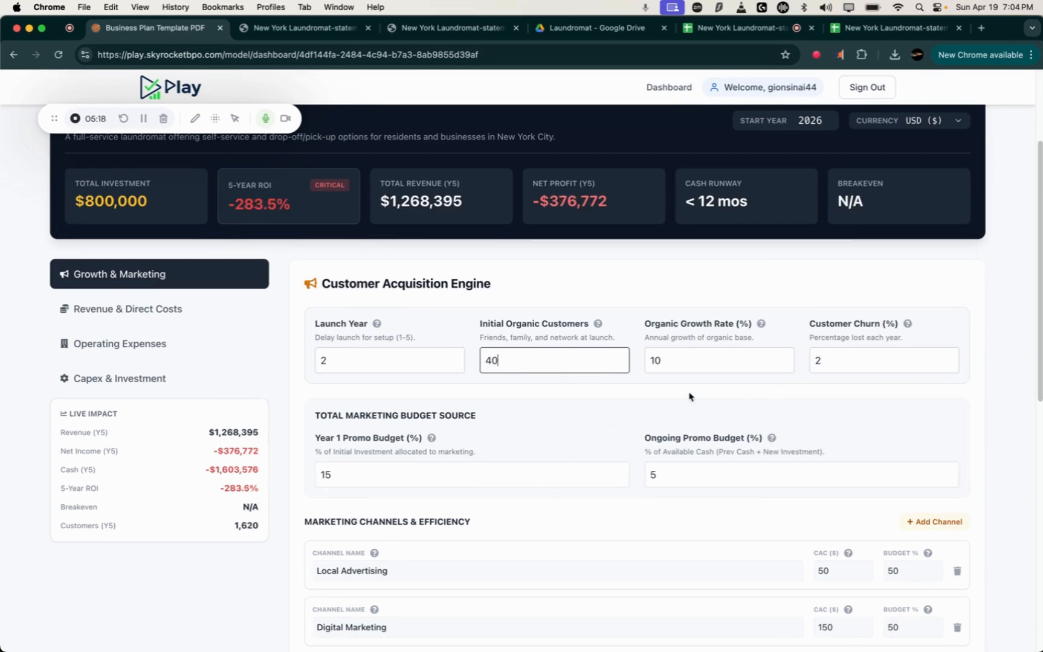
Step: Review the Organic Growth Rate, the Local Advertising marketing channel and the Year 1 Promo Budget in the Growth & Marketing assumptions
click(693, 357)
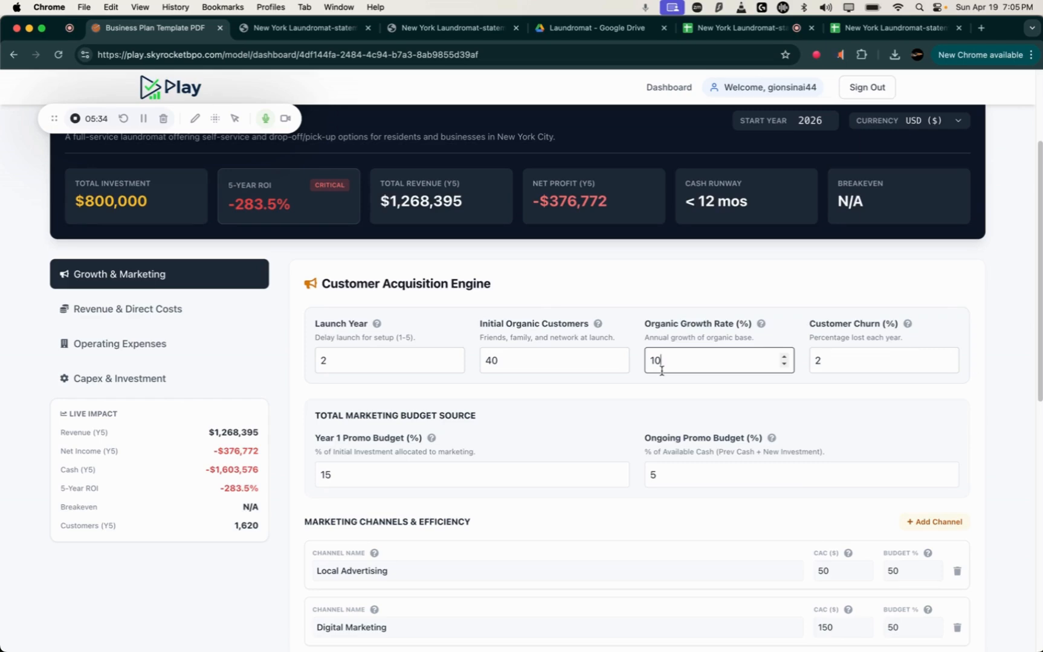
scroll(593, 465, down, 5)
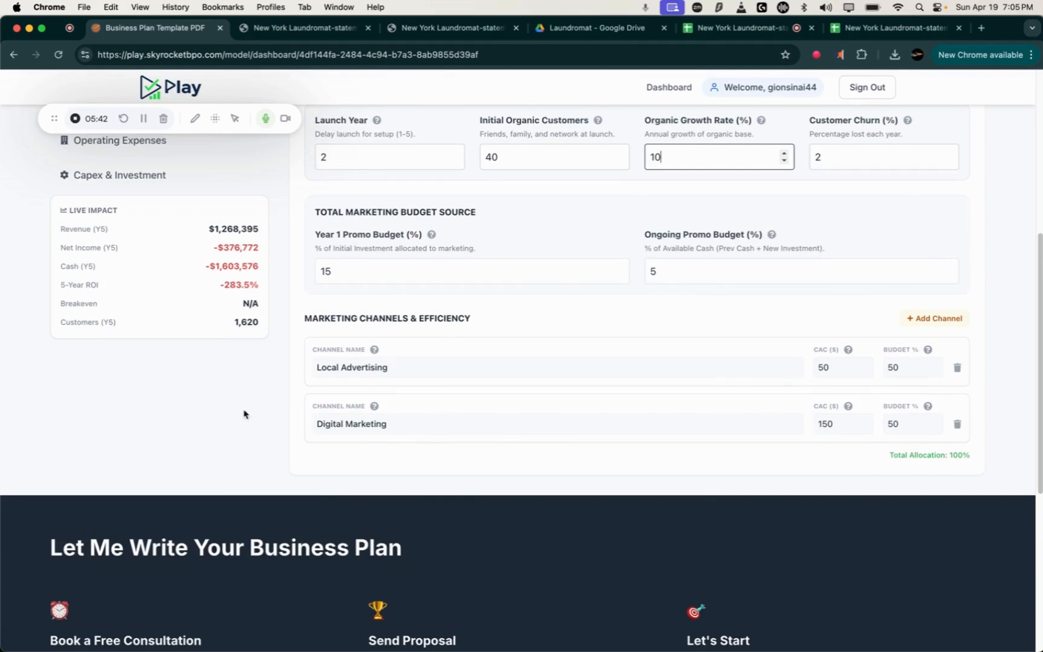
click(442, 370)
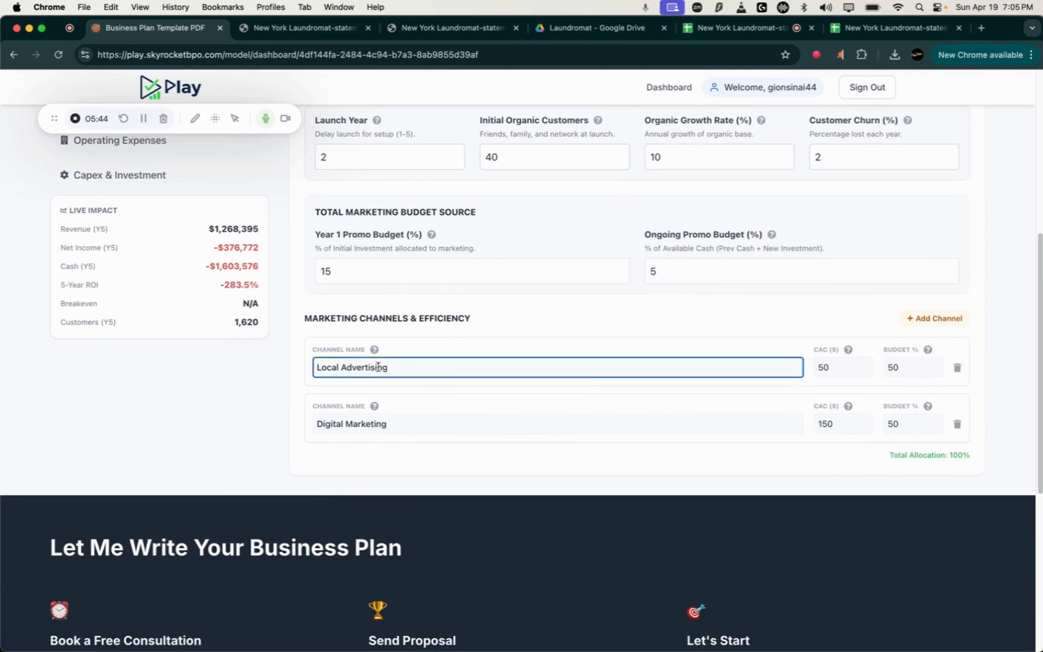
drag(395, 366, 237, 366)
drag(452, 372, 240, 358)
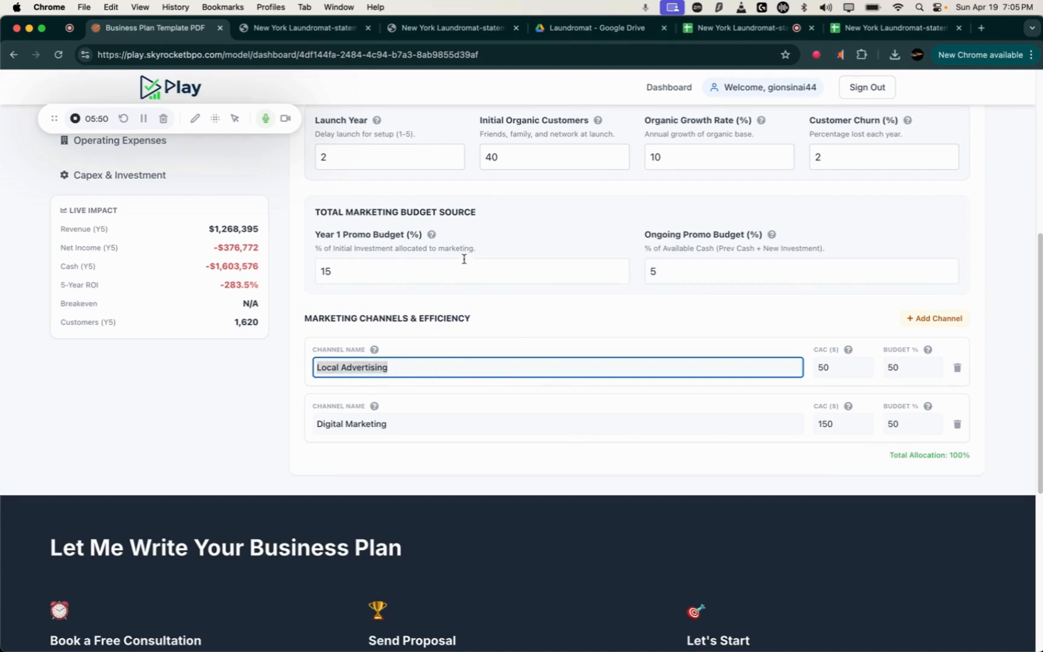
scroll(472, 281, up, 2)
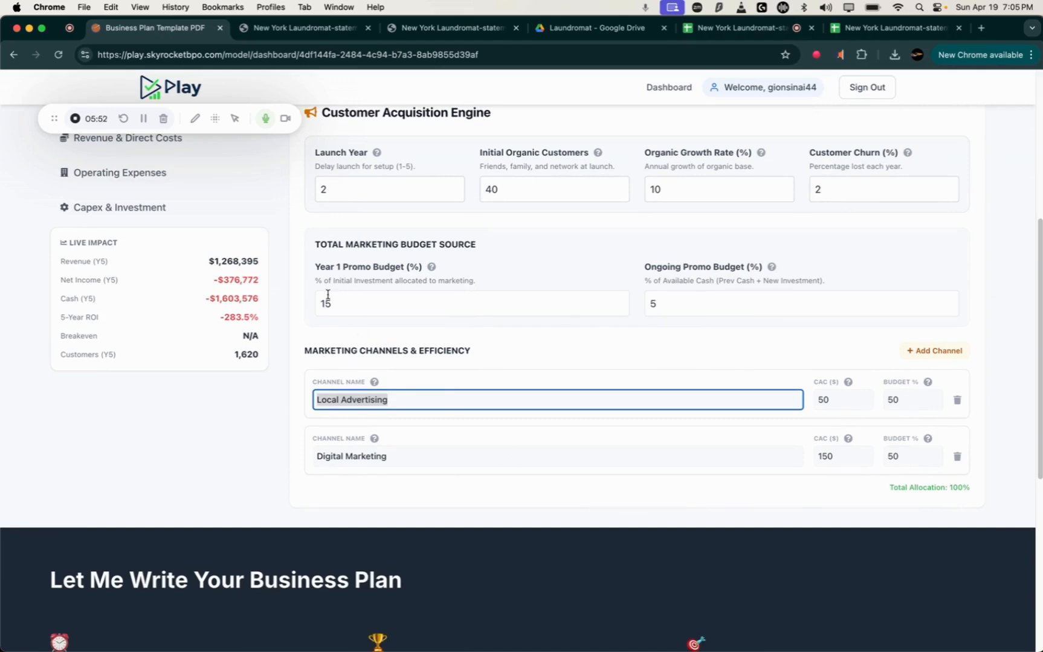
drag(339, 298, 289, 301)
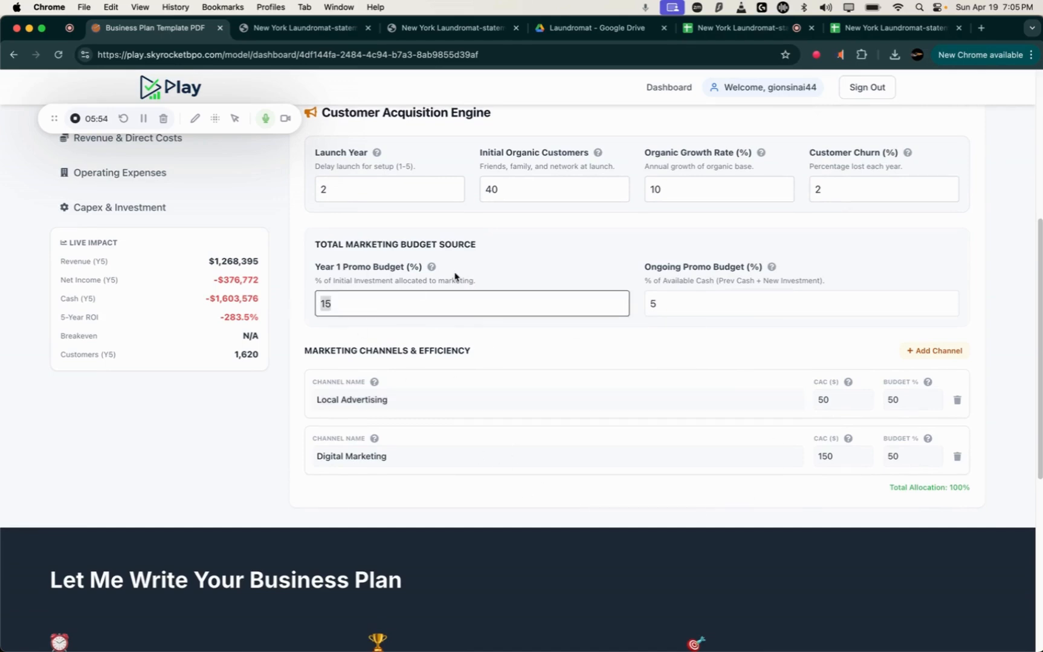
click(357, 320)
drag(362, 296, 192, 296)
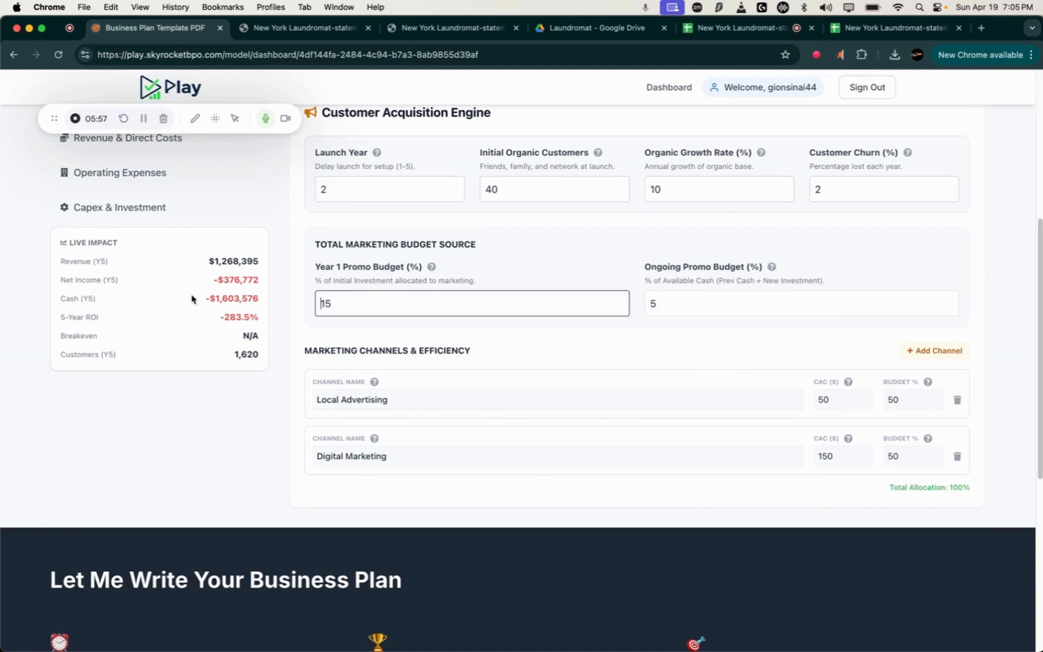
drag(368, 305, 295, 302)
click(358, 296)
scroll(458, 334, up, 4)
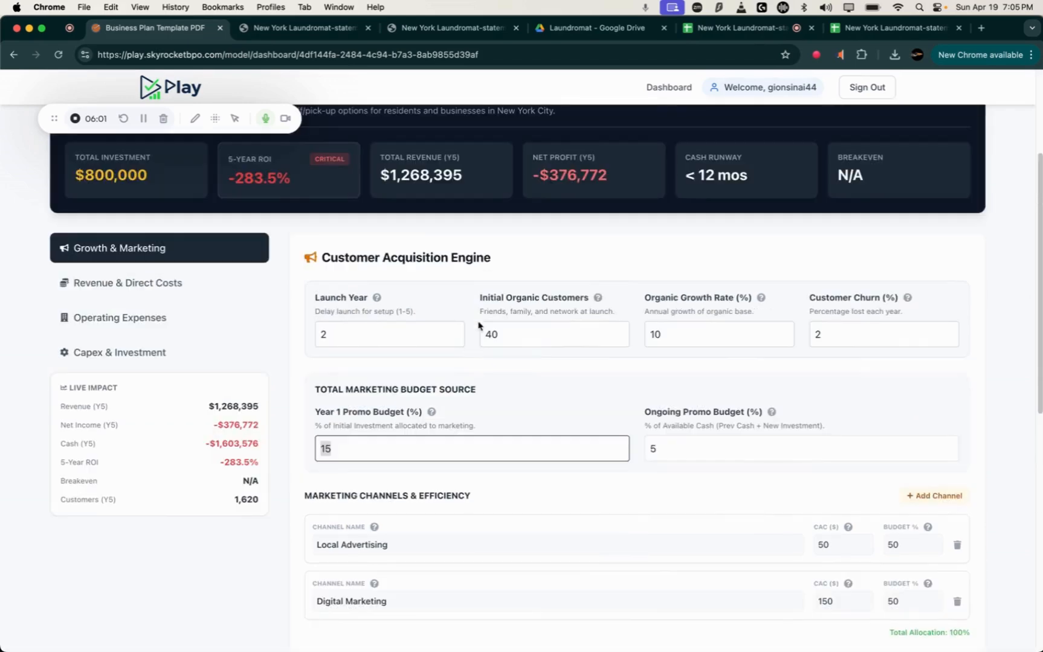
Step: Check the initial funding in the Capex & Investment assumptions, and review the Ongoing Promo Budget under Growth & Marketing
click(160, 349)
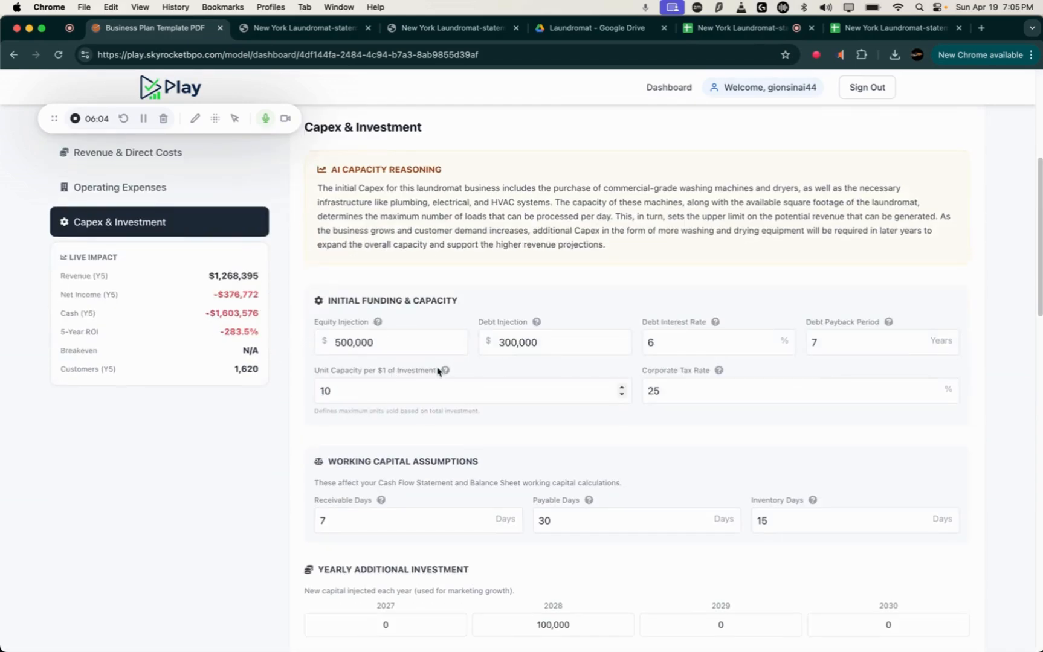
scroll(236, 331, up, 3)
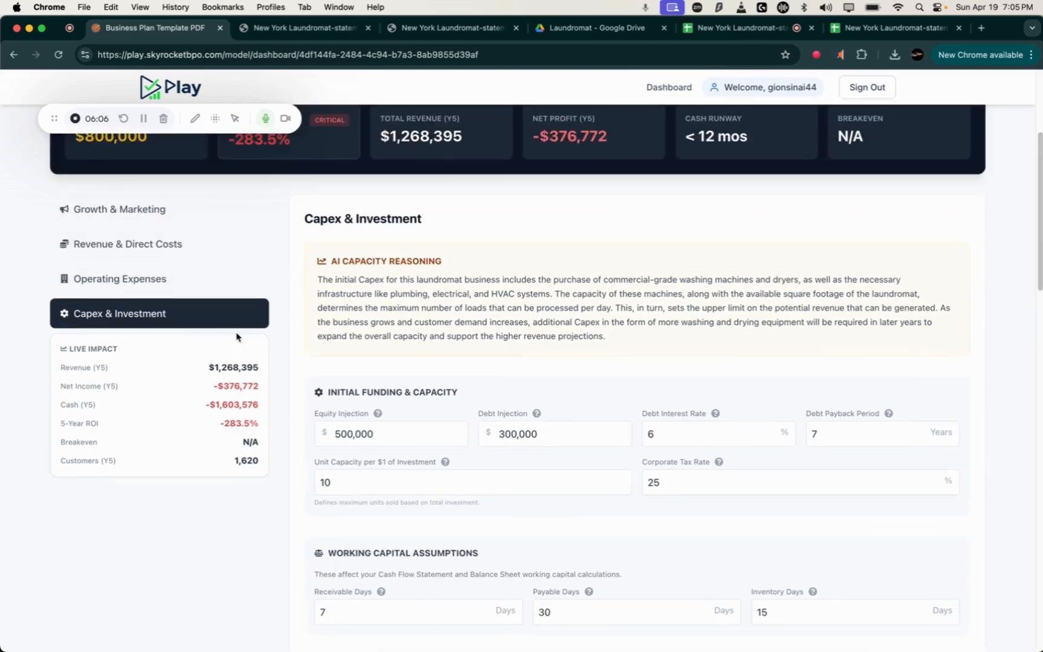
scroll(235, 336, up, 3)
click(152, 306)
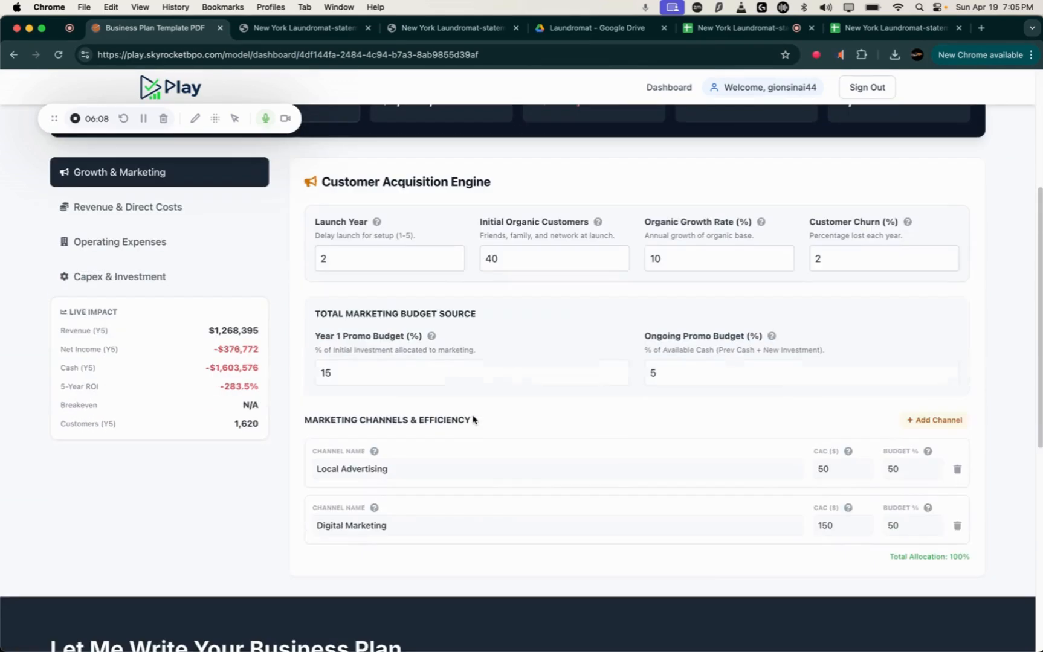
click(760, 382)
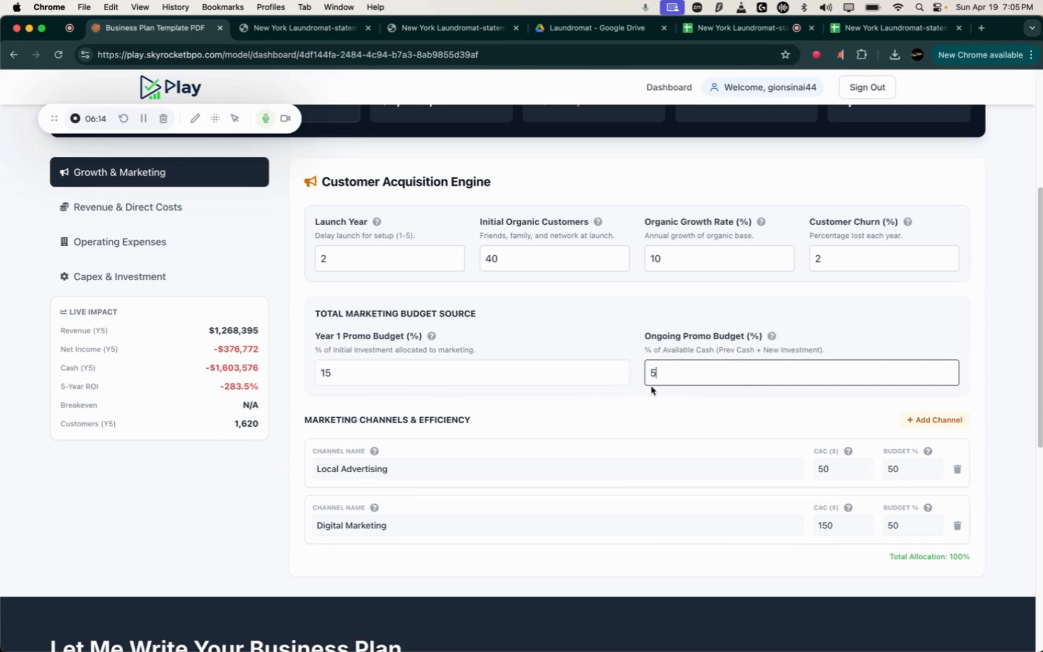
scroll(650, 390, up, 4)
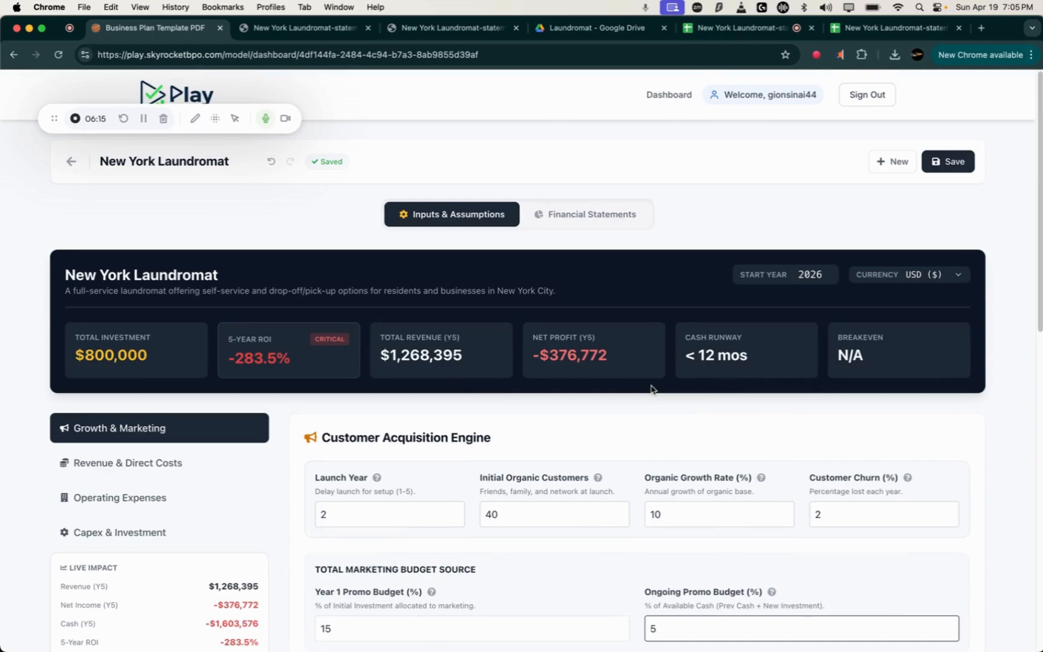
Step: Examine the Cash Flow Statement and Balance Sheet in the Financial Statements, comparing net cash from operating, investing and financing activities with the ending cash balance
click(586, 214)
scroll(427, 376, down, 15)
scroll(427, 376, down, 14)
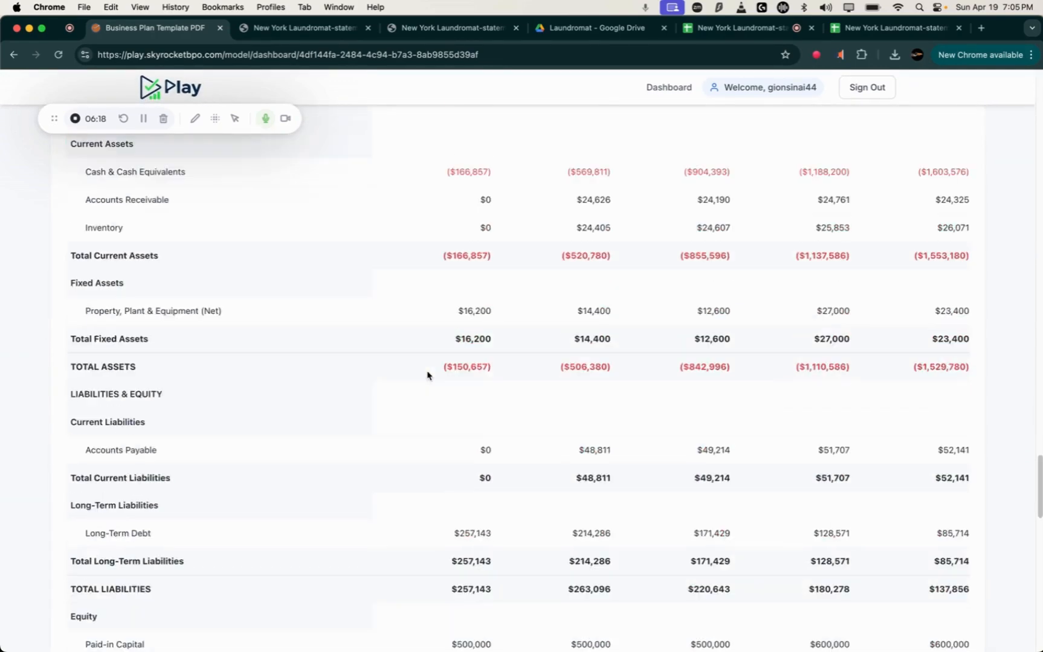
scroll(427, 376, up, 15)
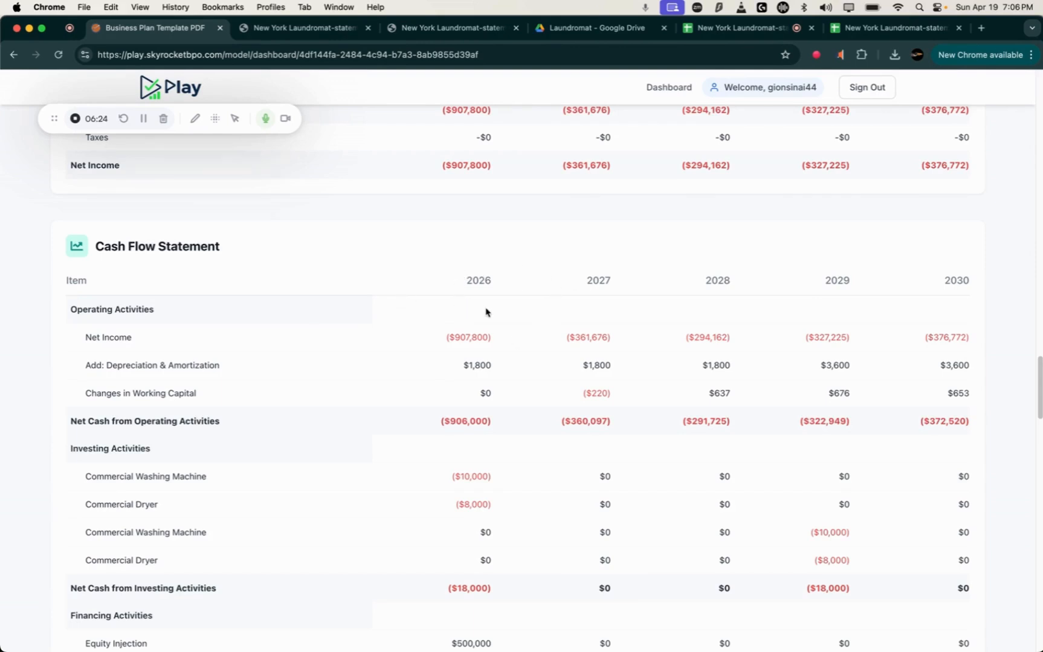
scroll(486, 312, down, 9)
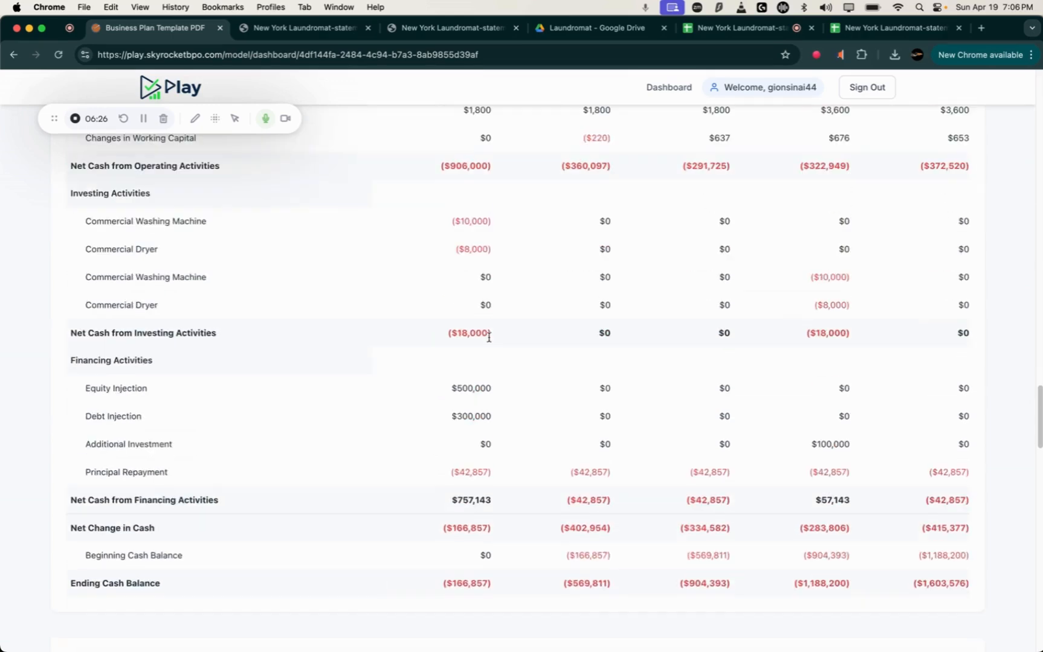
scroll(439, 284, up, 2)
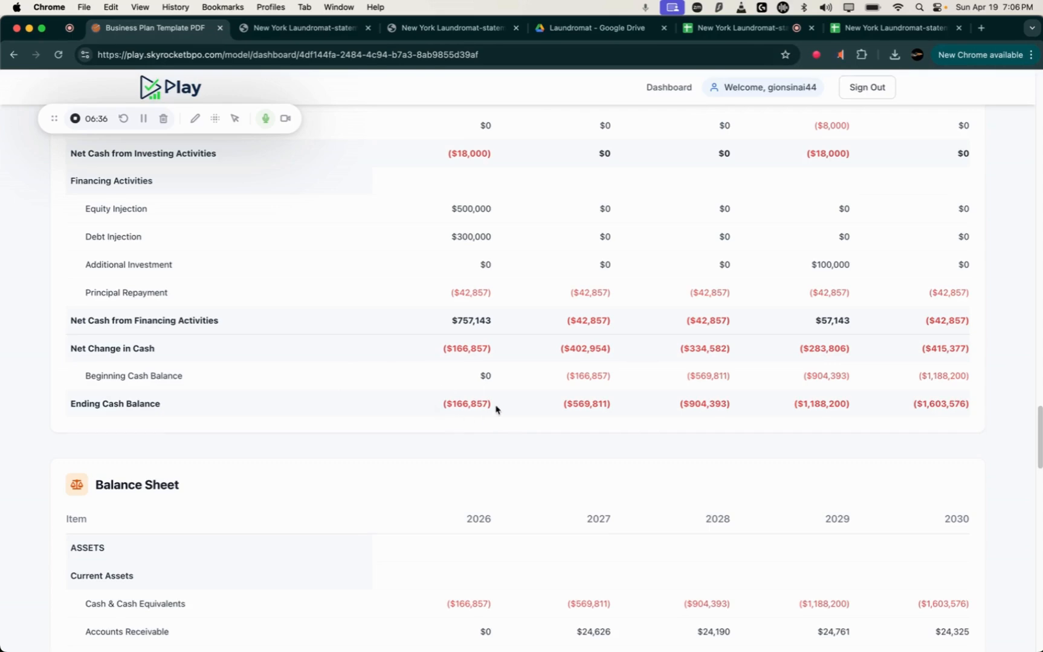
scroll(528, 373, up, 10)
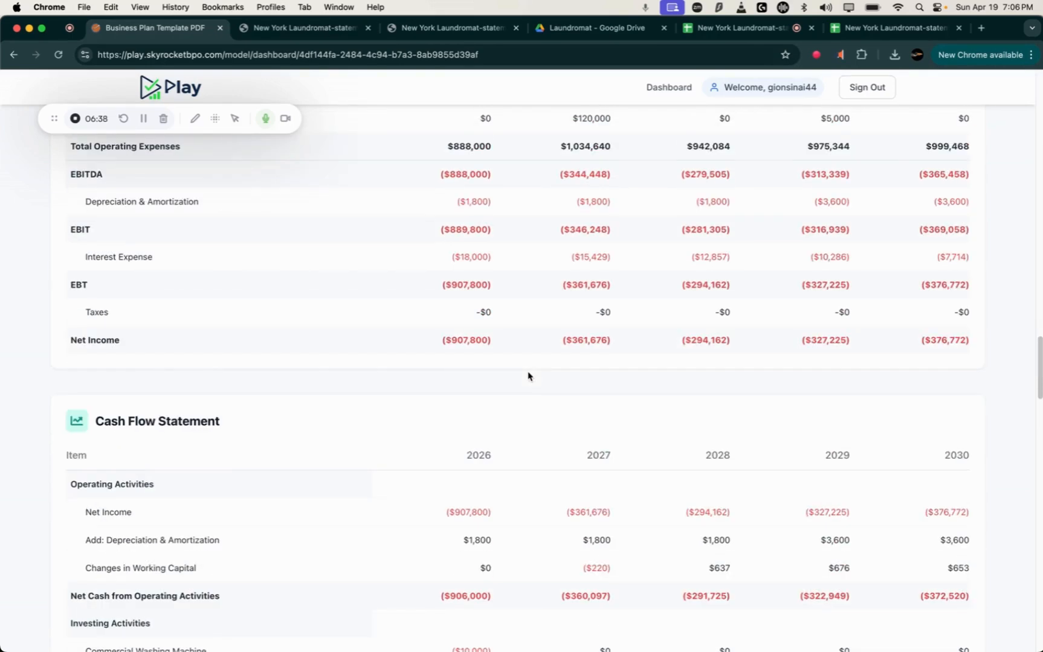
scroll(596, 456, down, 4)
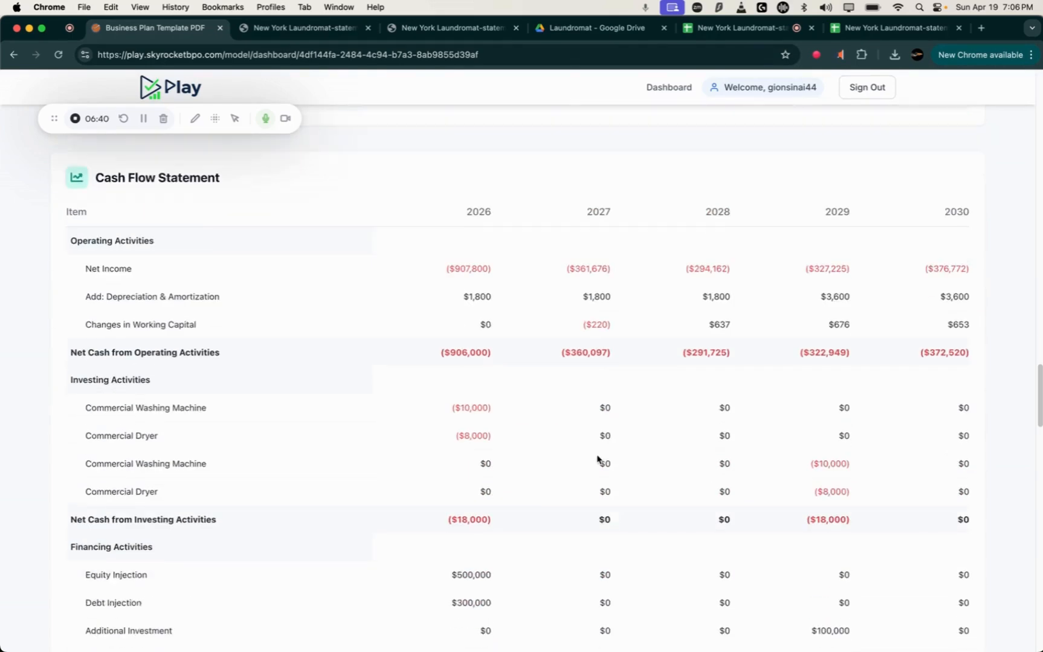
scroll(597, 459, down, 5)
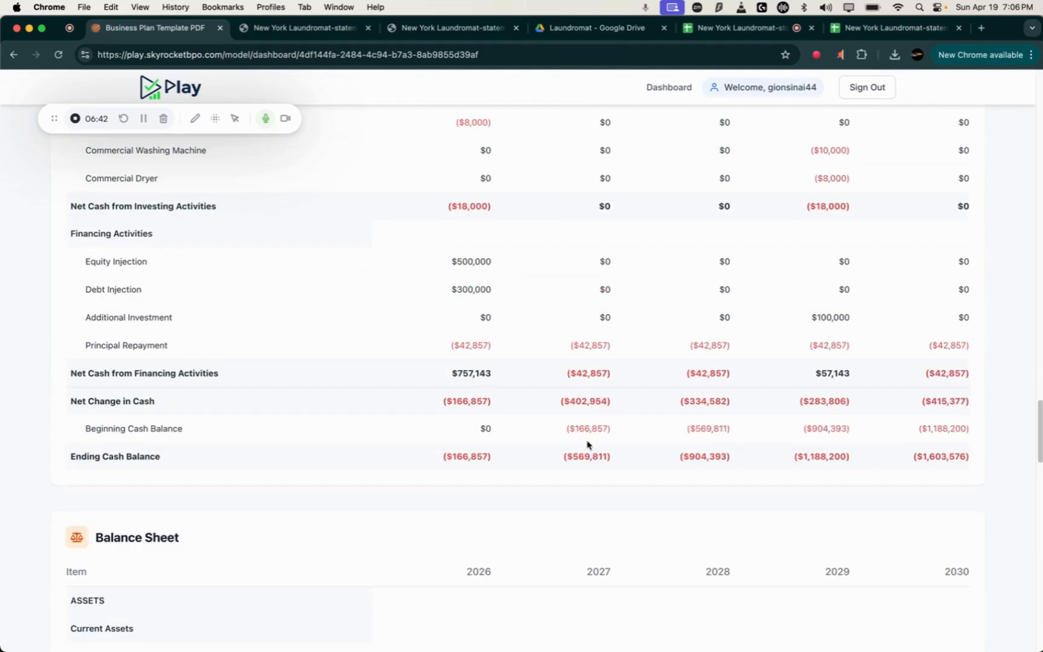
scroll(513, 453, up, 4)
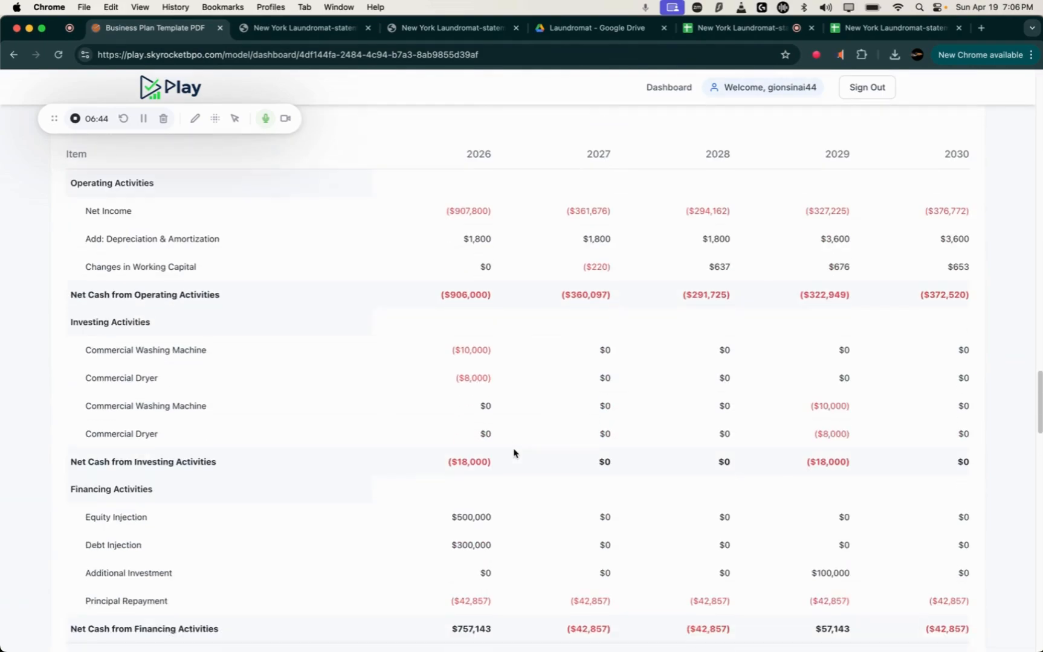
scroll(513, 453, down, 3)
scroll(513, 453, up, 15)
scroll(514, 453, up, 10)
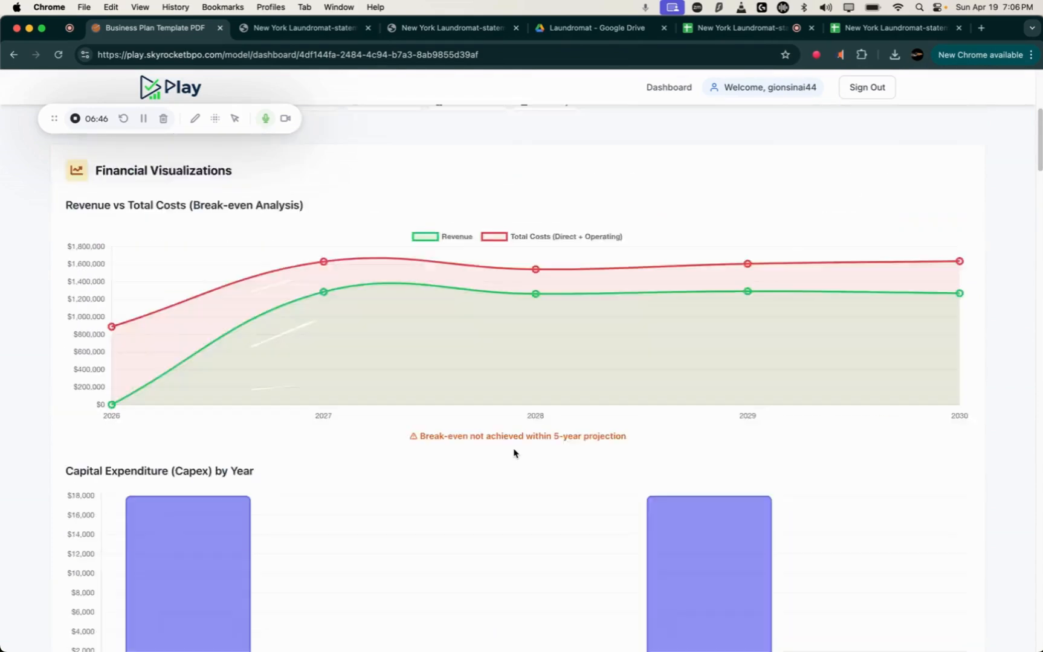
Step: Set the Launch Year to 1 in the Customer Acquisition Engine of the Growth & Marketing assumptions
click(454, 215)
scroll(521, 425, down, 3)
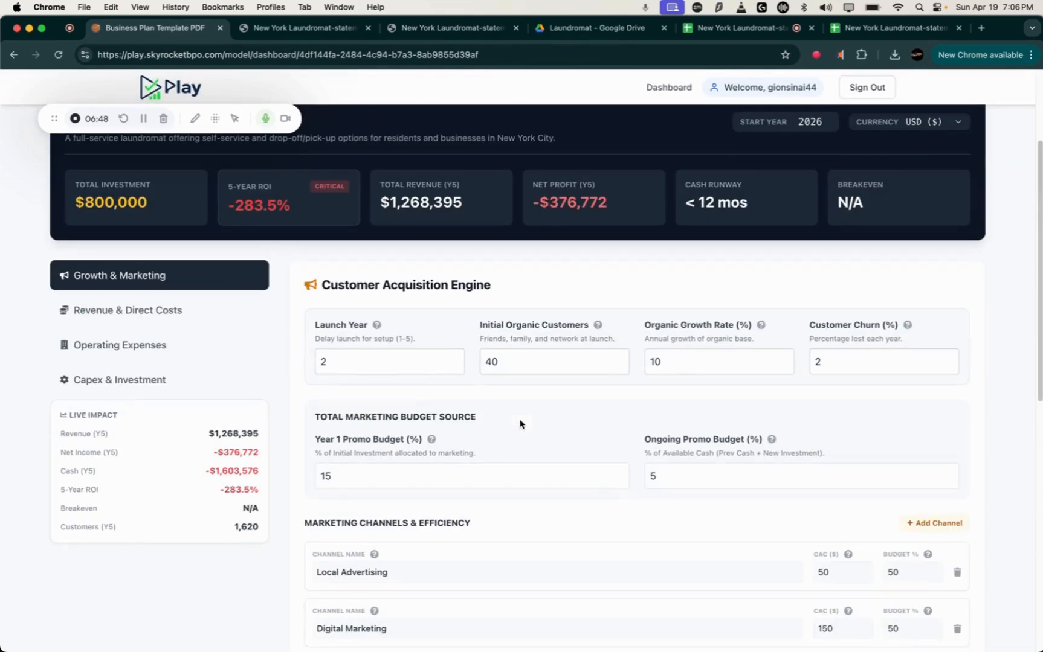
click(418, 368)
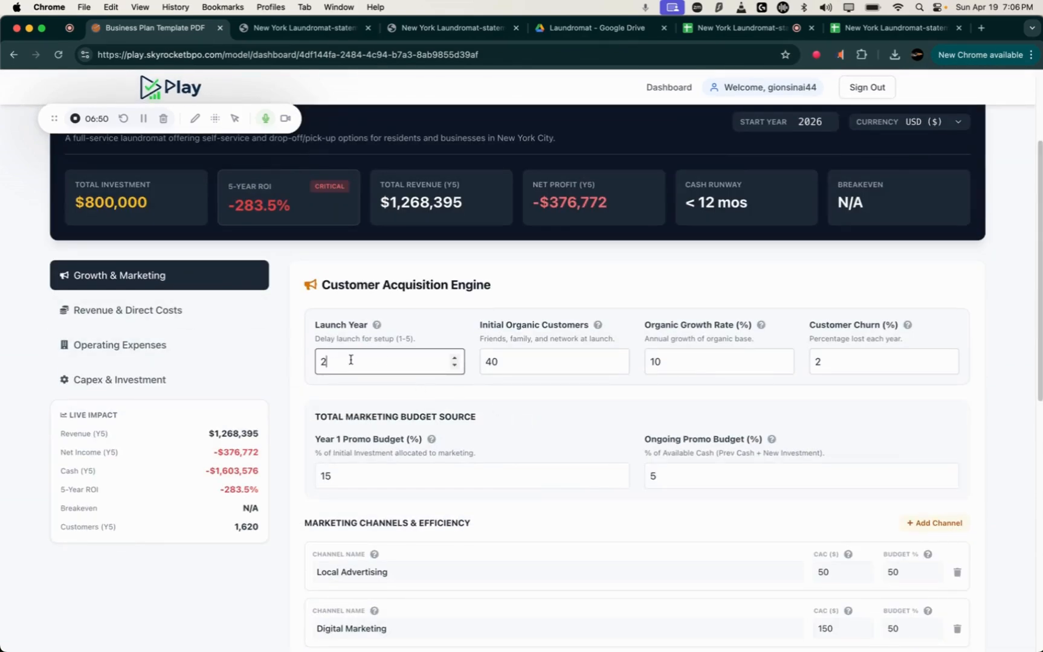
key(BackSpace)
text(1)
click(610, 396)
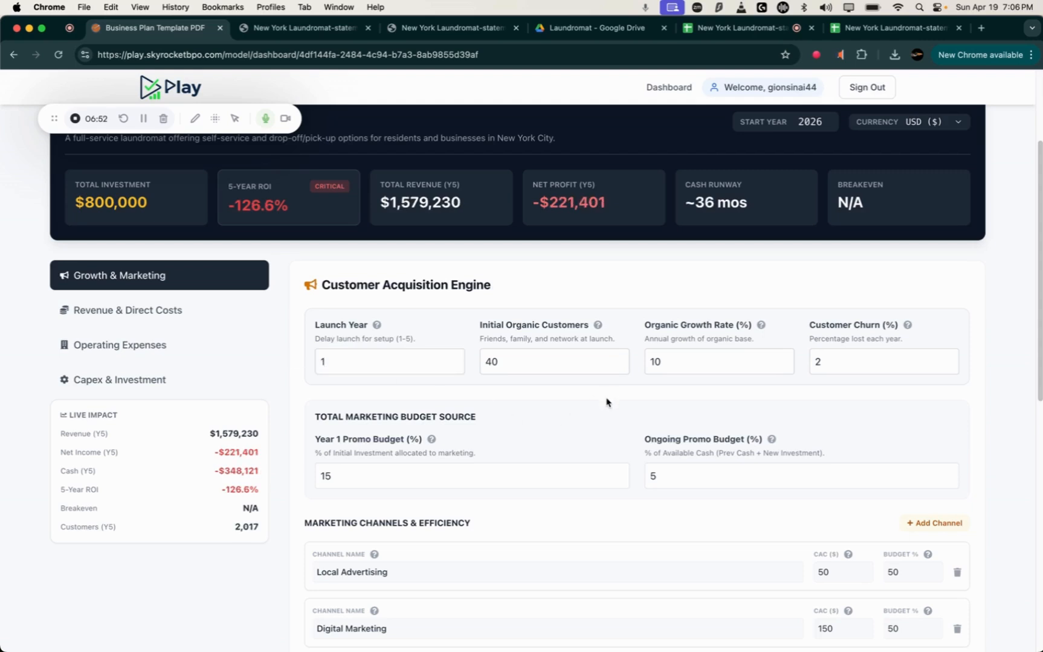
Step: Set the Self-Service Laundry price to $7 in the Revenue & Direct Costs assumptions
click(195, 316)
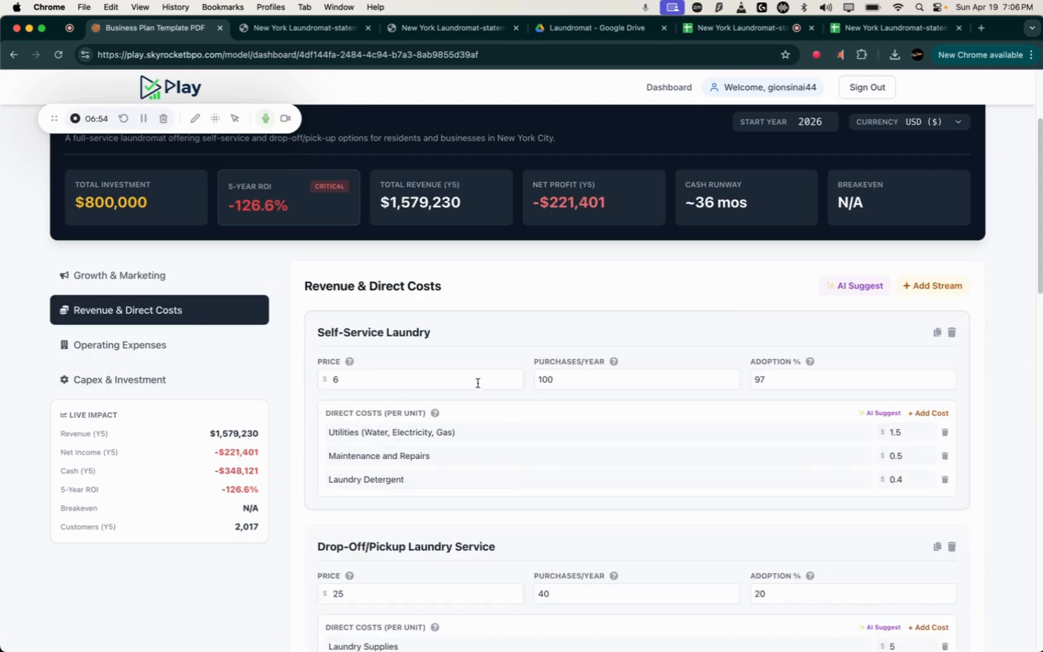
click(351, 379)
key(BackSpace)
text(7)
scroll(444, 381, up, 5)
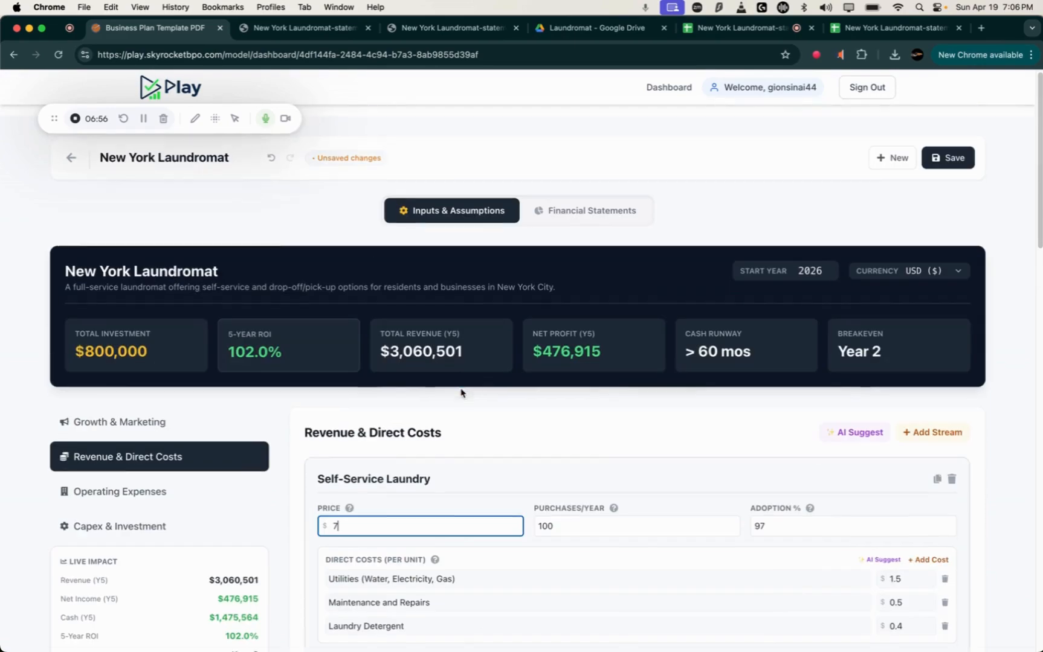
Step: Examine the break-even chart, Income Statement and Cash Flow Statement in the Financial Statements, focusing on yearly net income and ending cash balance
click(609, 221)
scroll(349, 392, down, 20)
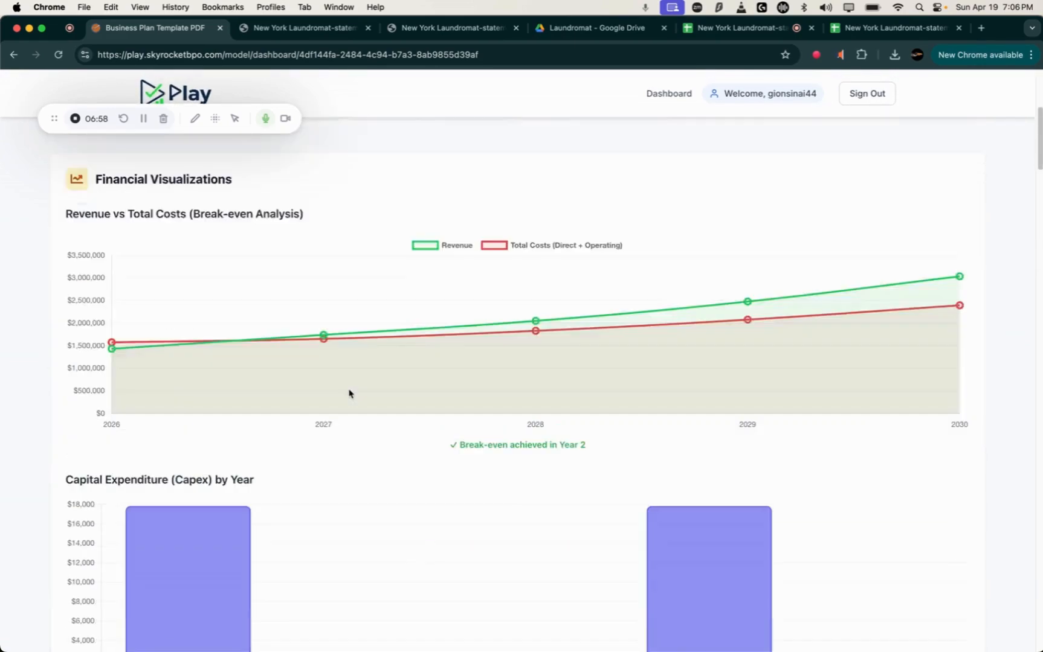
scroll(349, 393, down, 8)
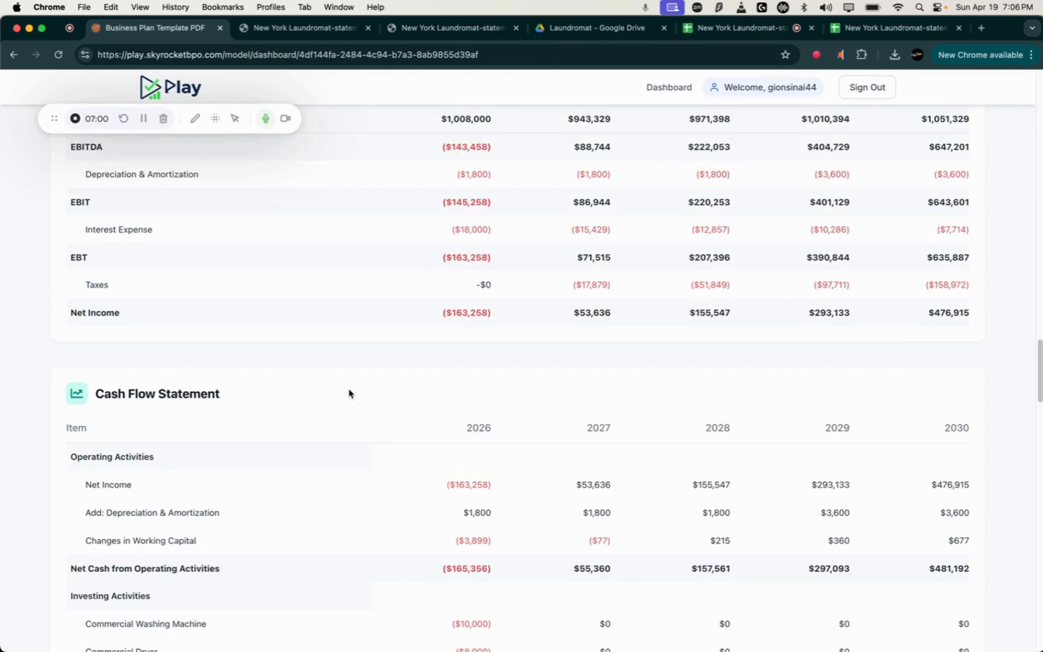
scroll(349, 394, up, 15)
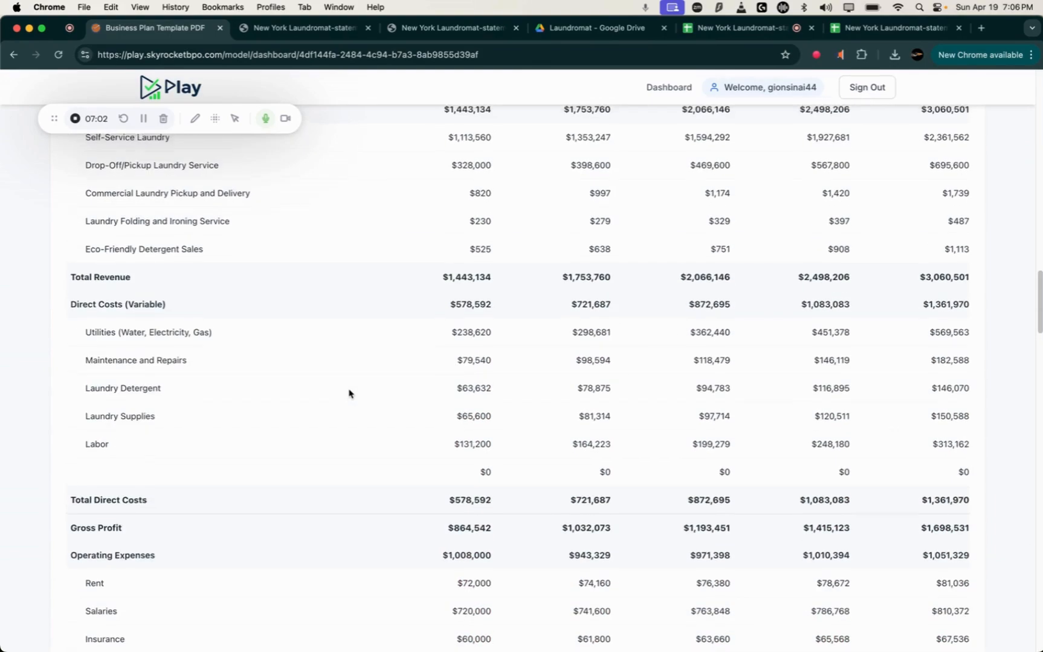
scroll(349, 394, down, 20)
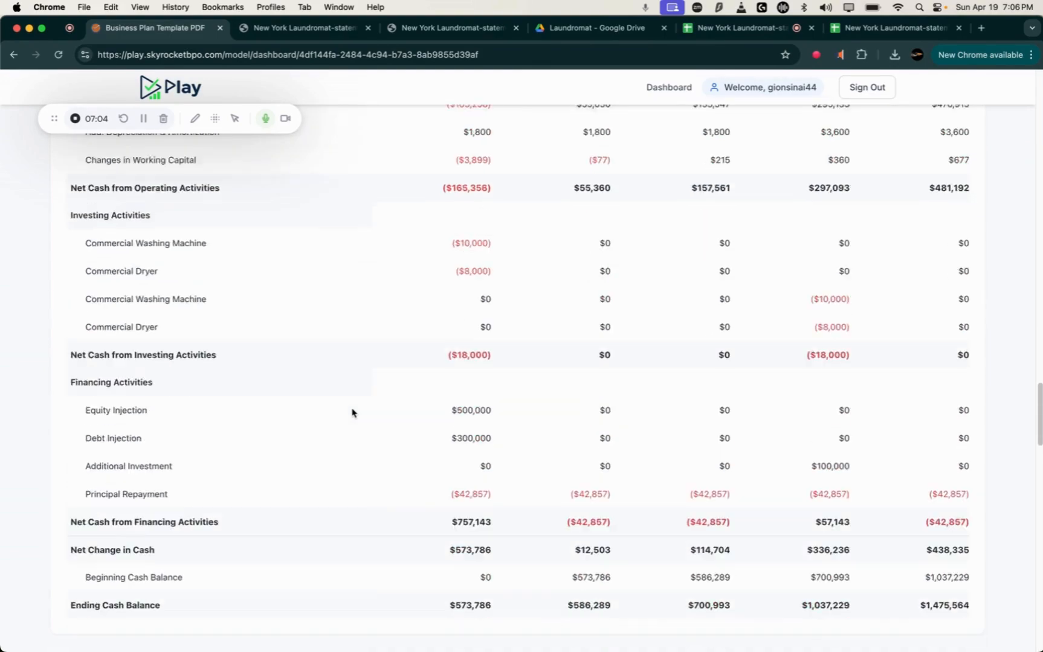
scroll(352, 413, down, 2)
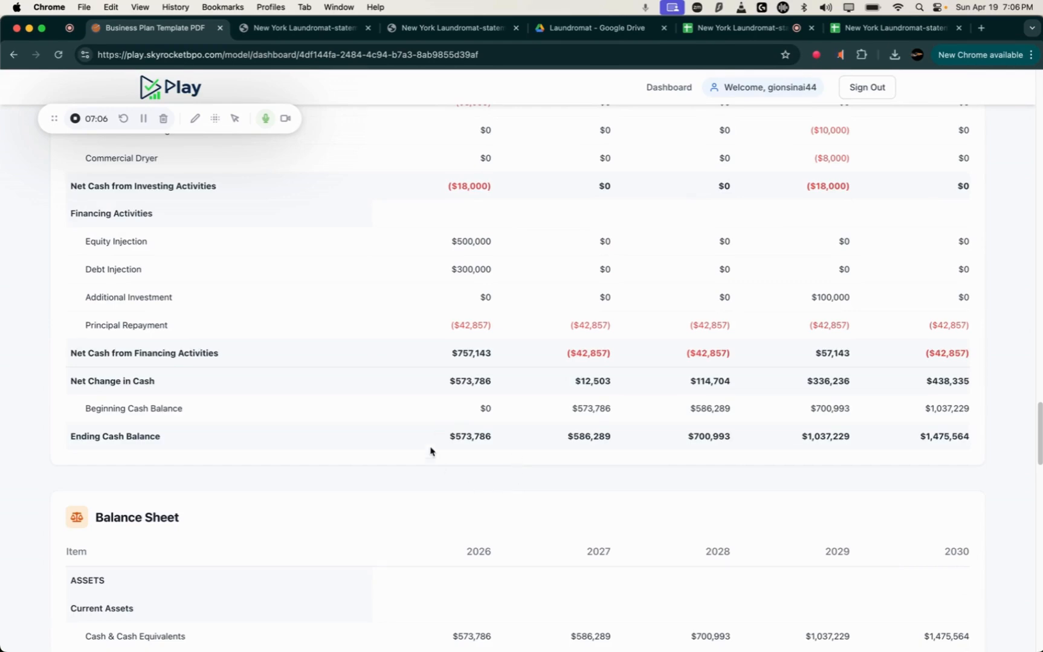
scroll(619, 397, up, 10)
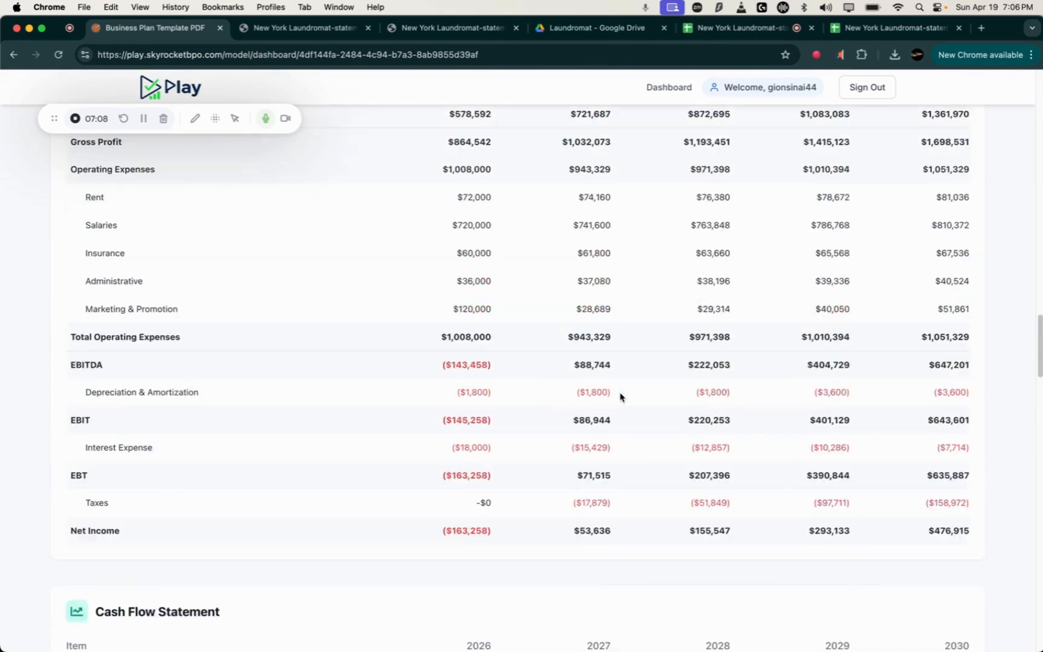
scroll(619, 397, down, 4)
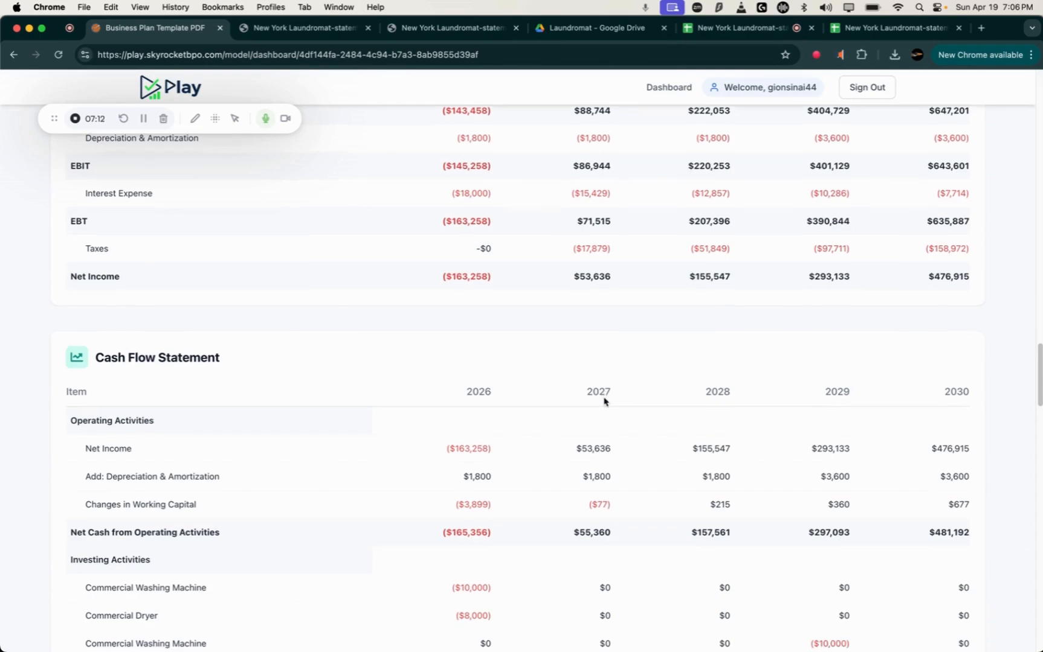
scroll(603, 398, down, 9)
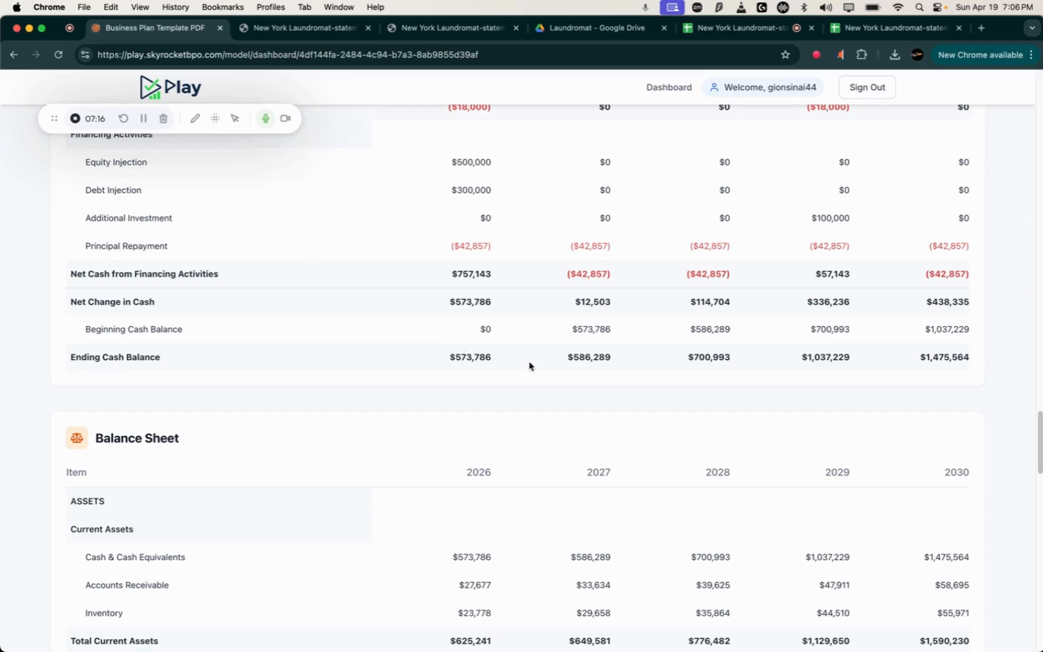
scroll(459, 349, up, 10)
scroll(459, 348, down, 5)
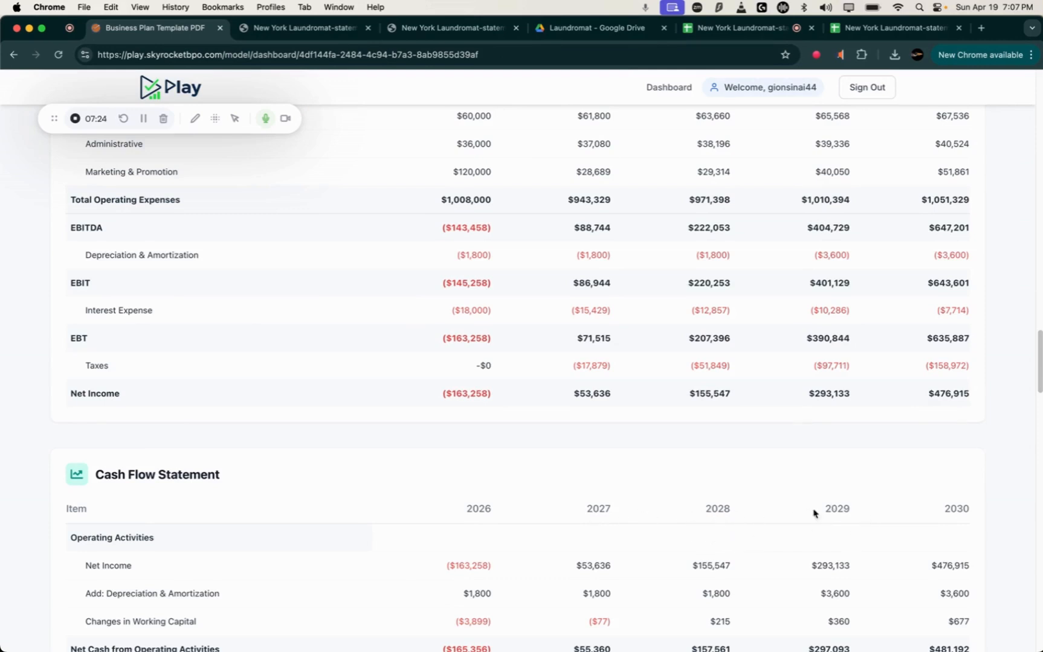
scroll(574, 482, up, 15)
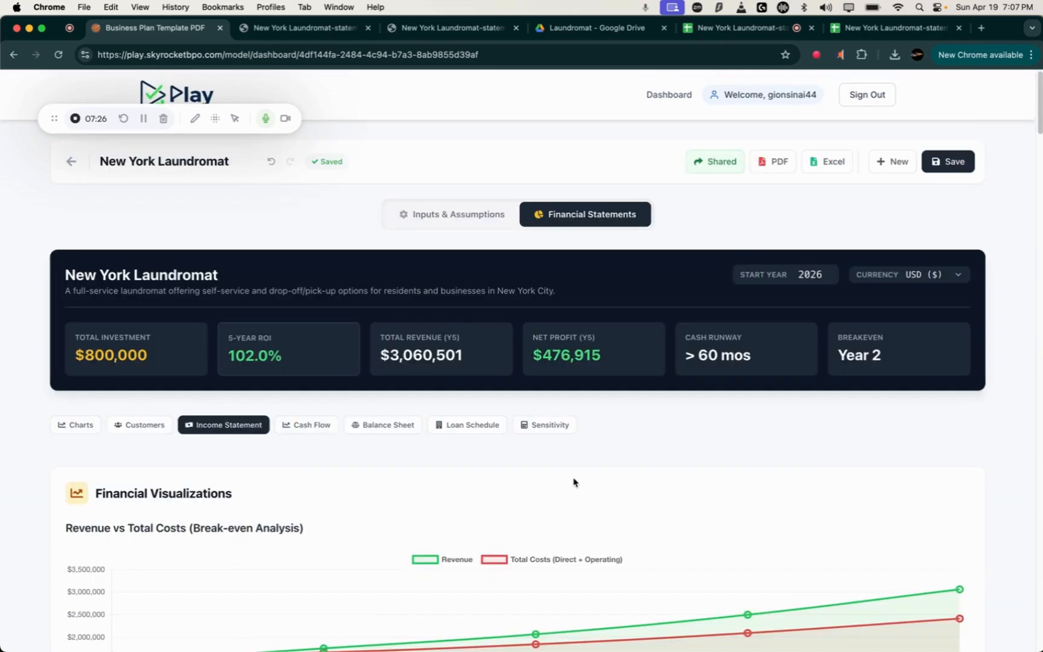
Step: Review the Growth & Marketing assumptions and compare them with the Customers Acquired & Retained table in the Financial Statements
click(452, 217)
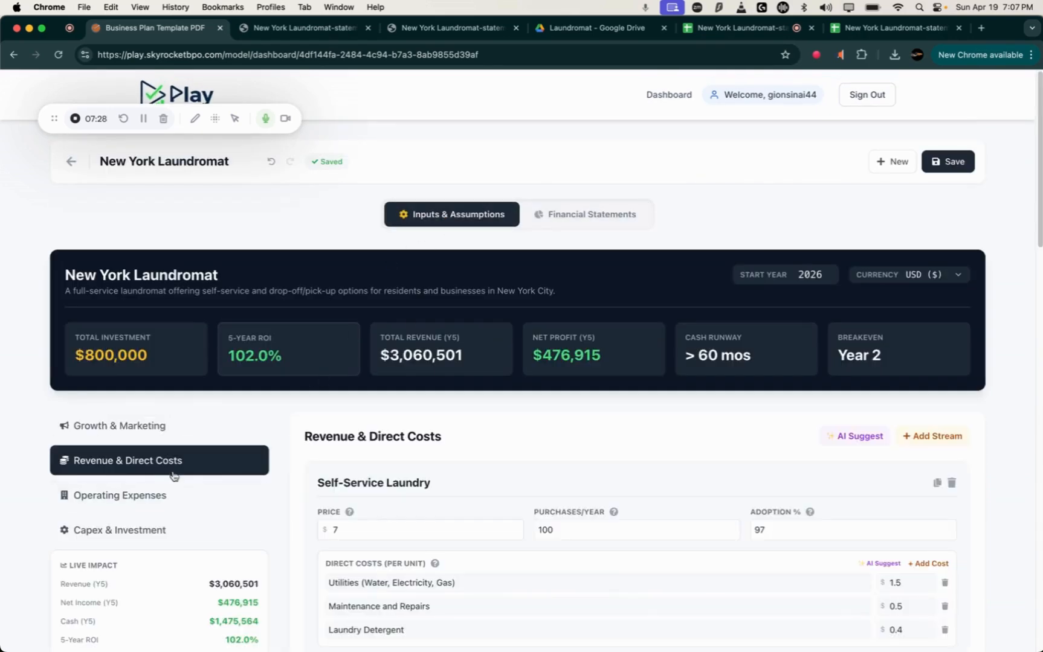
click(191, 428)
scroll(416, 485, down, 5)
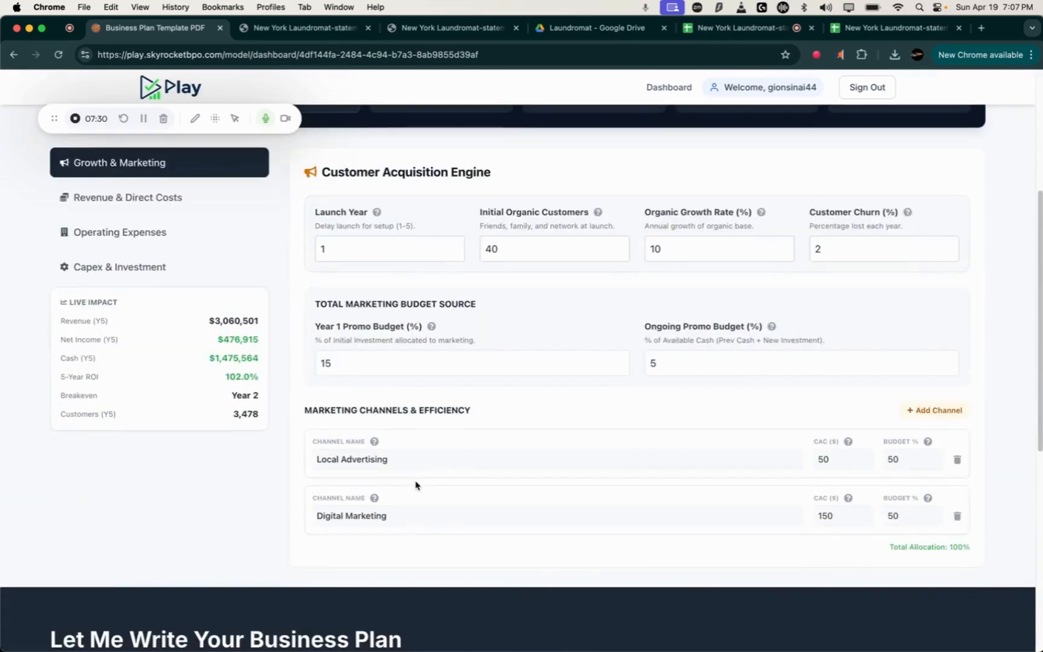
scroll(415, 485, up, 4)
click(581, 207)
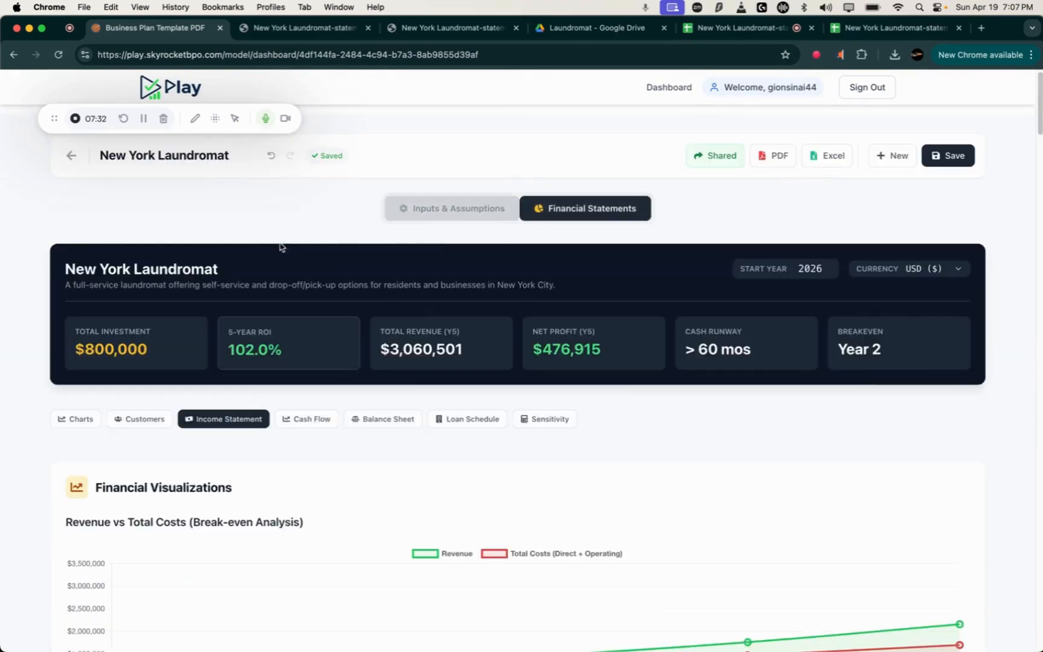
scroll(123, 419, down, 20)
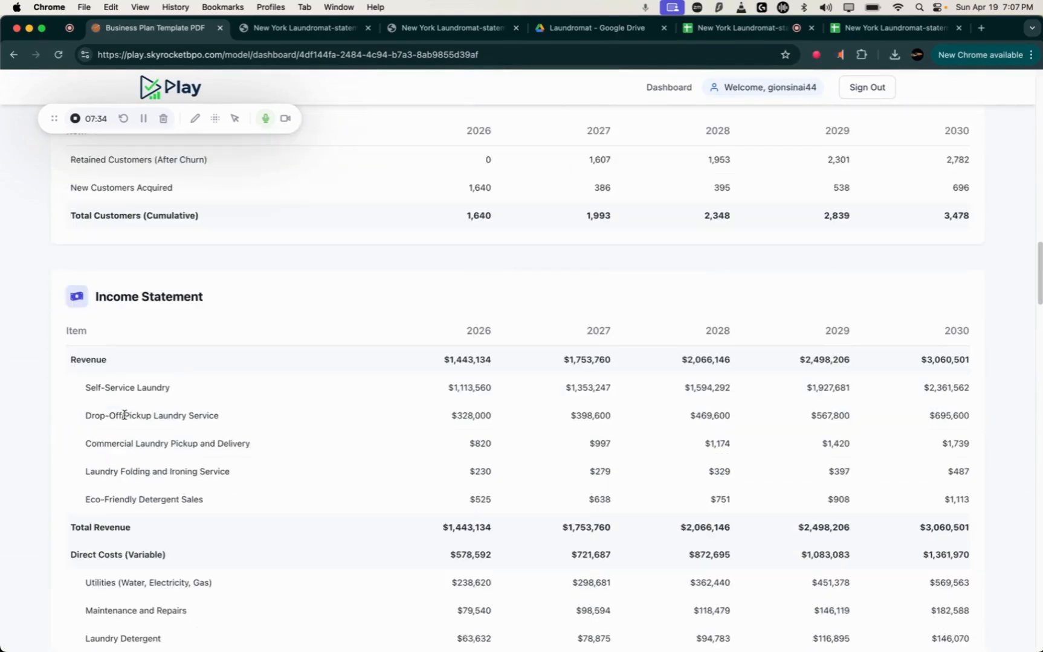
scroll(330, 413, up, 3)
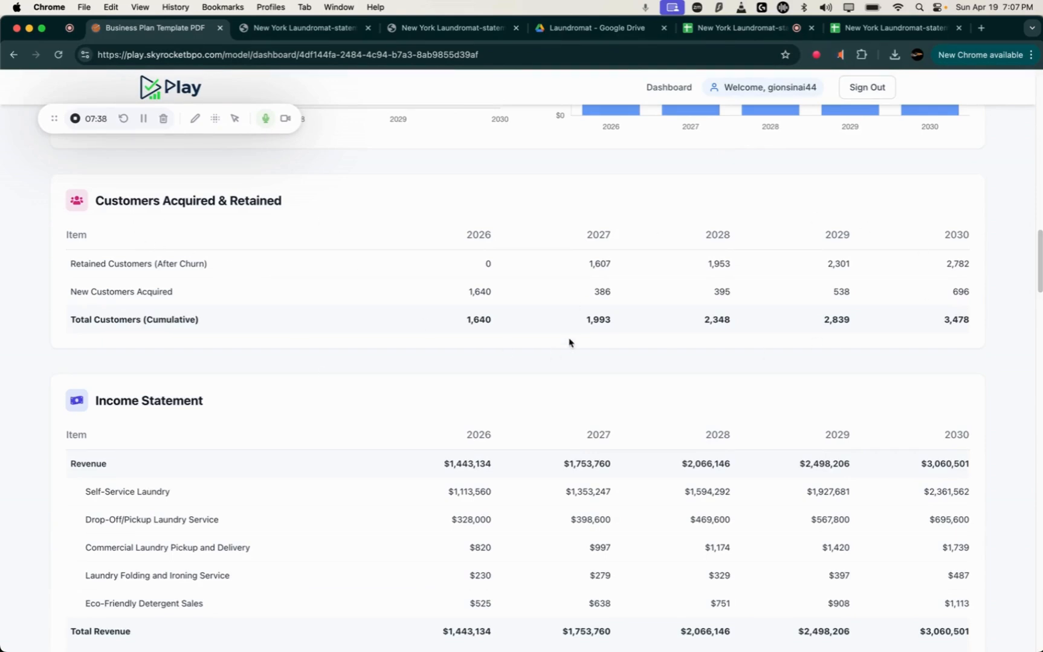
scroll(569, 343, up, 15)
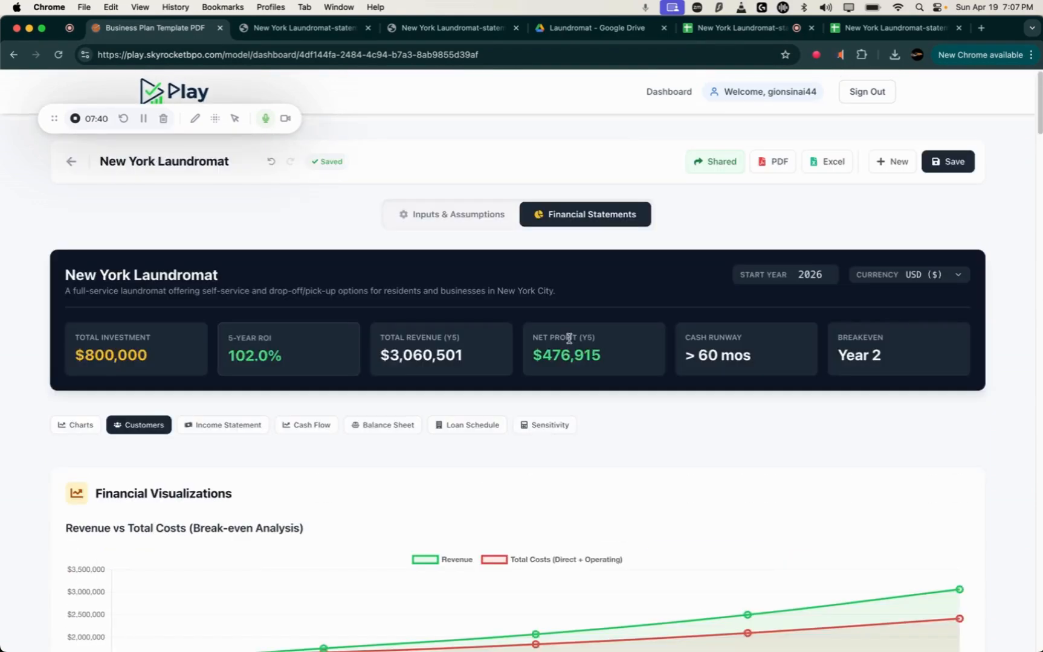
Step: Try a Customer Churn of 15% in the Growth & Marketing assumptions to test its impact on the model
click(435, 215)
scroll(404, 452, down, 3)
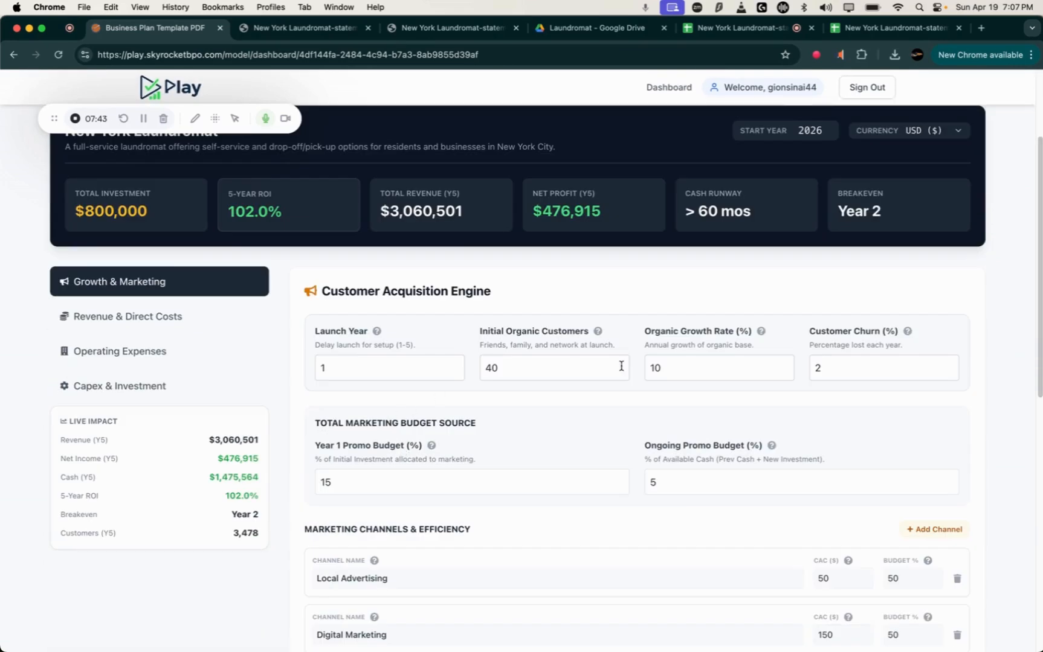
double_click(831, 367)
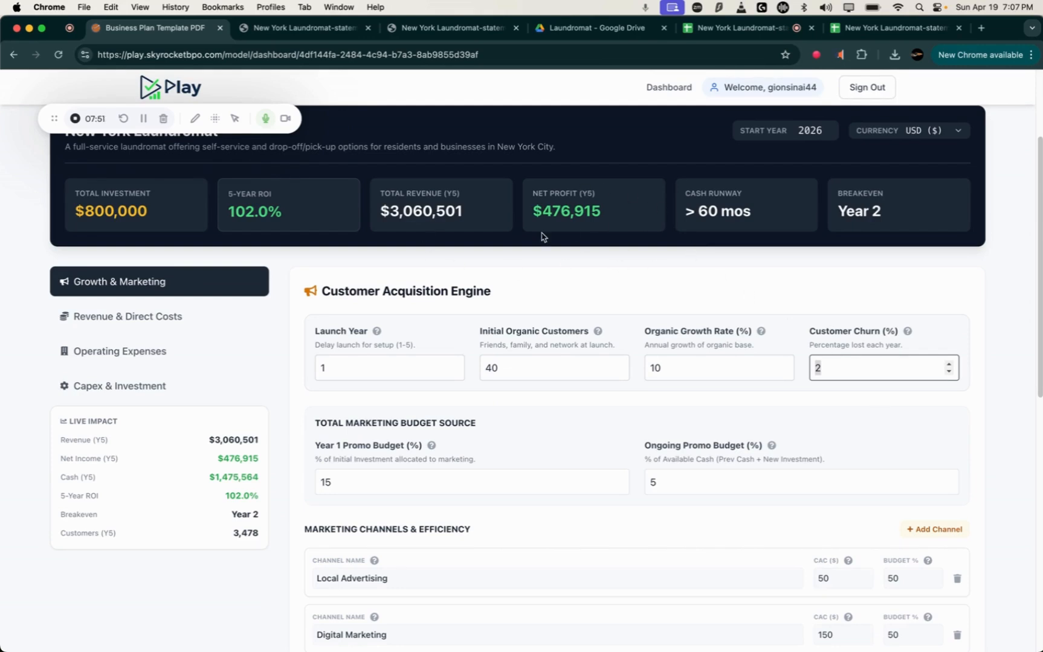
text(15)
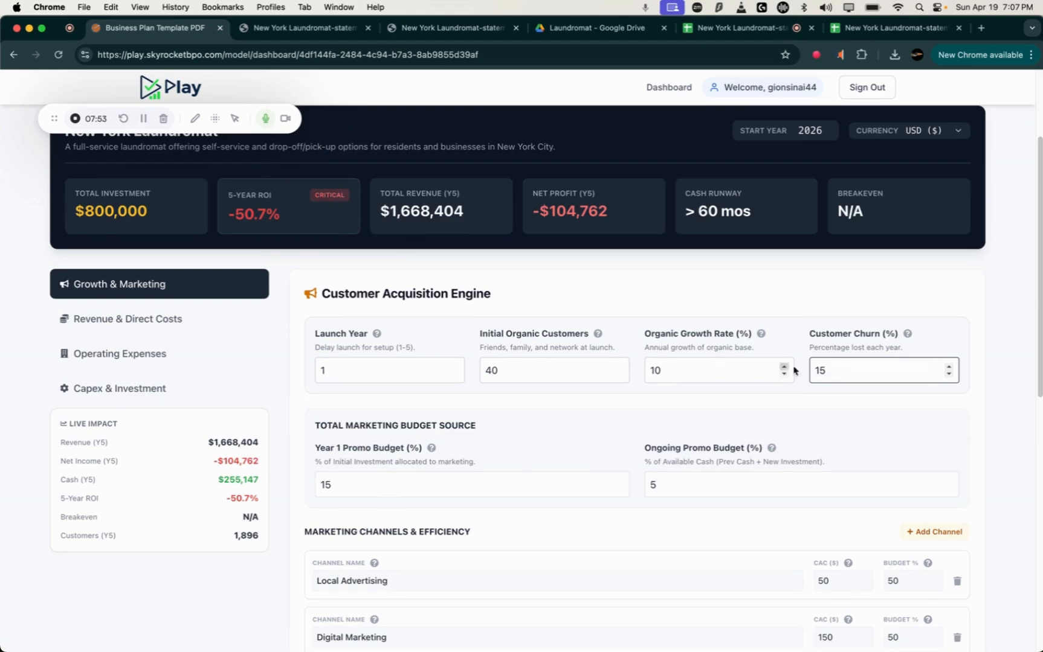
Step: Set the Customer Churn to 5% in the Customer Acquisition Engine
drag(829, 370, 806, 371)
mouse_move(906, 332)
click(853, 366)
double_click(862, 369)
text(5)
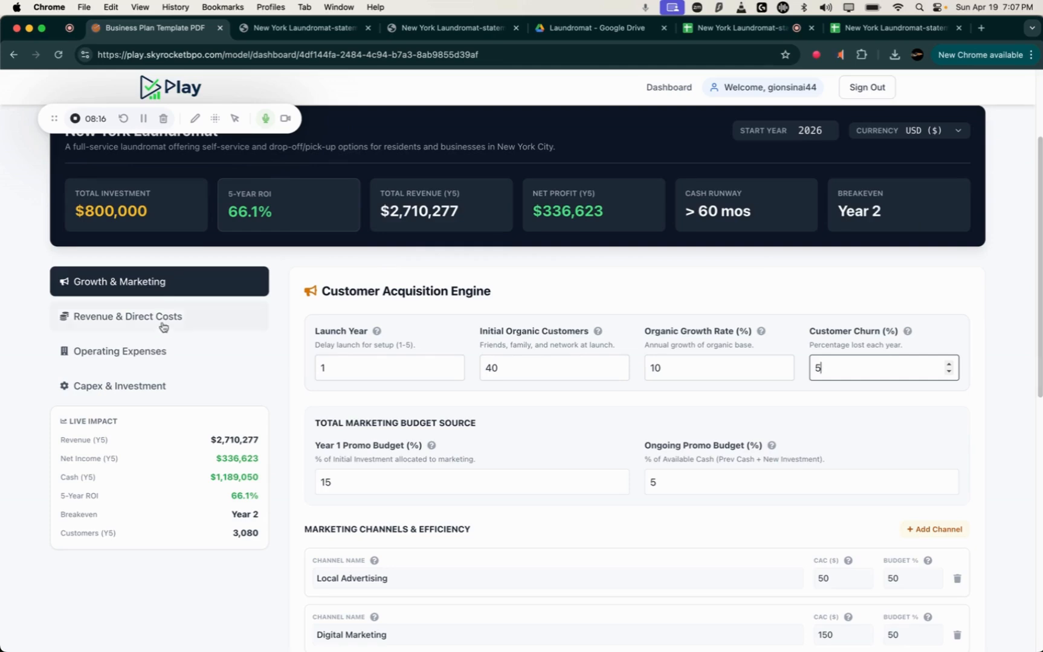
Step: Review the fixed Operating Expenses assumptions, checking the five-year amounts for rent, salaries, insurance and administrative costs
click(156, 349)
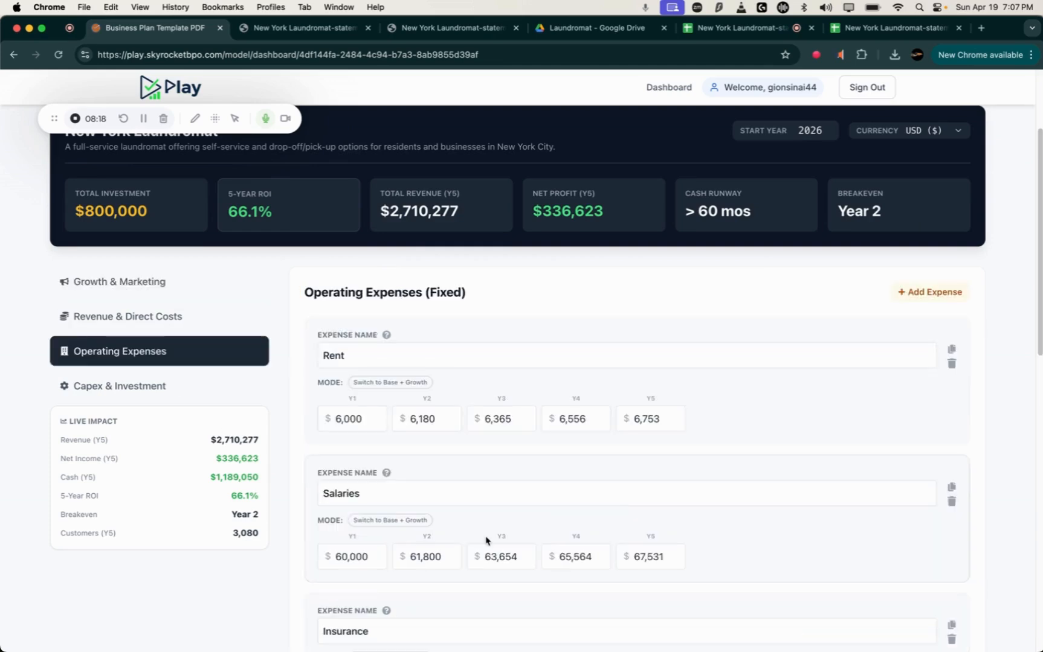
scroll(581, 514, down, 5)
scroll(581, 514, up, 5)
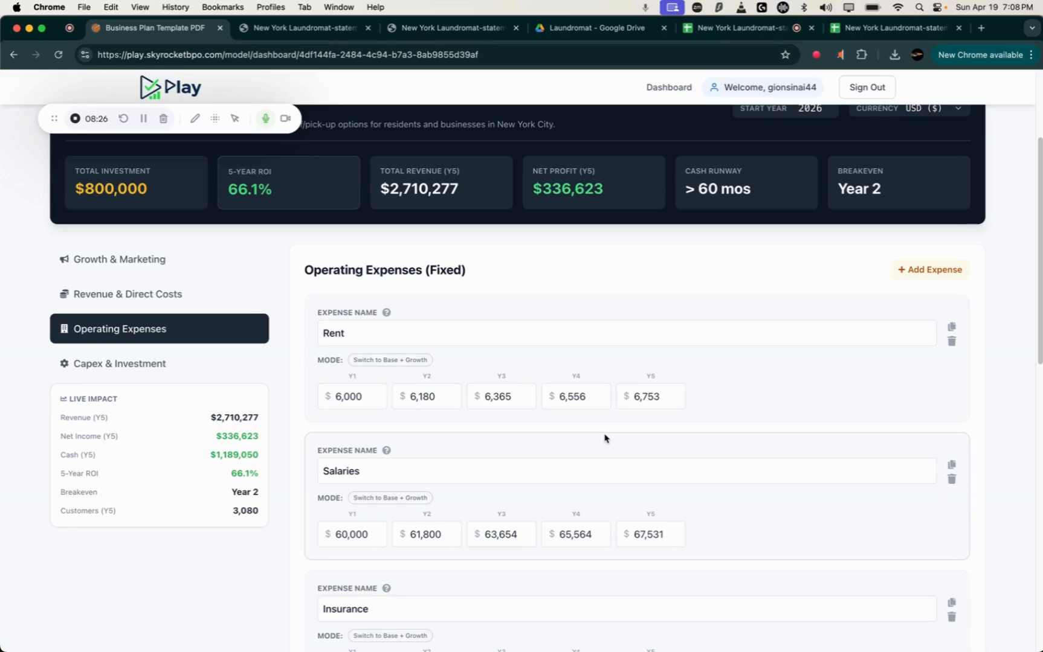
scroll(666, 384, down, 5)
scroll(668, 387, up, 5)
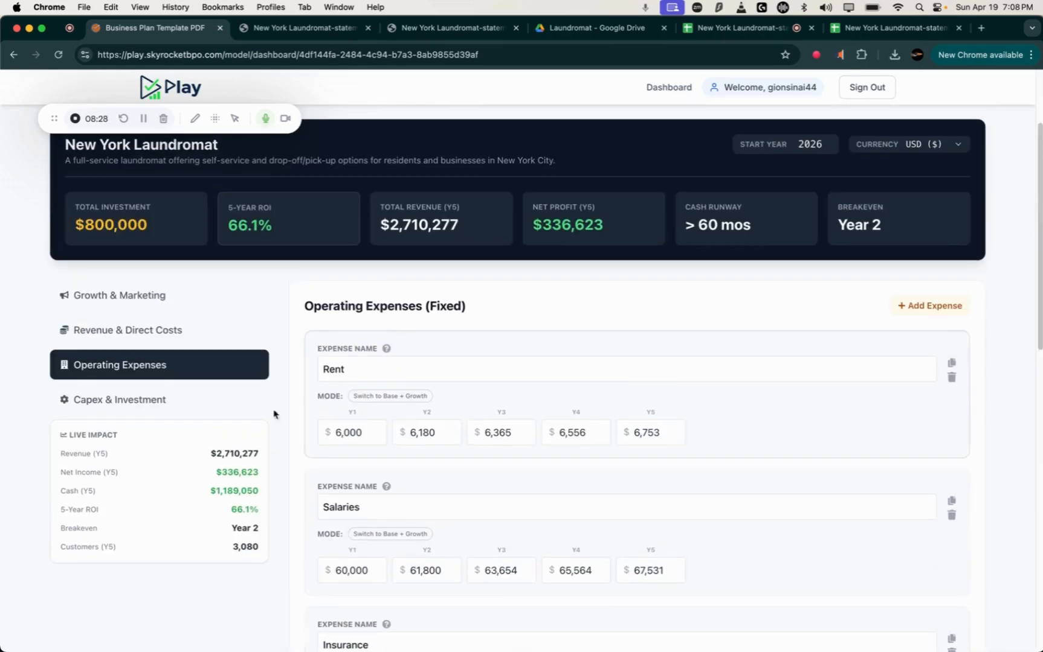
scroll(473, 421, down, 5)
scroll(622, 421, up, 5)
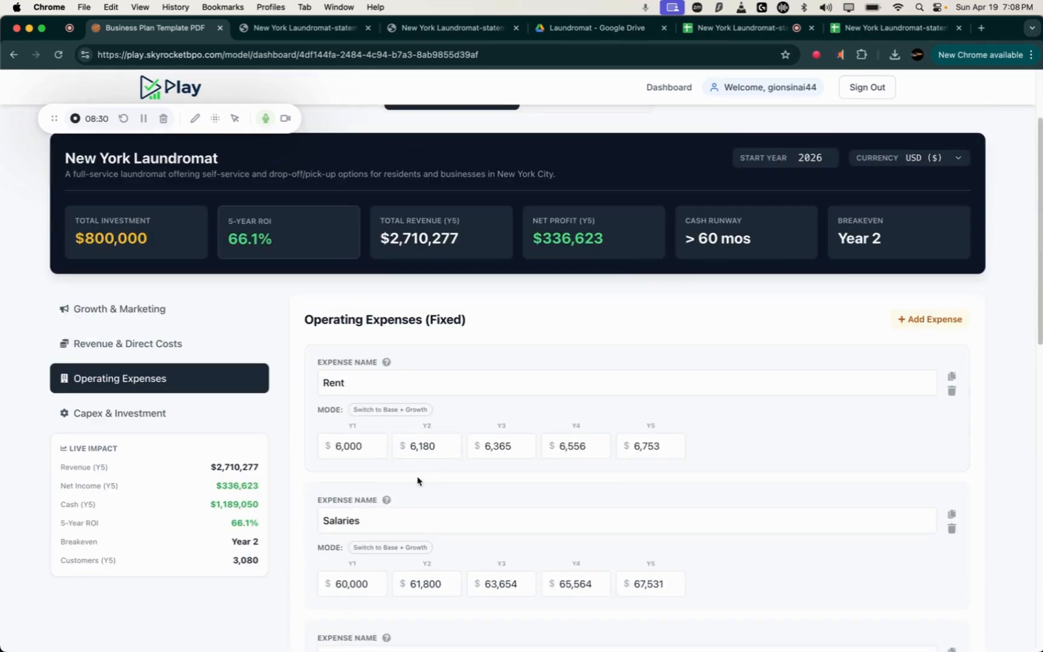
scroll(598, 399, up, 3)
scroll(617, 494, down, 4)
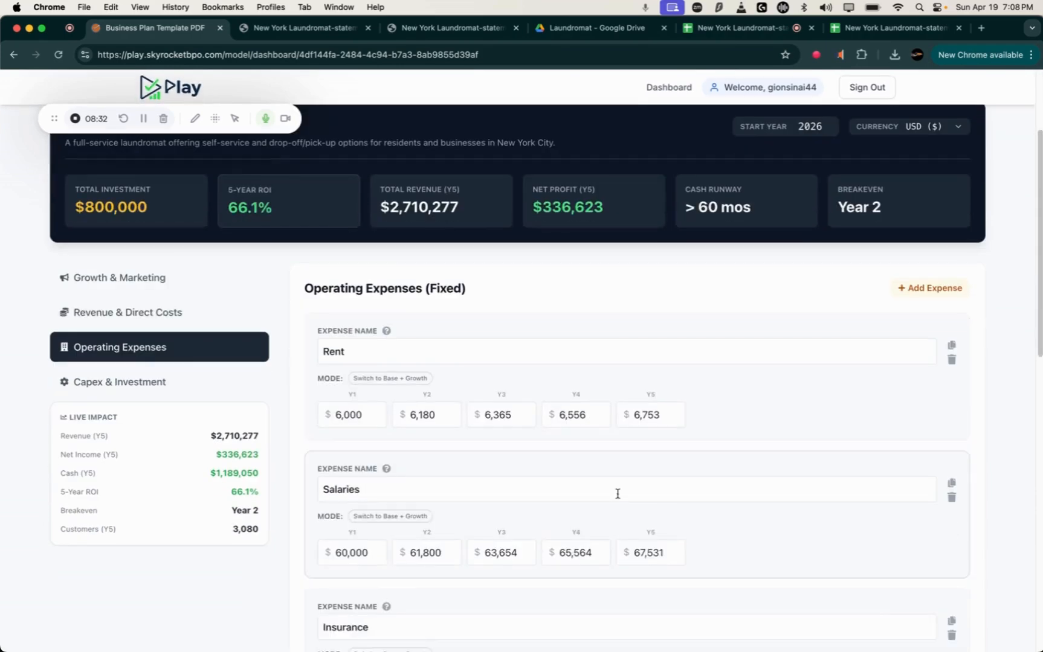
Step: Try adding a new fixed operating expense and delete the blank entry
click(909, 290)
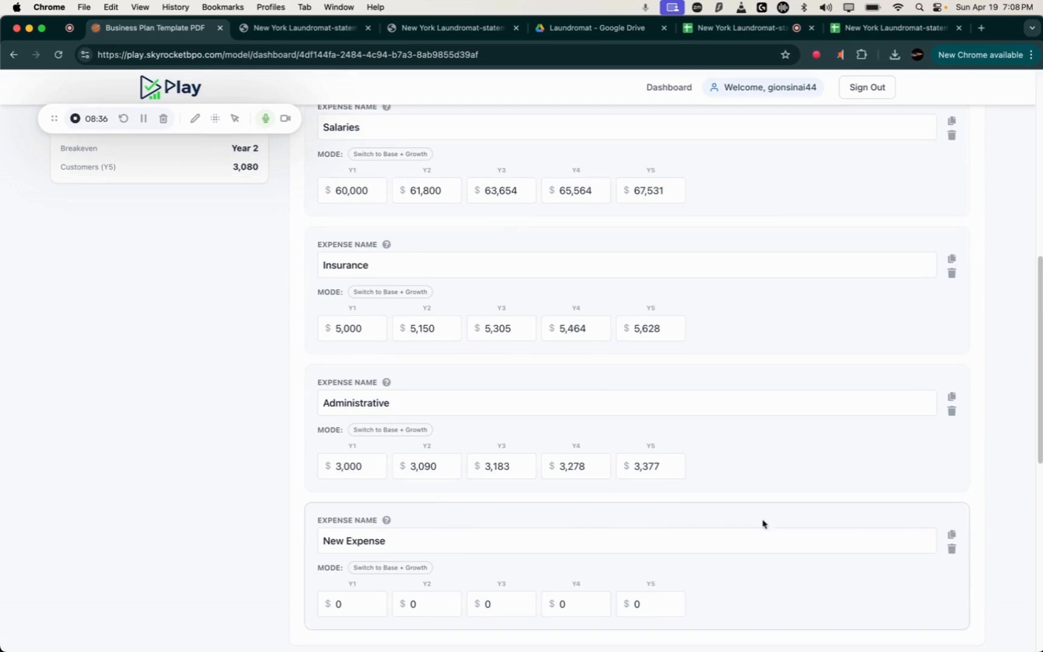
click(950, 549)
scroll(326, 393, up, 10)
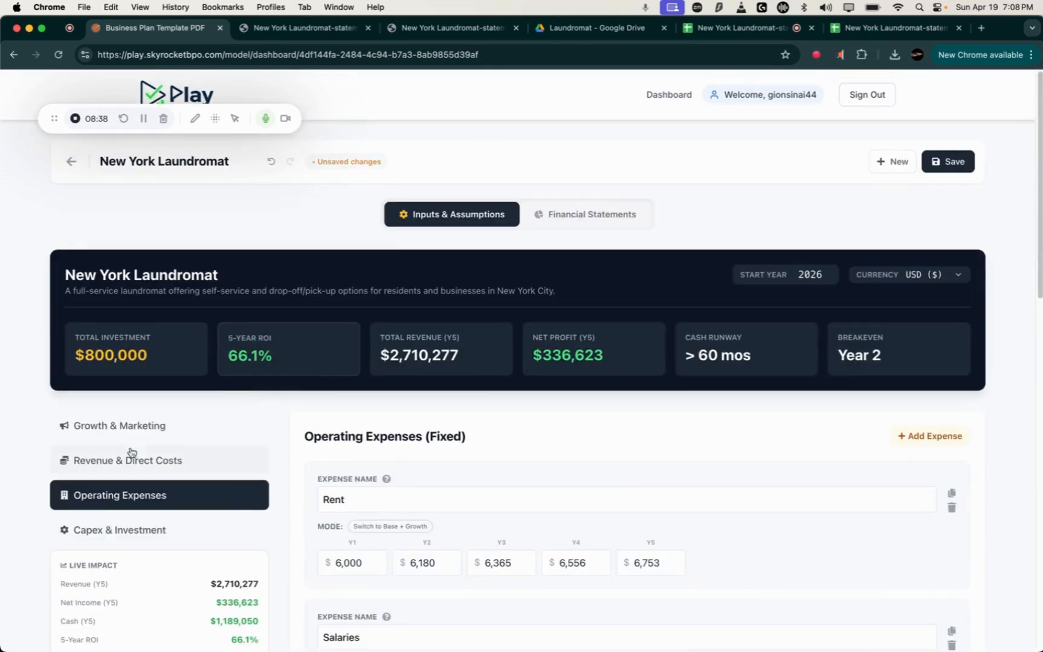
Step: Review the Capex & Investment assumptions, including initial funding, working capital and capital expenditure items
scroll(133, 393, down, 5)
click(137, 256)
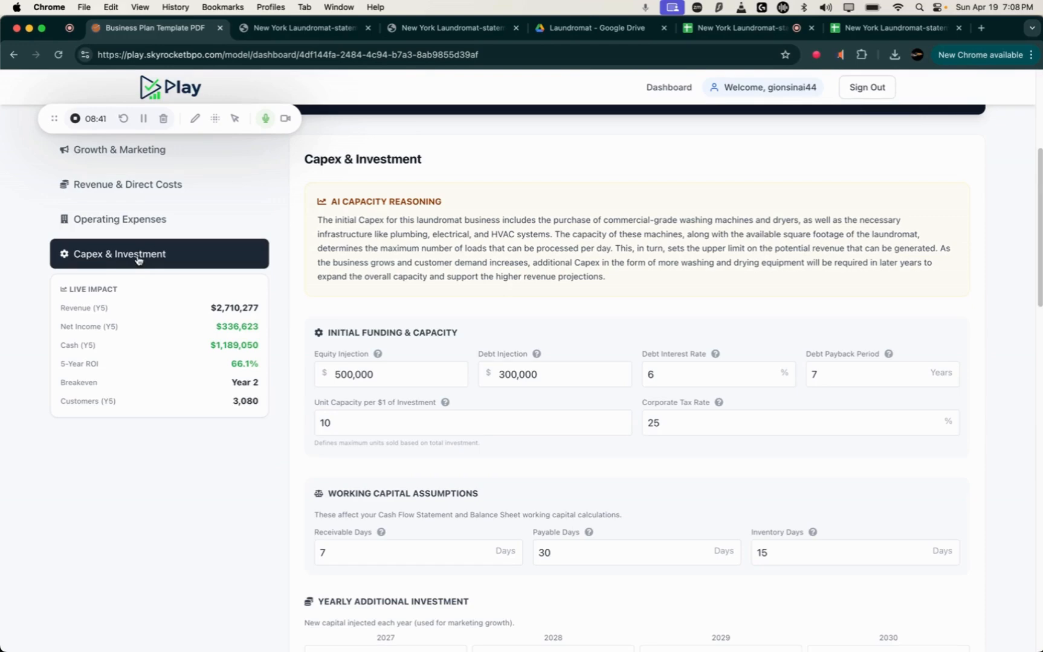
scroll(624, 403, down, 8)
scroll(624, 403, up, 12)
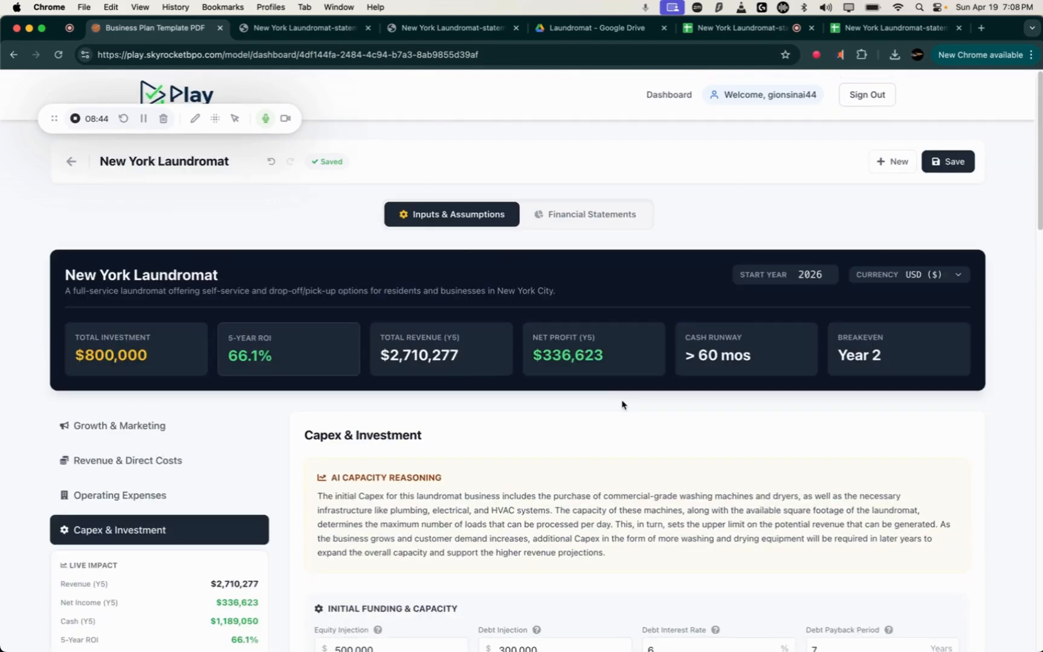
Step: Examine the Revenue vs Total Costs break-even chart and the Capital Expenditure by Year chart in the Financial Statements
click(587, 213)
scroll(467, 439, down, 5)
scroll(468, 440, up, 2)
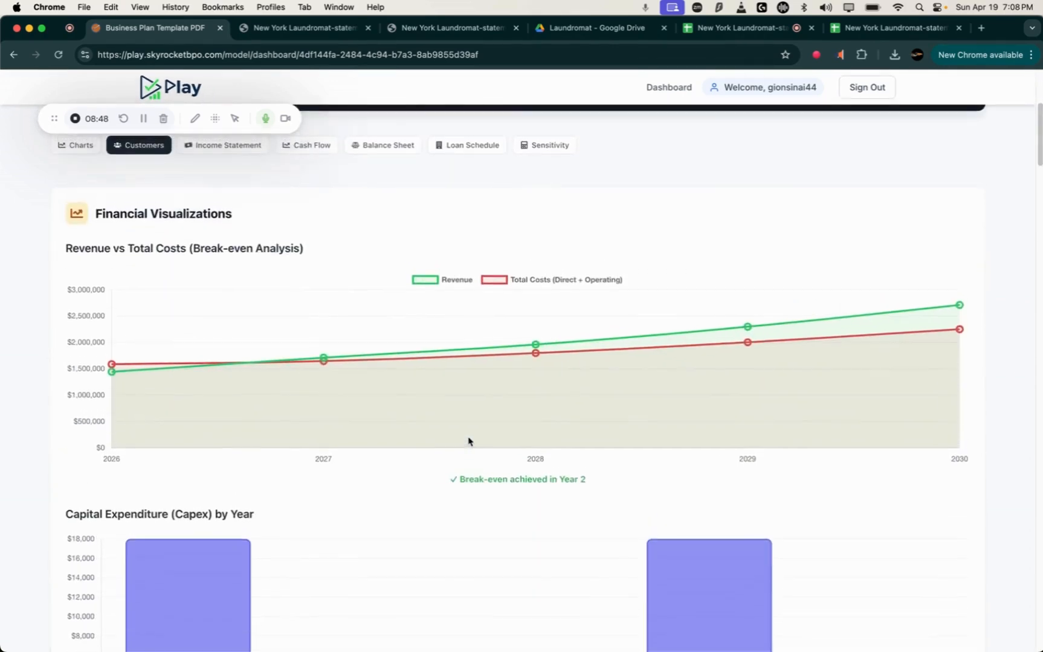
scroll(469, 441, down, 3)
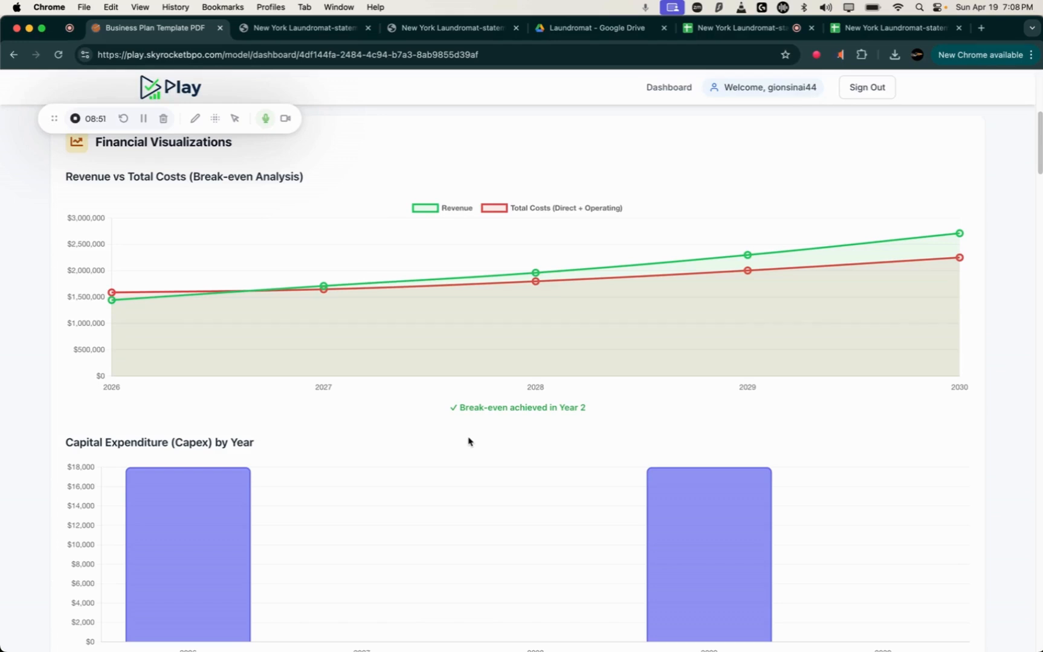
mouse_move(291, 244)
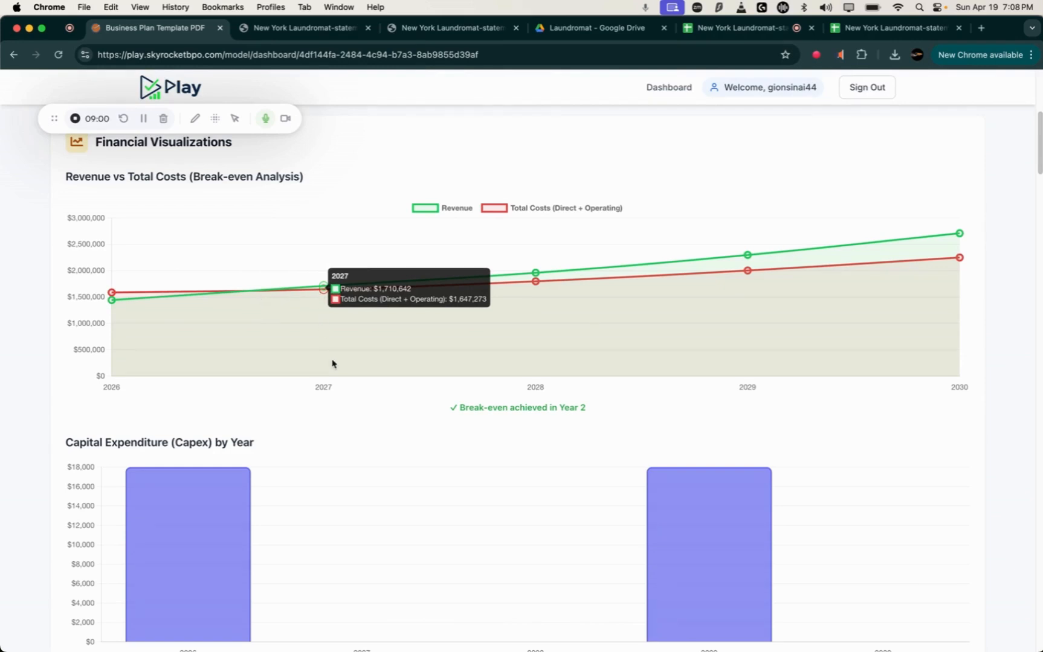
scroll(332, 363, down, 5)
scroll(256, 284, up, 1)
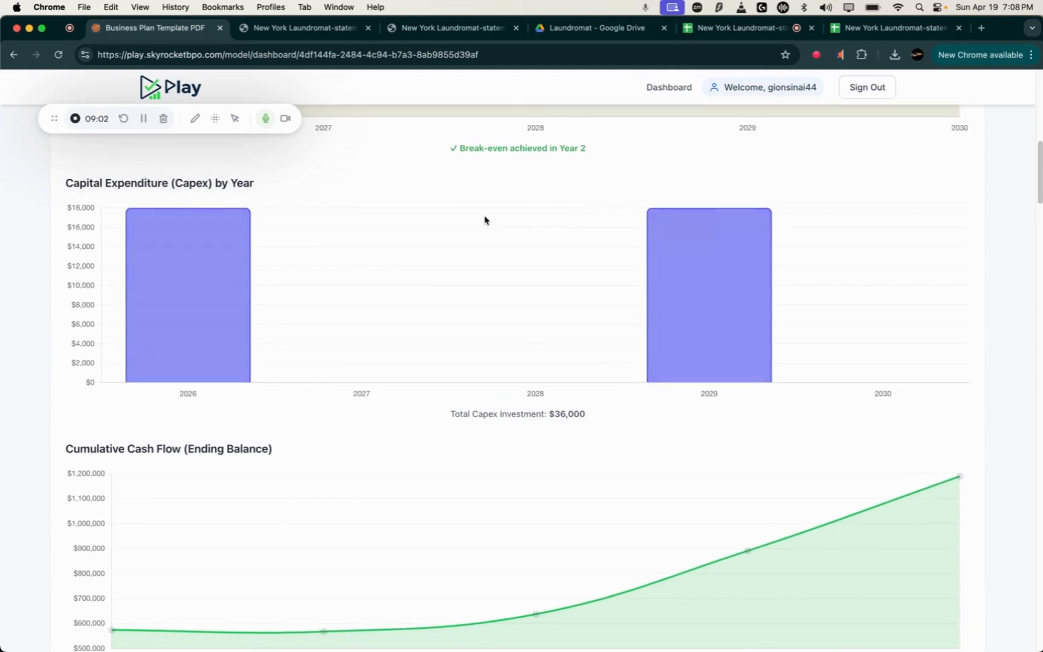
mouse_move(240, 283)
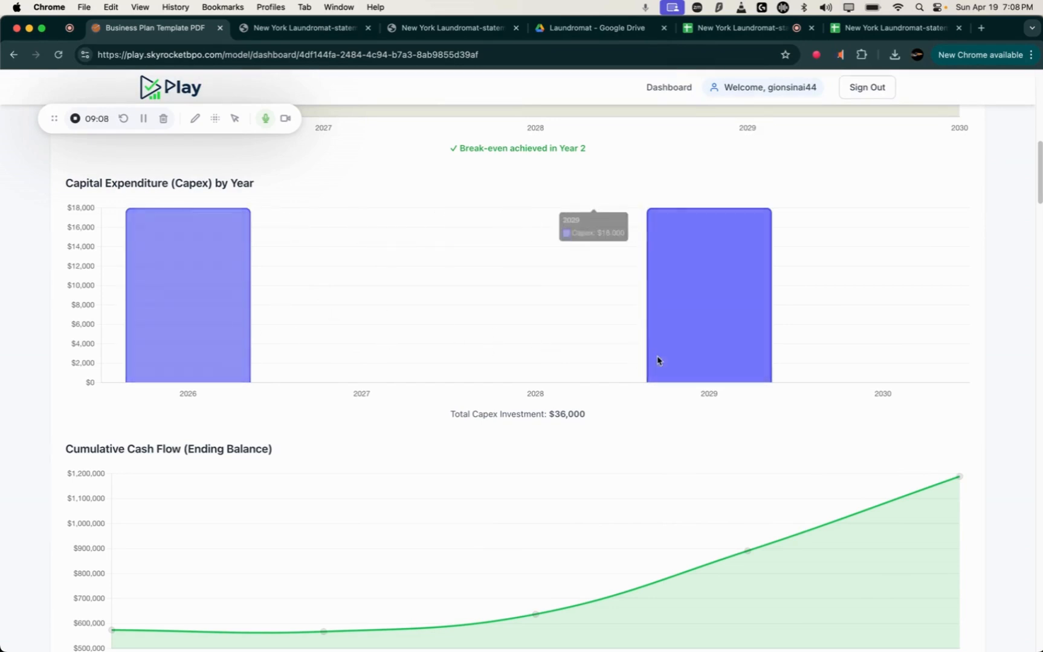
scroll(667, 351, up, 1)
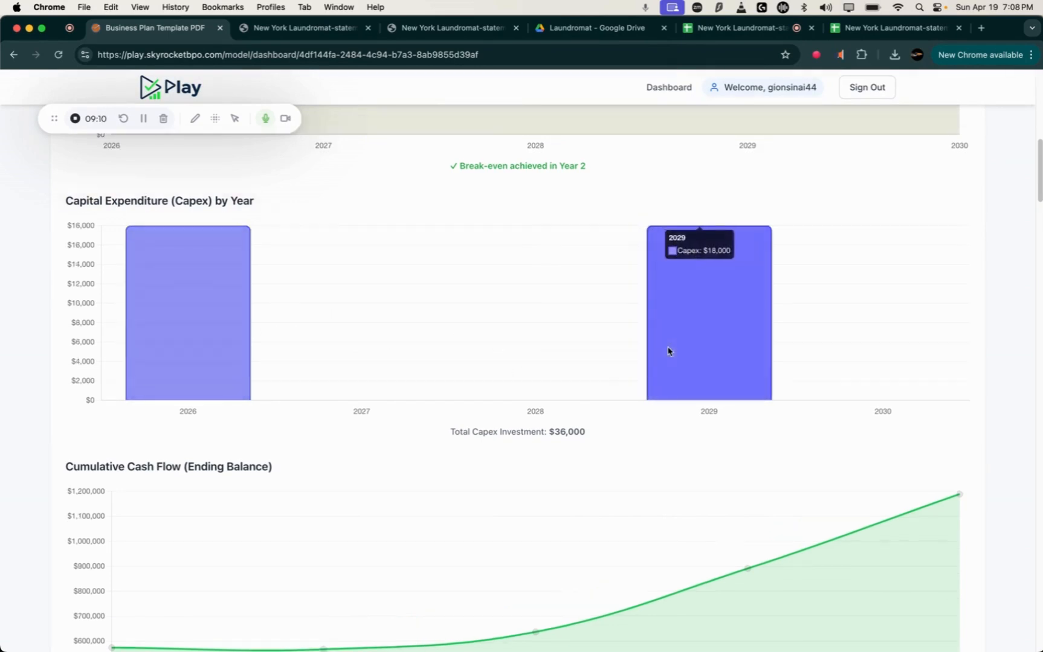
Step: Examine the Cumulative Cash Flow, Gross Margin, Net Margin and Revenue Mix Over Time charts
scroll(667, 351, up, 5)
scroll(667, 351, down, 9)
scroll(667, 351, up, 3)
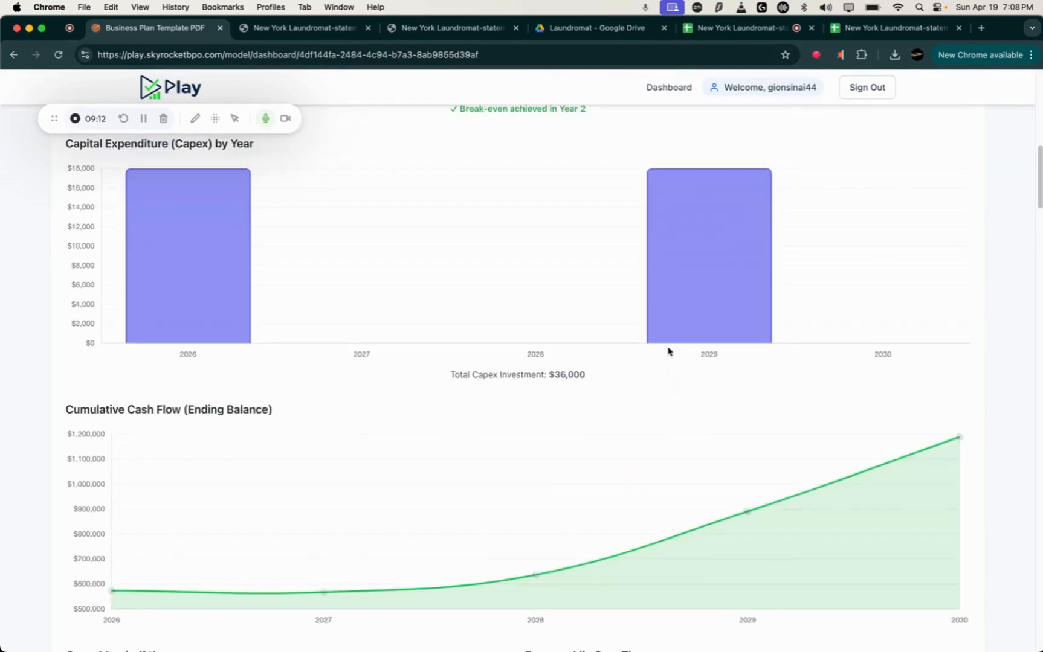
scroll(667, 351, down, 7)
scroll(462, 296, up, 6)
scroll(590, 391, down, 4)
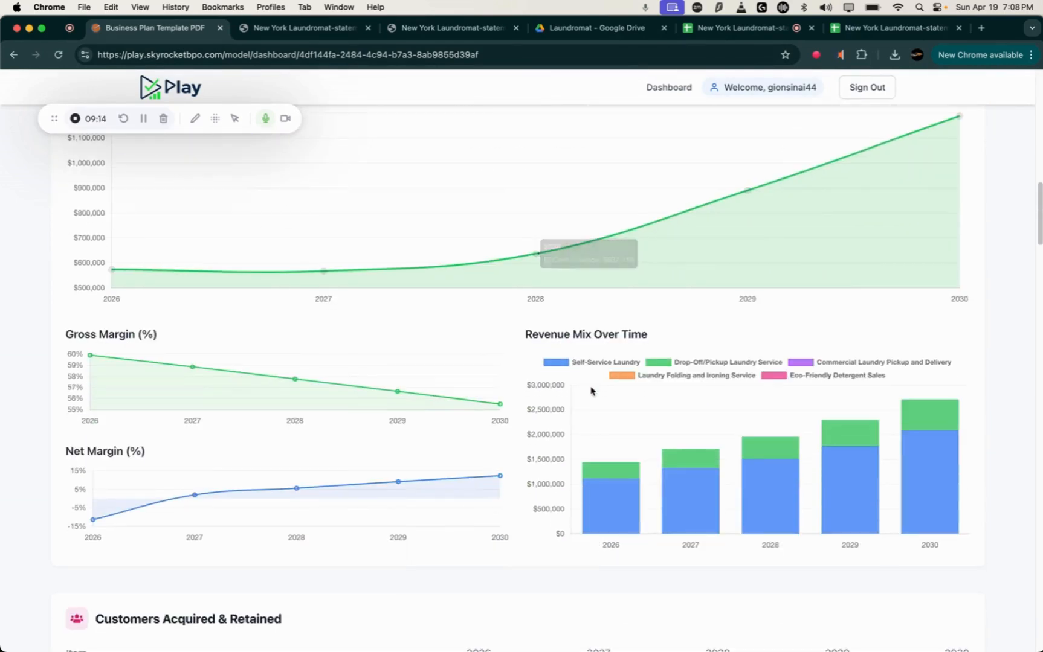
scroll(363, 387, down, 5)
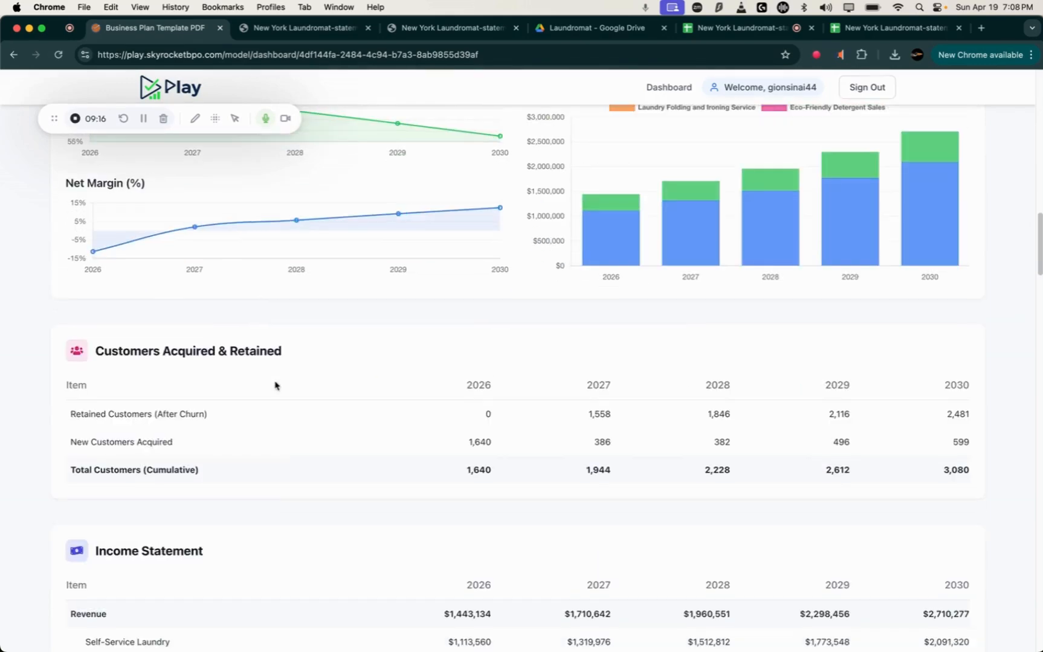
scroll(559, 339, up, 4)
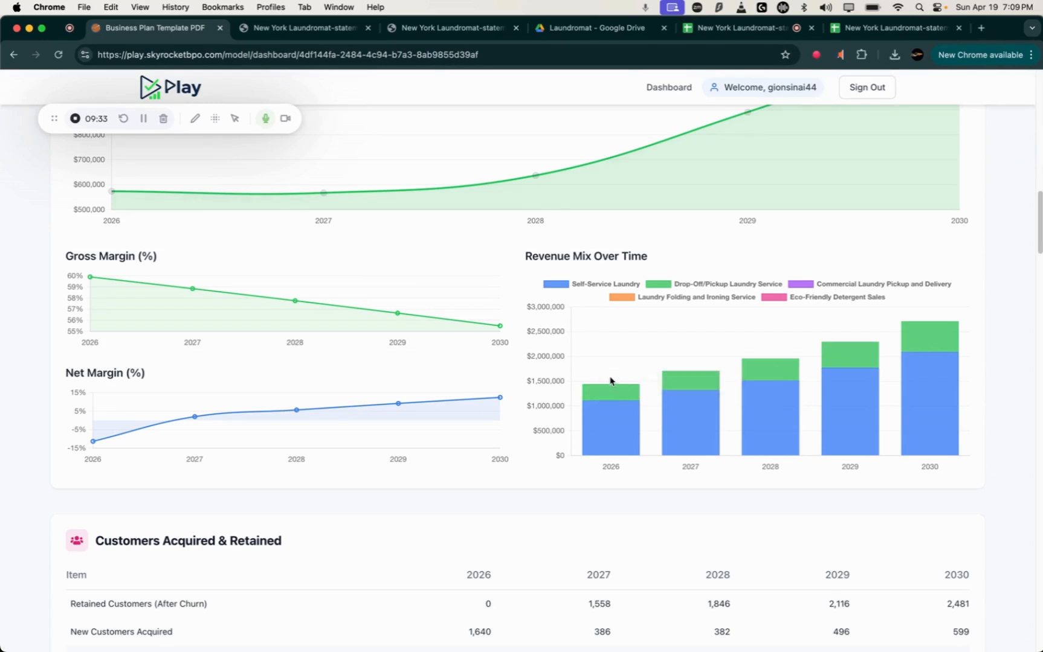
Step: Review the yearly cumulative totals in the Customers Acquired & Retained table and the Income Statement down to net income
scroll(611, 380, down, 5)
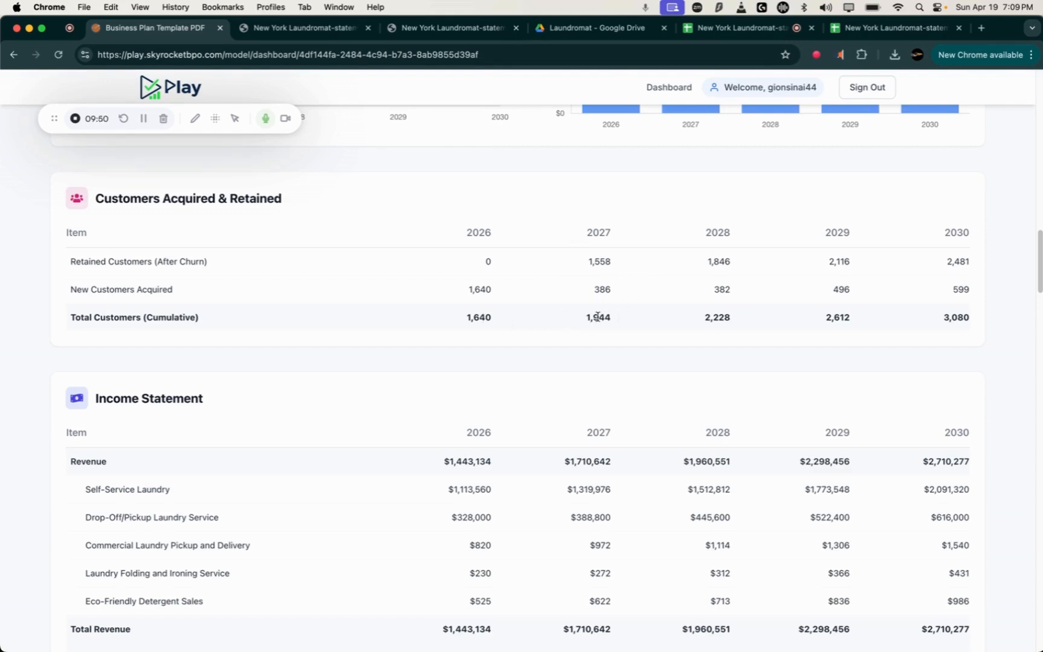
drag(460, 322, 977, 320)
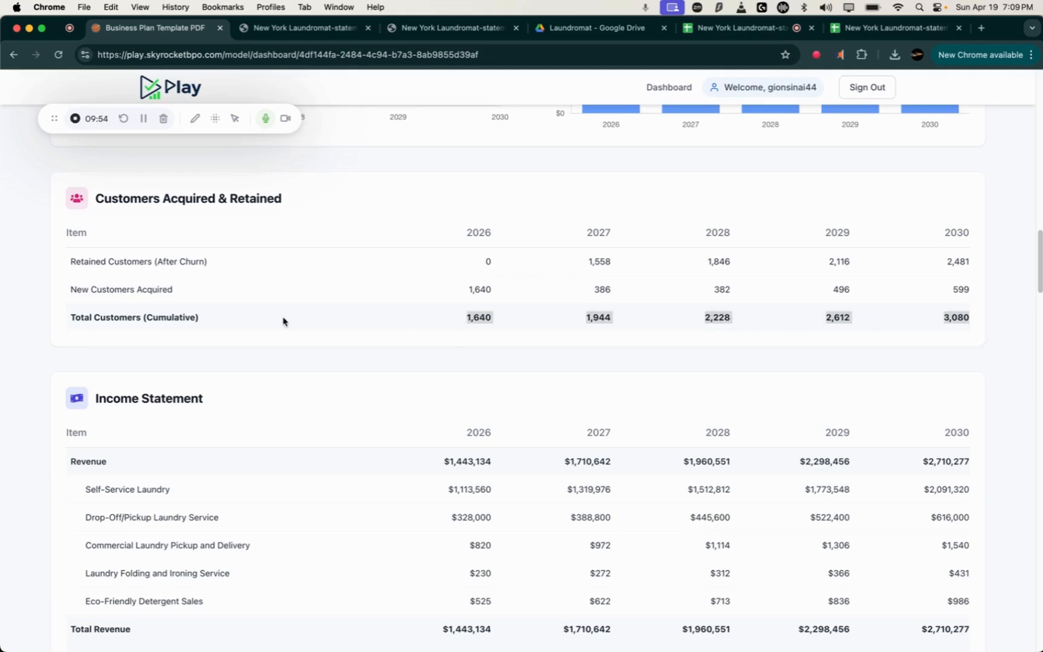
scroll(303, 369, down, 5)
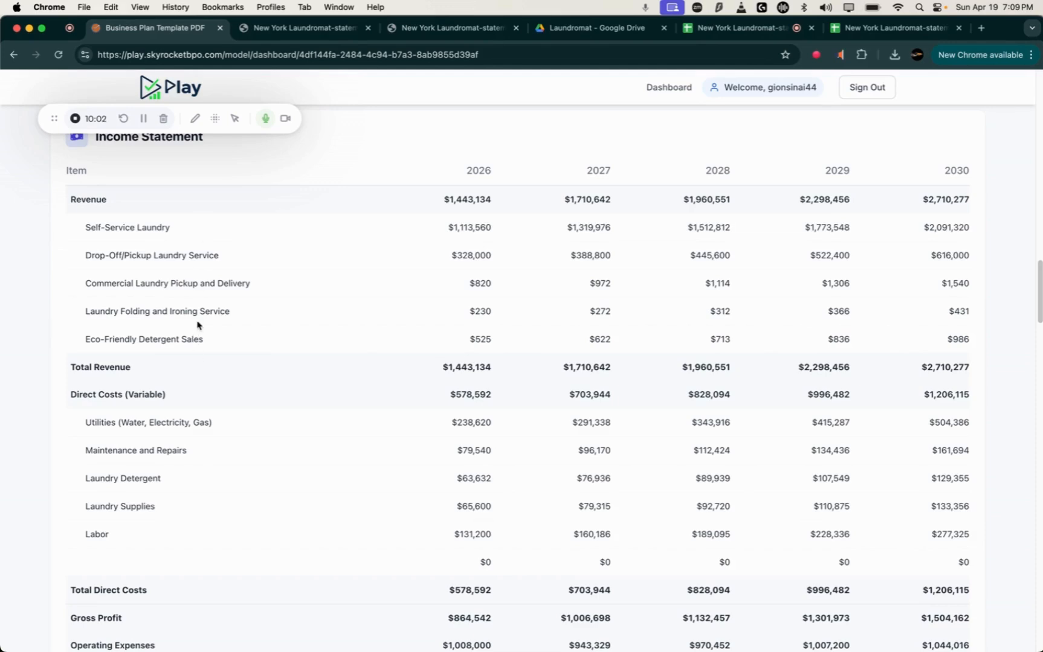
scroll(197, 325, down, 1)
scroll(181, 382, down, 4)
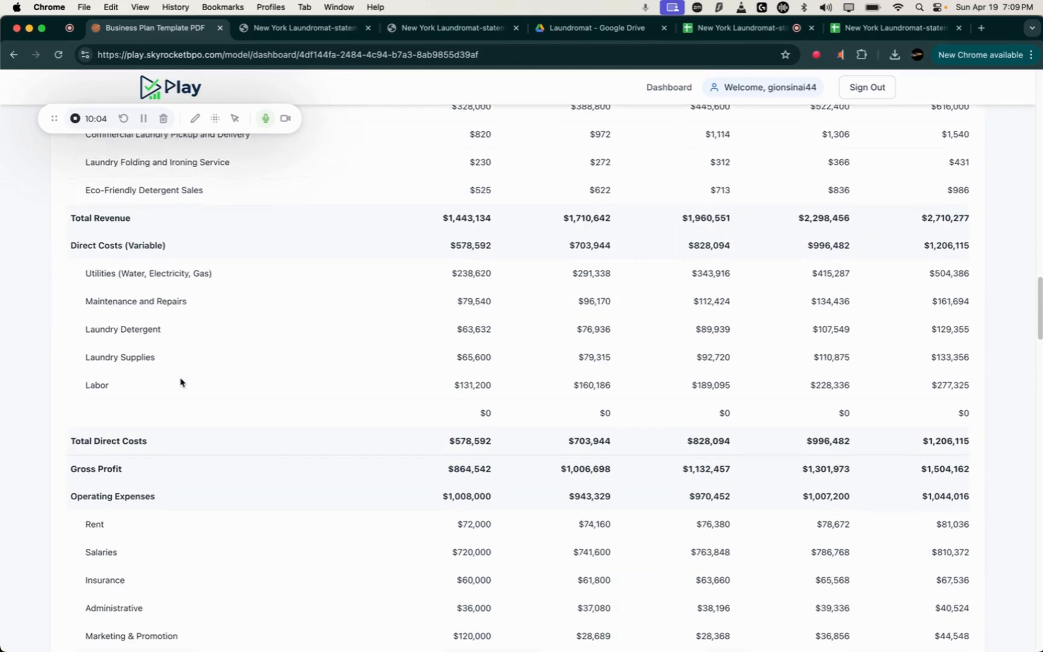
scroll(181, 381, down, 7)
scroll(141, 398, down, 5)
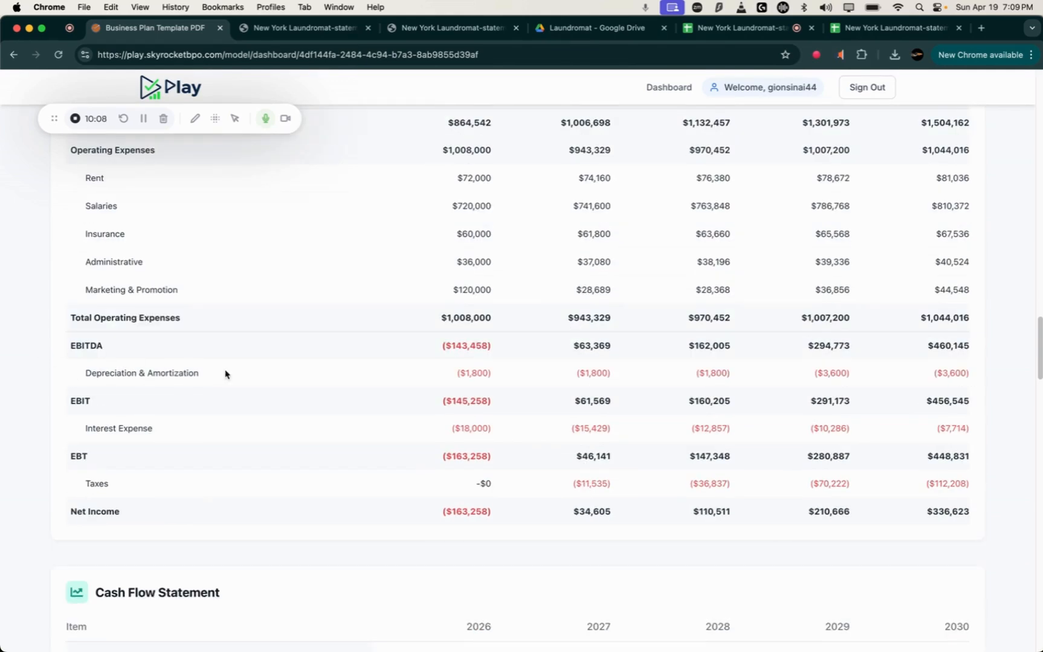
Step: Return to the Capex & Investment assumptions and check the debt terms, working capital days, yearly additional investment and equipment lifespans
scroll(227, 375, up, 20)
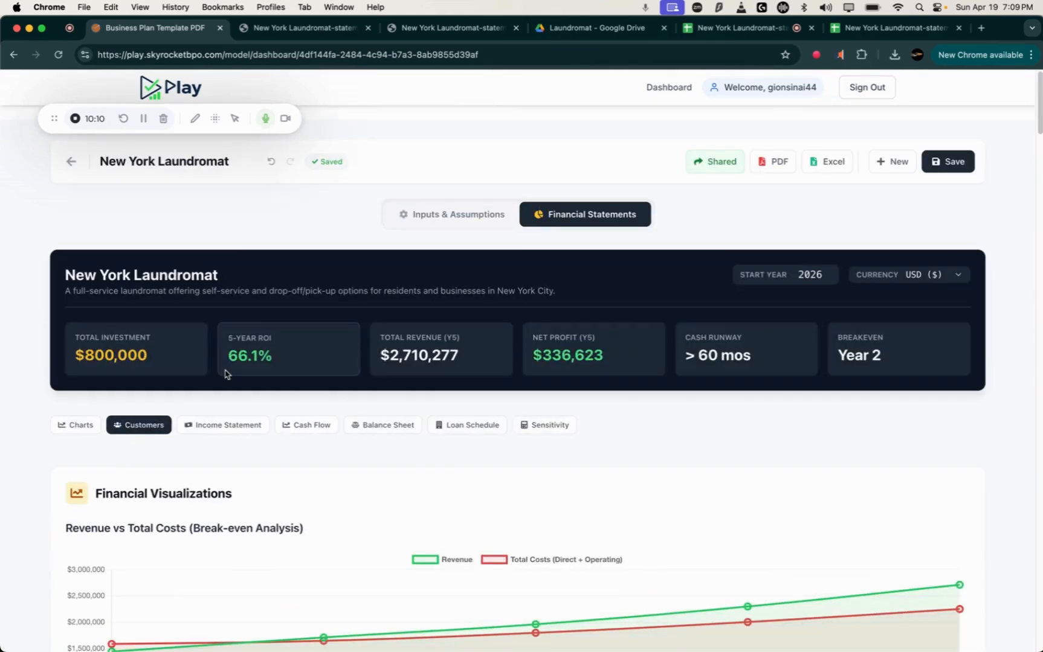
click(457, 215)
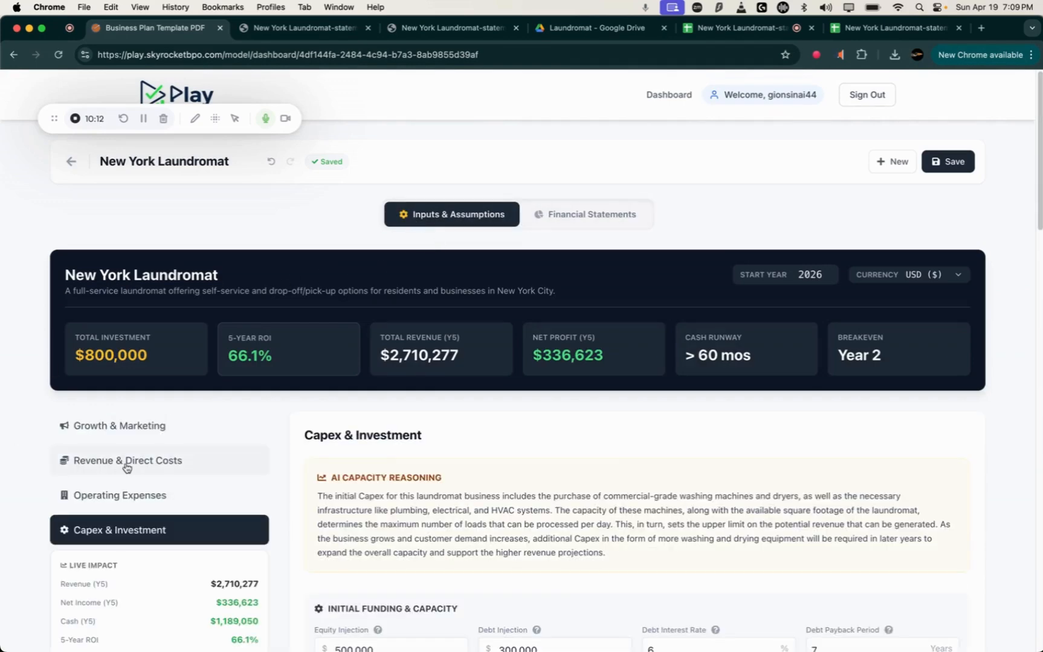
scroll(136, 511, down, 5)
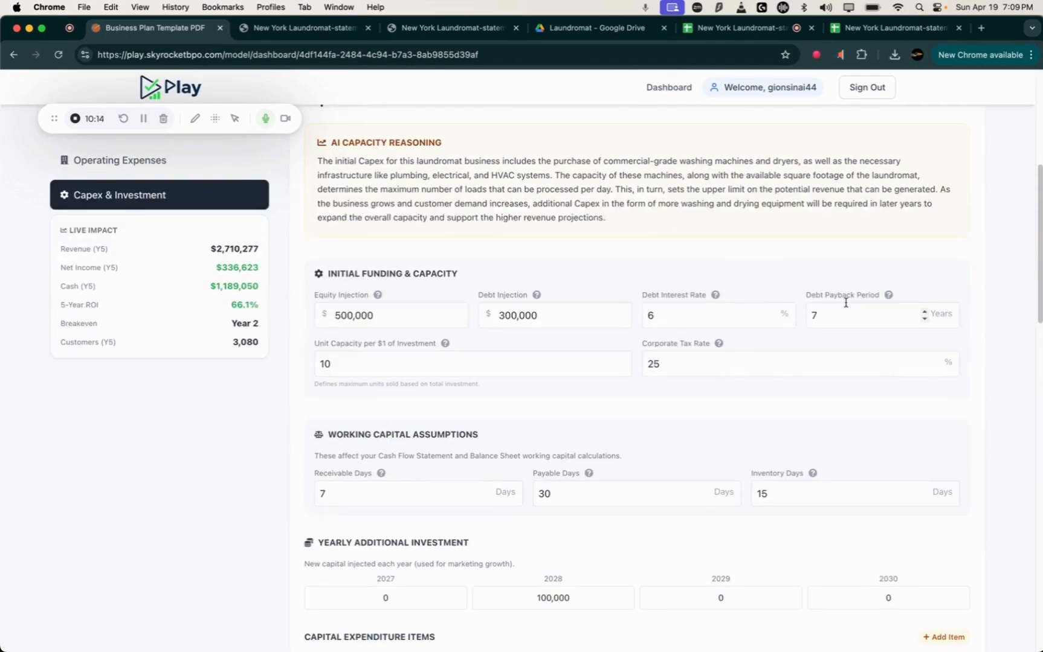
scroll(655, 435, down, 2)
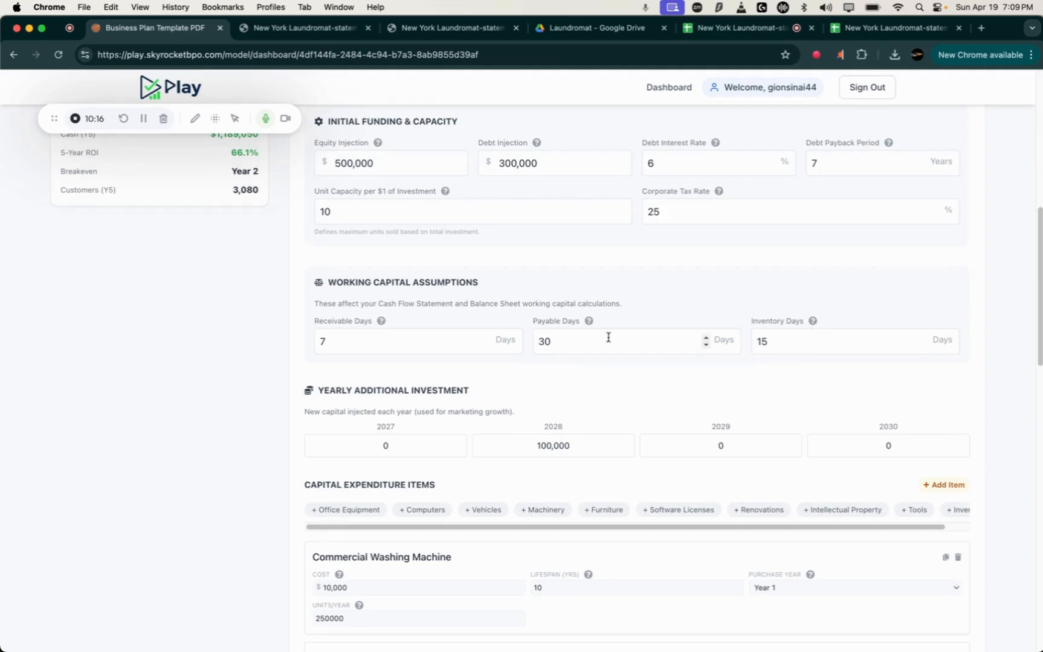
scroll(611, 363, down, 4)
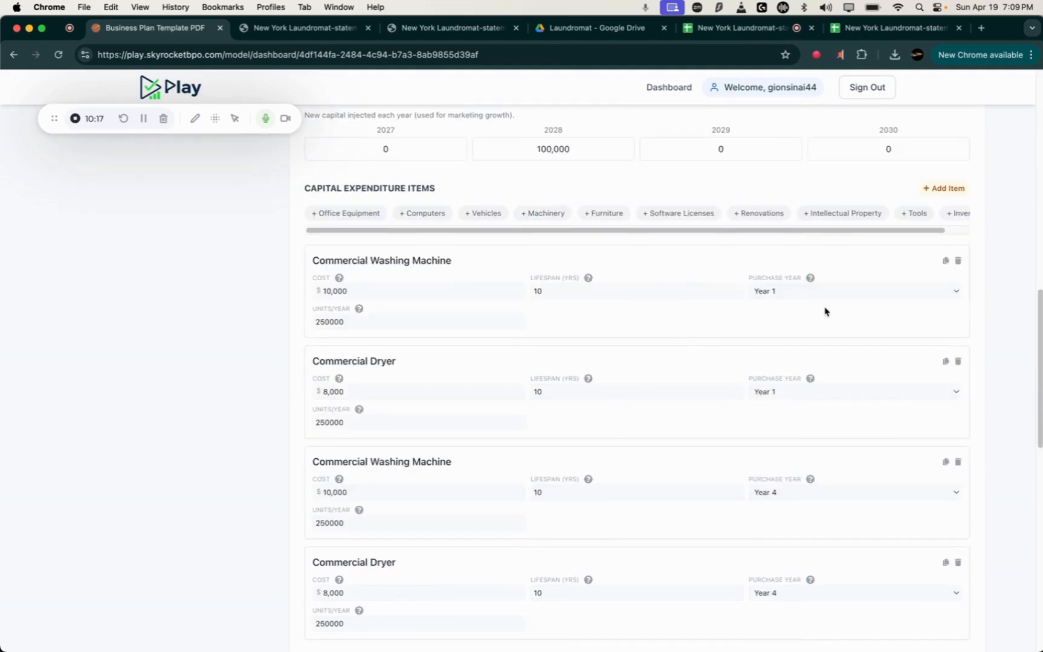
double_click(606, 293)
scroll(628, 412, up, 4)
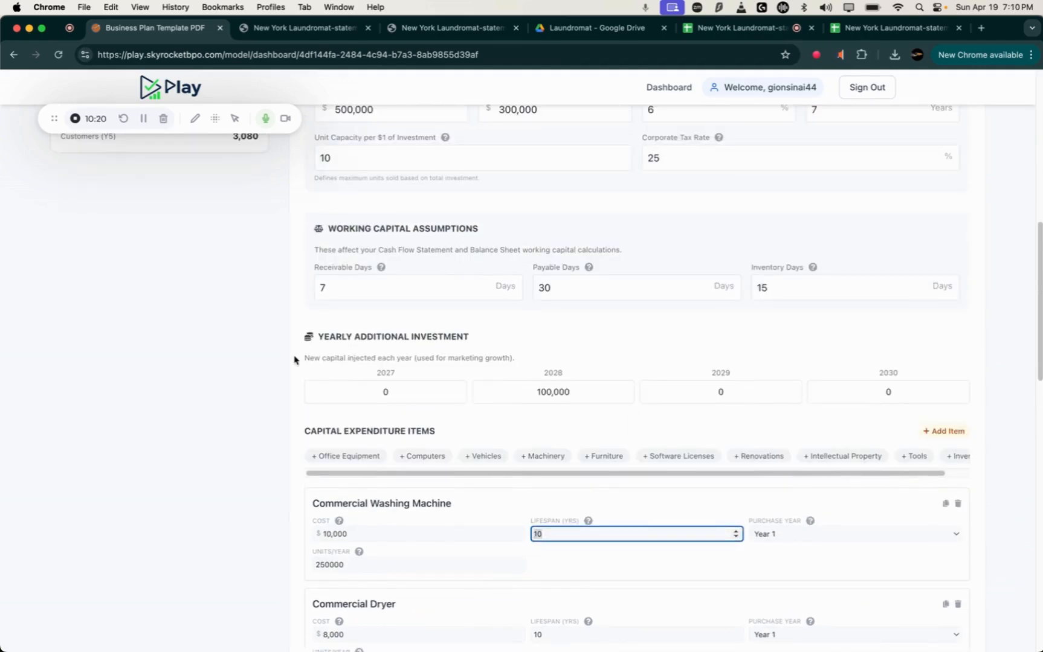
scroll(294, 362, up, 1)
scroll(294, 361, up, 1)
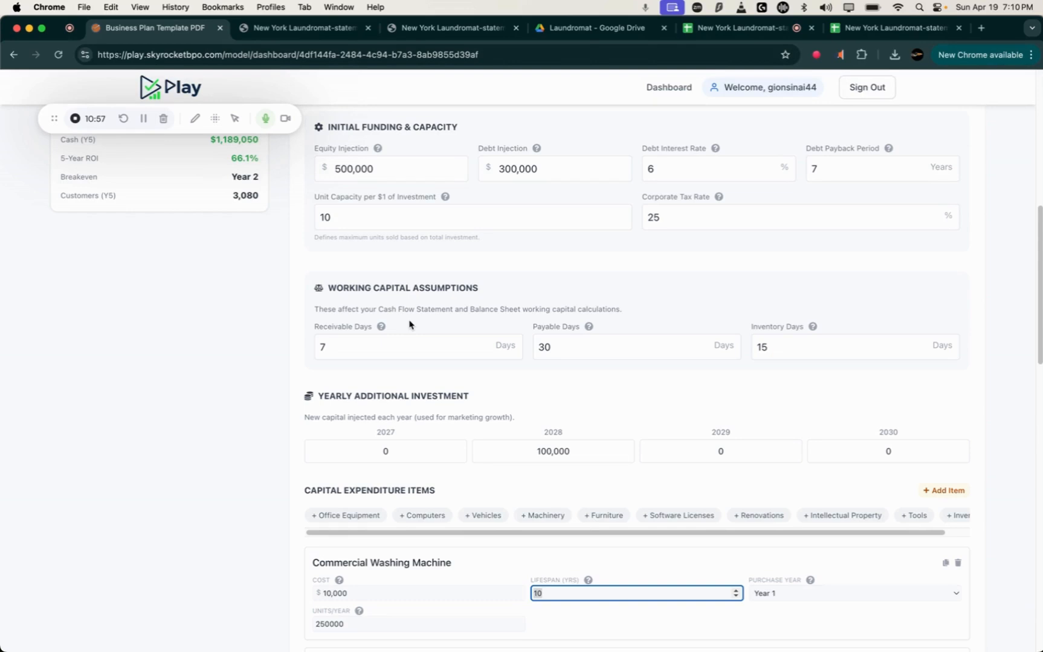
Step: Try 0 Receivable Days in the Working Capital Assumptions and restore the value to 7
click(350, 347)
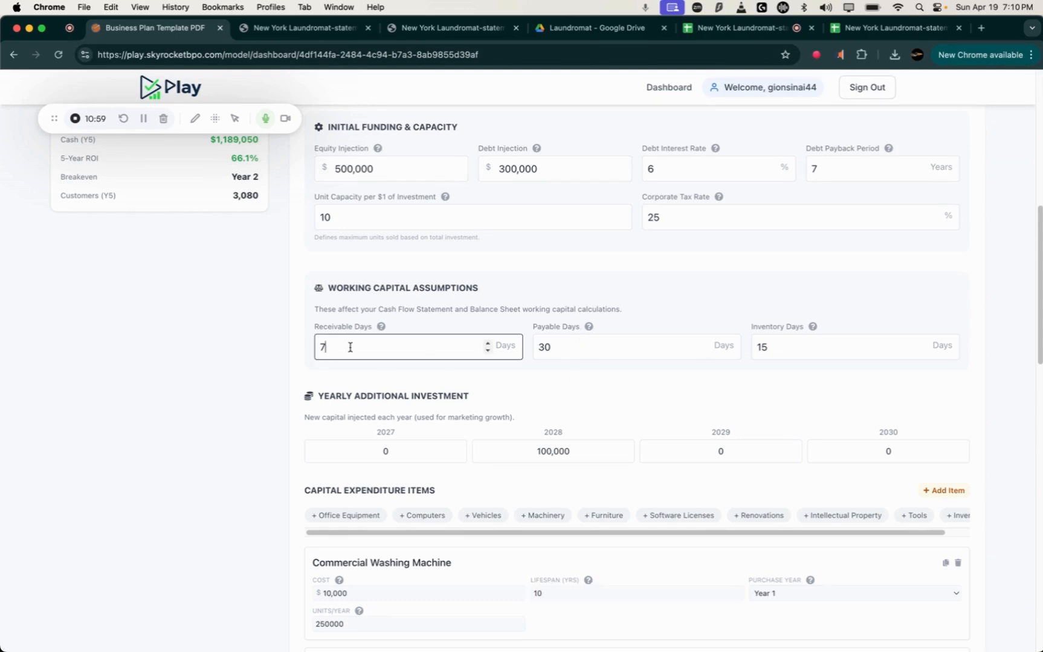
drag(349, 347, 281, 341)
text(0)
drag(353, 344, 256, 326)
text(7)
Step: Open the Cash Flow Statement in the Financial Statements
scroll(509, 258, up, 10)
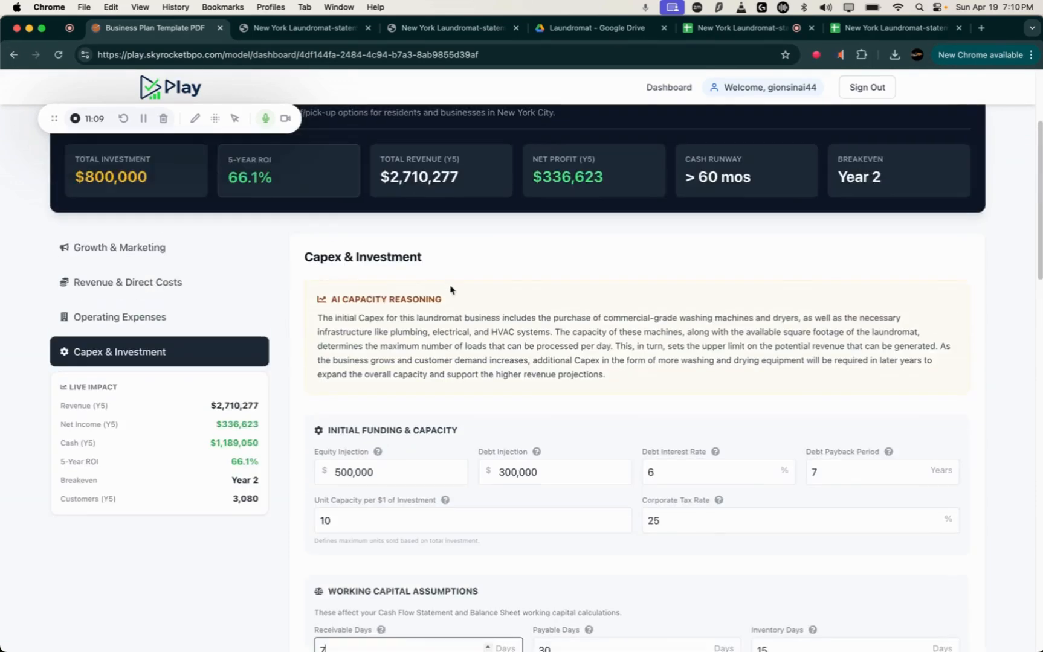
click(598, 217)
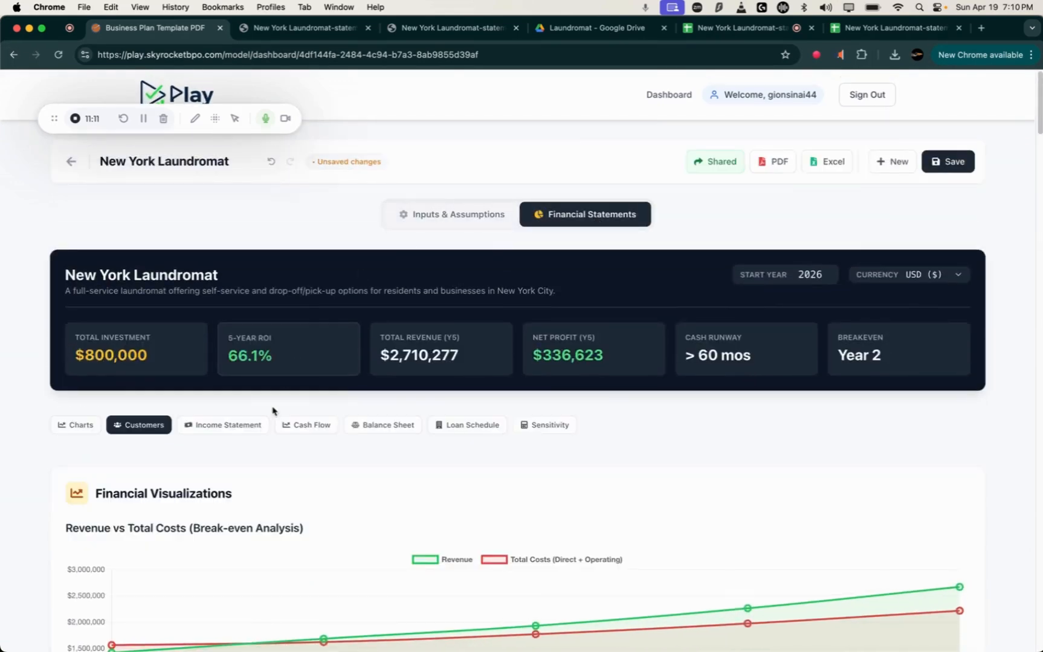
click(313, 430)
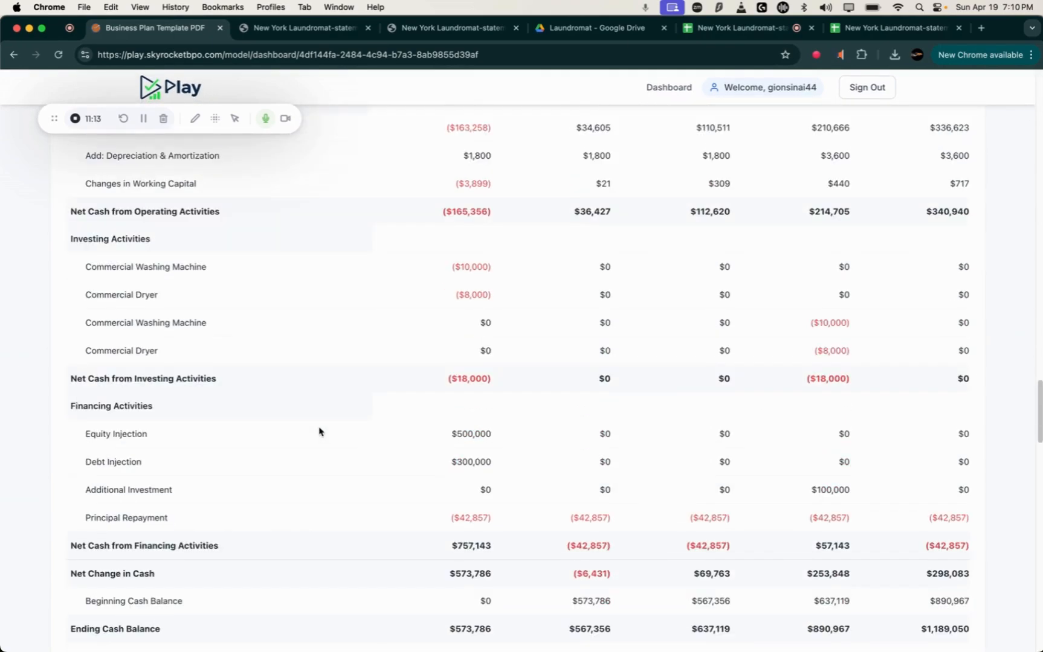
Step: Review the financing activities and yearly ending cash balances in the Cash Flow Statement
scroll(319, 431, down, 6)
scroll(500, 364, up, 2)
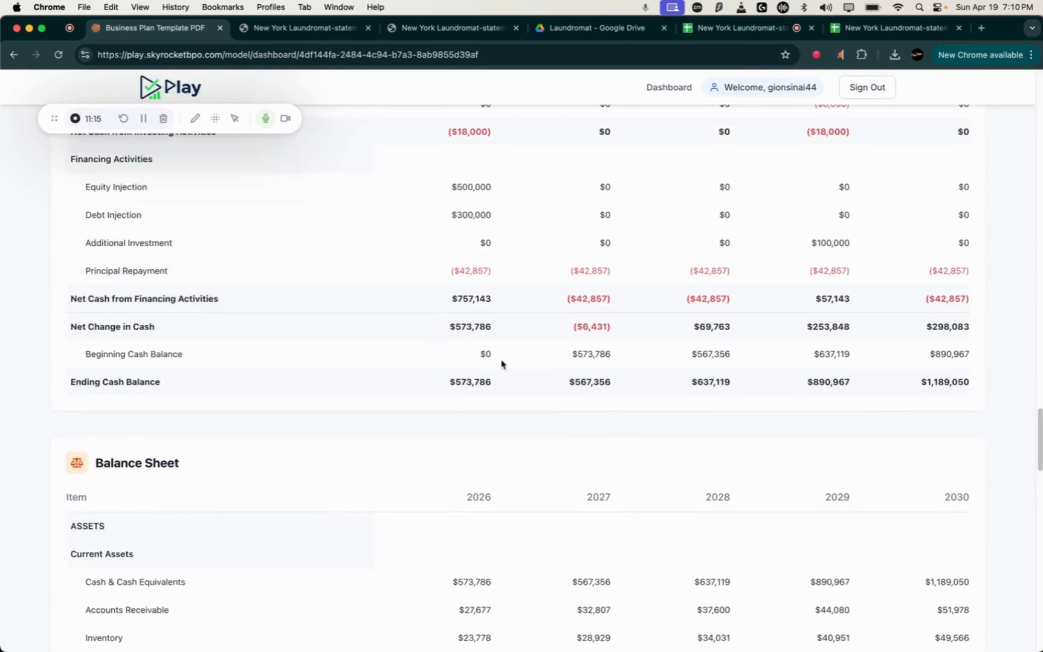
drag(601, 383, 609, 383)
Step: Set Receivable Days to 0 in the Working Capital Assumptions of the Capex & Investment inputs
scroll(576, 417, up, 20)
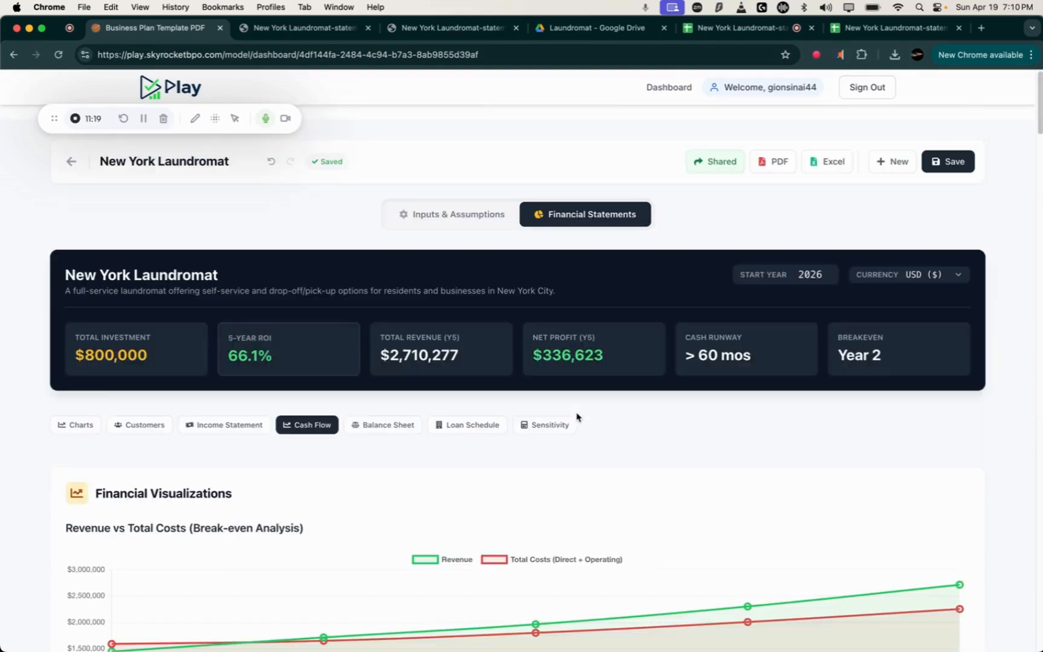
click(465, 215)
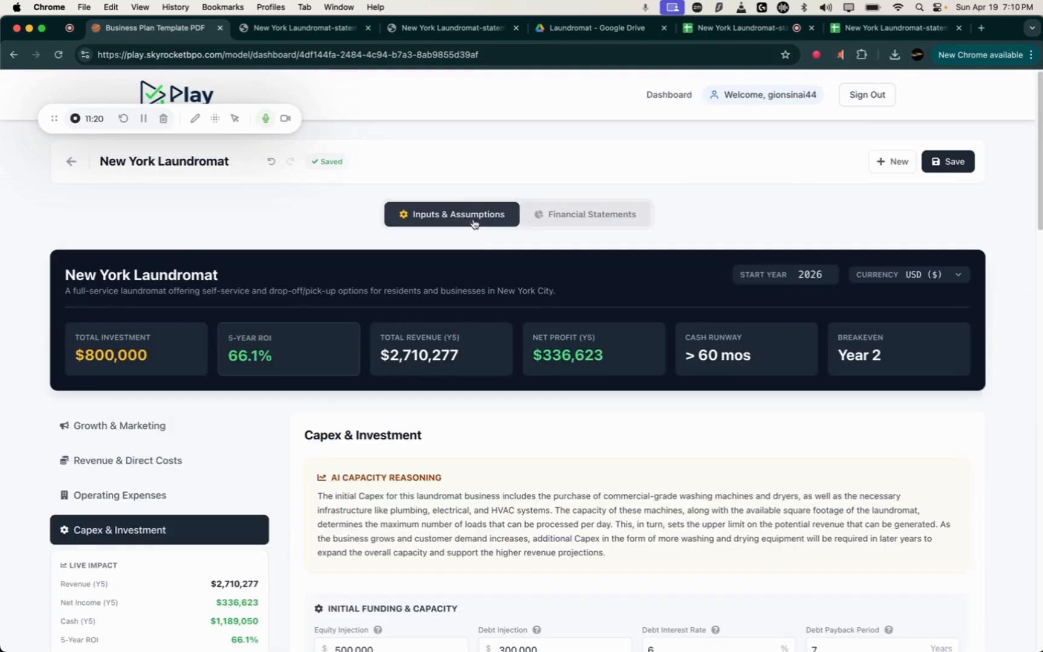
scroll(210, 459, down, 7)
scroll(199, 392, up, 5)
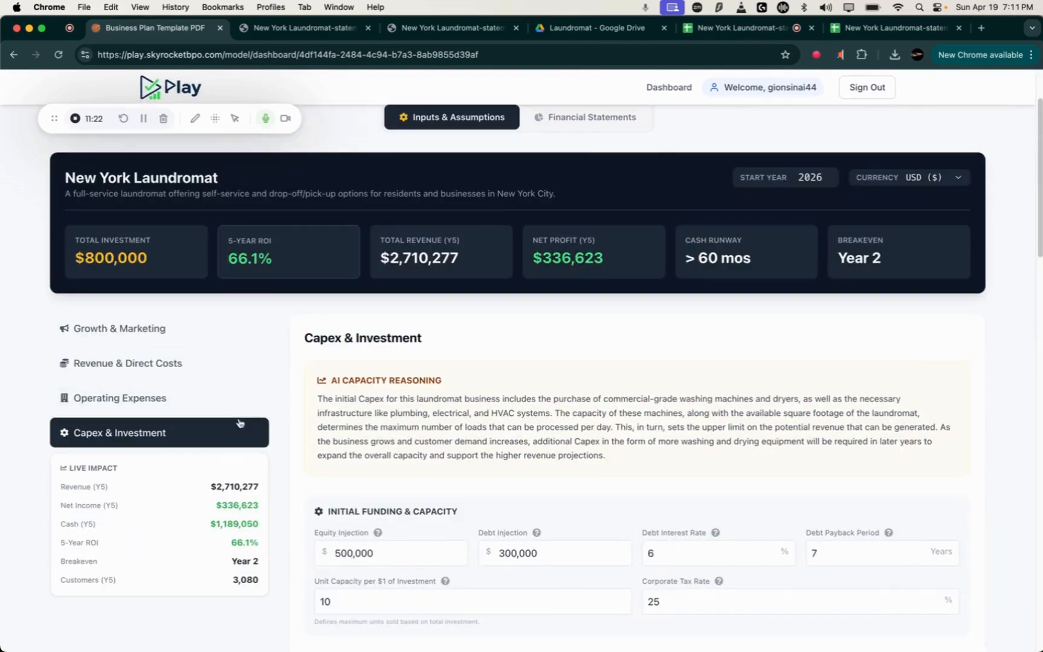
scroll(344, 453, down, 6)
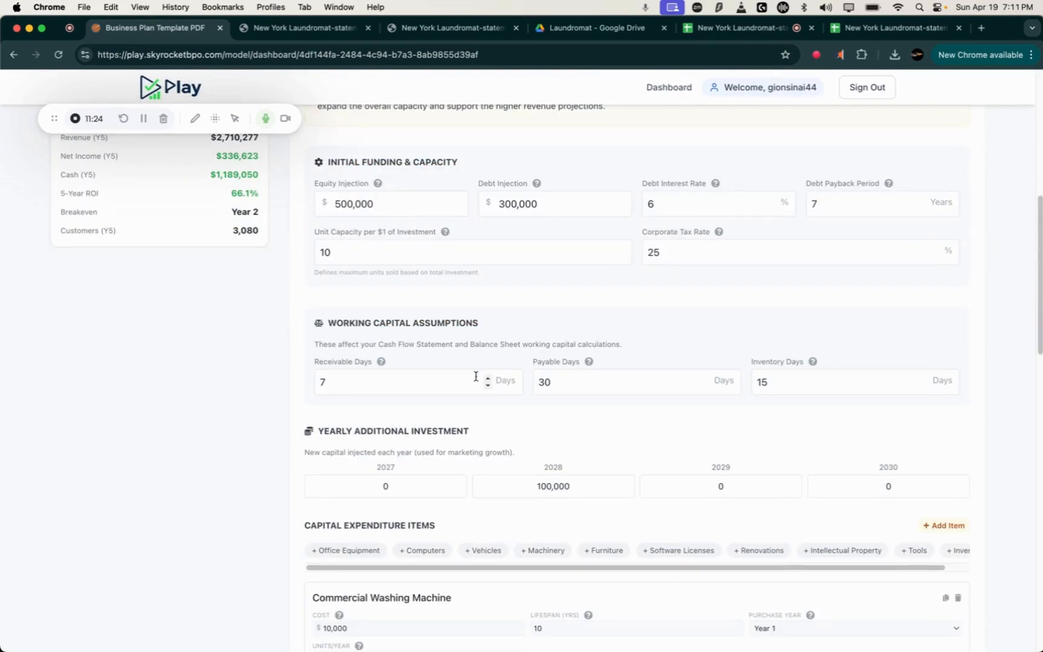
drag(397, 381, 263, 381)
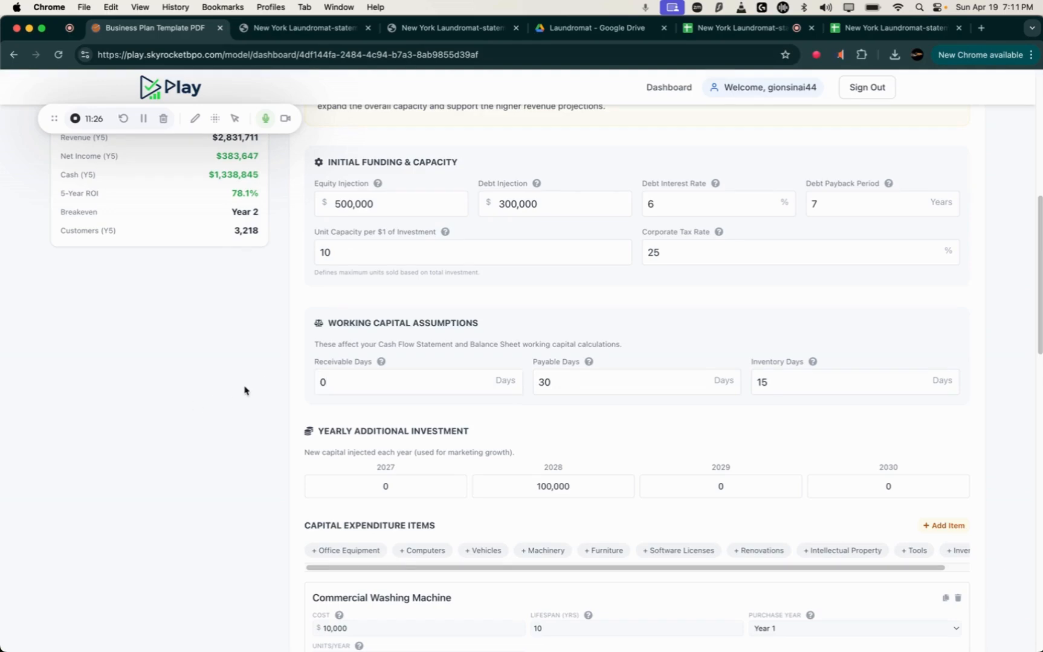
click(244, 388)
Step: Check the effect of the receivable days change on the ending balances in the Cash Flow Statement
scroll(332, 356, up, 7)
click(592, 213)
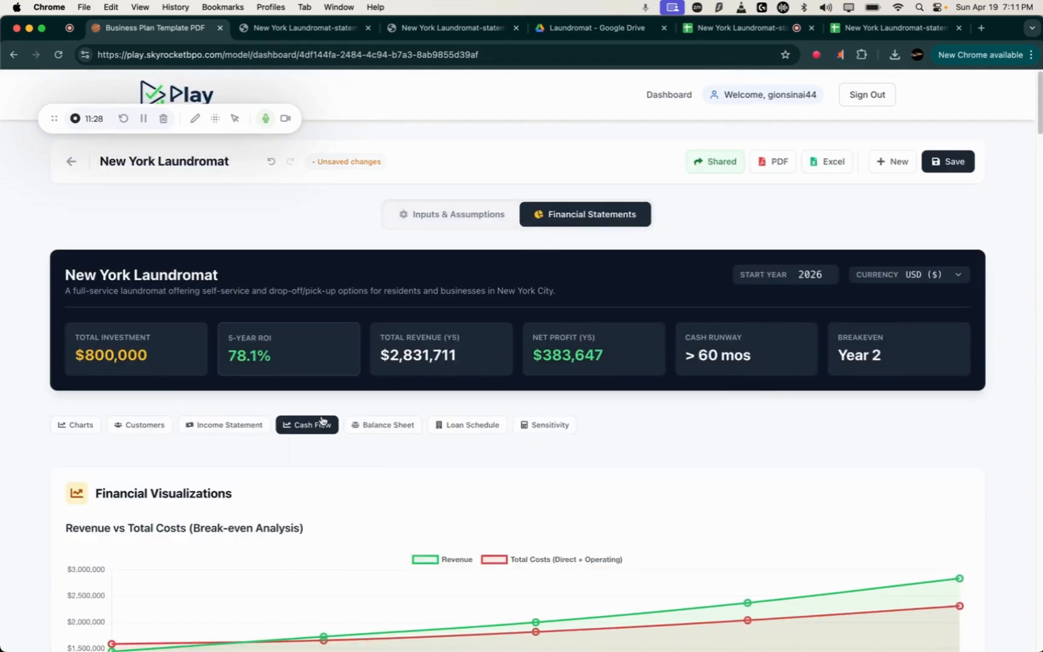
scroll(314, 429, down, 10)
scroll(313, 429, down, 15)
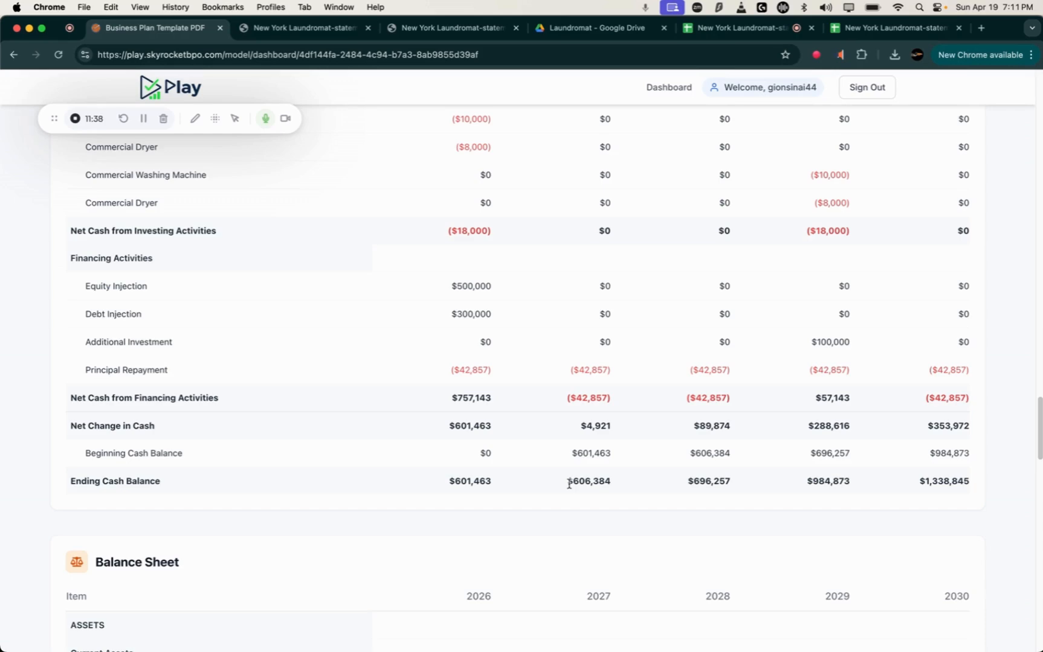
Step: Return to the Capex & Investment assumptions and examine the Payable Days under Working Capital Assumptions
scroll(605, 484, up, 20)
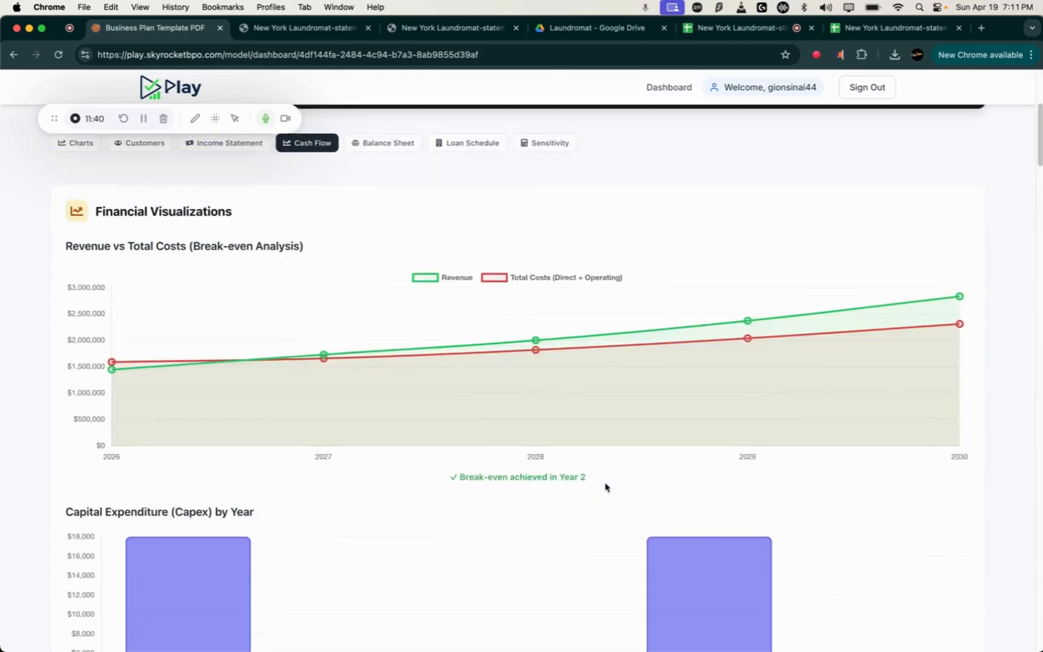
click(416, 218)
scroll(436, 412, down, 8)
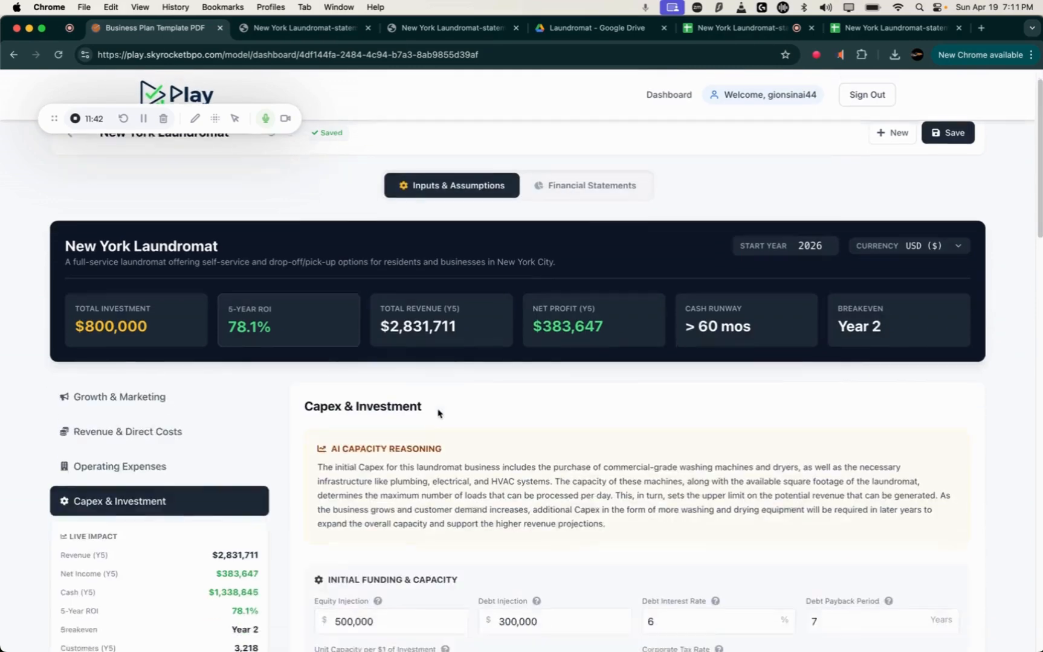
scroll(243, 384, up, 5)
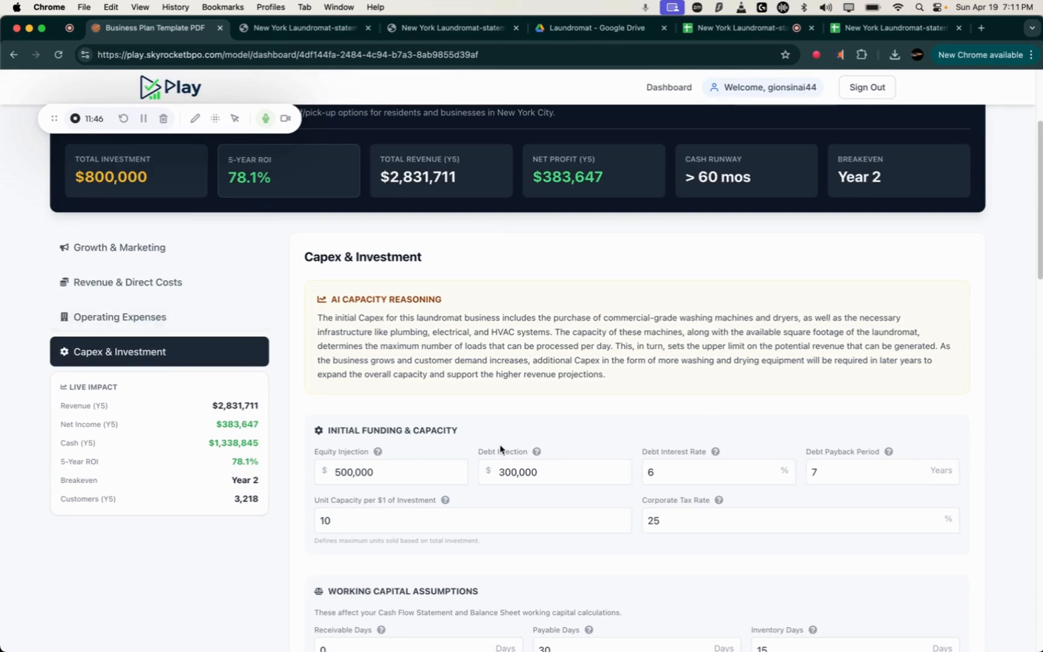
scroll(499, 449, down, 8)
scroll(578, 336, up, 5)
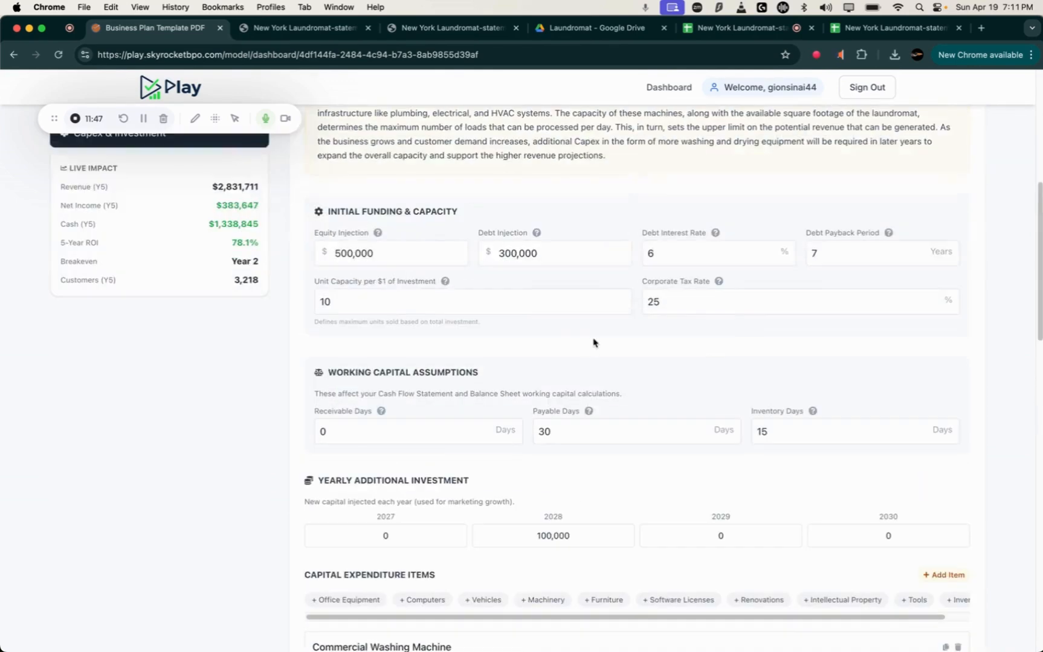
click(583, 430)
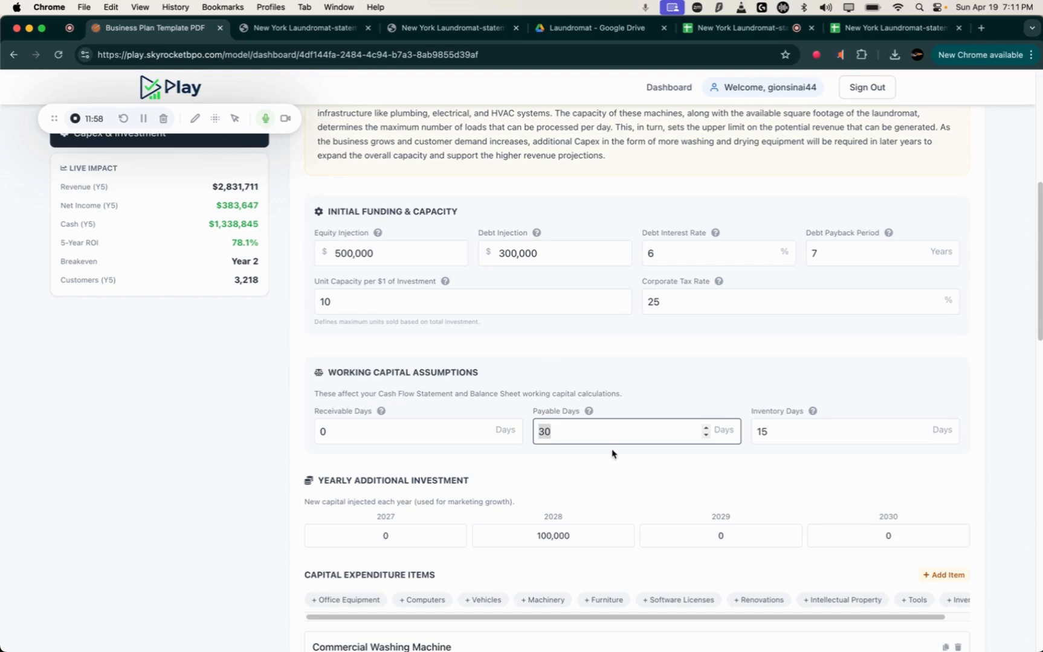
Step: Examine the net change in cash and ending cash balance in the Cash Flow Statement before altering the payable days
scroll(612, 454, up, 8)
click(569, 215)
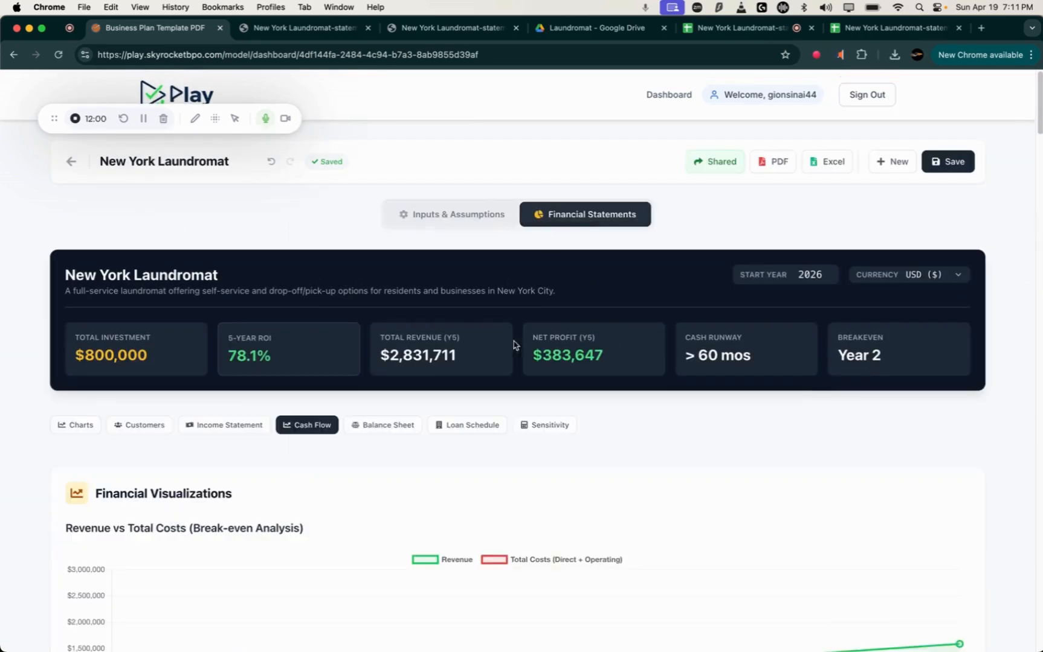
click(317, 426)
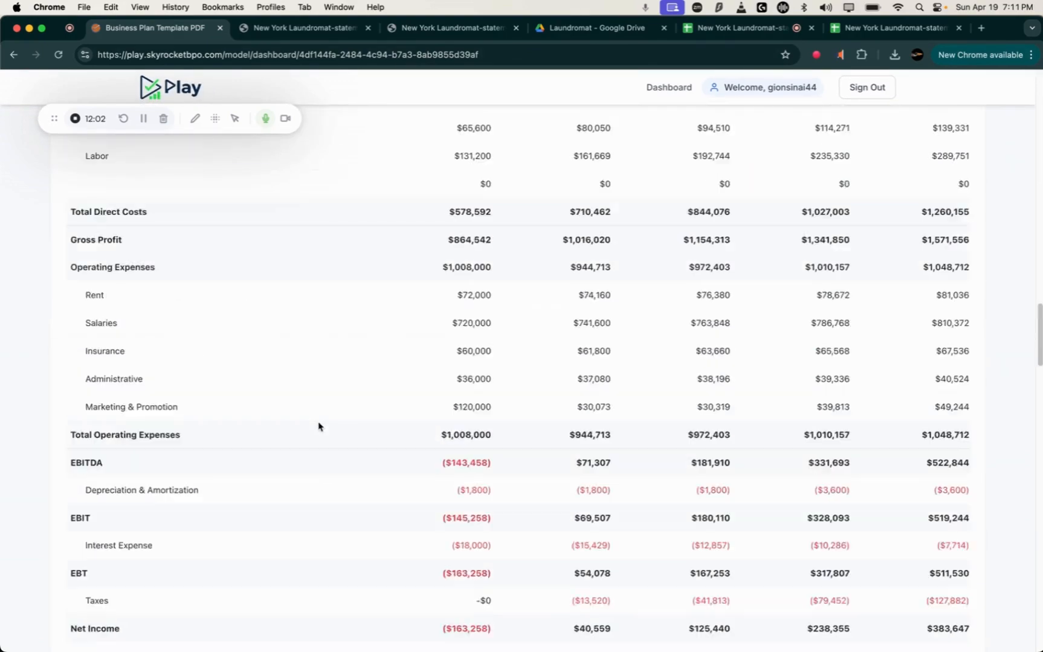
scroll(353, 427, down, 10)
scroll(581, 488, down, 3)
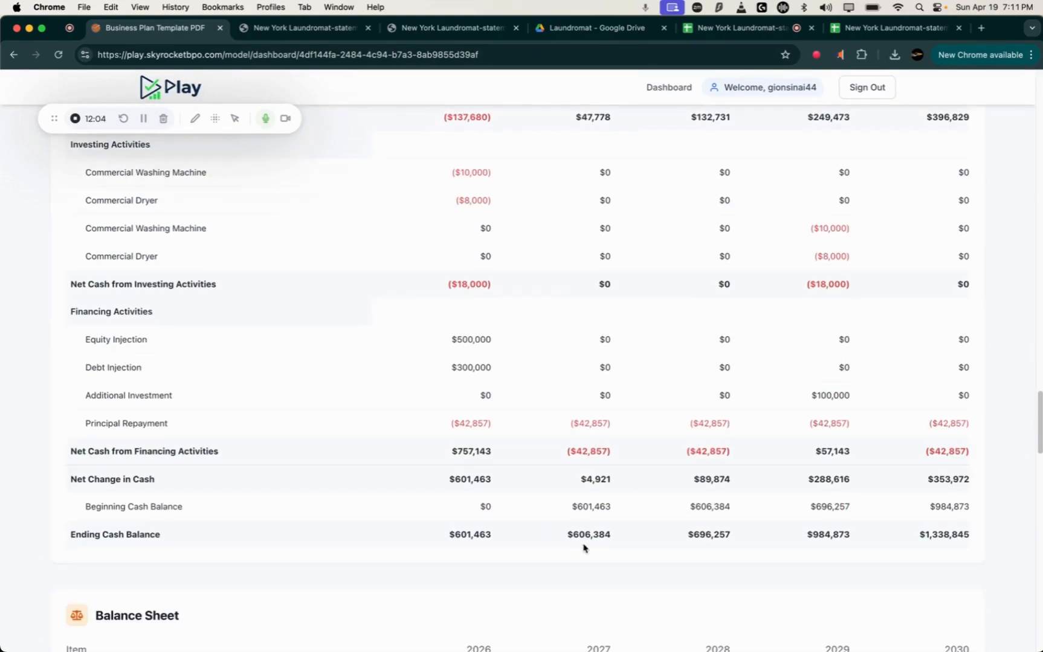
Step: Set Payable Days to 0 in the Working Capital Assumptions of the Capex & Investment inputs
scroll(582, 548, up, 15)
click(480, 216)
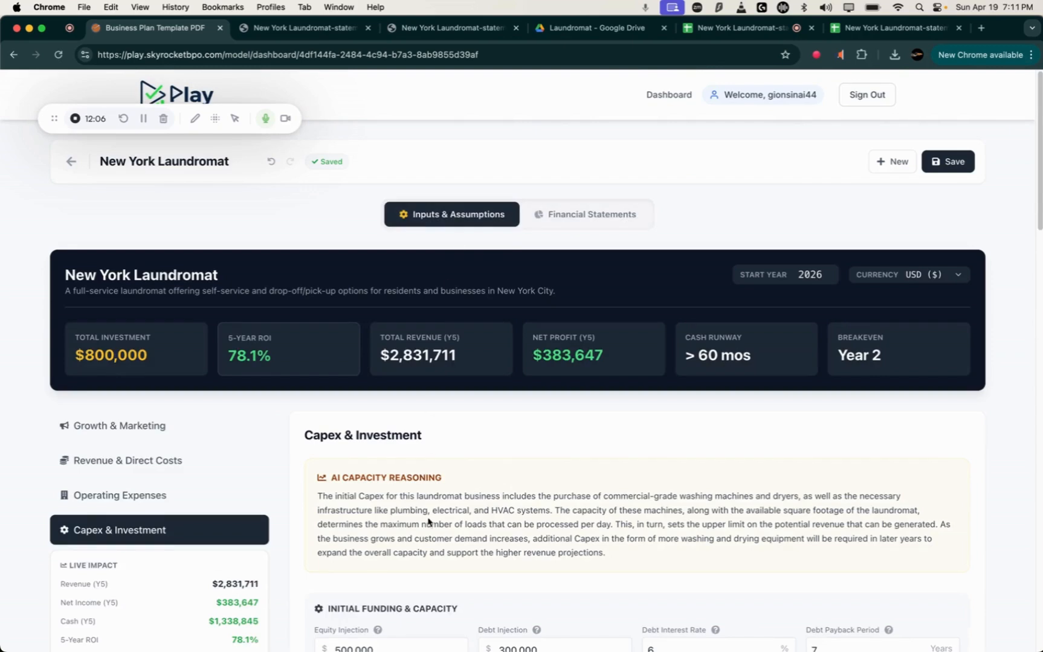
scroll(427, 521, down, 9)
scroll(433, 517, up, 2)
double_click(565, 377)
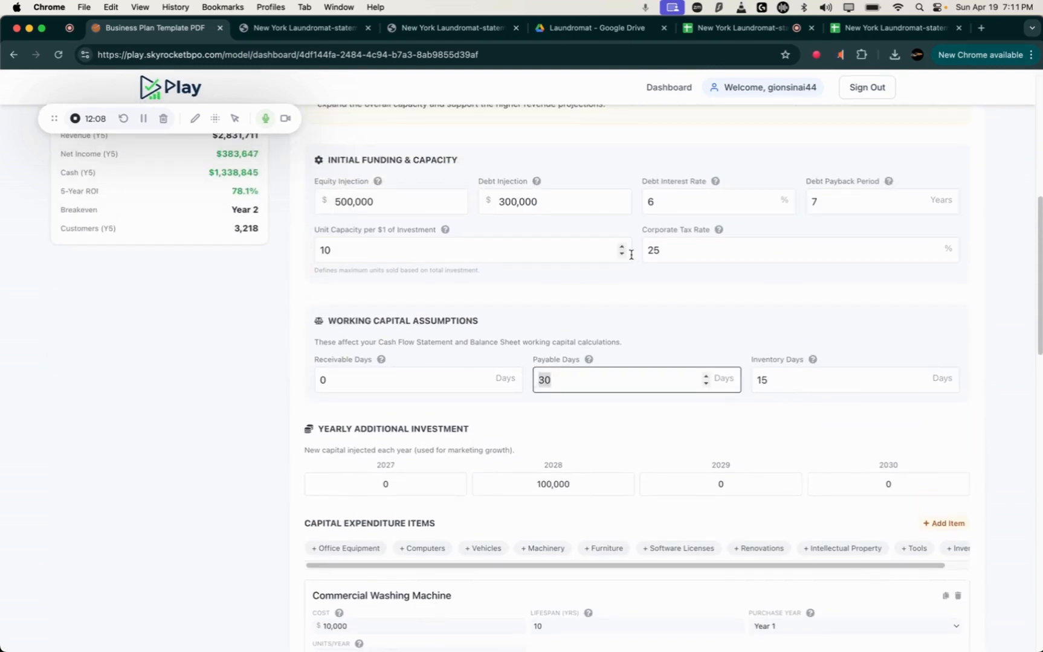
key(BackSpace)
text(0)
Step: Check how the payable days change affects the ending cash balances in the Cash Flow Statement
scroll(610, 200, up, 10)
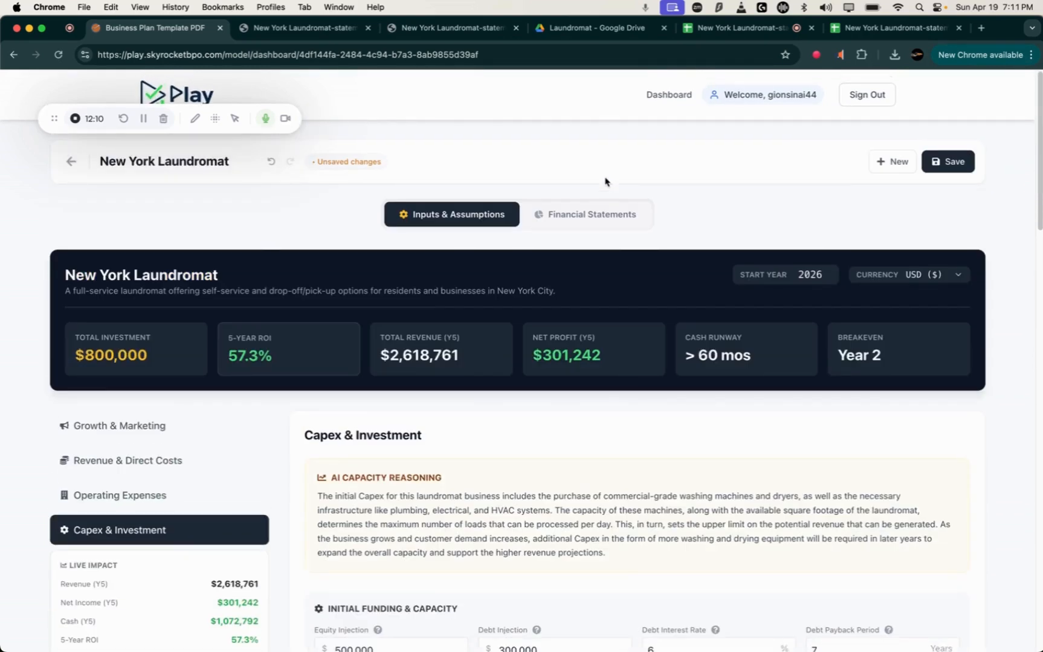
click(561, 216)
scroll(313, 423, down, 10)
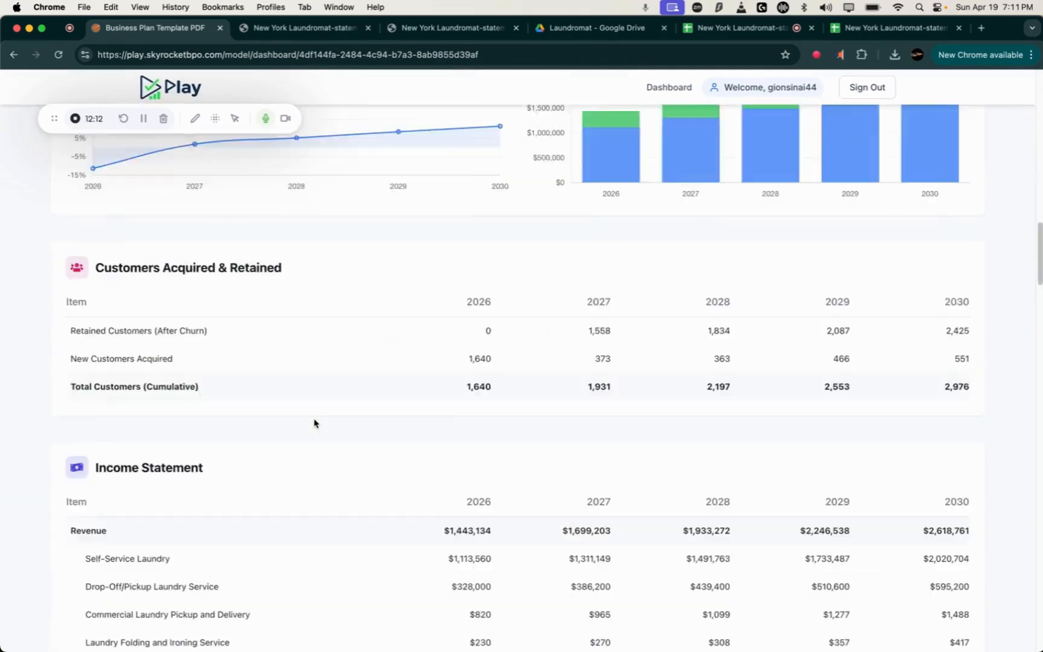
scroll(314, 423, down, 15)
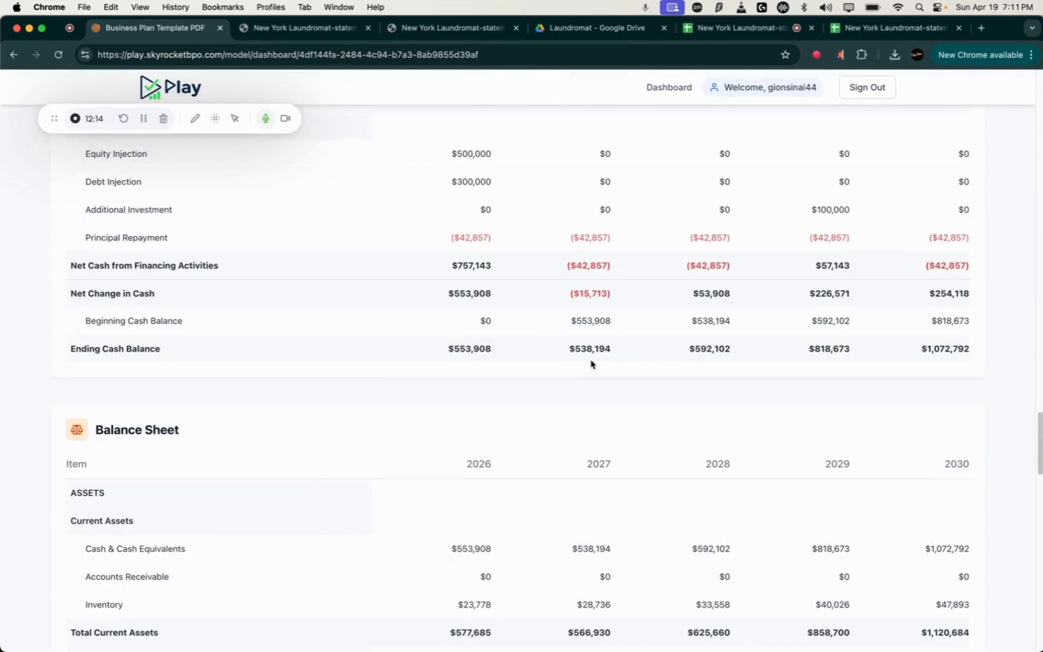
Step: Try 164 Inventory Days in the Working Capital Assumptions of the Capex & Investment inputs
scroll(591, 364, up, 20)
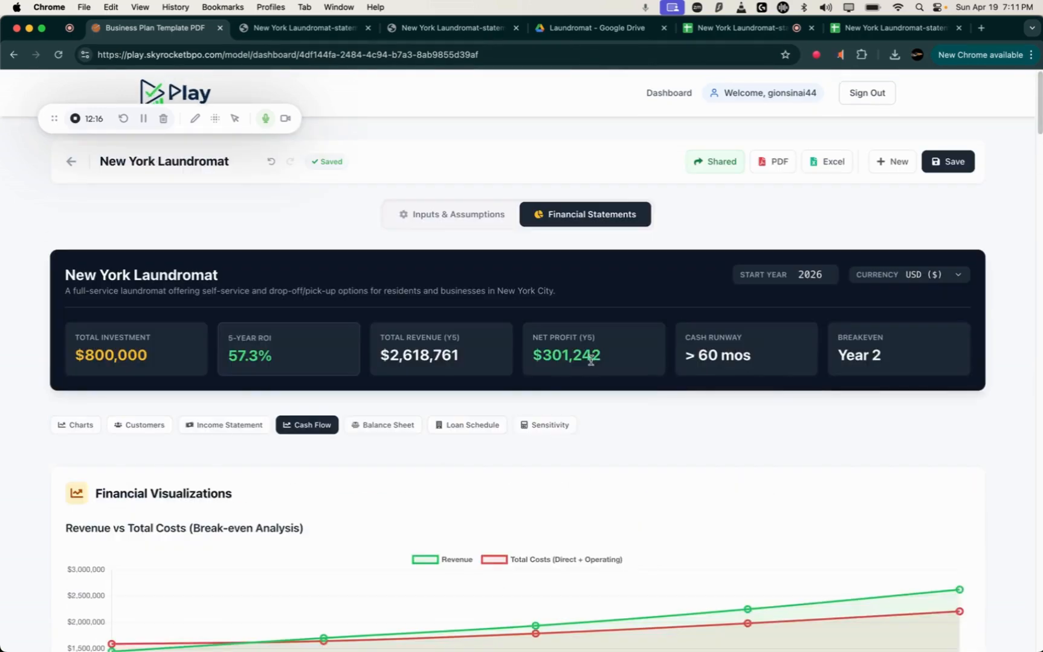
click(484, 227)
scroll(532, 416, down, 5)
scroll(532, 416, down, 6)
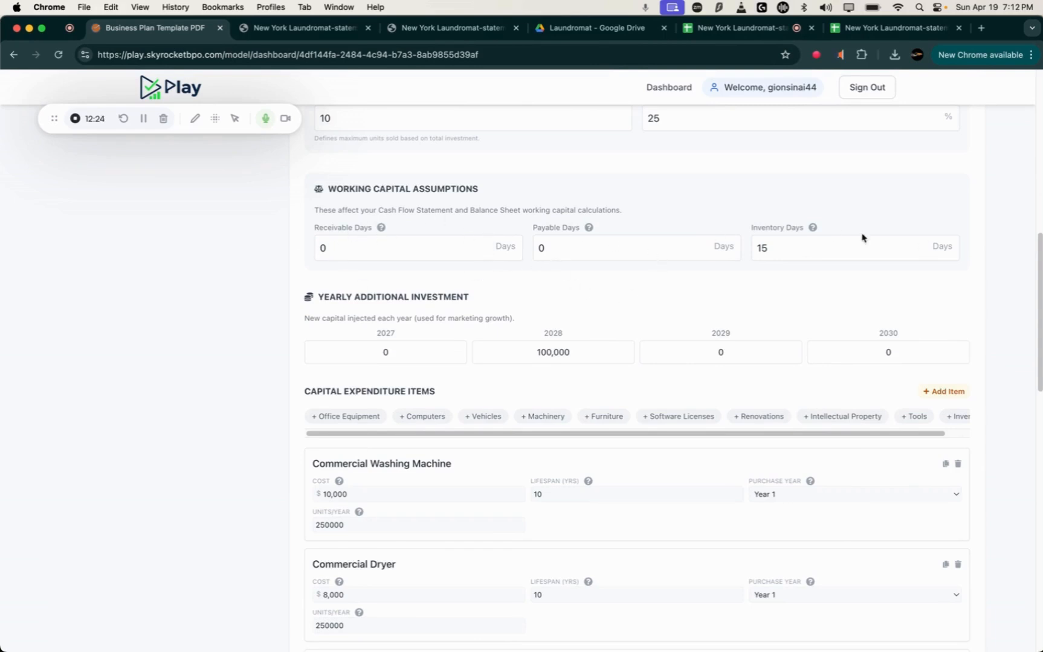
click(778, 248)
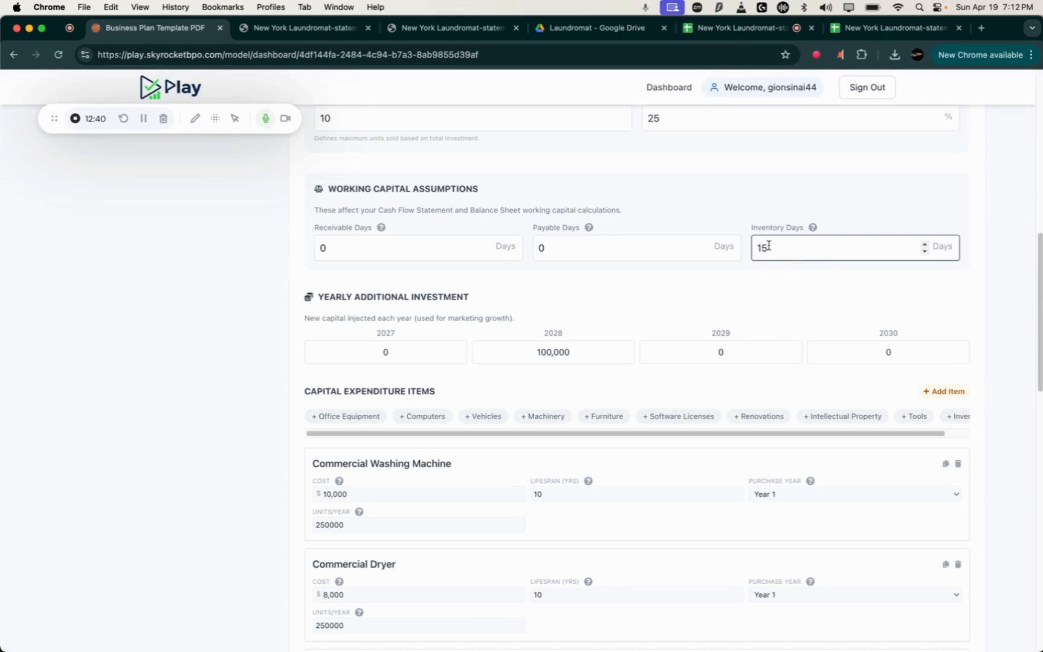
drag(768, 245, 754, 244)
click(816, 248)
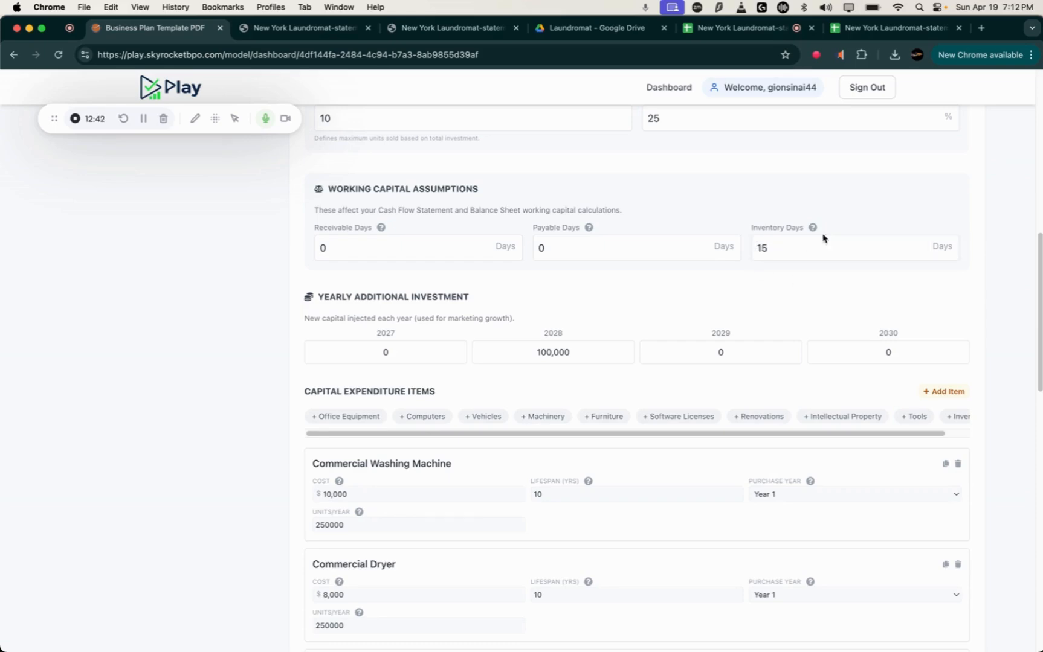
text(0)
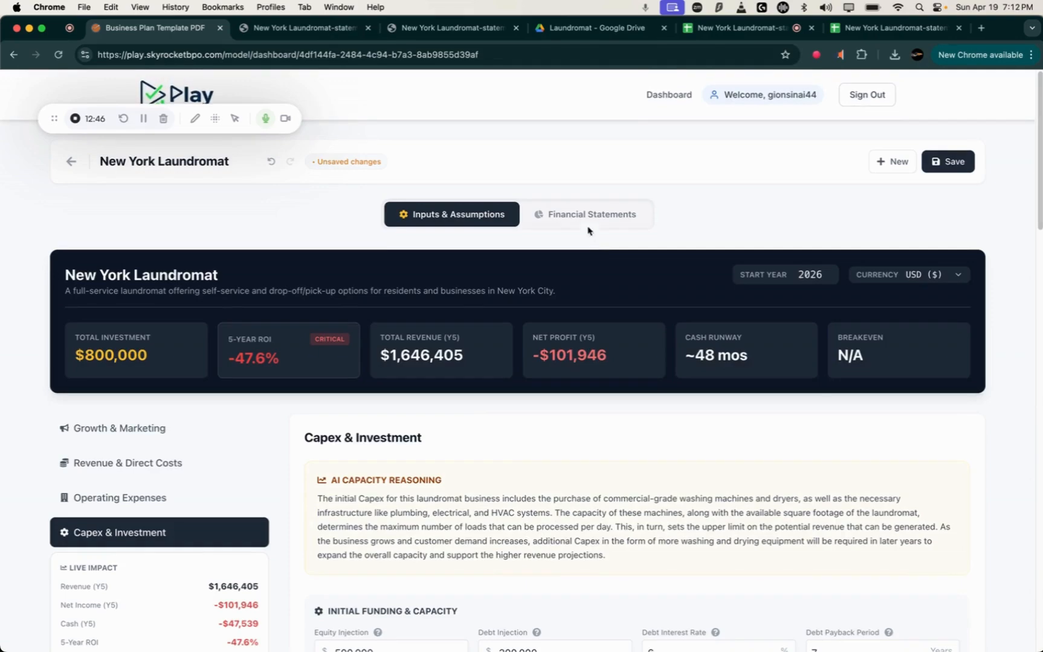
Step: Review the Income Statement and the Cash Flow Statement down to the ending cash balance for the inventory days test
click(587, 218)
scroll(537, 347, down, 15)
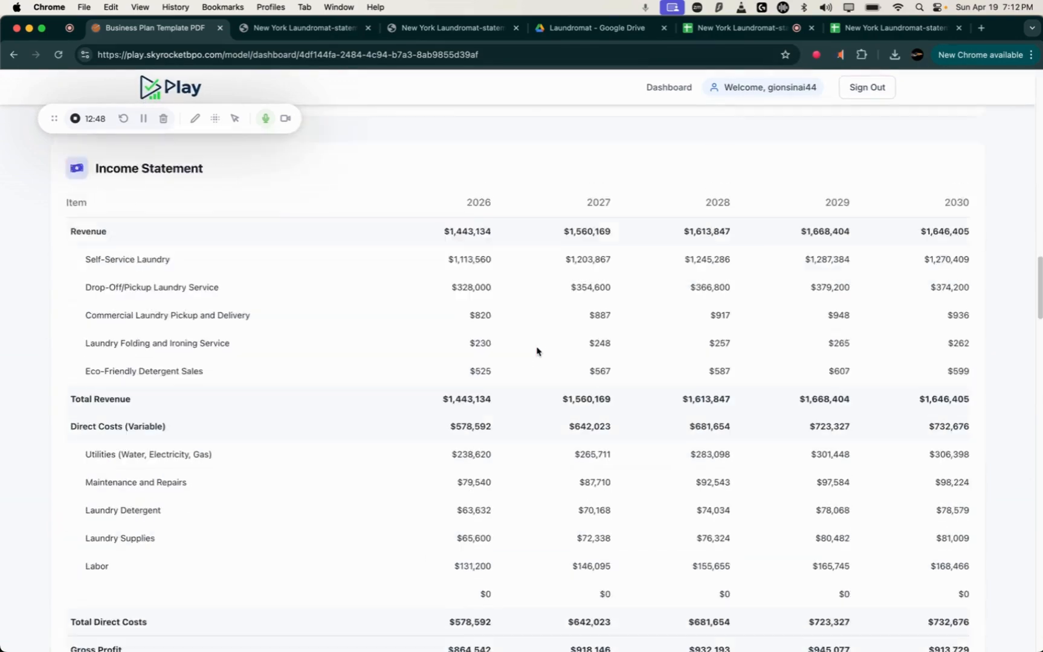
scroll(536, 350, down, 10)
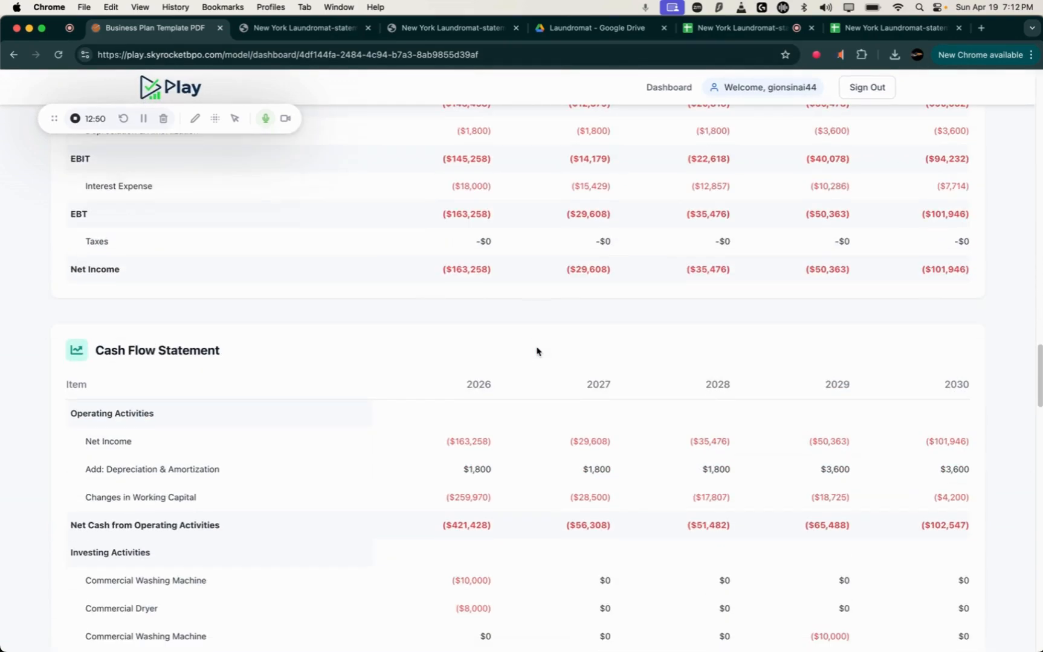
scroll(574, 332, down, 5)
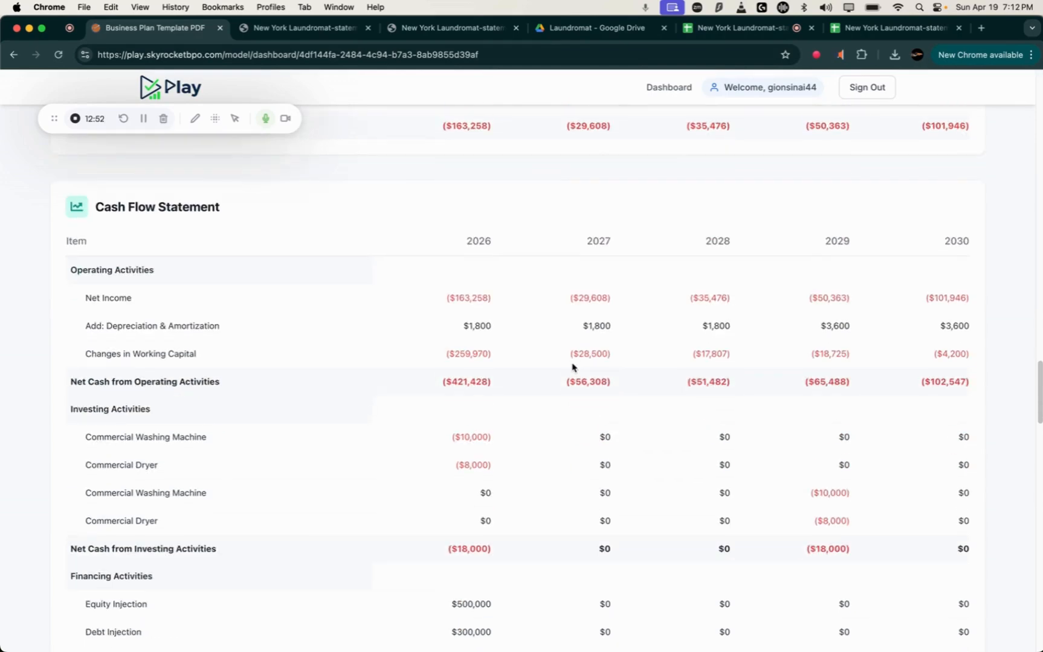
scroll(573, 367, down, 10)
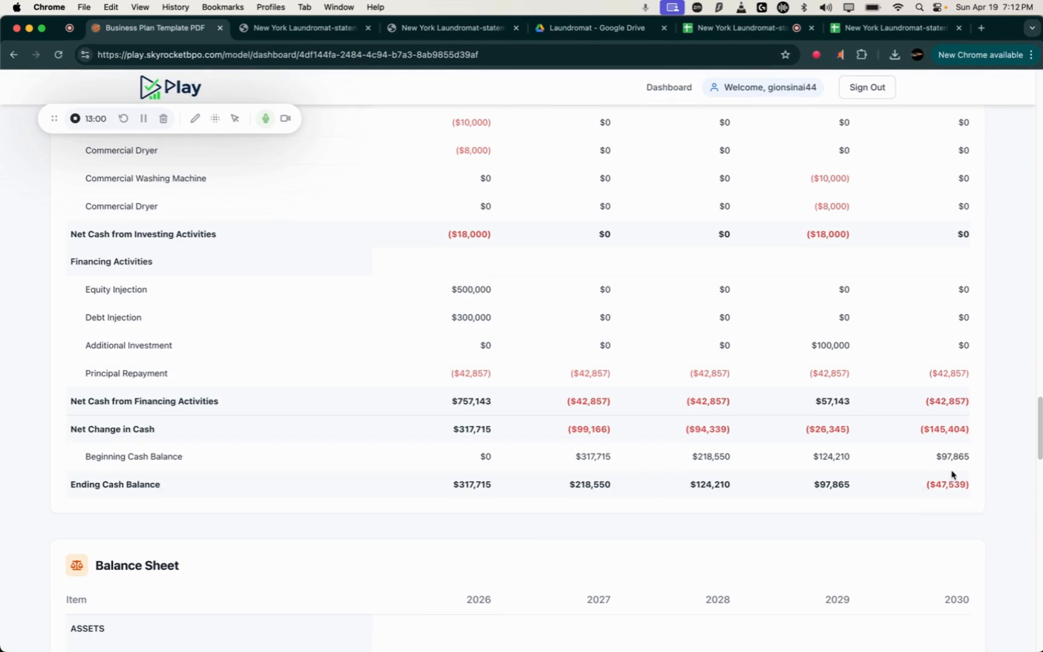
Step: Set Inventory Days to 10 in the Working Capital Assumptions and check the model's live impact
scroll(702, 428, up, 20)
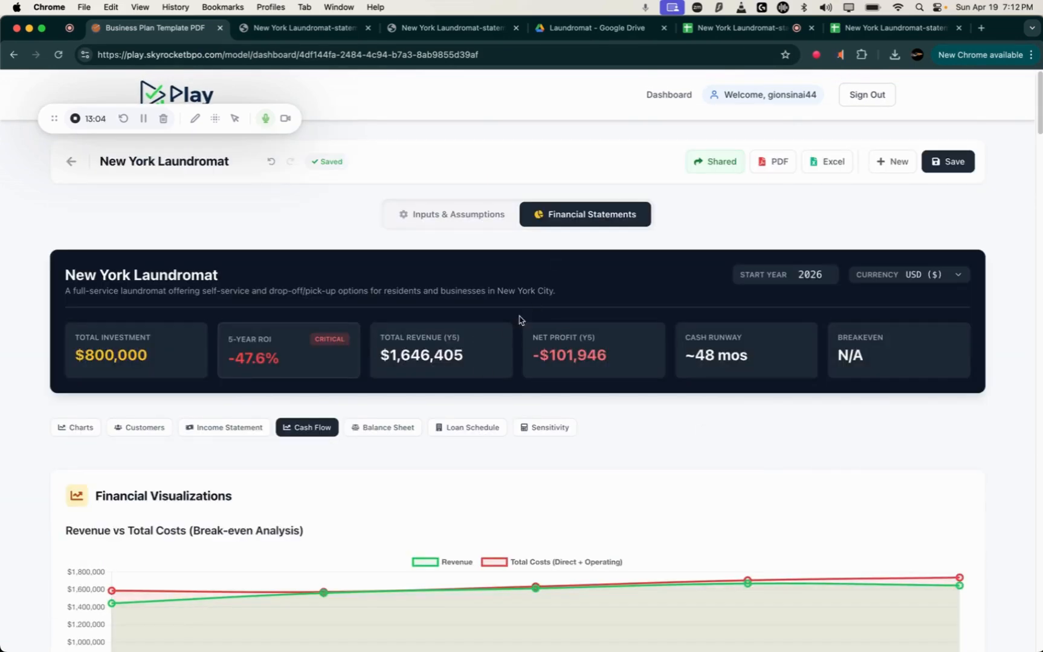
click(465, 217)
scroll(514, 386, down, 6)
scroll(534, 413, down, 3)
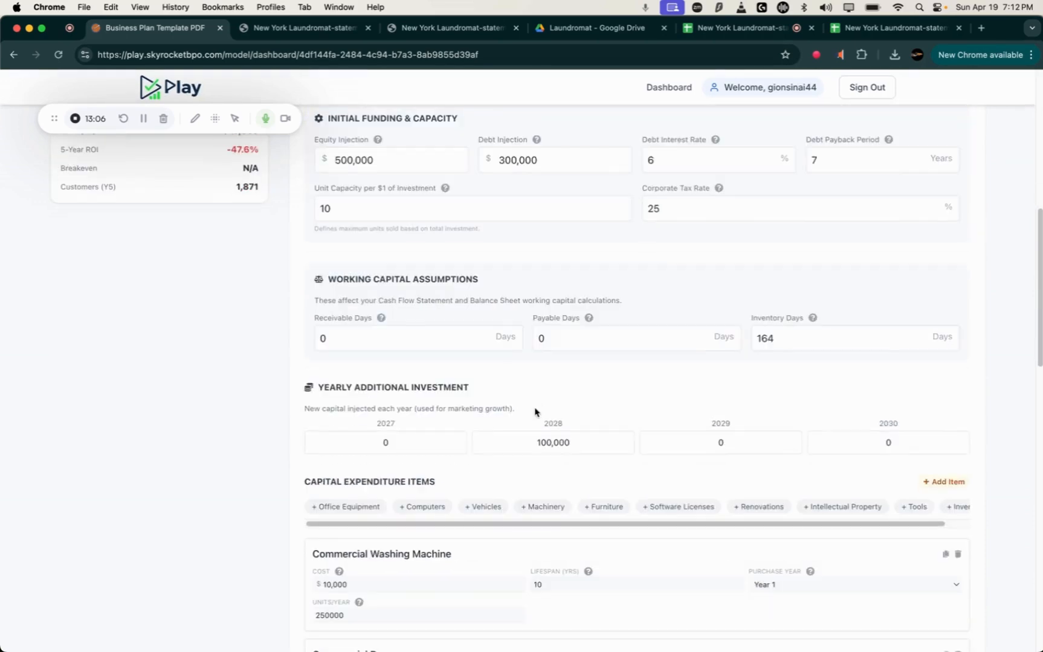
click(817, 339)
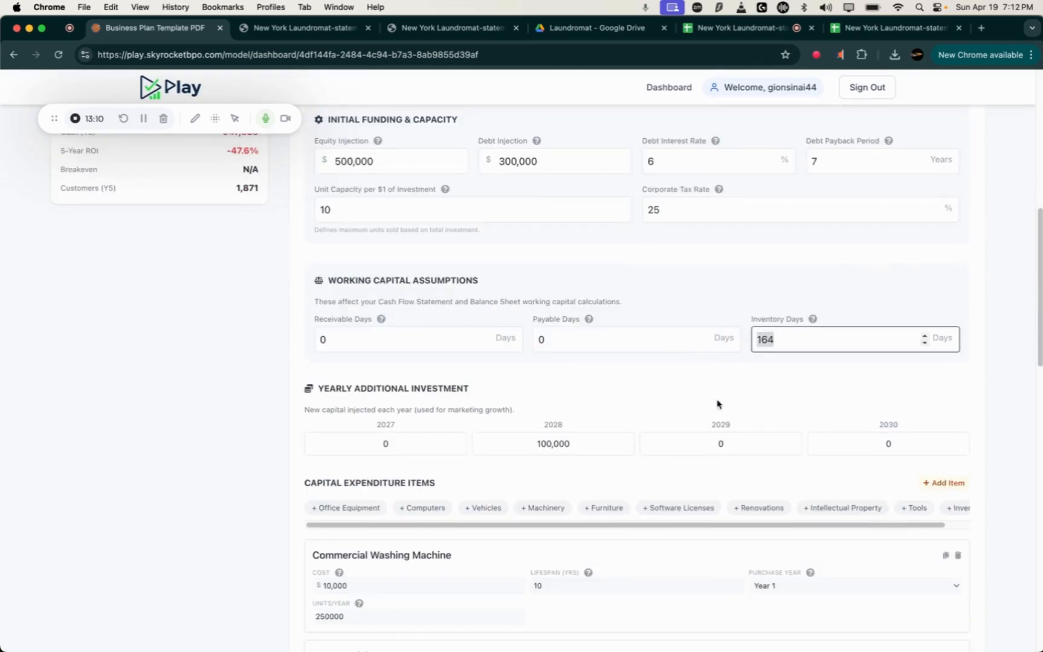
scroll(719, 402, up, 1)
text(10)
scroll(725, 405, up, 10)
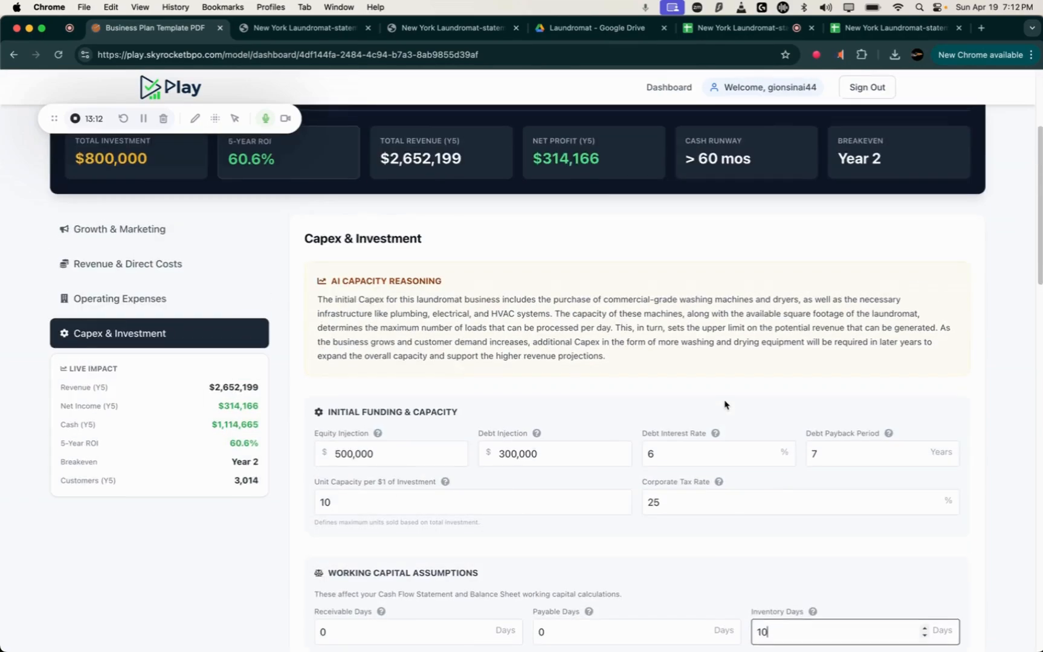
scroll(515, 361, down, 7)
scroll(517, 361, down, 5)
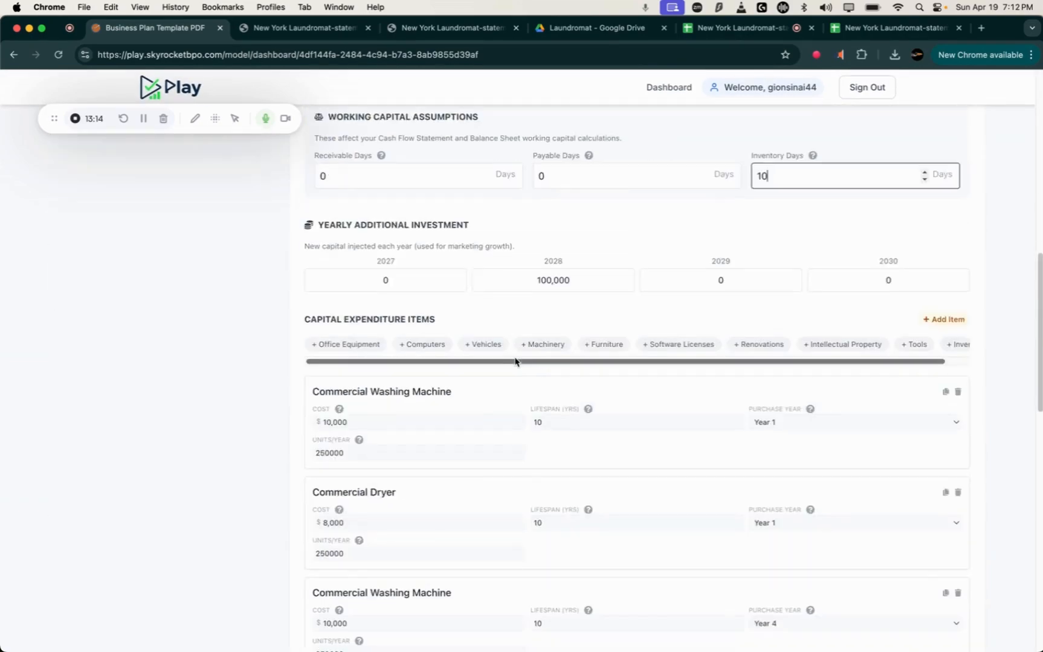
Step: Review the Capex & Investment inputs, from initial funding and working capital to the capital expenditure items and Detailed Equipment Summary
scroll(516, 363, up, 5)
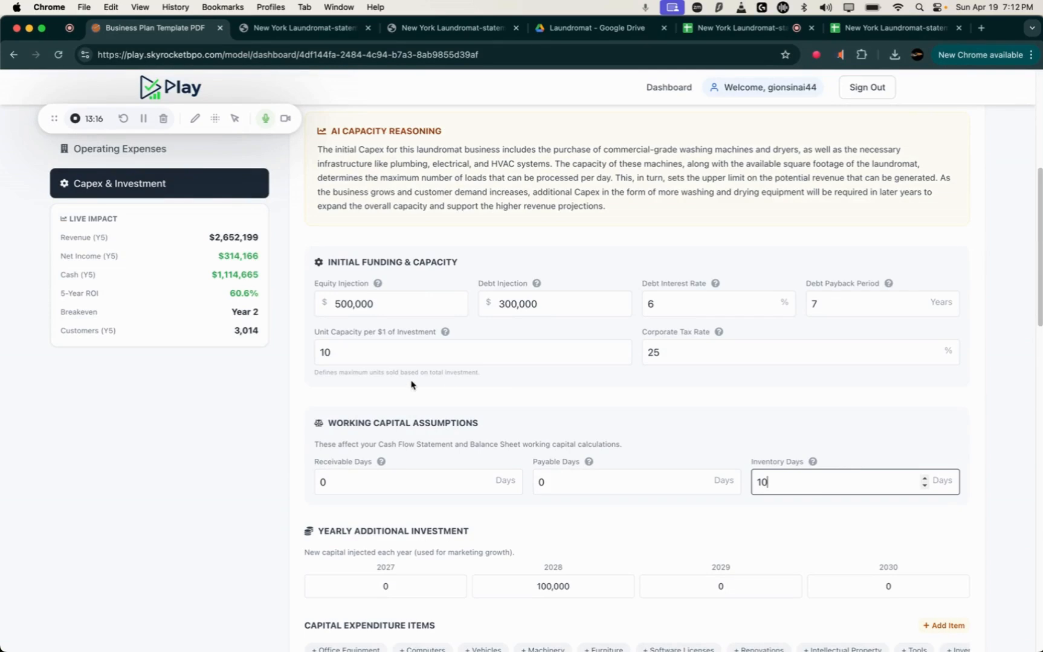
scroll(291, 287, up, 3)
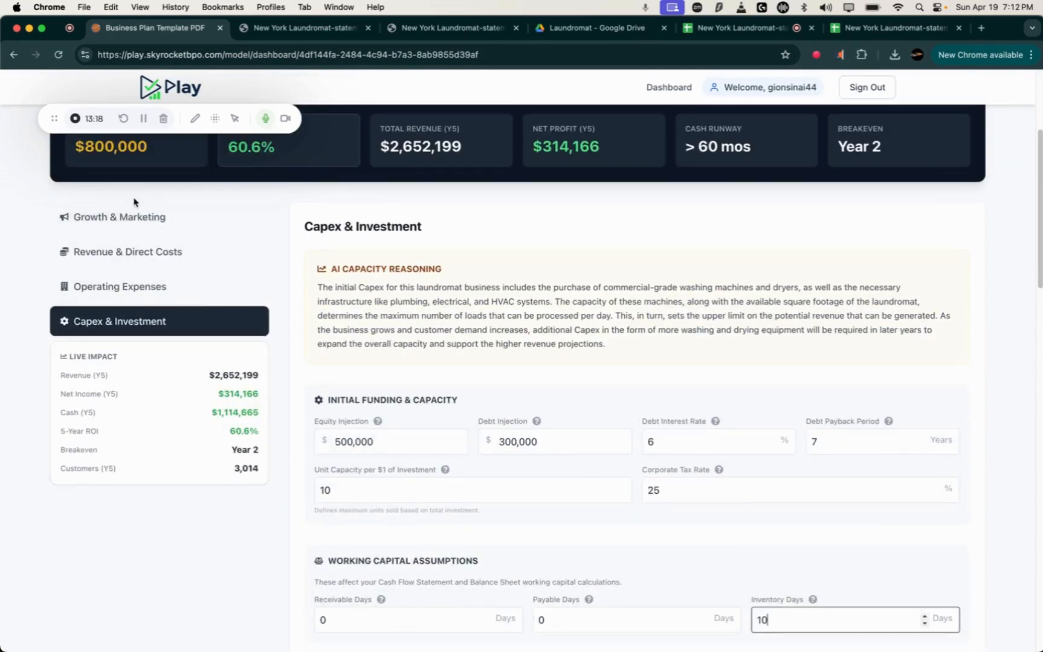
scroll(132, 288, up, 1)
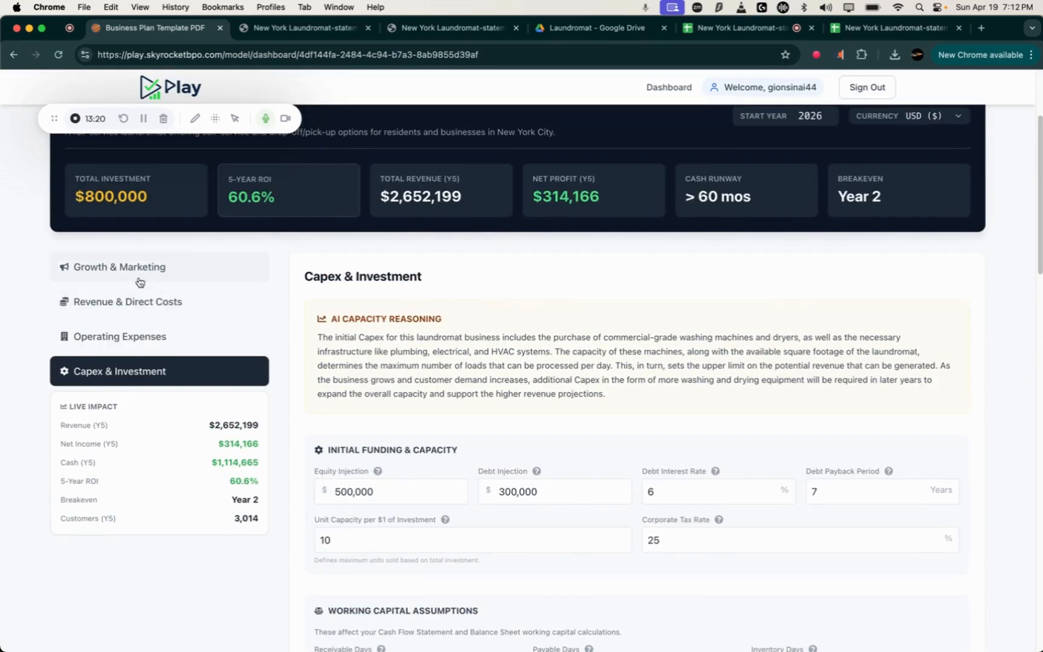
scroll(512, 351, down, 1)
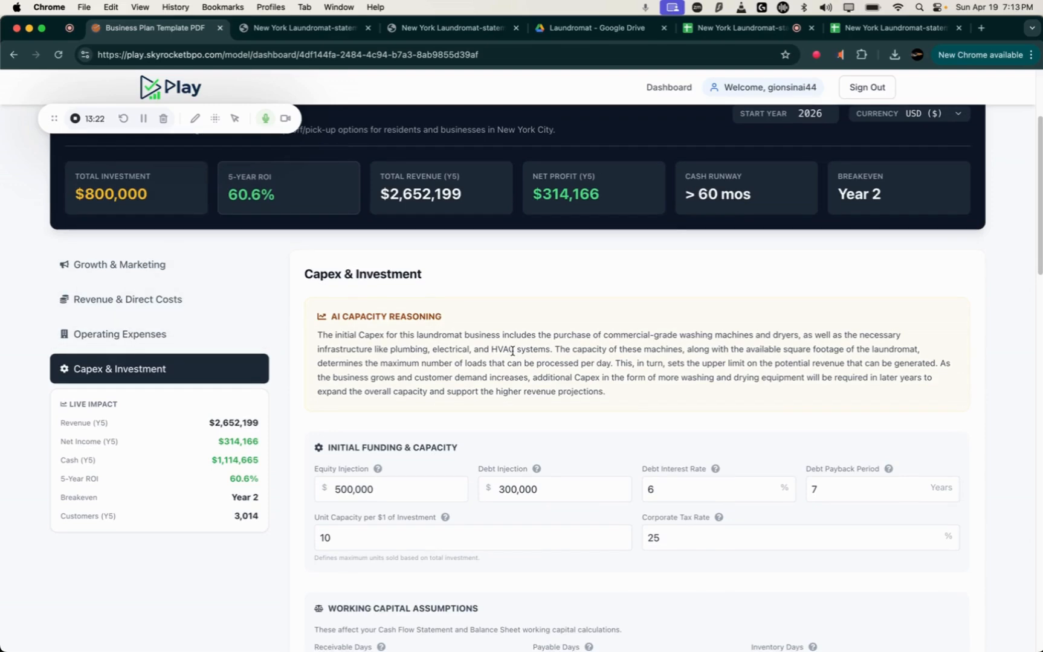
scroll(512, 351, down, 10)
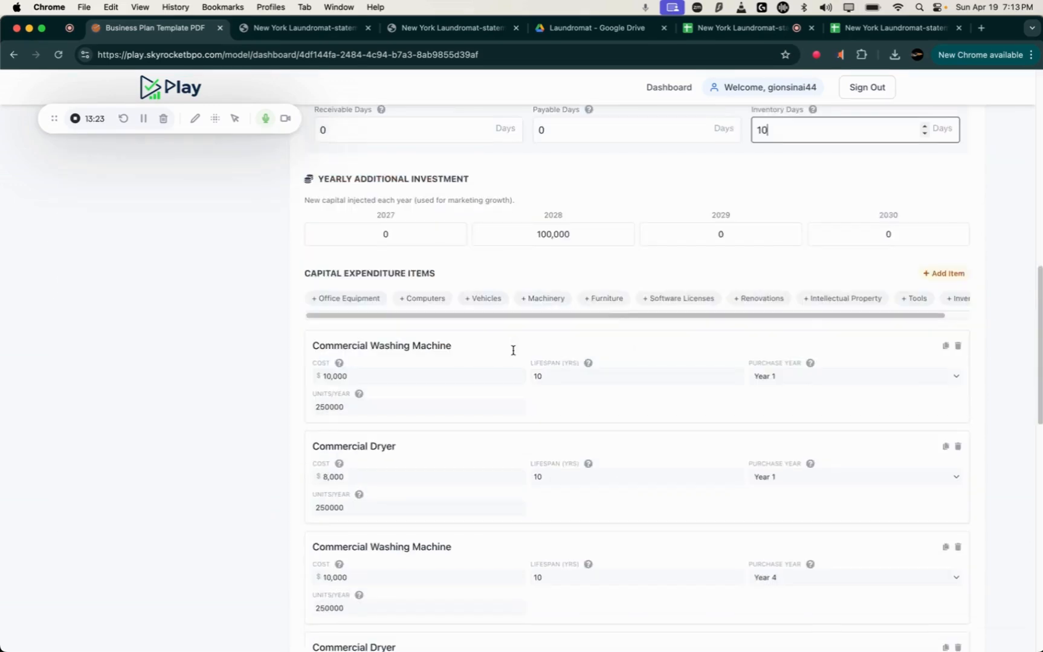
scroll(513, 345, down, 5)
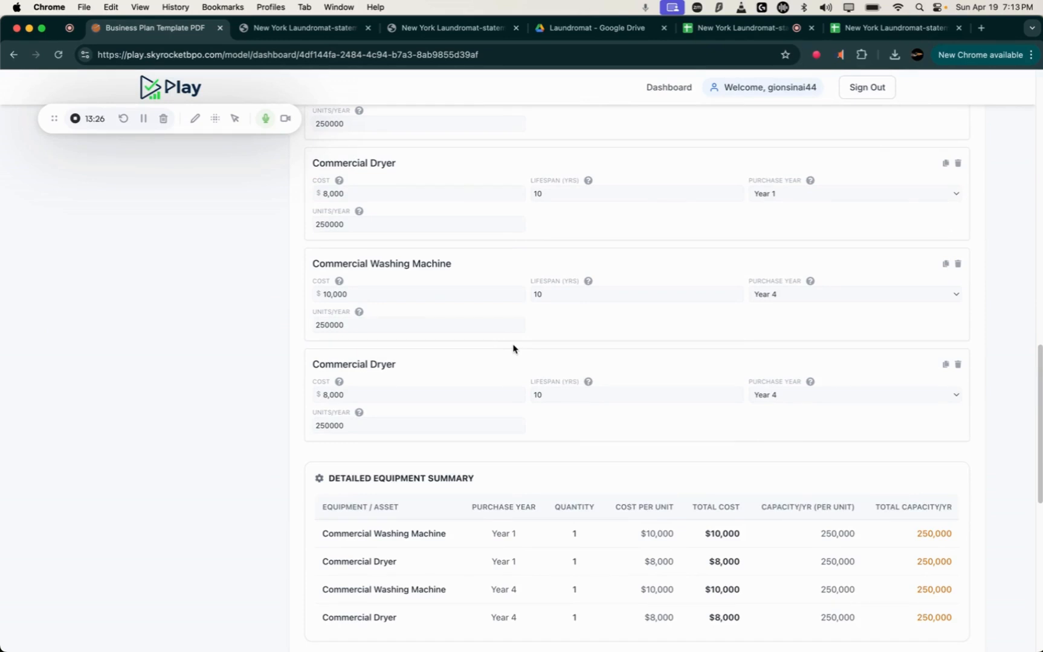
scroll(512, 347, up, 3)
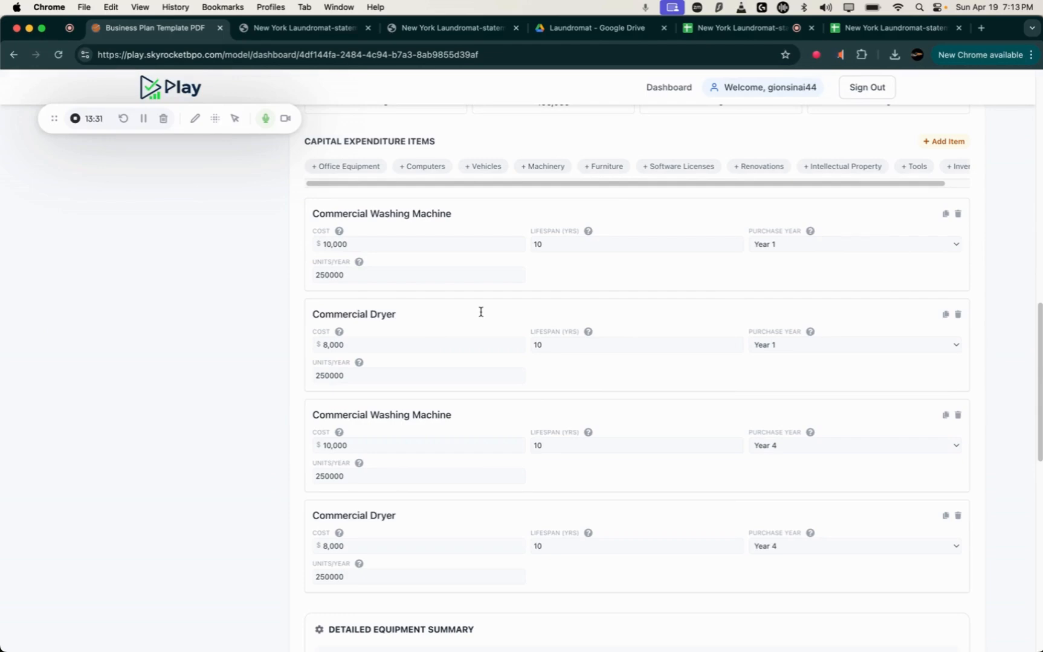
scroll(489, 338, down, 5)
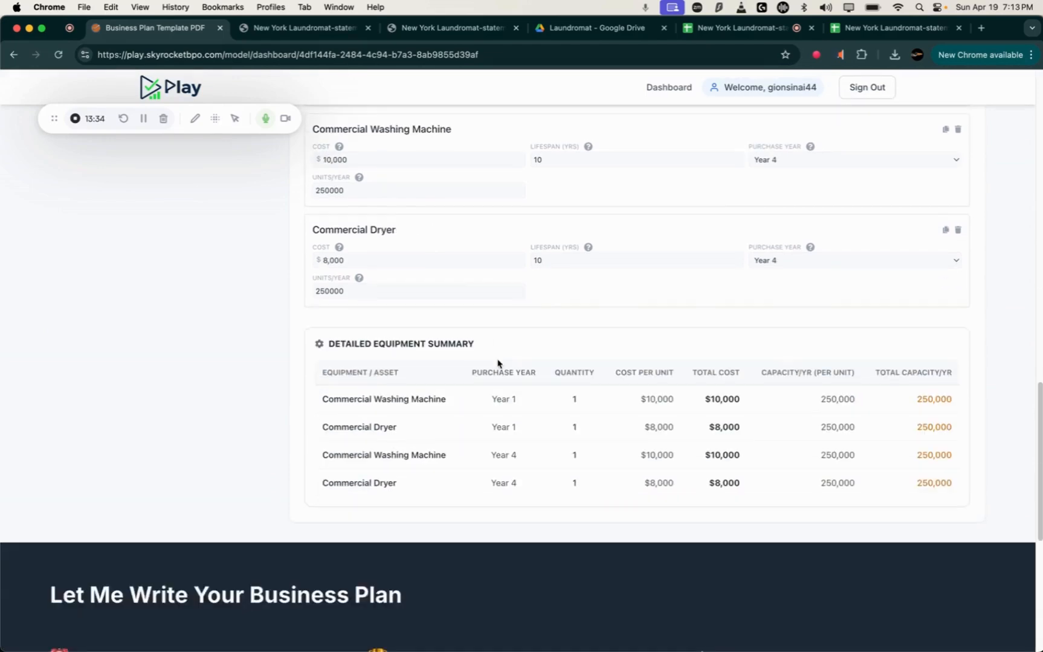
scroll(496, 358, up, 20)
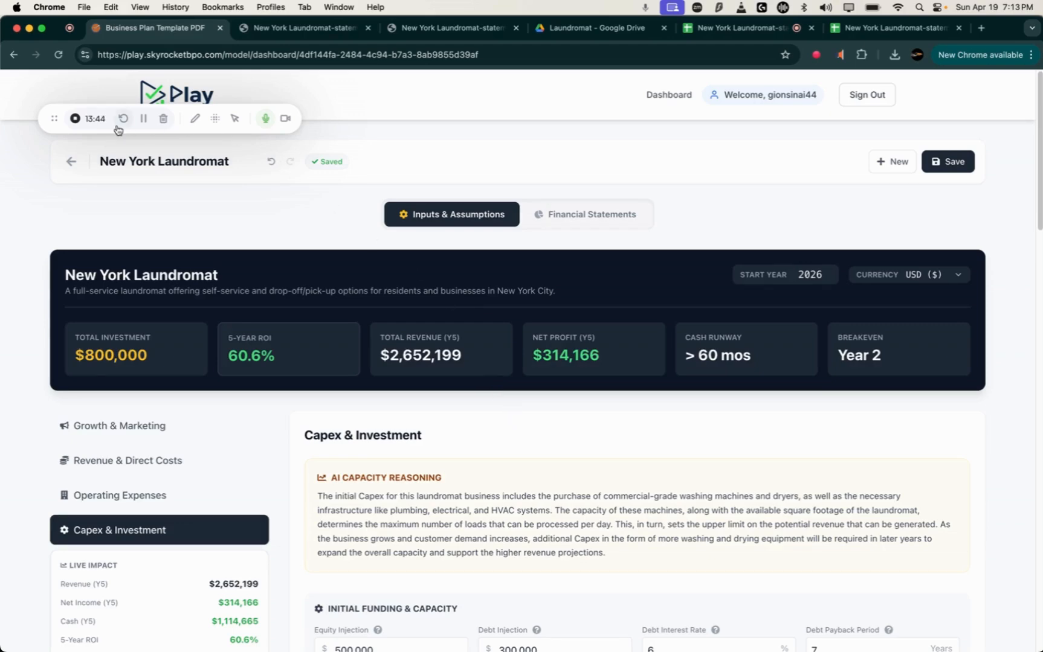
scroll(396, 291, down, 7)
scroll(395, 290, up, 7)
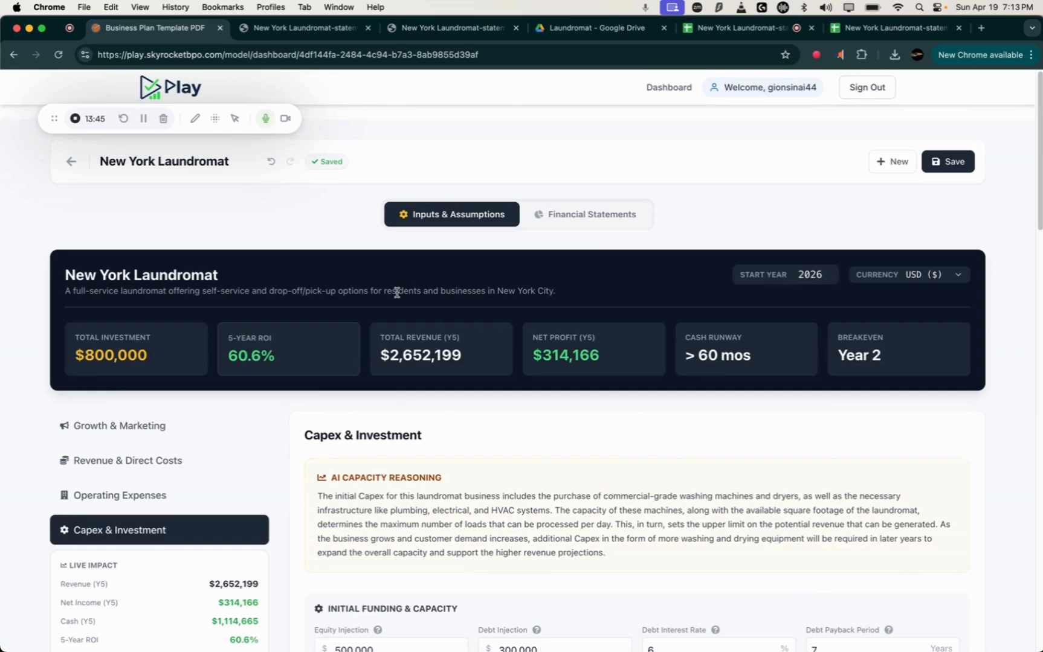
Step: Copy the shareable public link of the financial model from its Financial Statements view and close the sharing settings
click(591, 217)
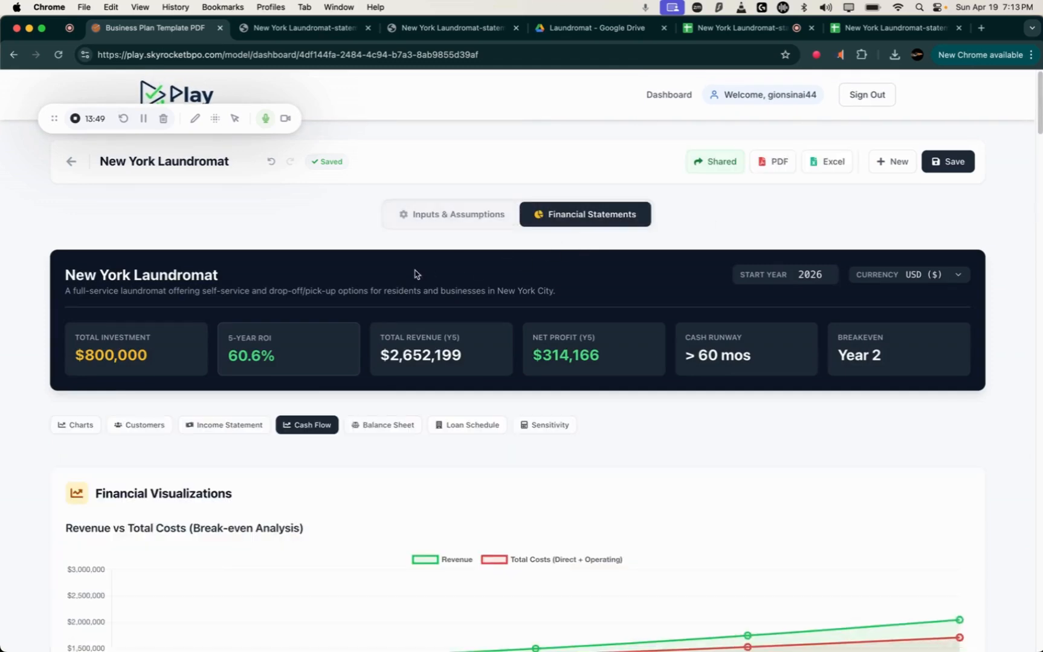
click(722, 163)
click(604, 371)
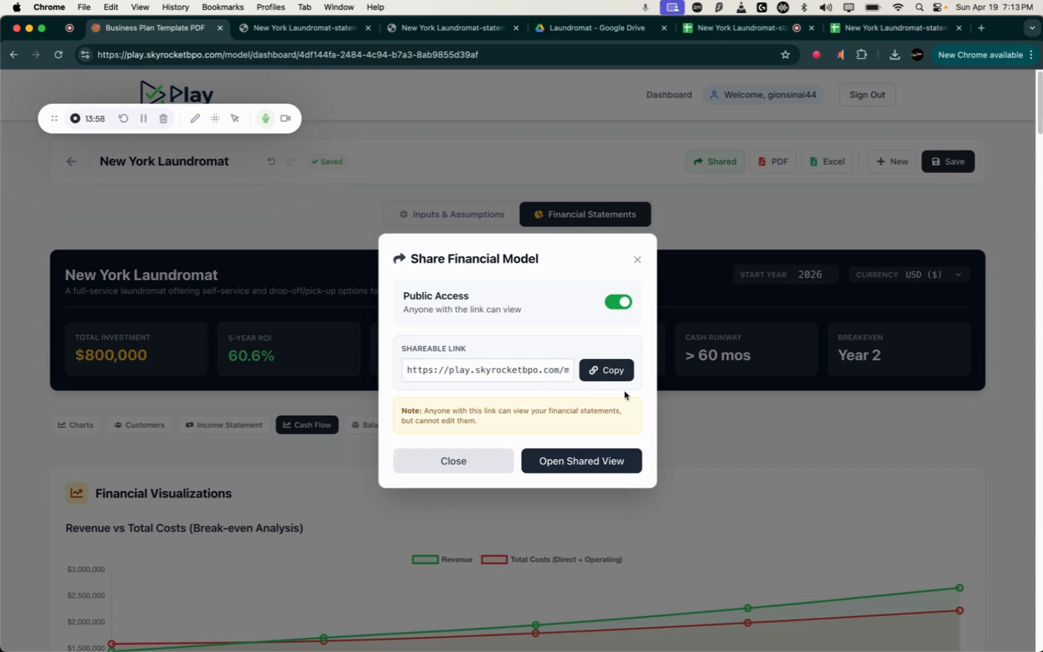
click(636, 259)
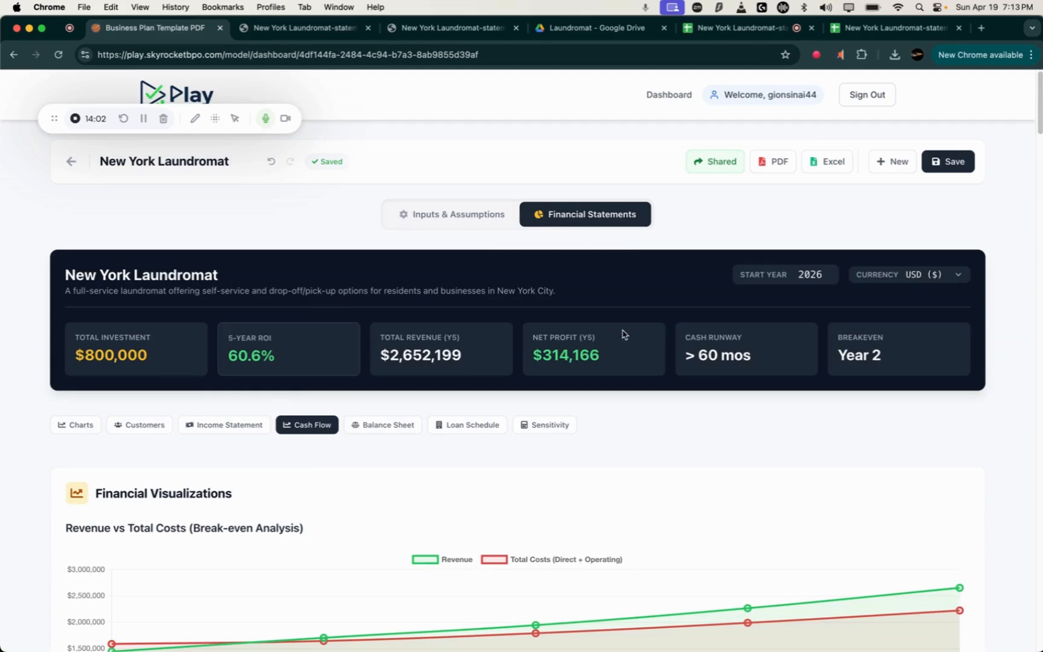
Step: Review the Financial Visualizations charts and the Income Statement down to Net Income
scroll(606, 332, down, 8)
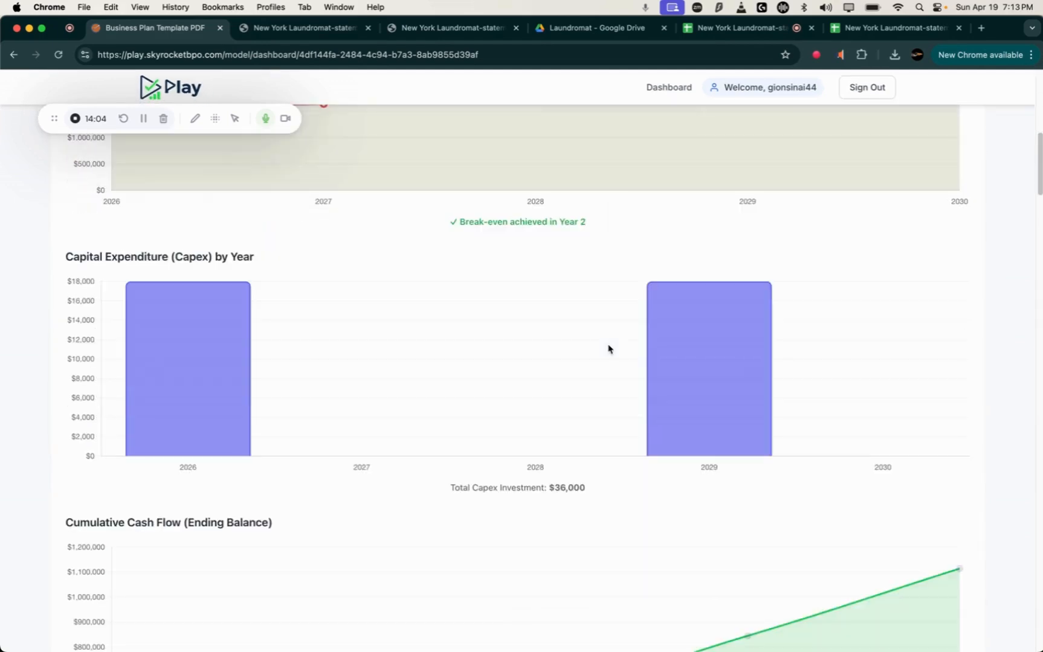
scroll(609, 349, up, 5)
scroll(586, 309, down, 20)
scroll(542, 481, down, 15)
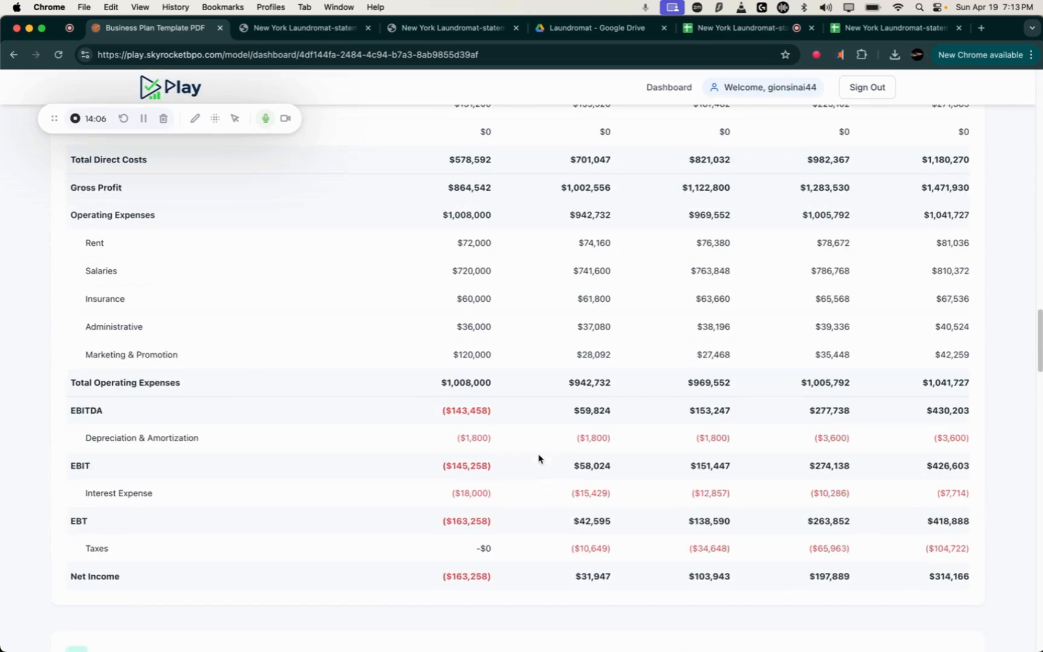
scroll(537, 457, up, 20)
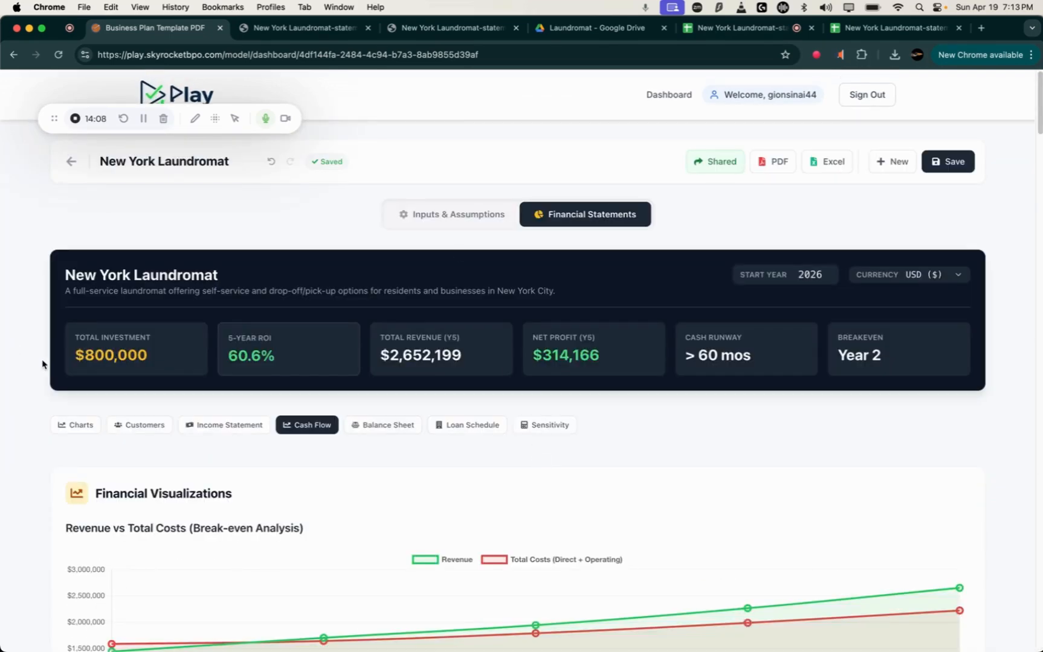